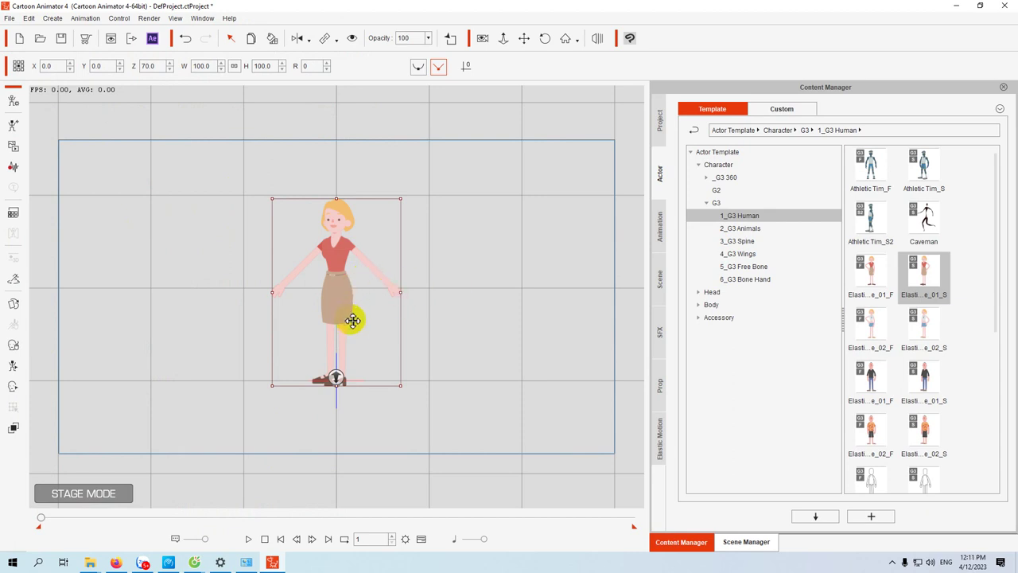
- Delete the woman character from the stage and narrow the Content Manager to enlarge the stage view
key(Delete)
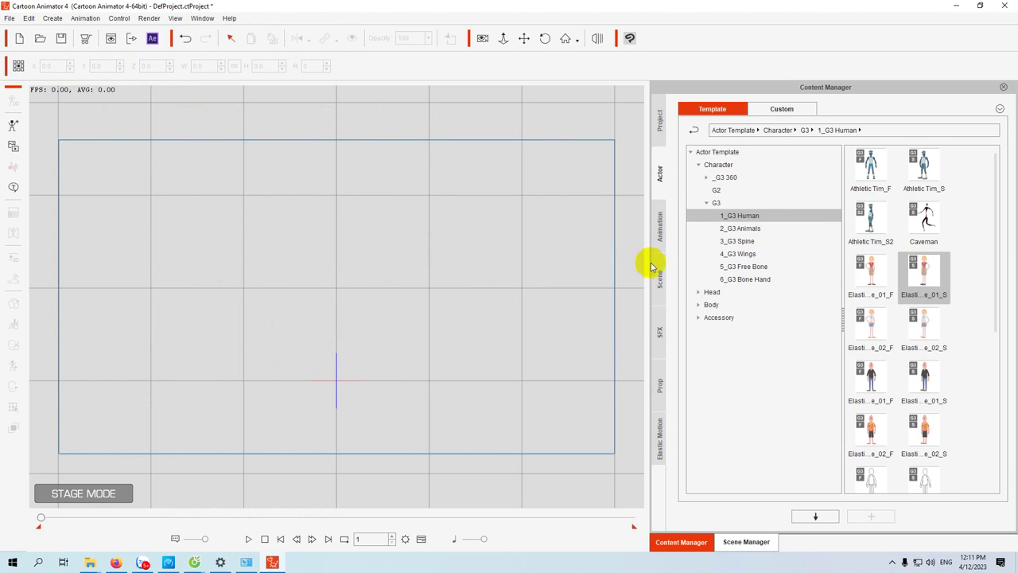
drag(647, 264, 681, 263)
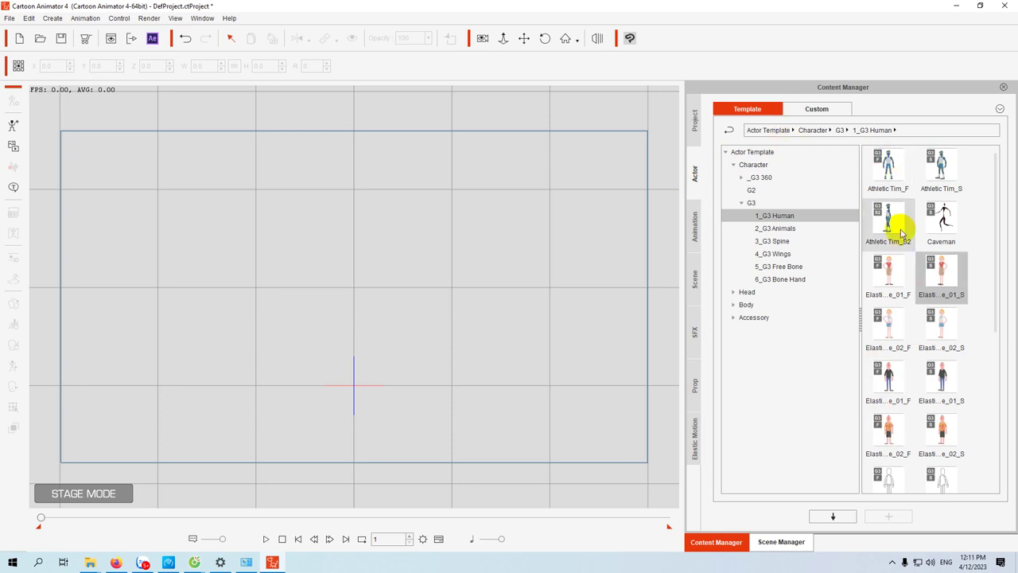
- Examine the actor templates for G3 Human characters, G3 heads and G2 bodies
scroll(914, 279, down, 3)
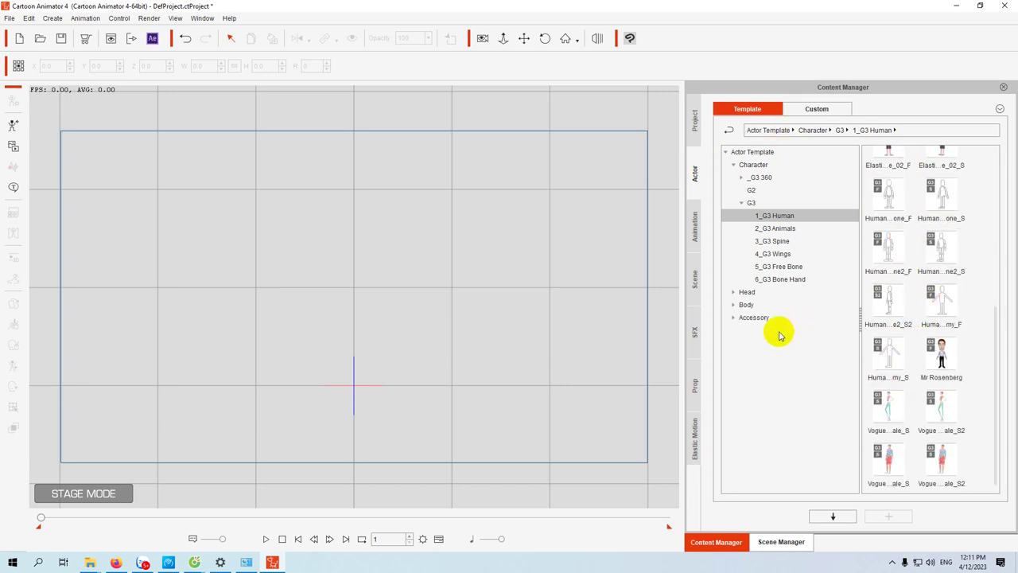
click(734, 292)
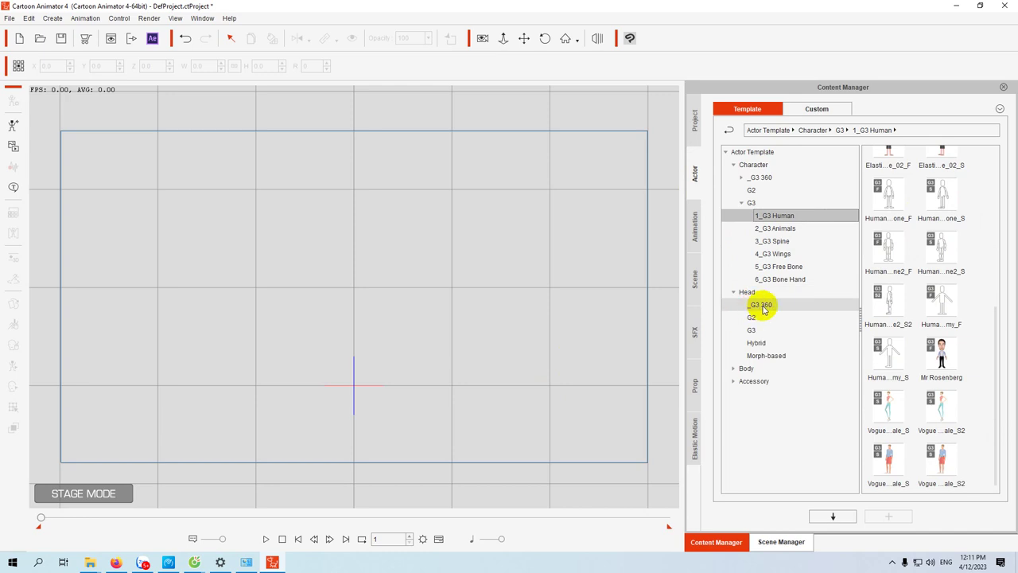
click(750, 331)
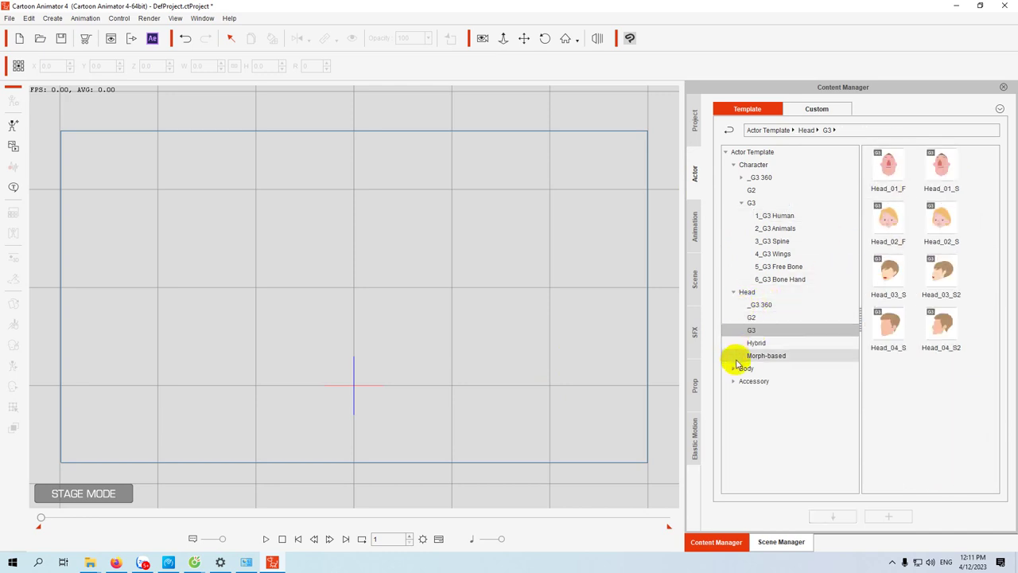
click(751, 381)
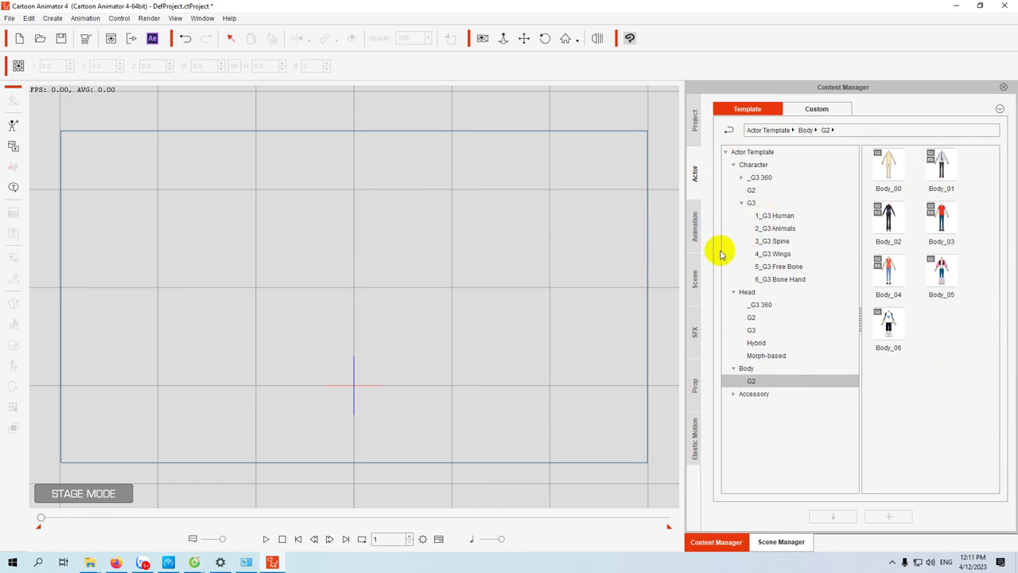
- Review the Motion and Face animation categories and the Image Layer and Background scene templates
click(695, 232)
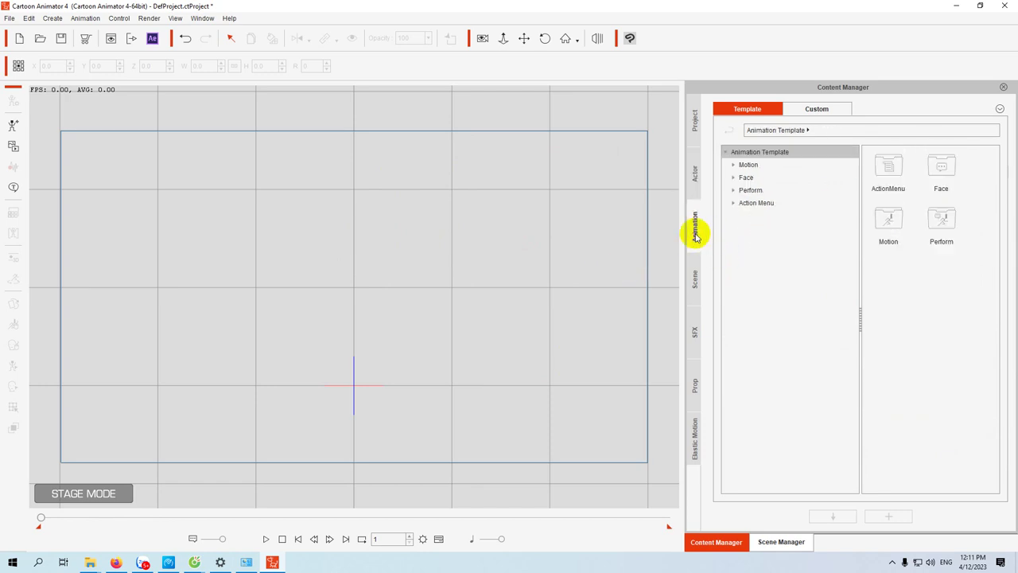
click(735, 166)
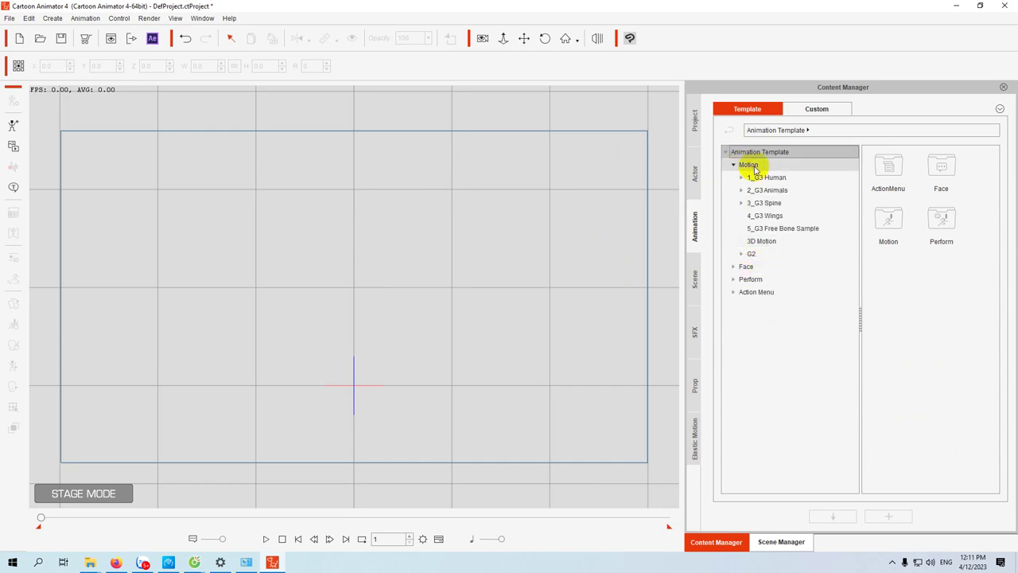
click(732, 267)
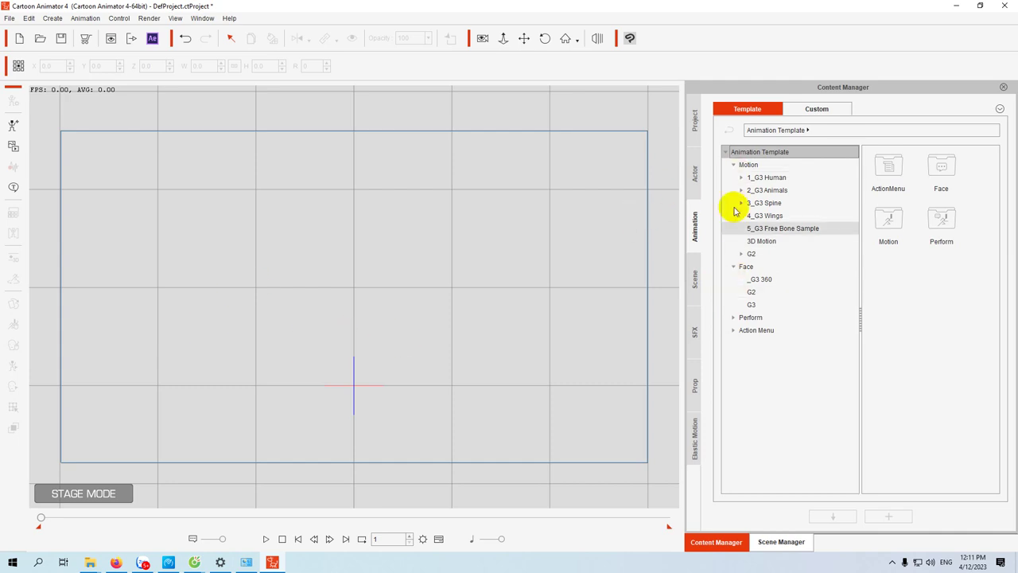
click(694, 277)
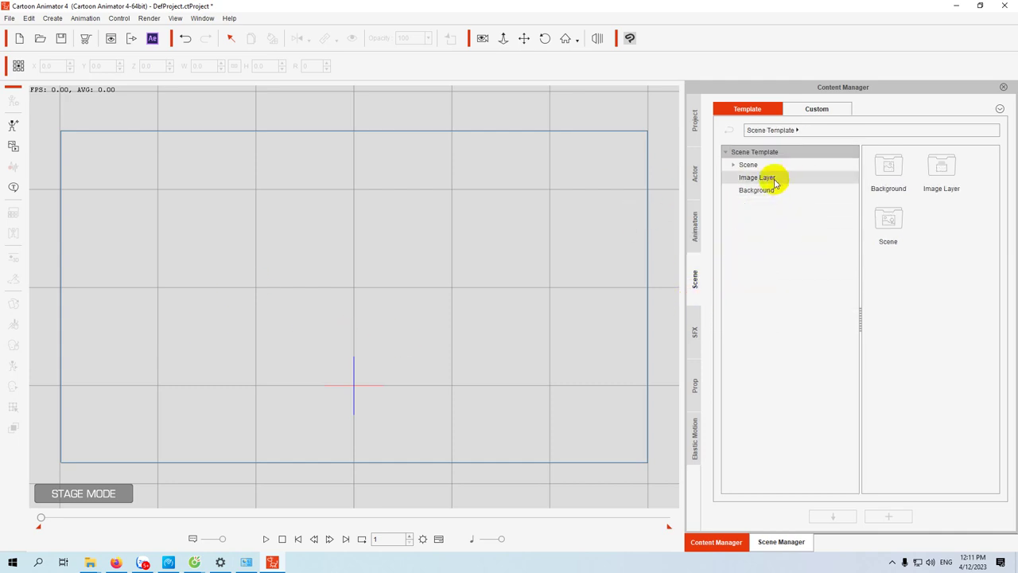
click(735, 181)
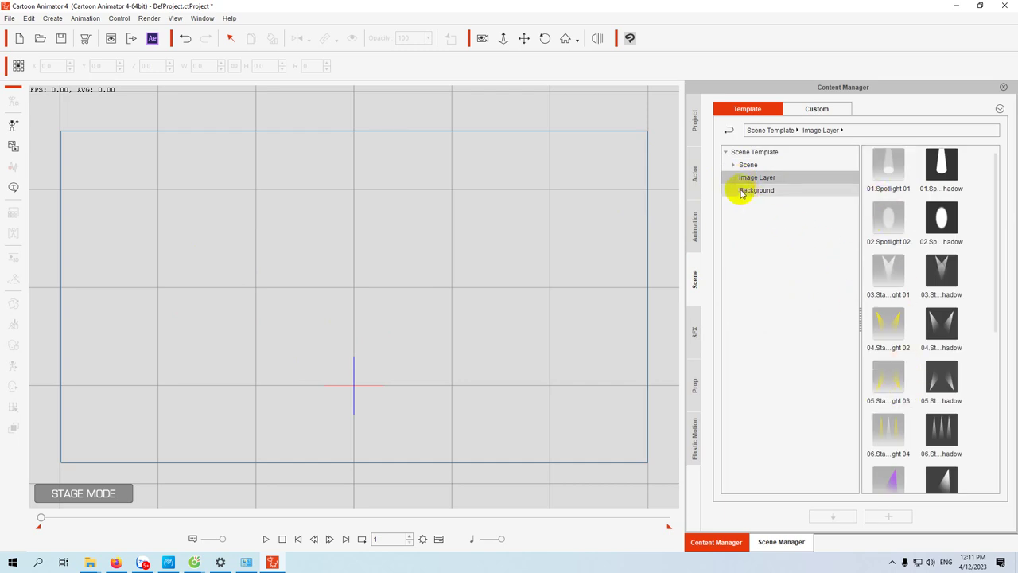
click(748, 191)
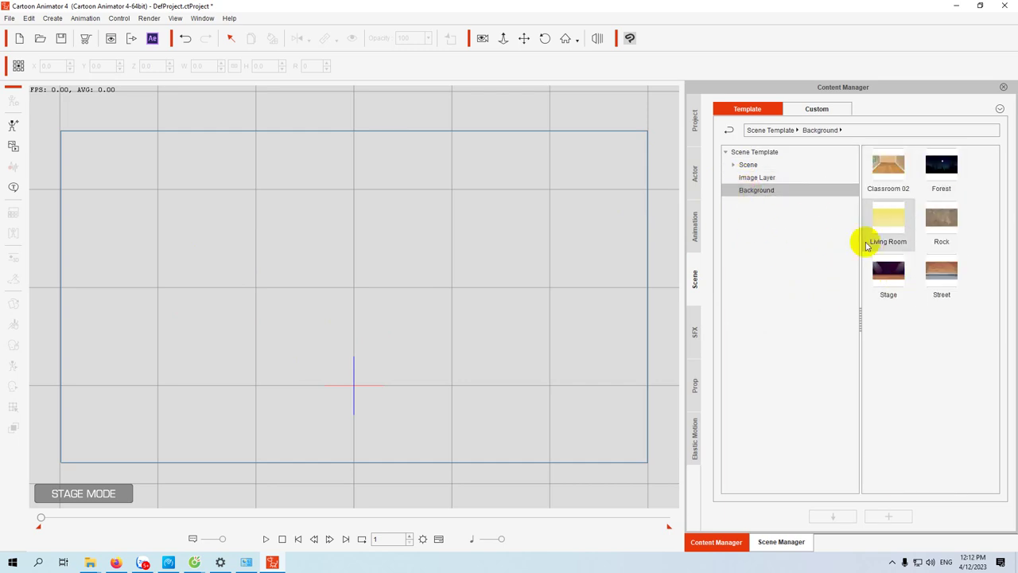
- Look through the special effects categories and the Coffee Shop and Conf. Room prop templates
click(694, 342)
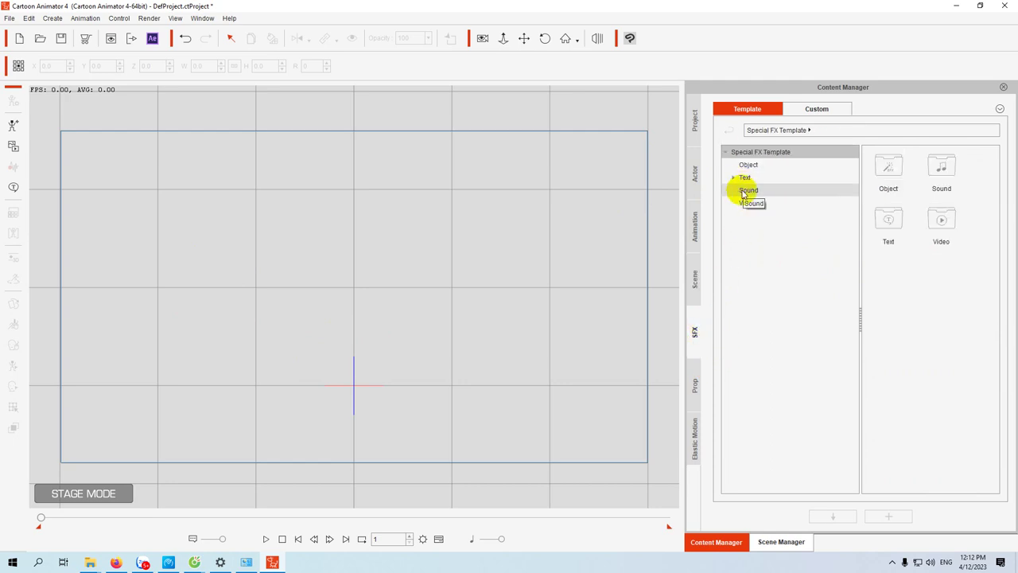
click(694, 386)
click(751, 229)
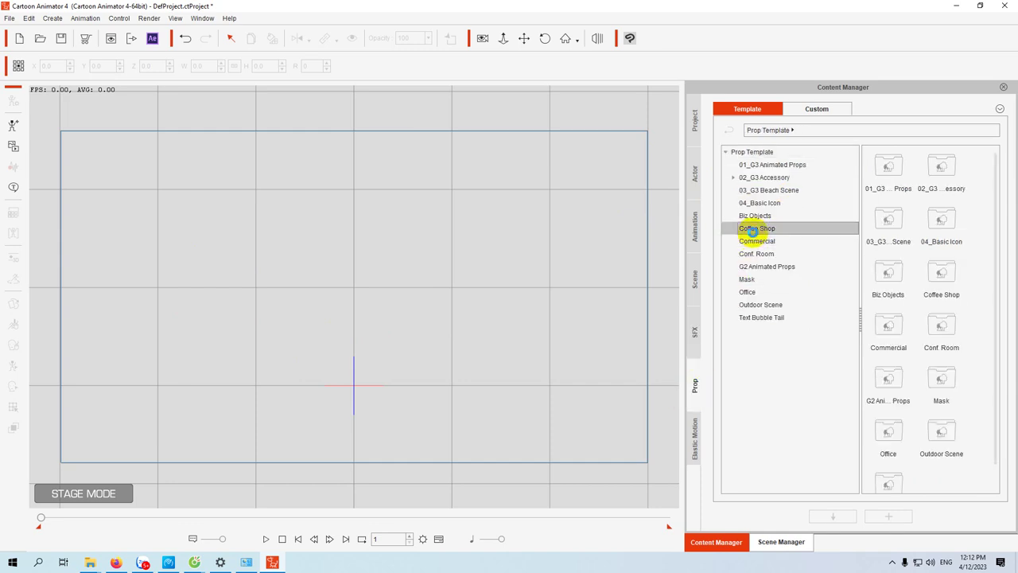
click(752, 253)
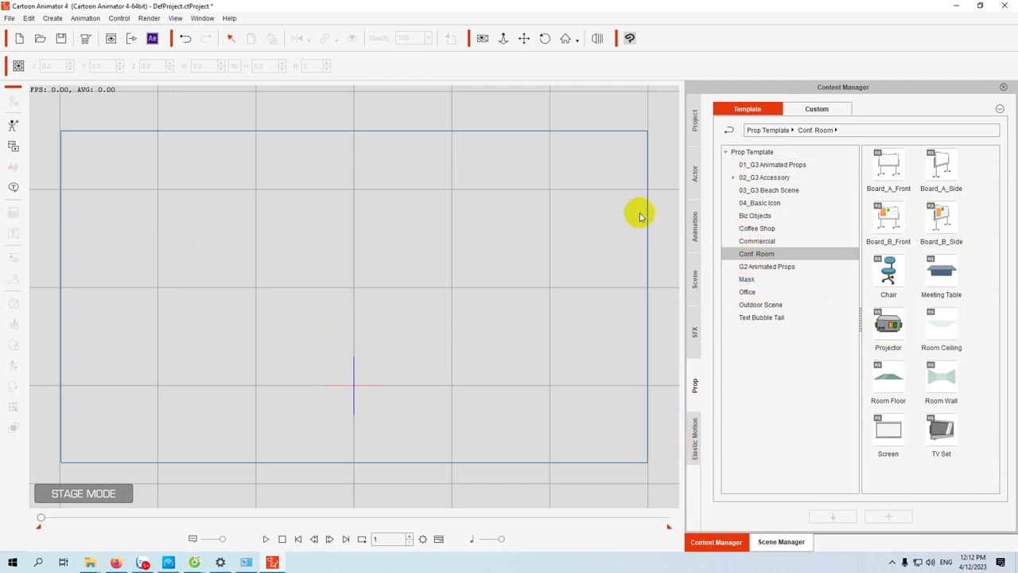
- Examine the elastic motion templates for 1_Entrance, 2_Emphasis_FFD Clip and 3_Exit
click(696, 439)
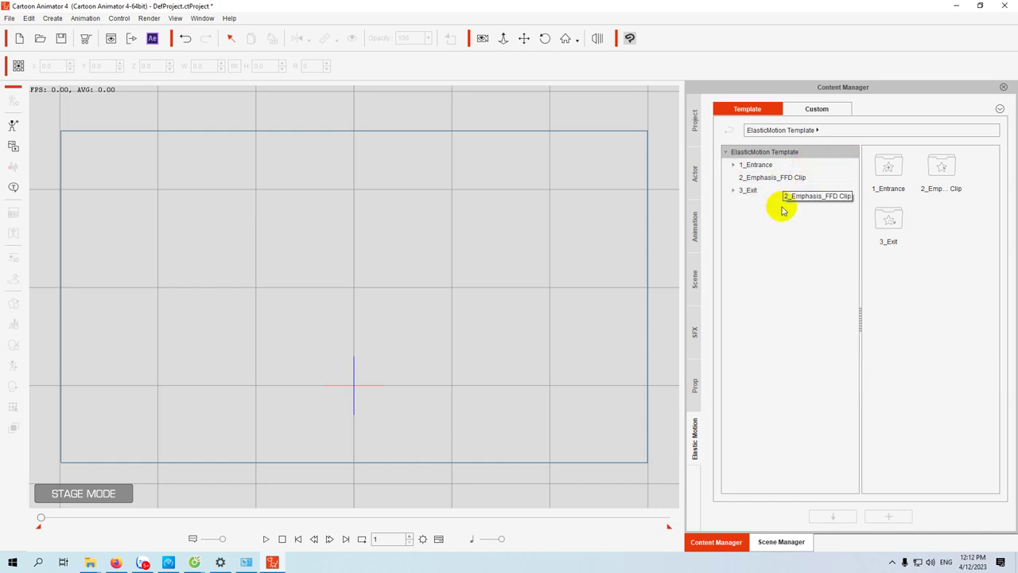
click(752, 165)
click(755, 177)
click(747, 190)
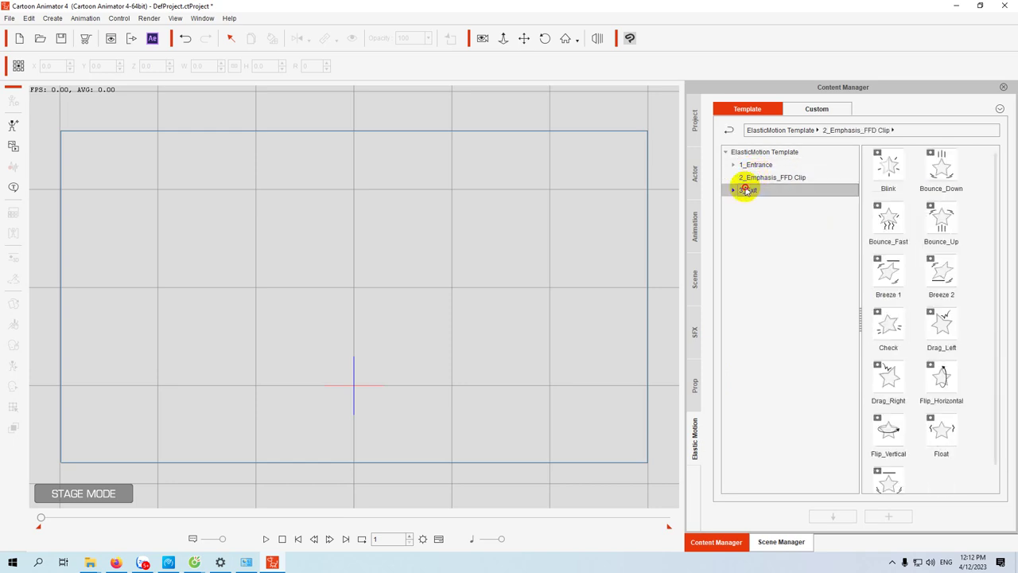
click(747, 178)
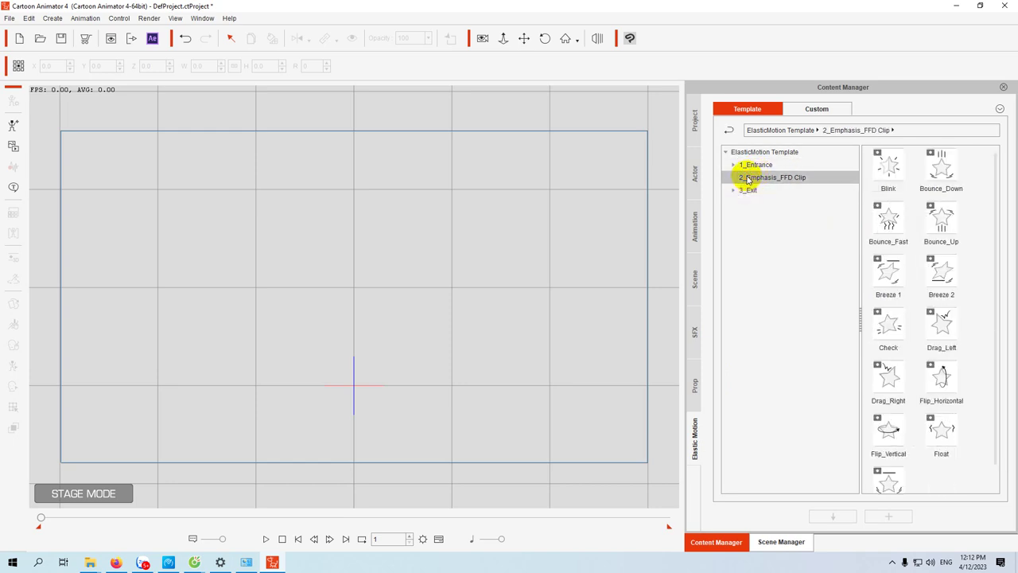
click(745, 190)
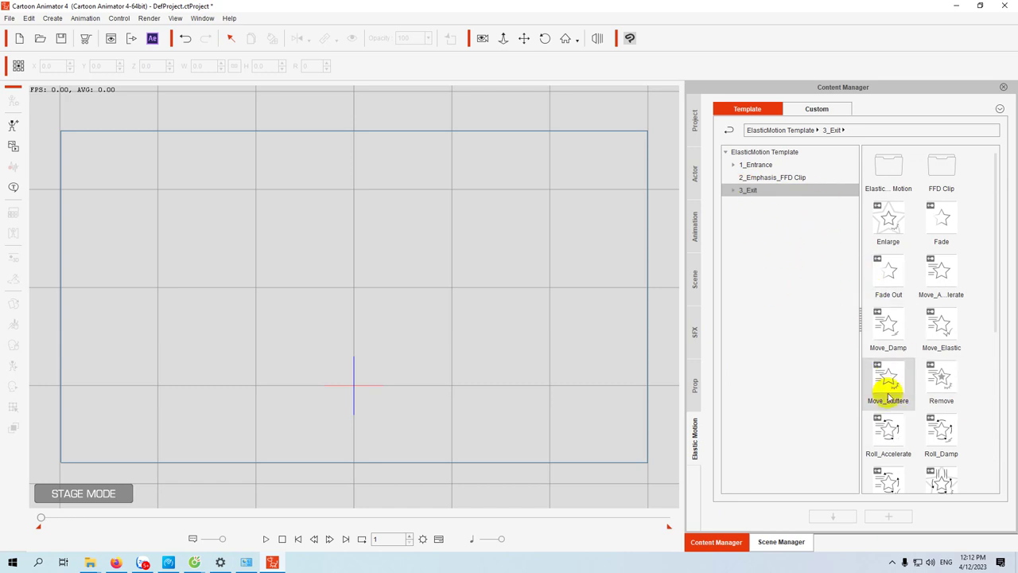
- Add the blonde woman in the red top (01_S) from the G3 Human character templates to the stage and select her
click(693, 177)
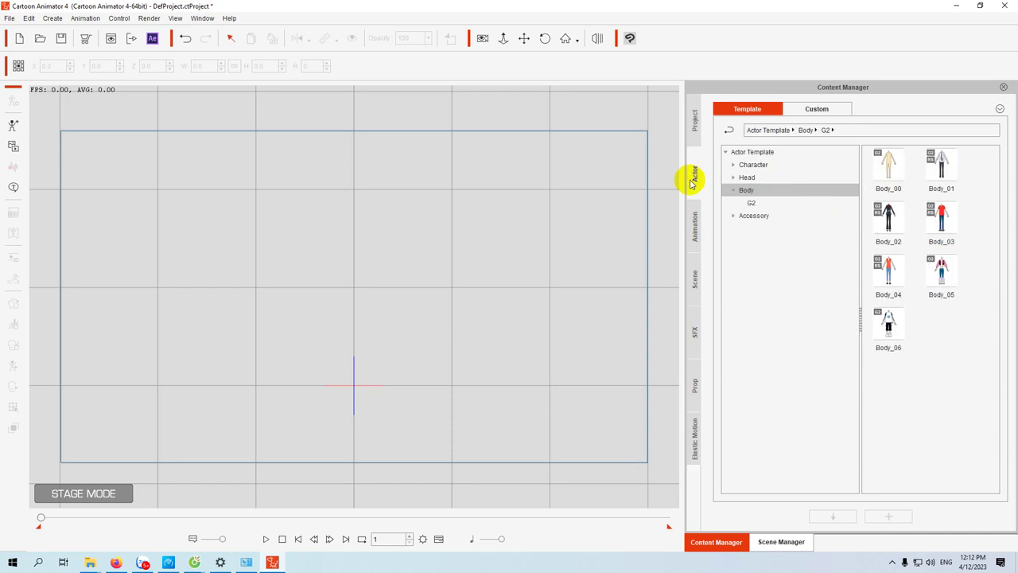
click(734, 164)
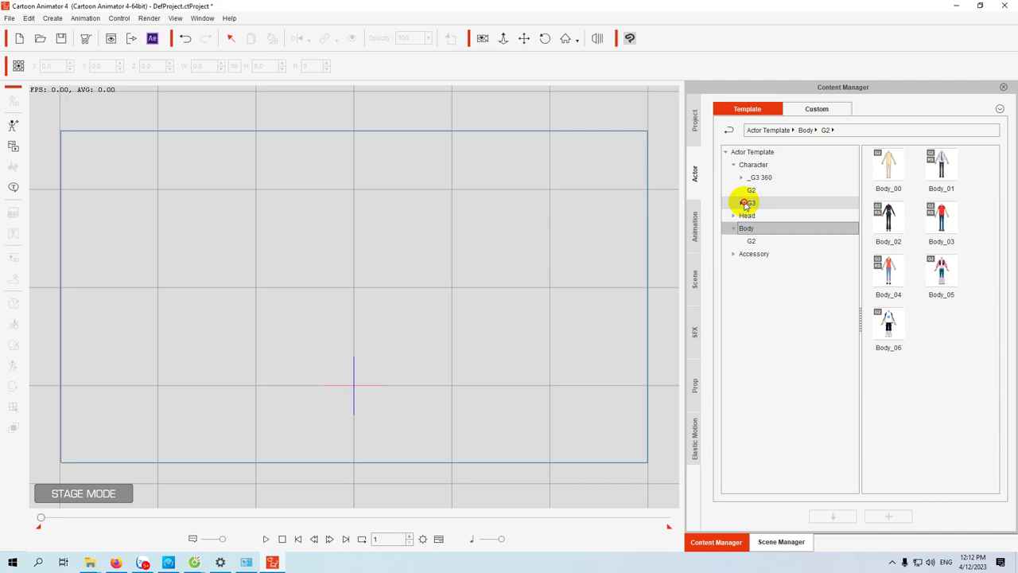
click(743, 203)
click(764, 216)
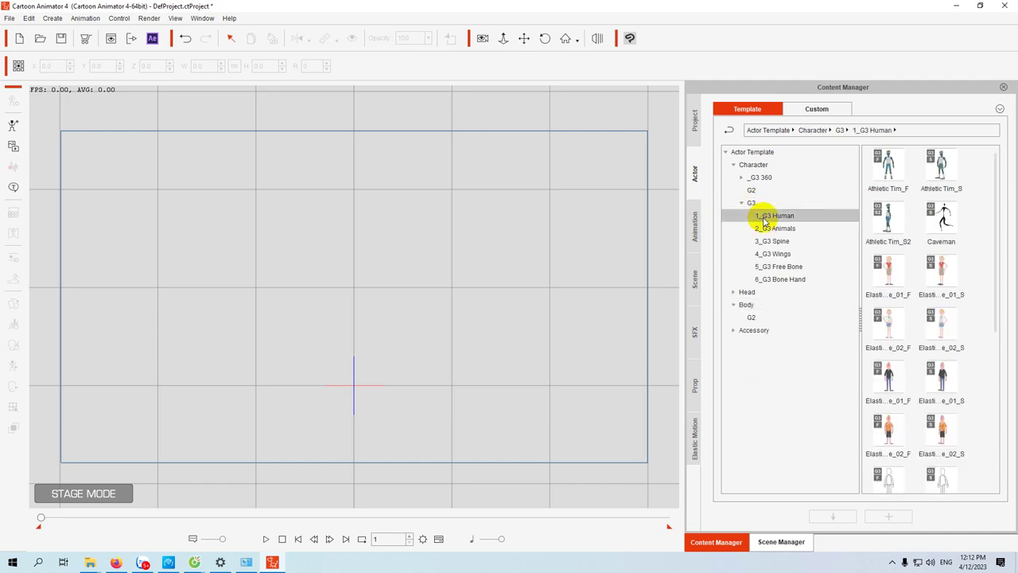
double_click(941, 274)
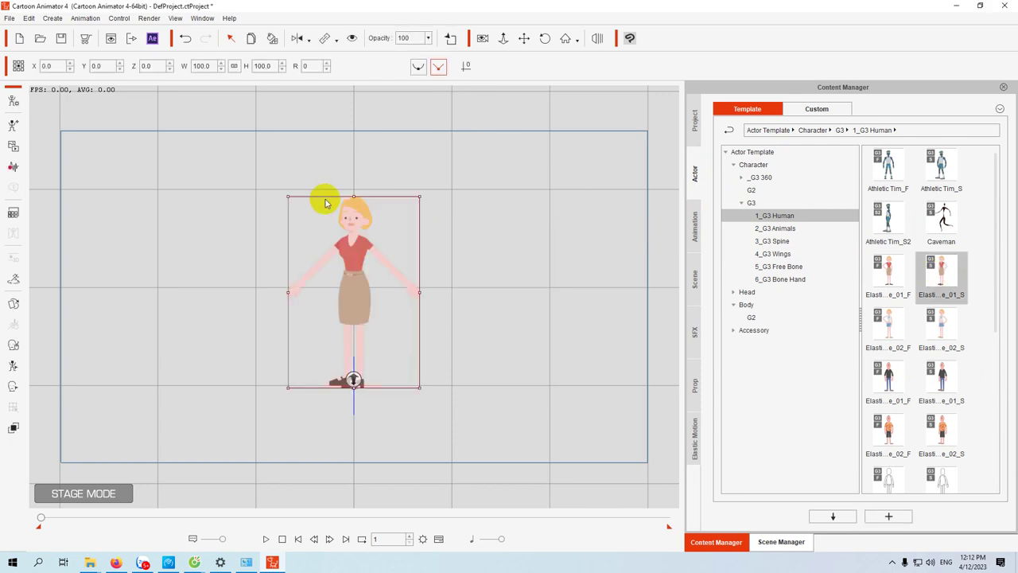
click(241, 291)
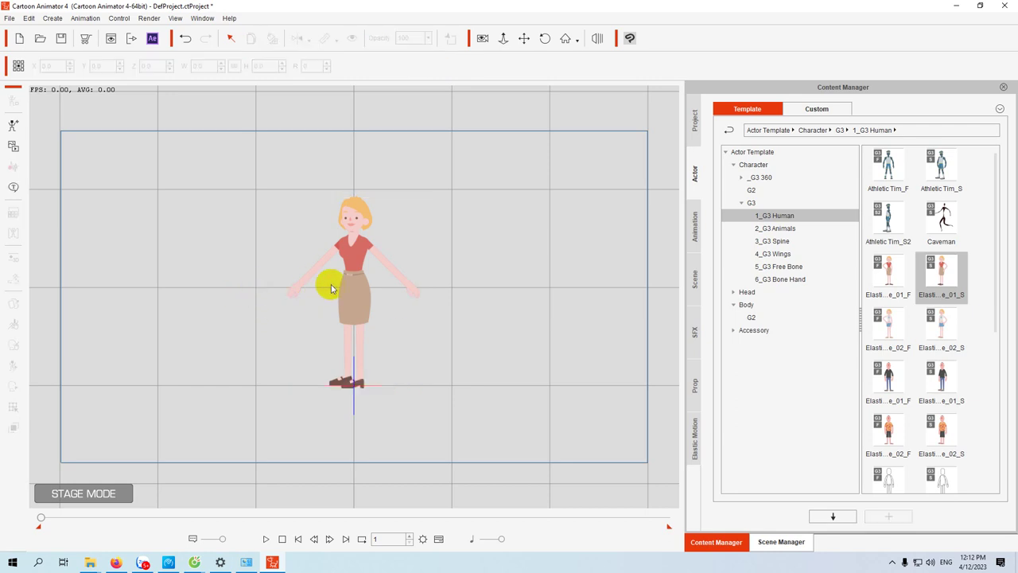
click(349, 291)
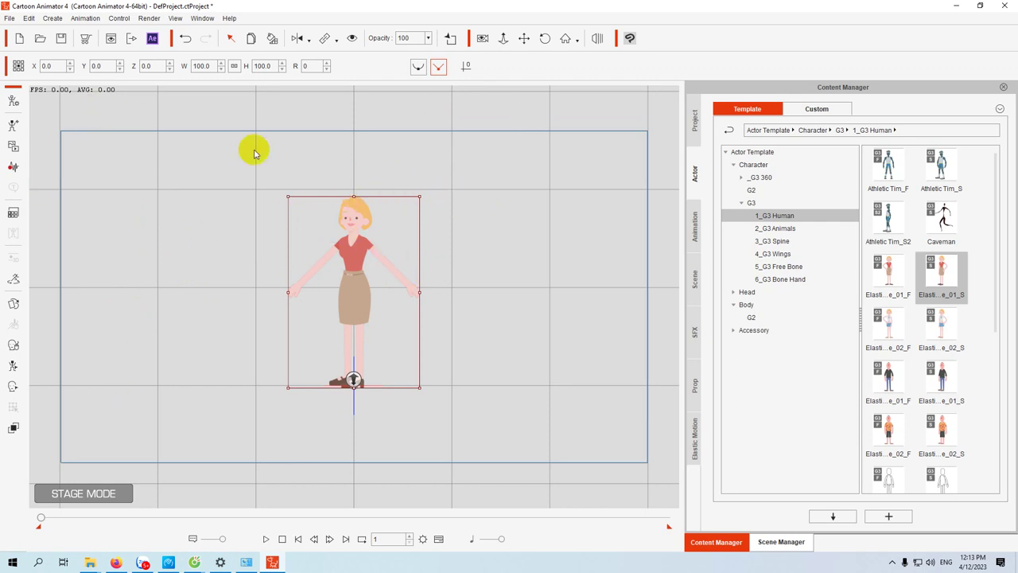
- Set CLIPStudioPaint from the CLIP STUDIO PAINT program folder as the image editor in the preferences
click(29, 18)
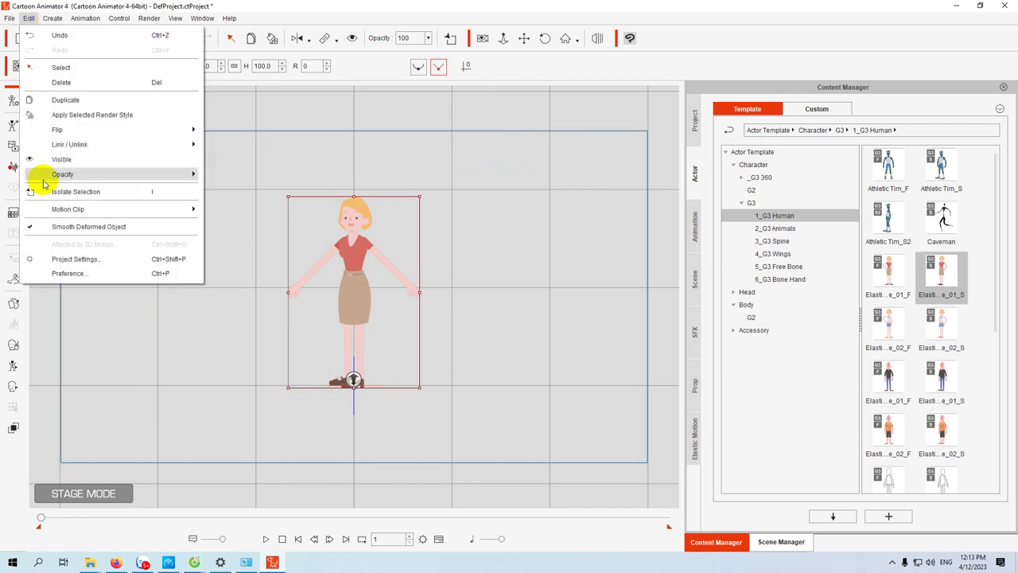
click(77, 275)
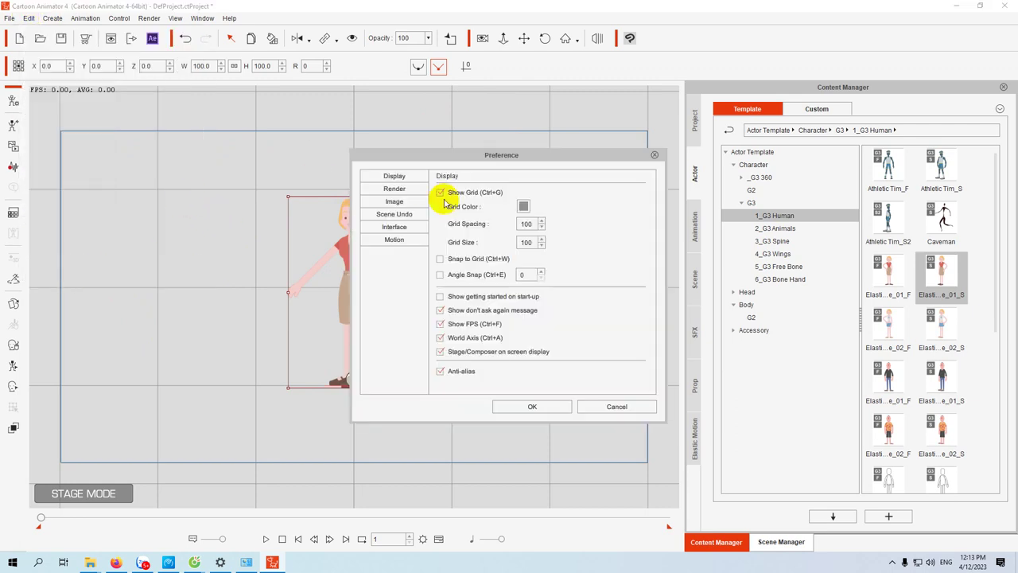
click(397, 203)
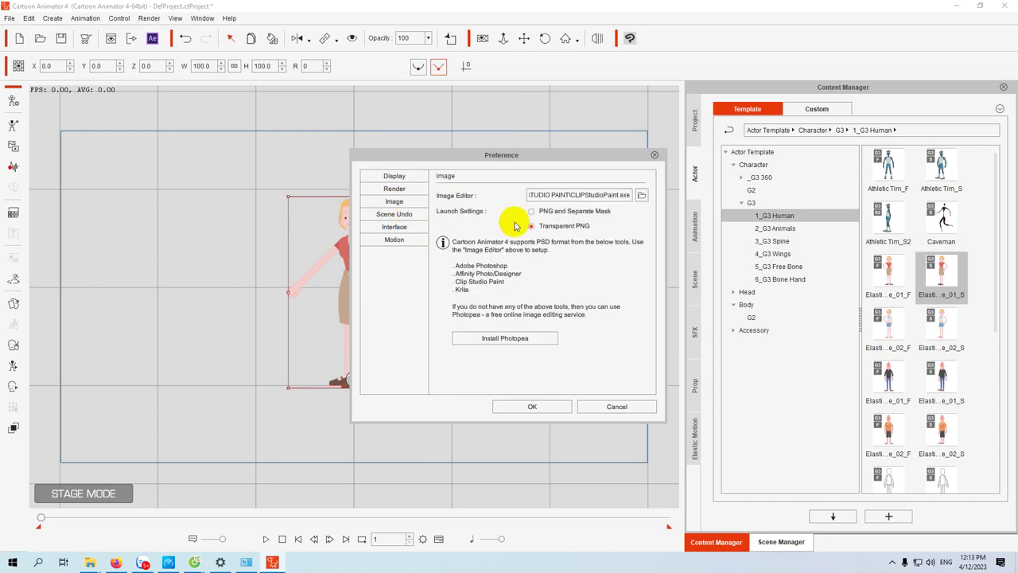
click(641, 197)
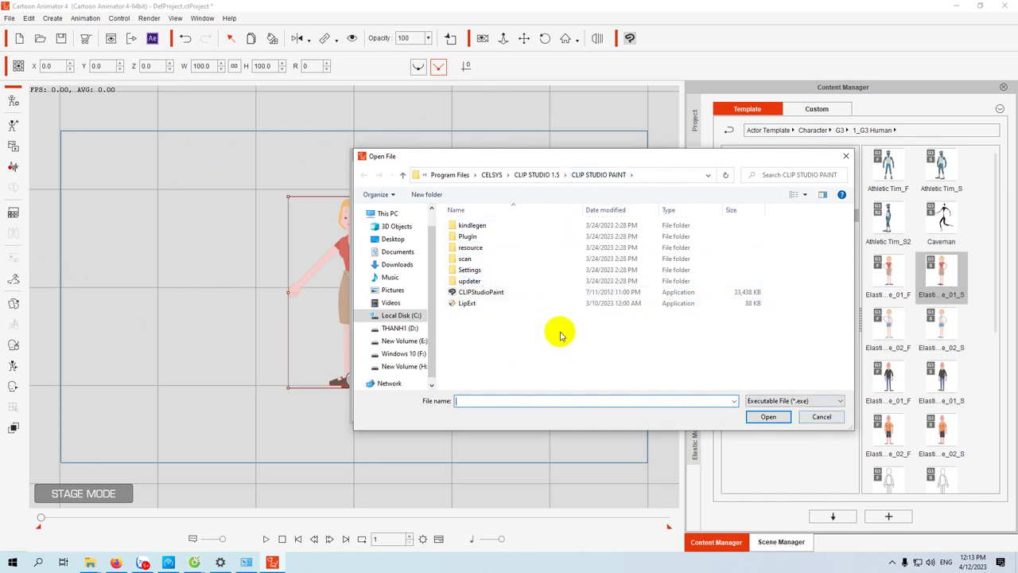
click(481, 295)
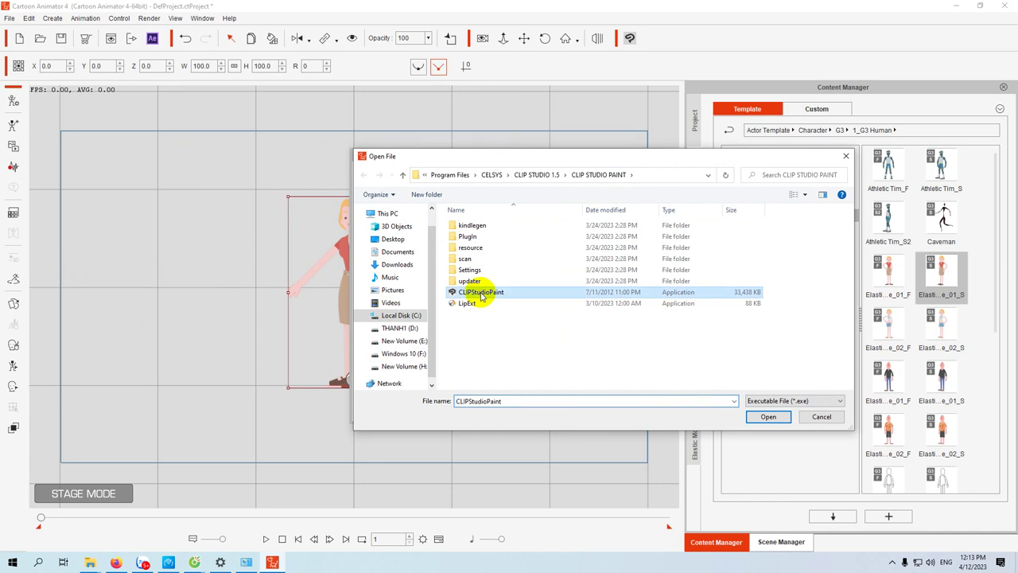
click(766, 417)
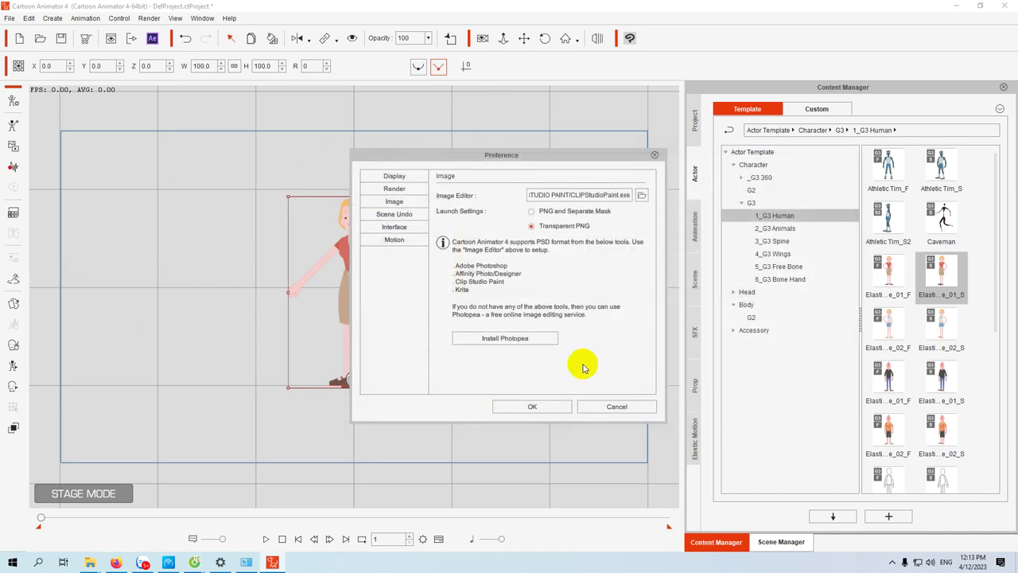
- Set the real-time vector render quality to High in the render preferences
click(394, 191)
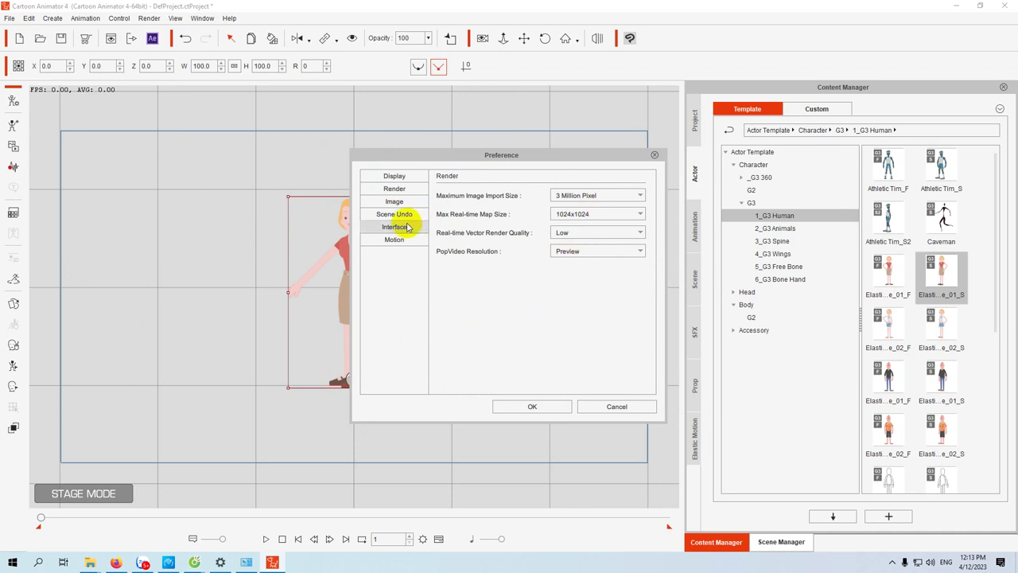
click(604, 236)
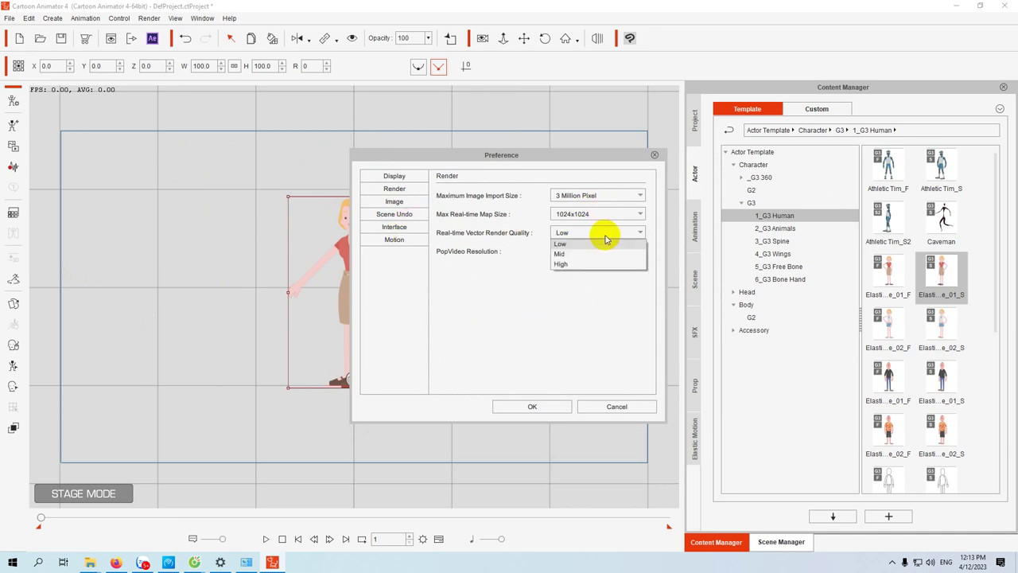
click(561, 265)
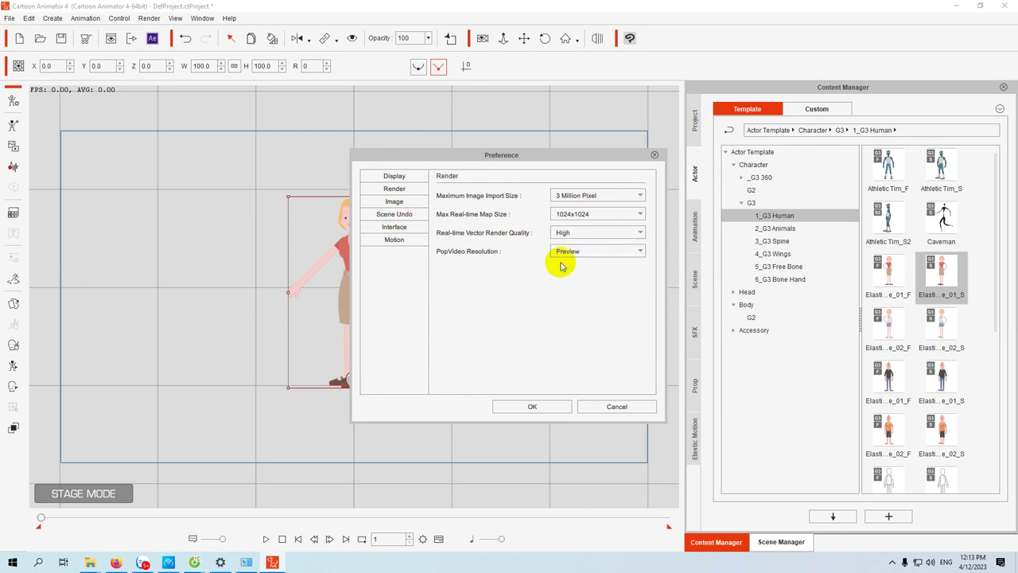
- Set the GUI theme to Dark in the interface preferences, glancing at the motion preferences
click(404, 227)
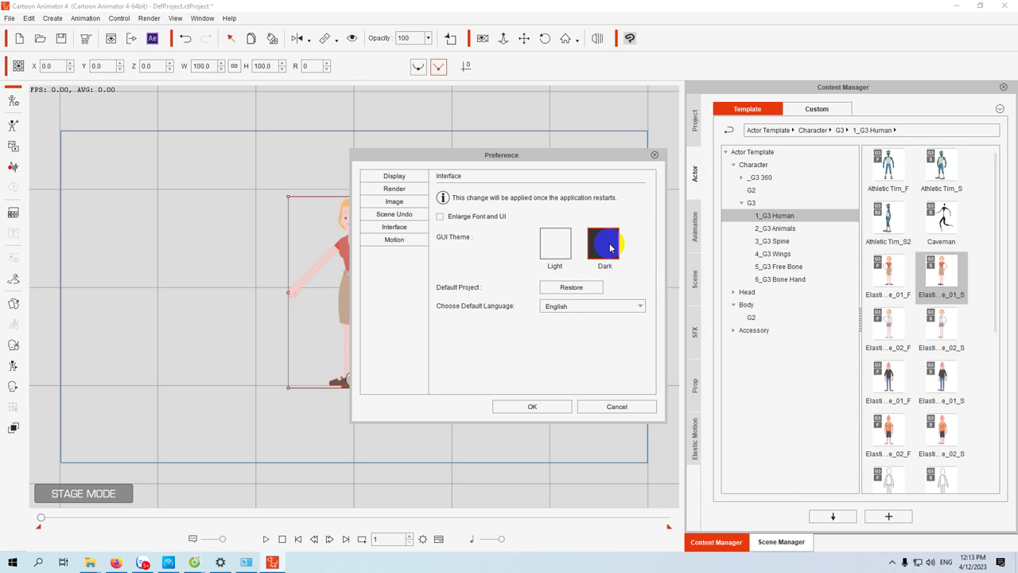
click(396, 240)
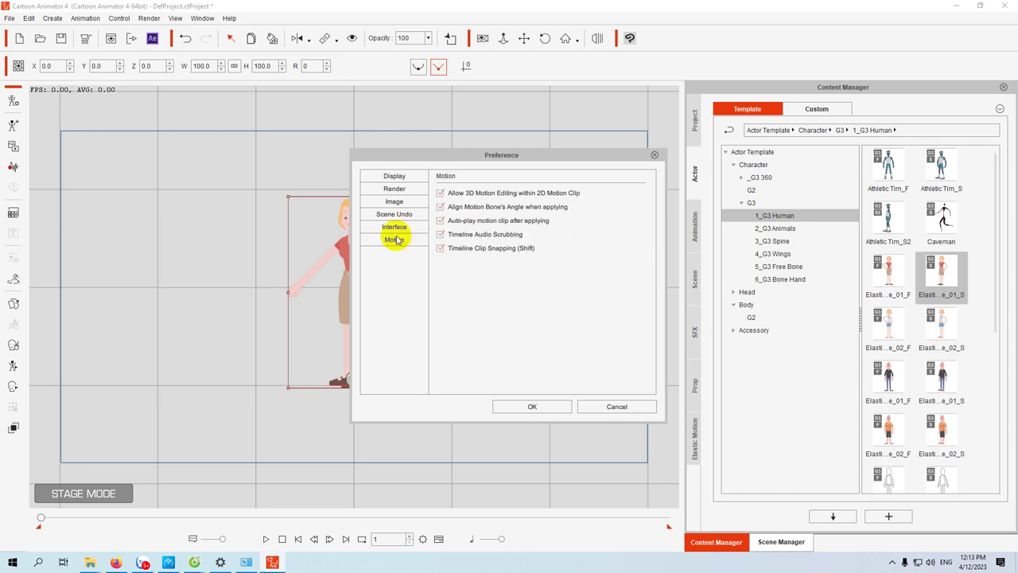
click(395, 229)
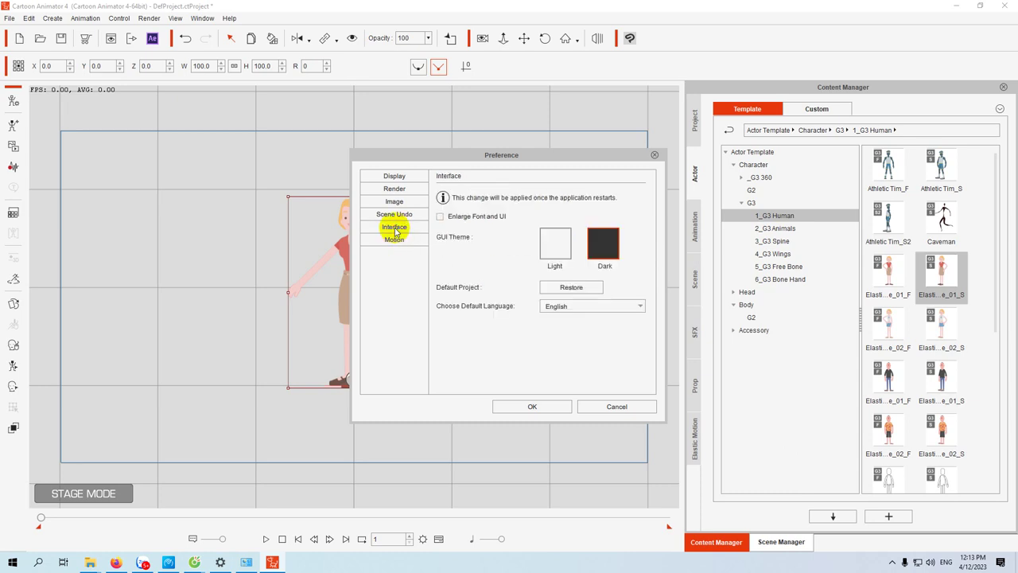
click(604, 249)
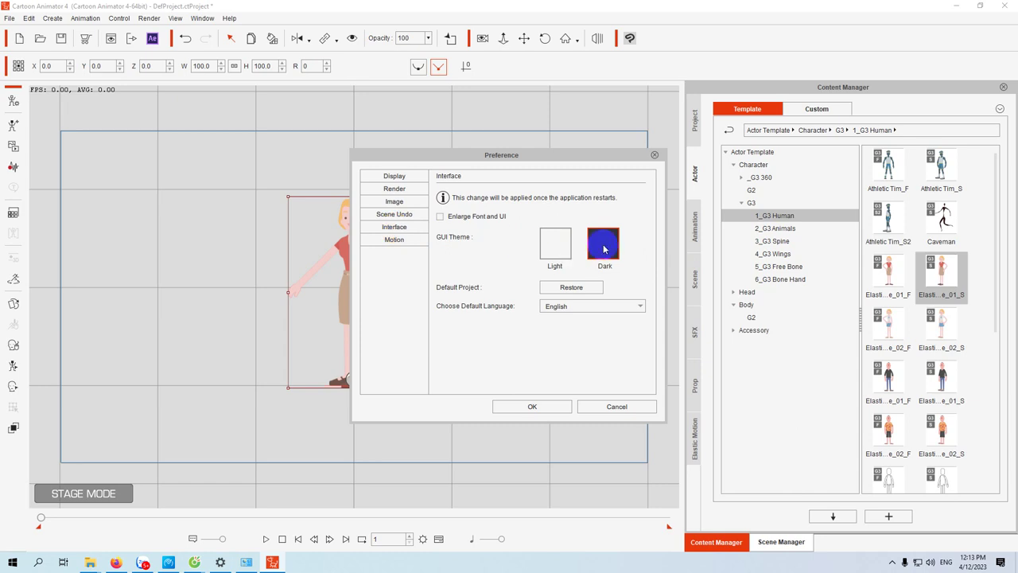
- Review the Scene Undo, Image, Interface, Motion and Render preferences and apply the changed preferences
click(394, 214)
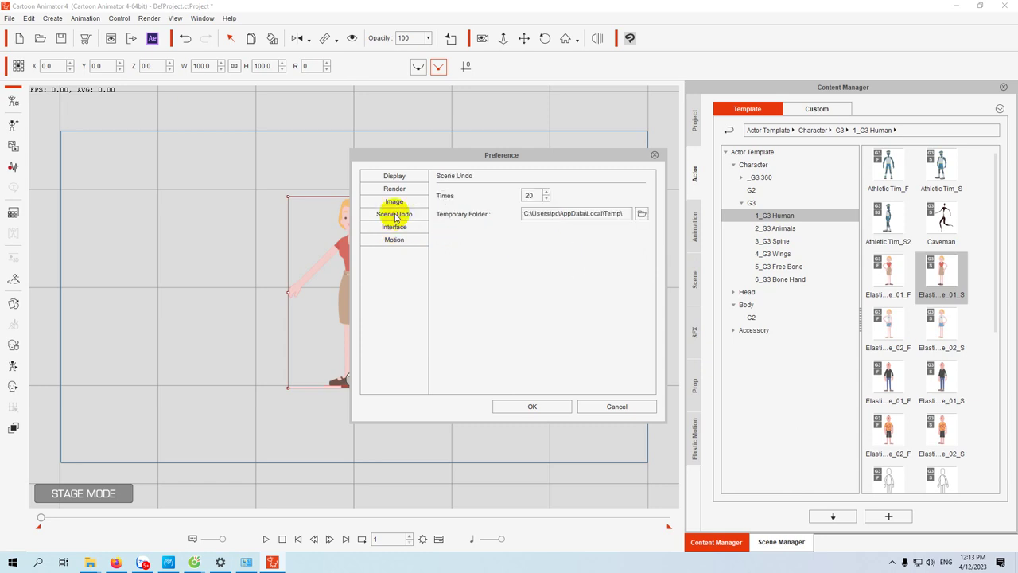
click(396, 202)
click(395, 230)
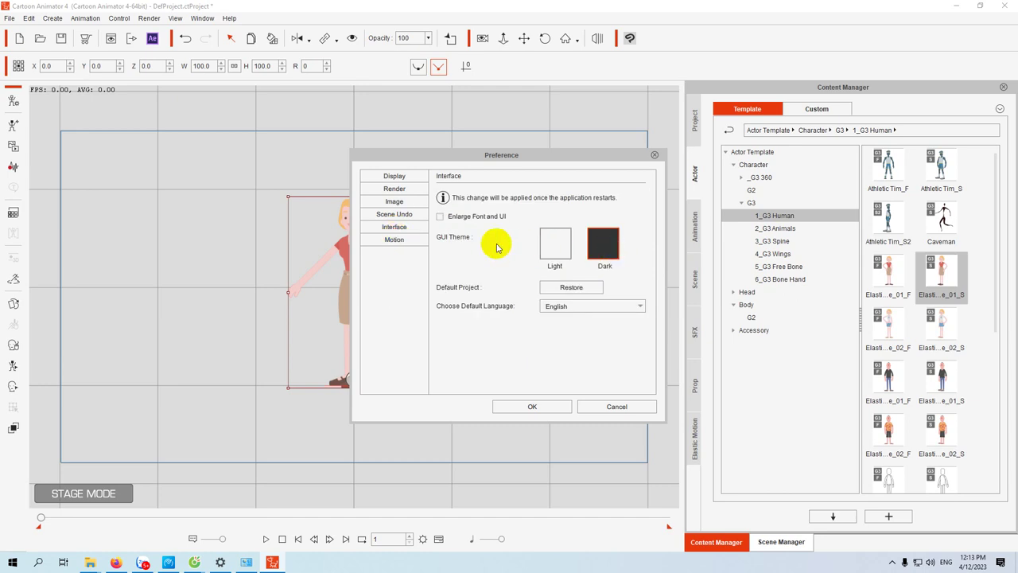
click(412, 240)
click(397, 200)
click(393, 188)
click(525, 408)
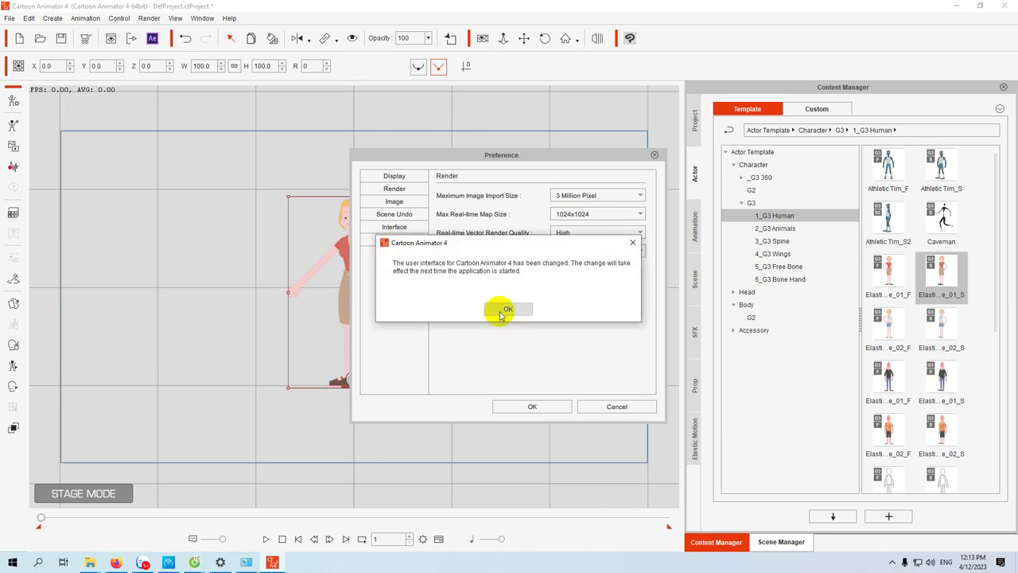
click(502, 310)
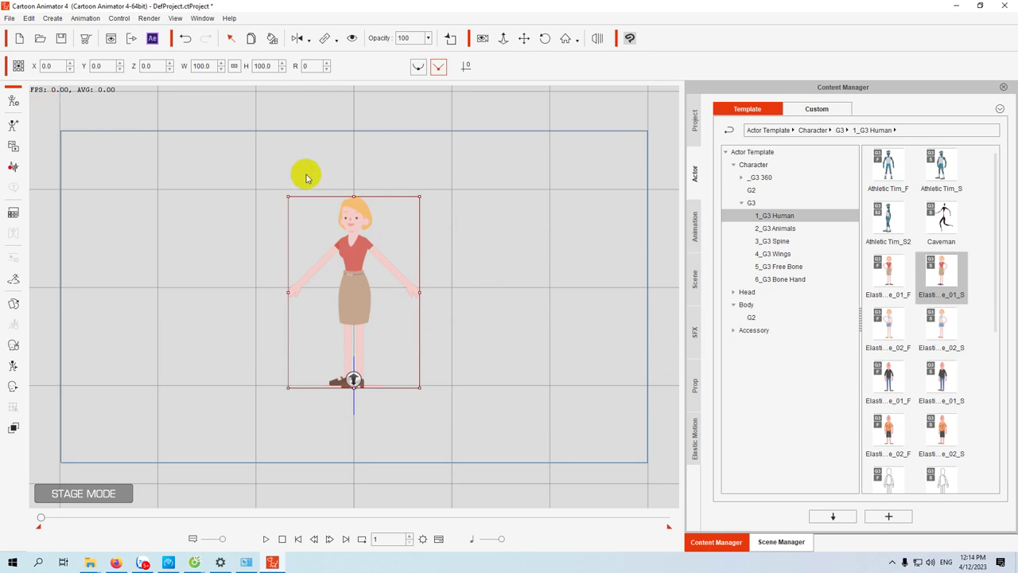
- Set the perspective camera lens to 129 mm in the project settings, leaving the background color picker without a change
click(29, 17)
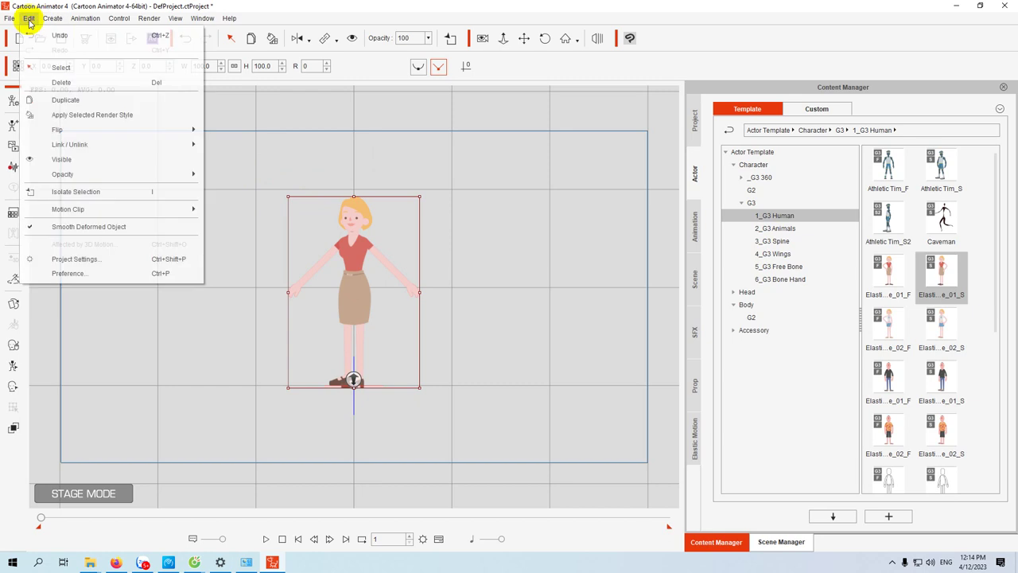
click(83, 261)
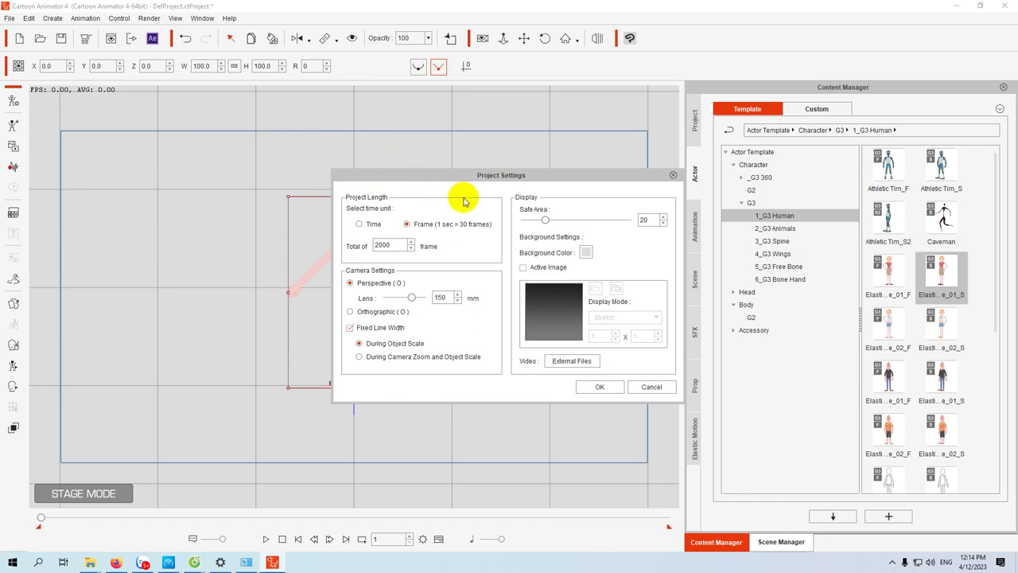
drag(494, 168, 303, 126)
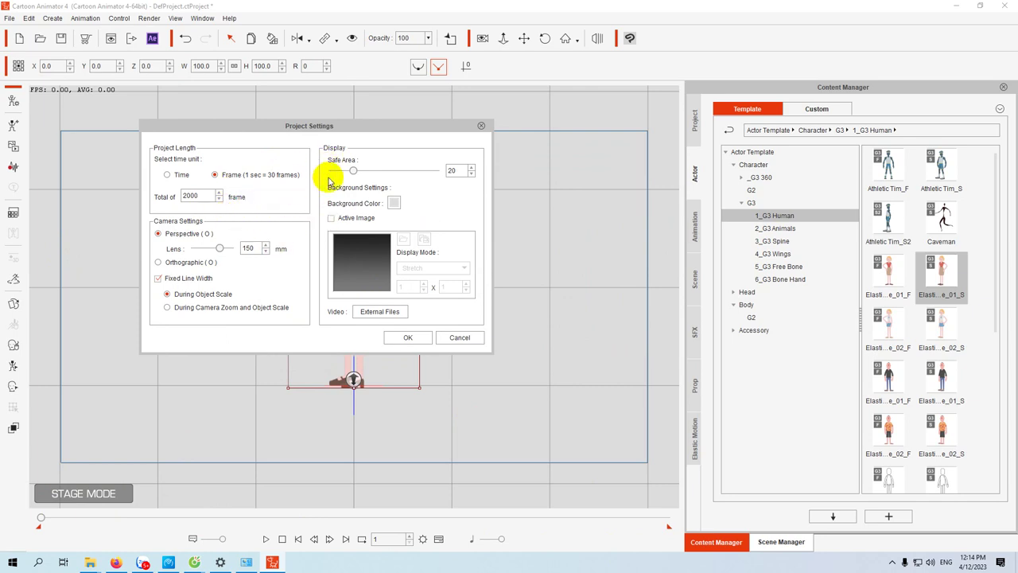
click(394, 204)
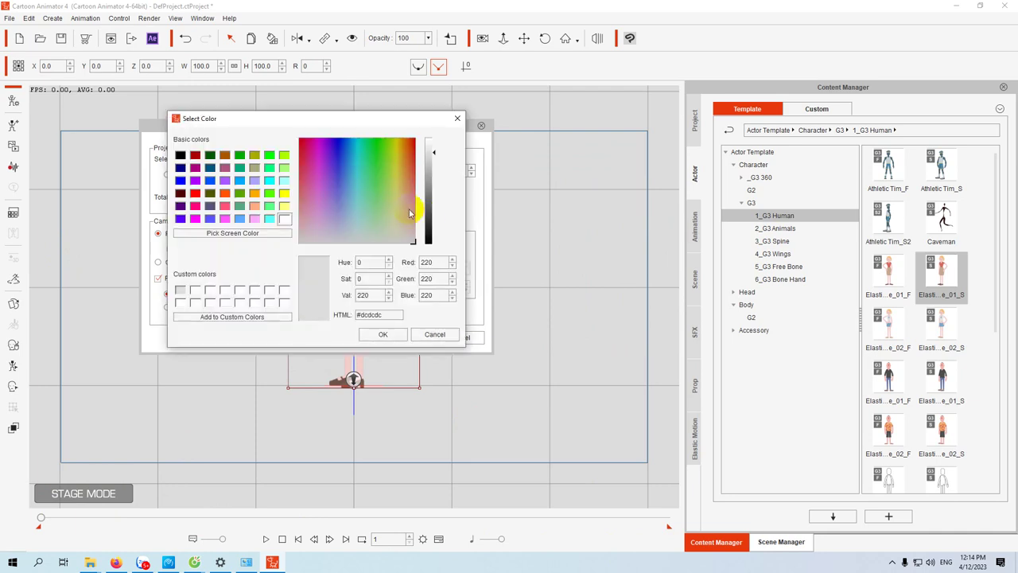
click(458, 117)
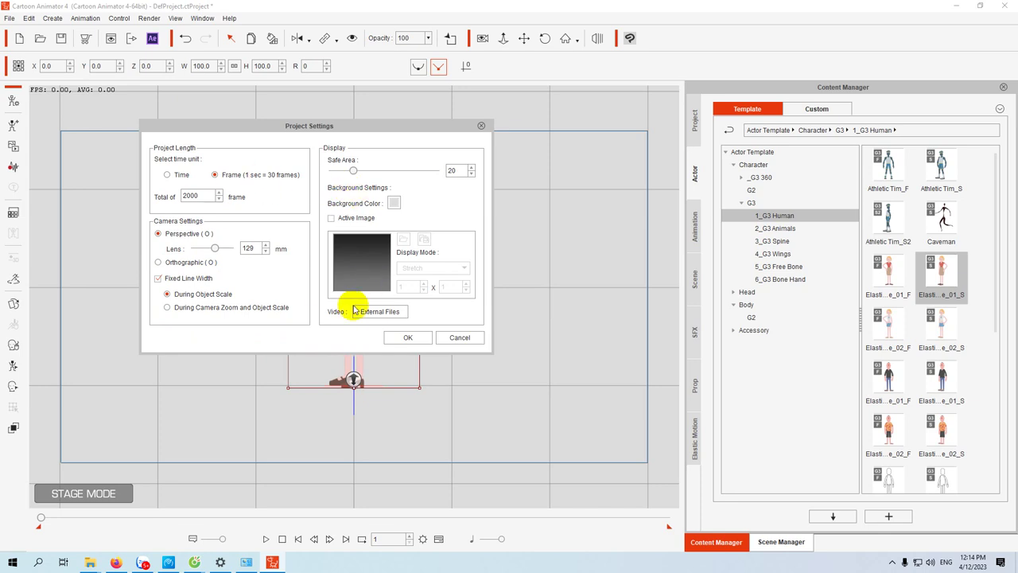
click(405, 338)
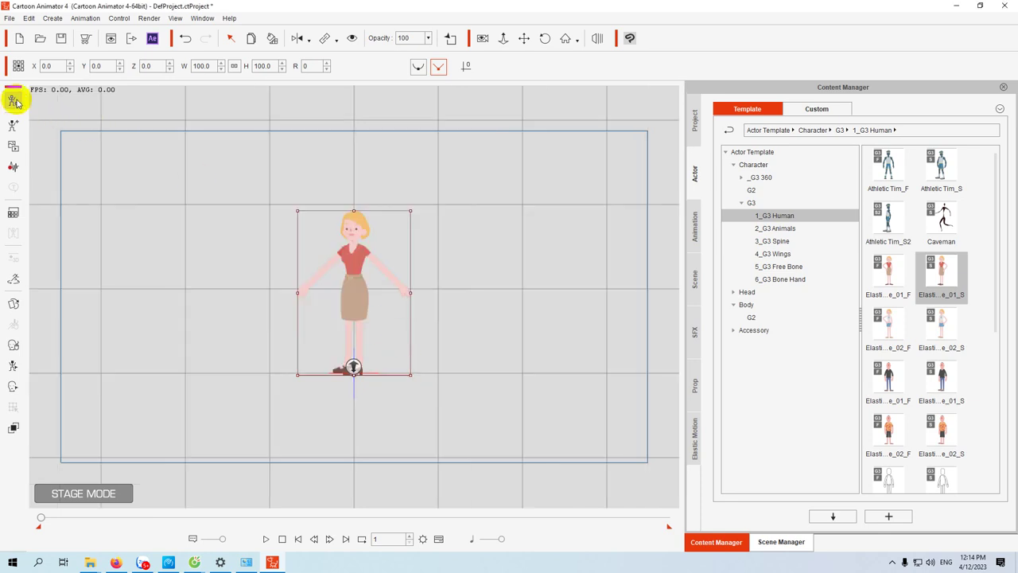
- Open the woman in the character composer, widen the Scene Manager and look through her bone hierarchy from Root to the toes
click(13, 98)
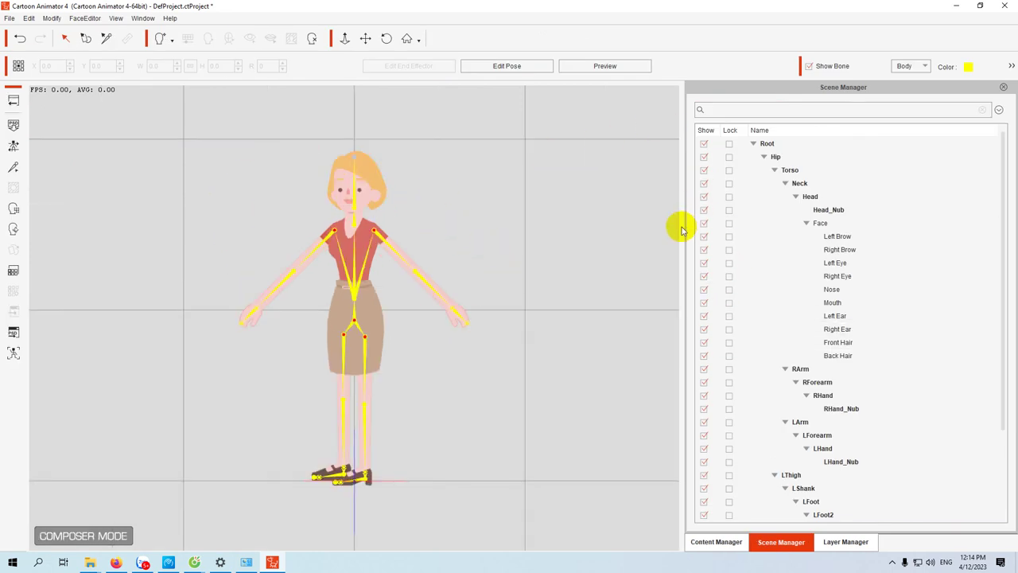
drag(685, 222, 619, 221)
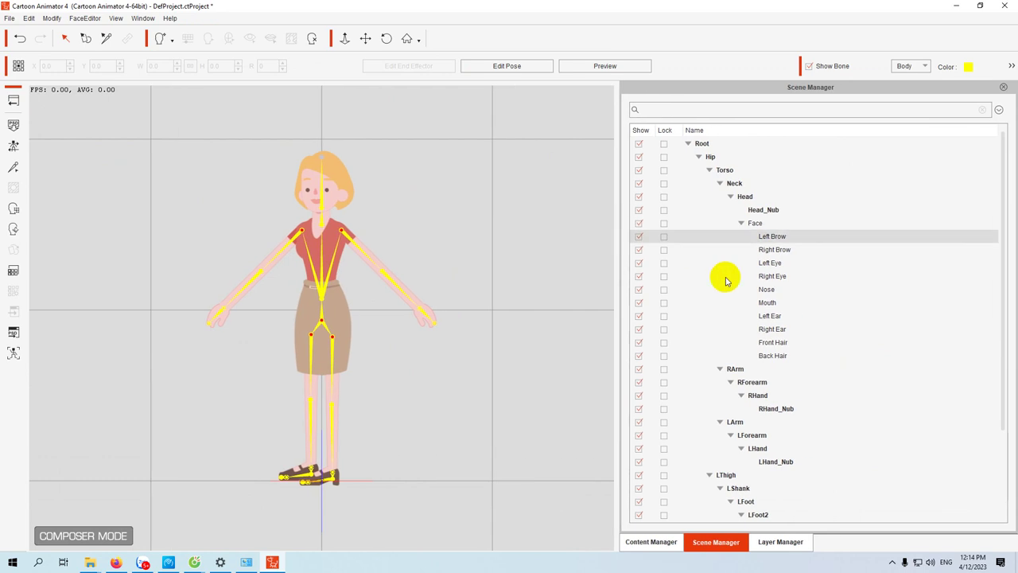
click(688, 144)
click(688, 144)
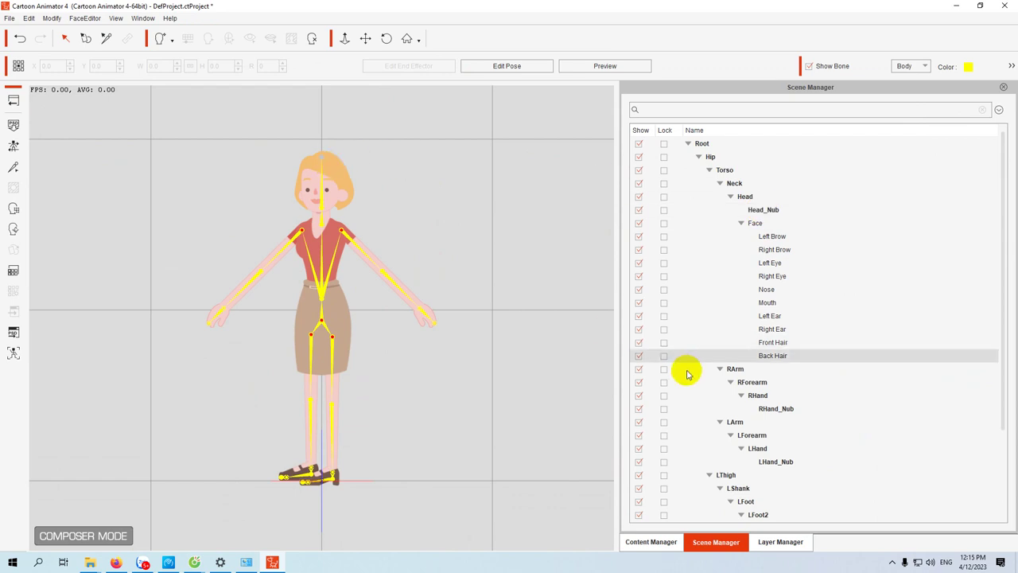
scroll(703, 382, down, 2)
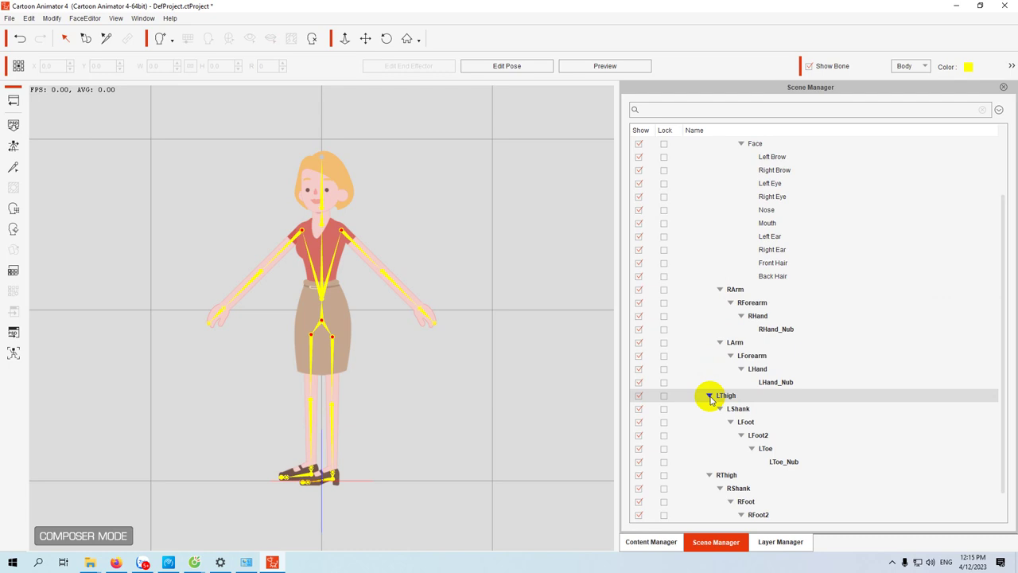
scroll(715, 426, down, 1)
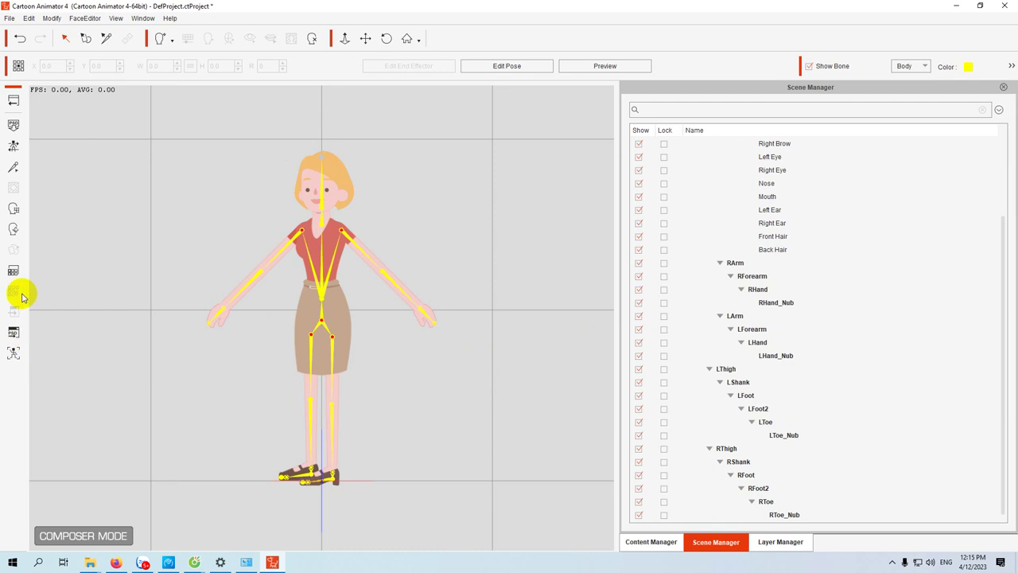
- Launch the character's PSD in CLIP STUDIO PAINT with head and body in one file, image scale 1.0 and Edit Current angle
click(12, 334)
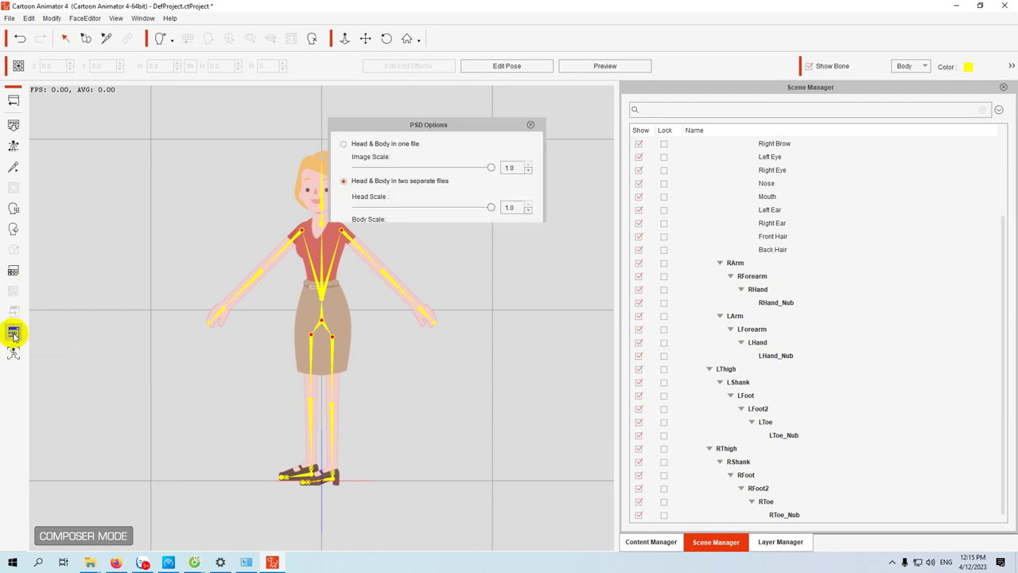
click(343, 145)
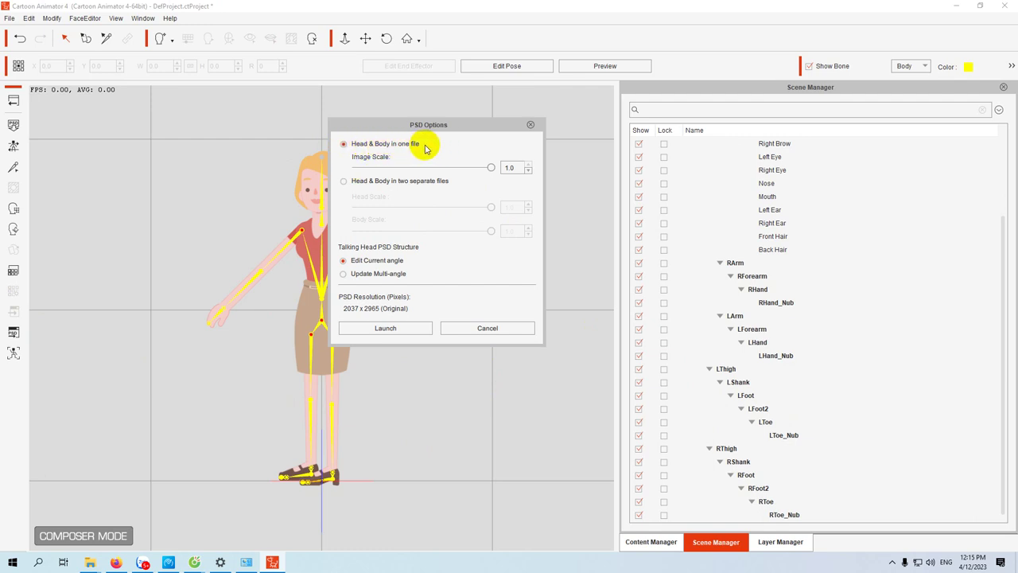
click(343, 184)
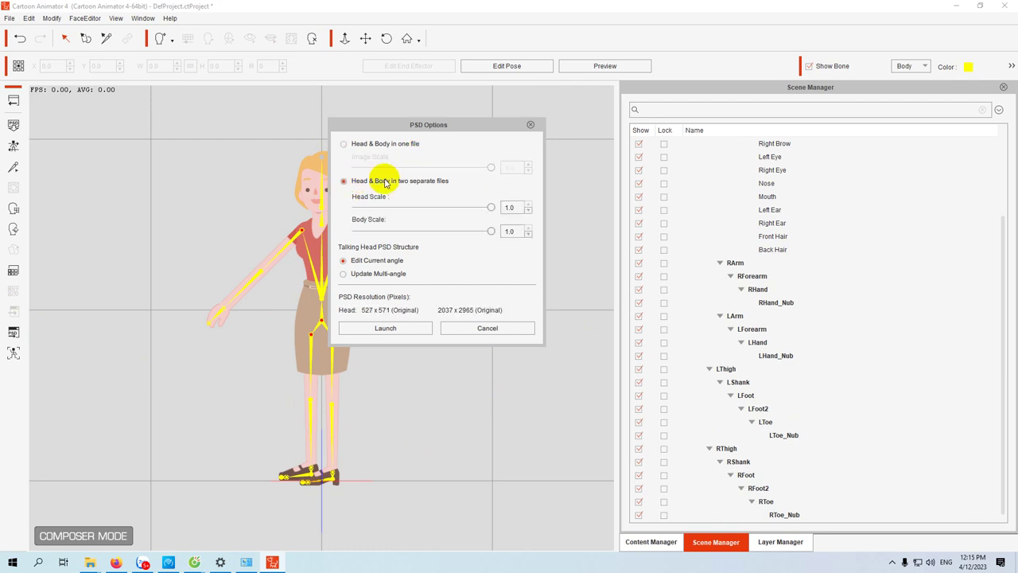
click(343, 143)
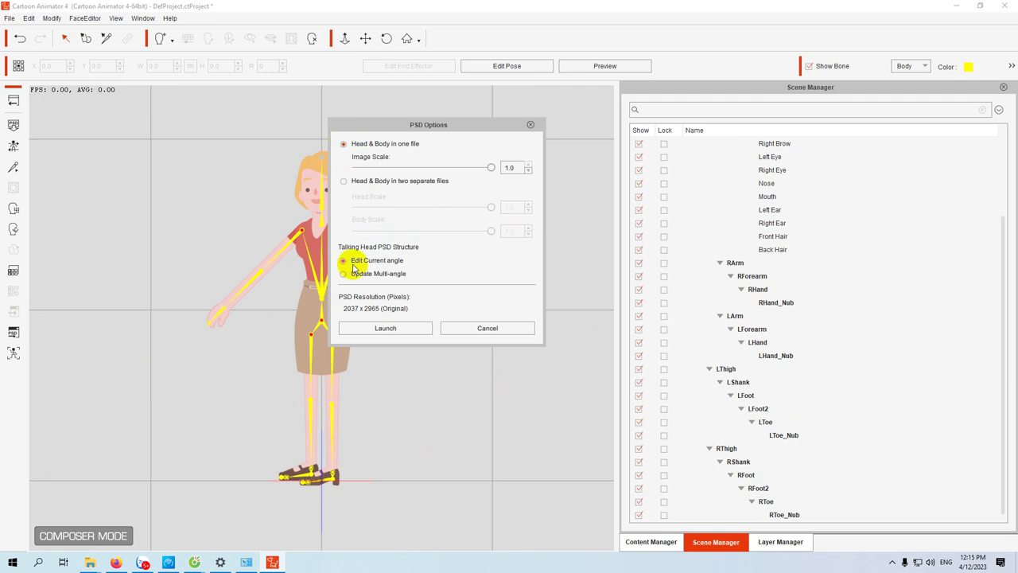
click(383, 328)
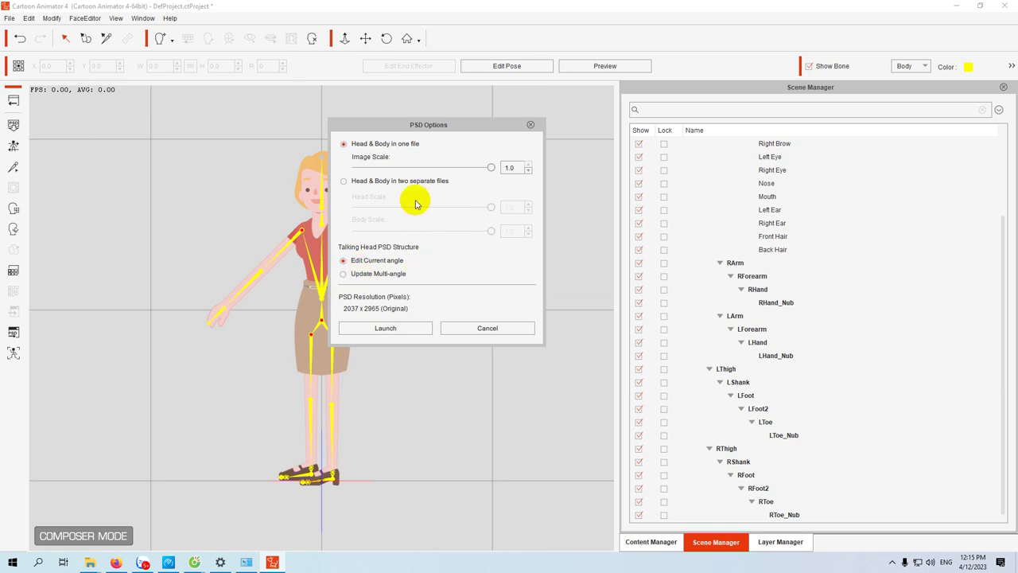
click(376, 331)
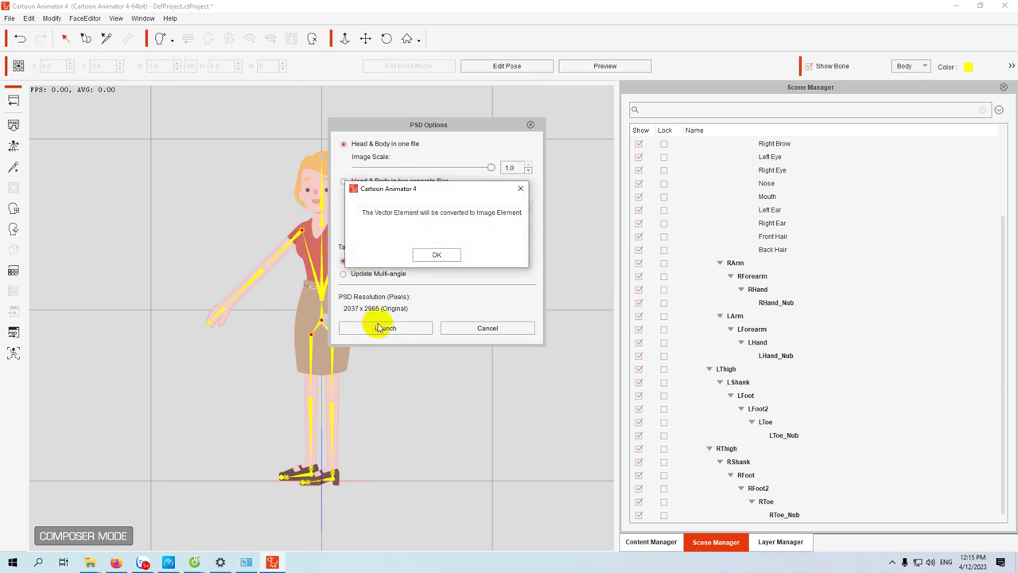
click(439, 254)
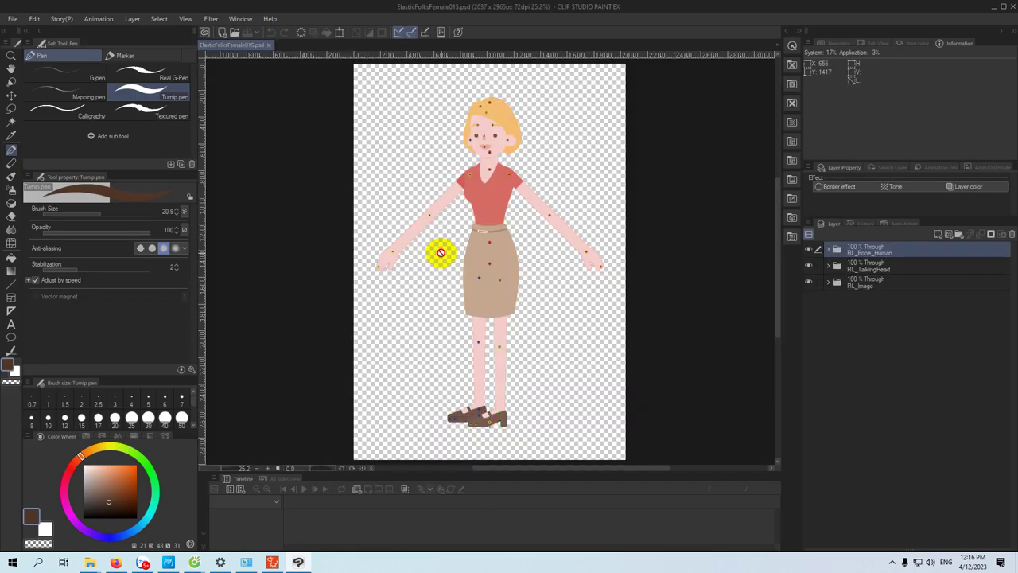
- Examine the bone markers on the character and the contents of the RL_Bone_Human, RL_TalkingHead and RL_Image layer groups
scroll(537, 286, up, 2)
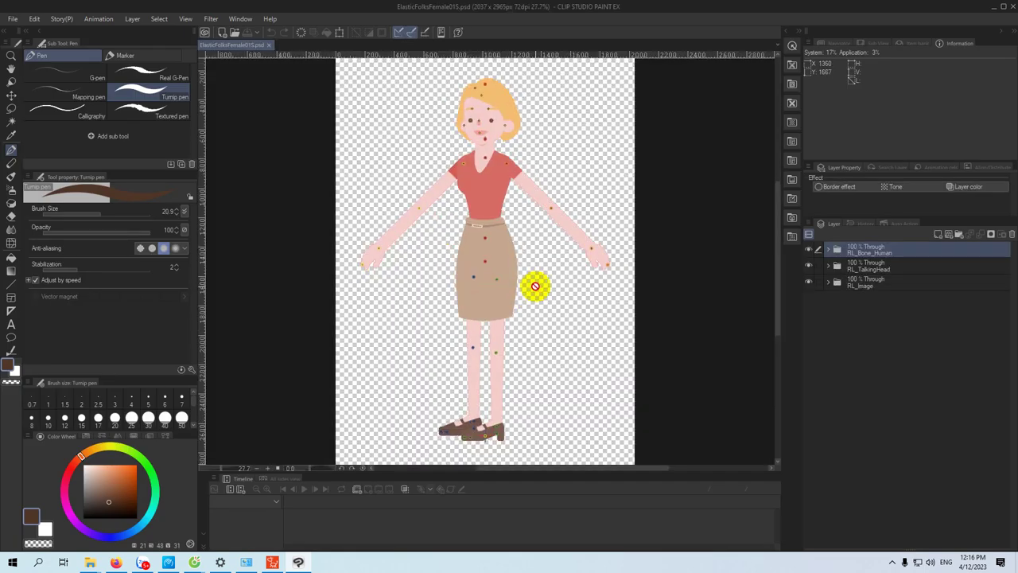
drag(777, 278, 777, 249)
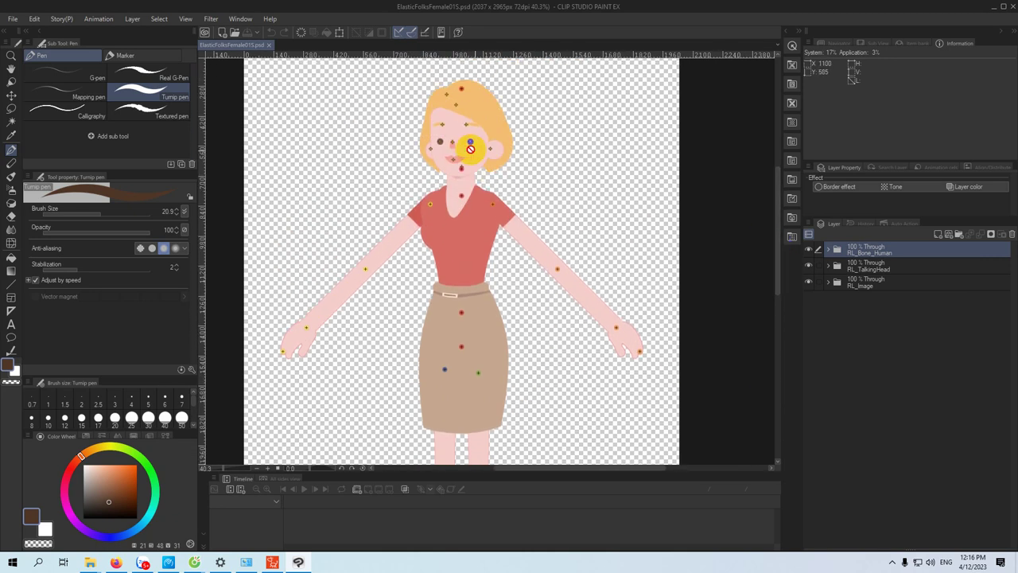
scroll(461, 158, up, 1)
scroll(460, 163, up, 2)
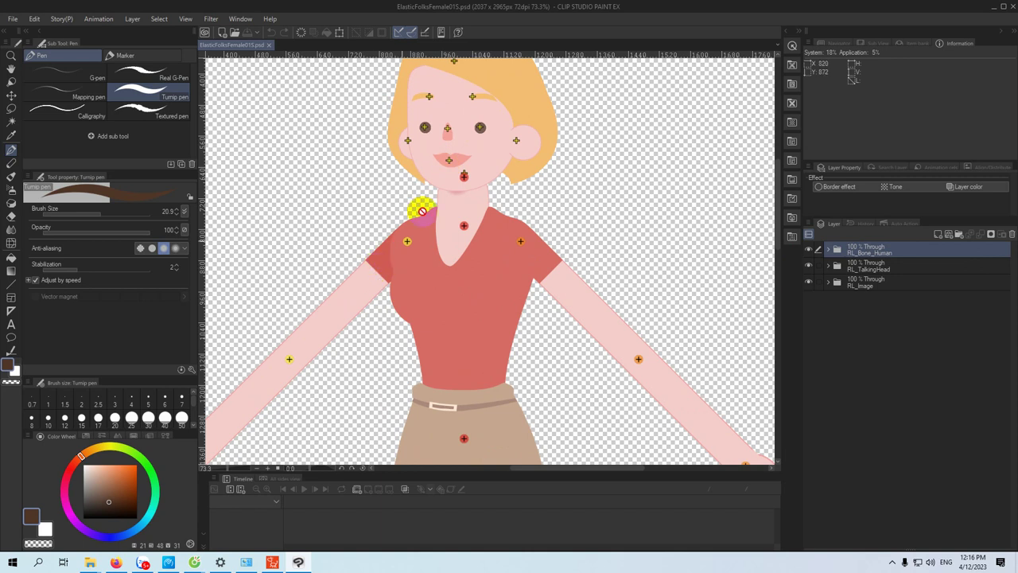
click(836, 251)
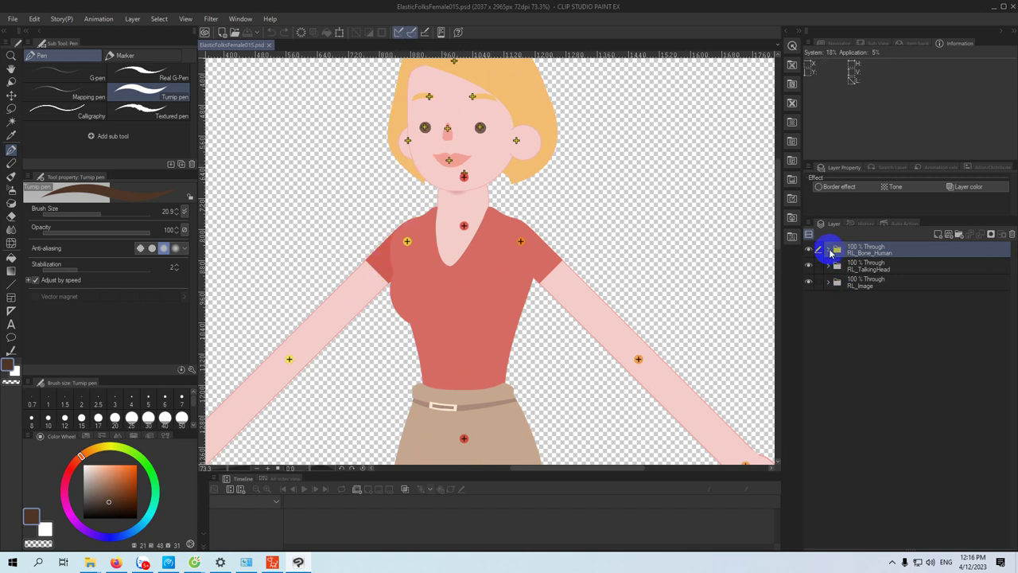
click(829, 251)
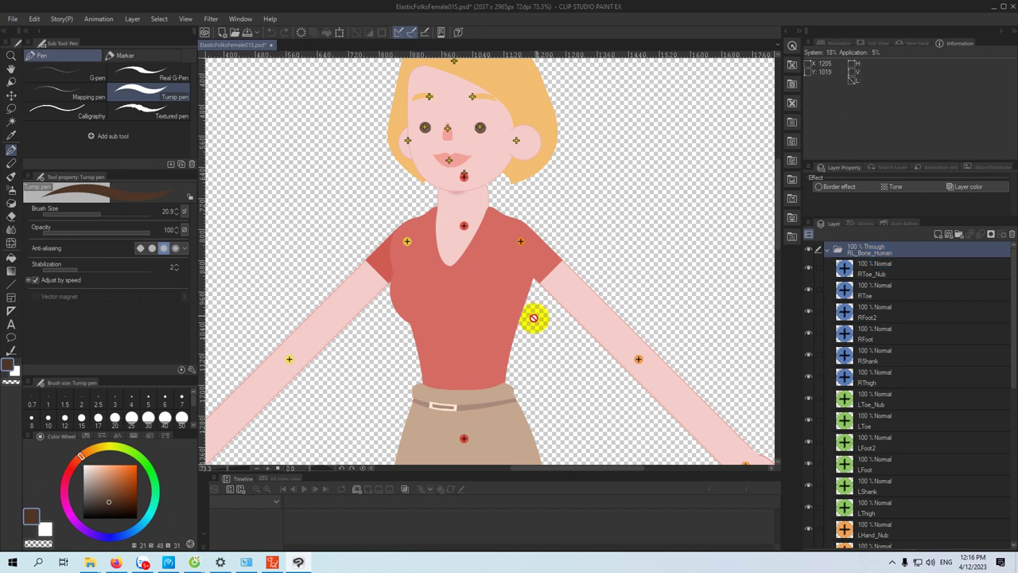
scroll(514, 329, down, 2)
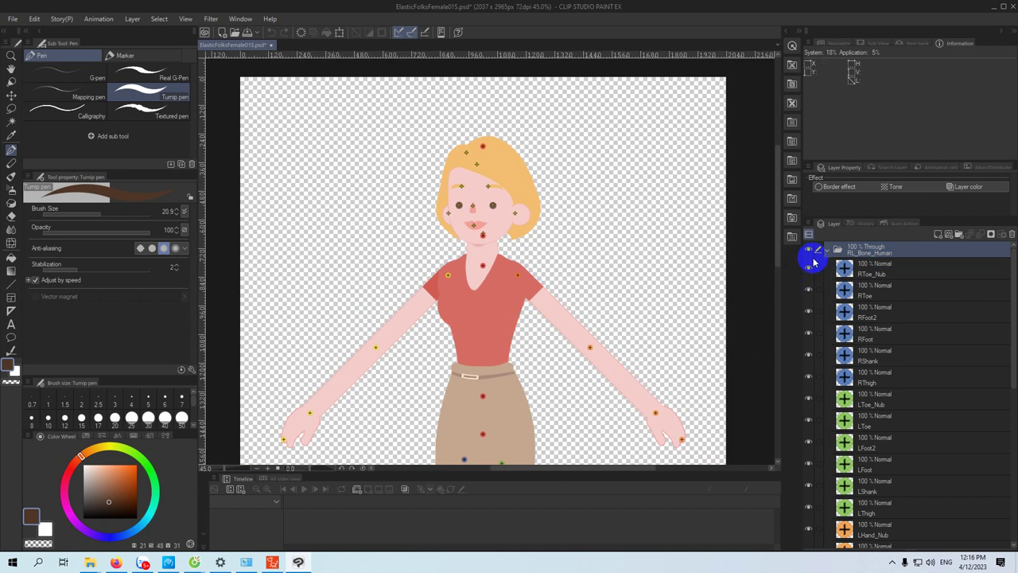
click(827, 251)
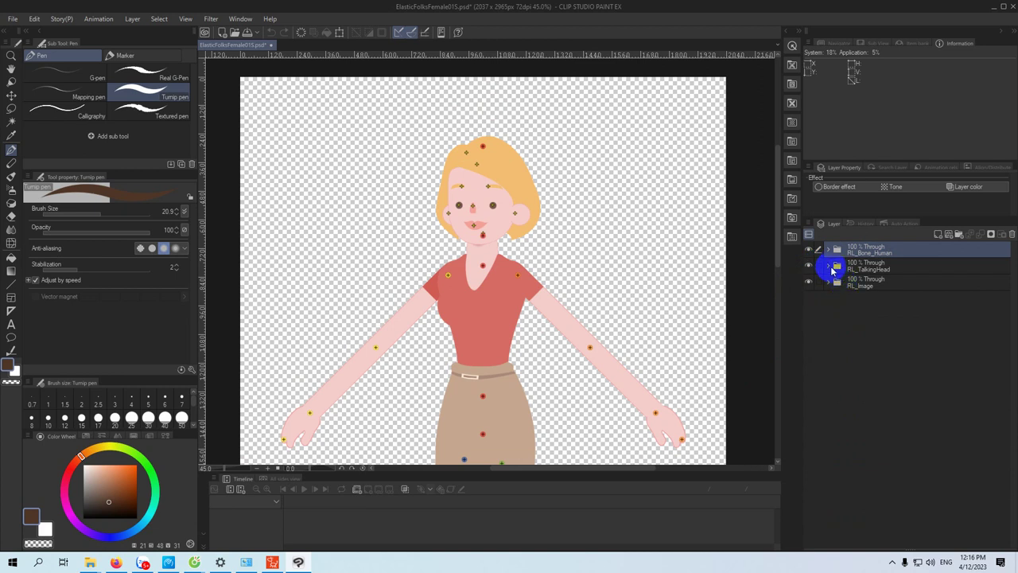
click(829, 267)
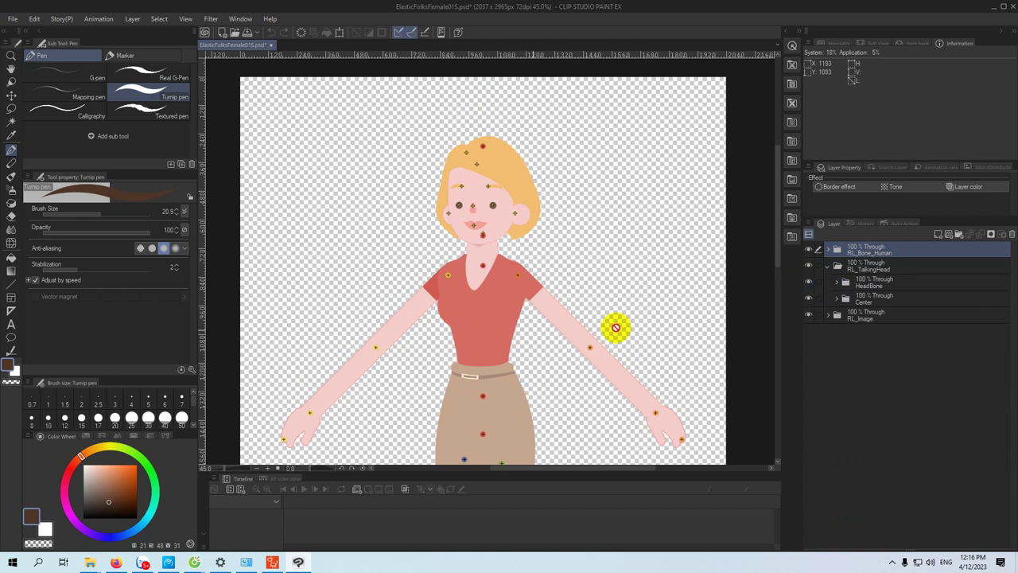
click(829, 317)
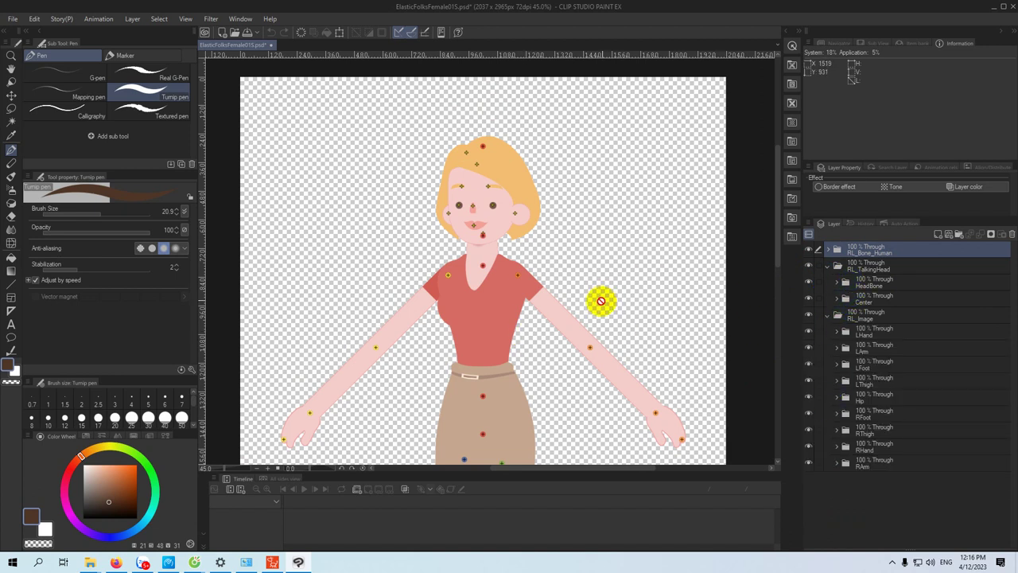
- Examine the bone markers on the woman's head and the bone layers inside the RL_Bone_Human group, leaving it and RL_TalkingHead collapsed
scroll(534, 246, up, 4)
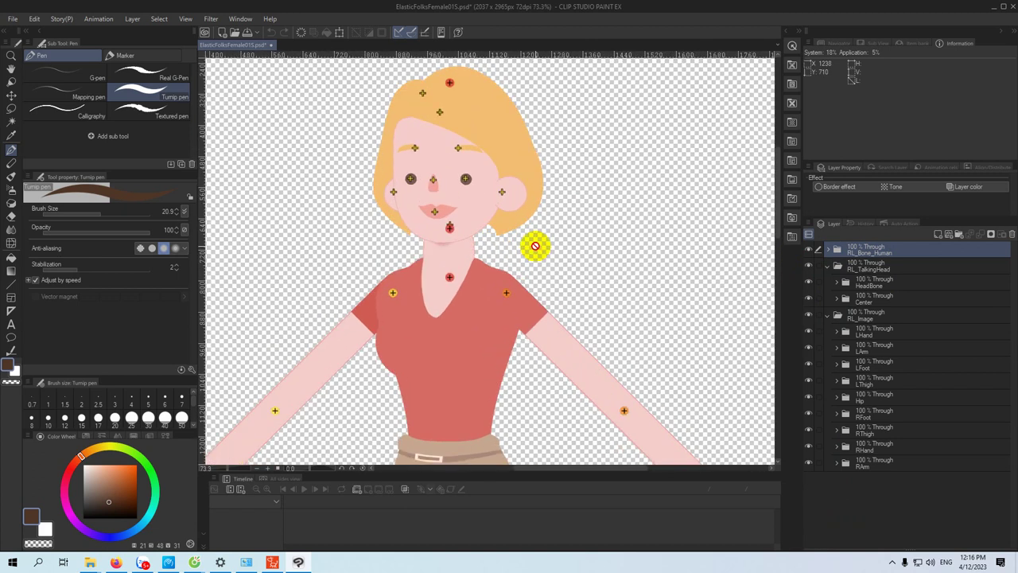
scroll(534, 246, up, 1)
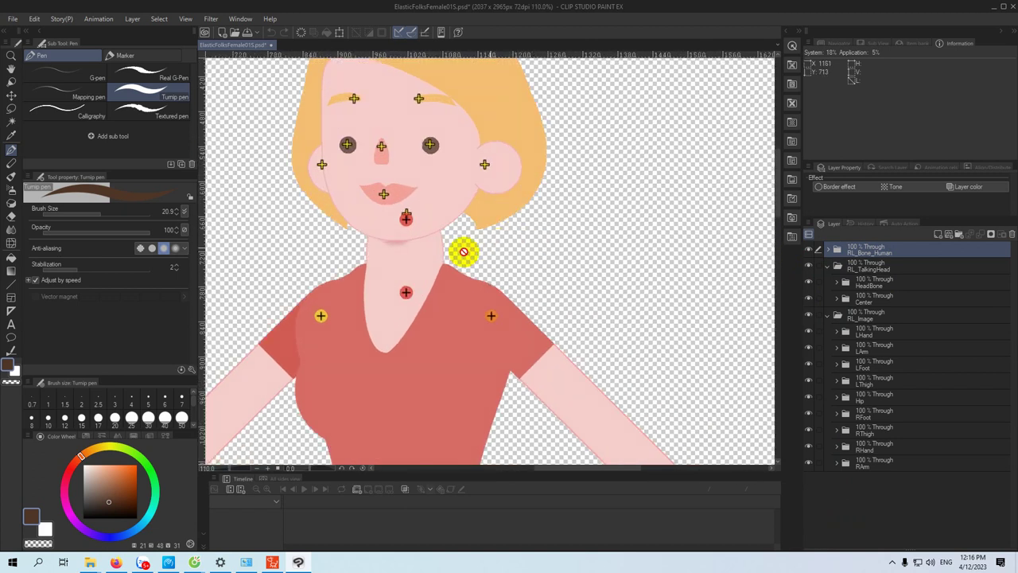
drag(393, 167, 422, 248)
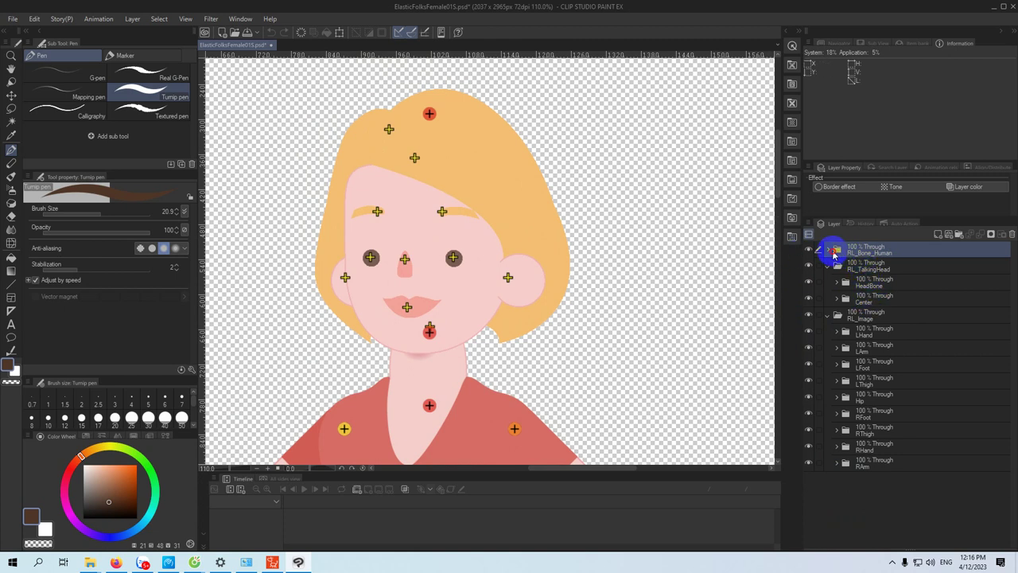
click(828, 250)
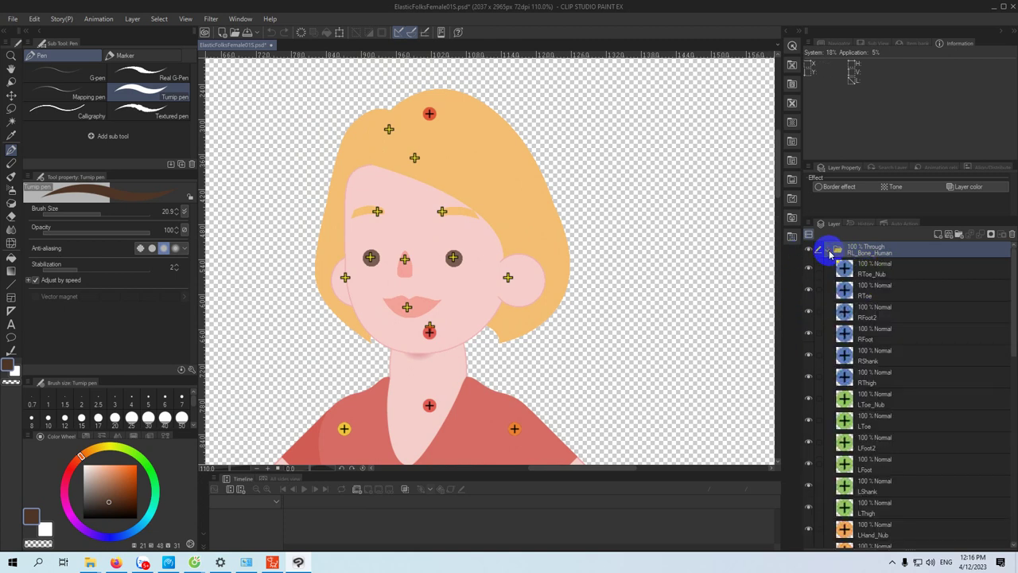
click(828, 251)
click(828, 268)
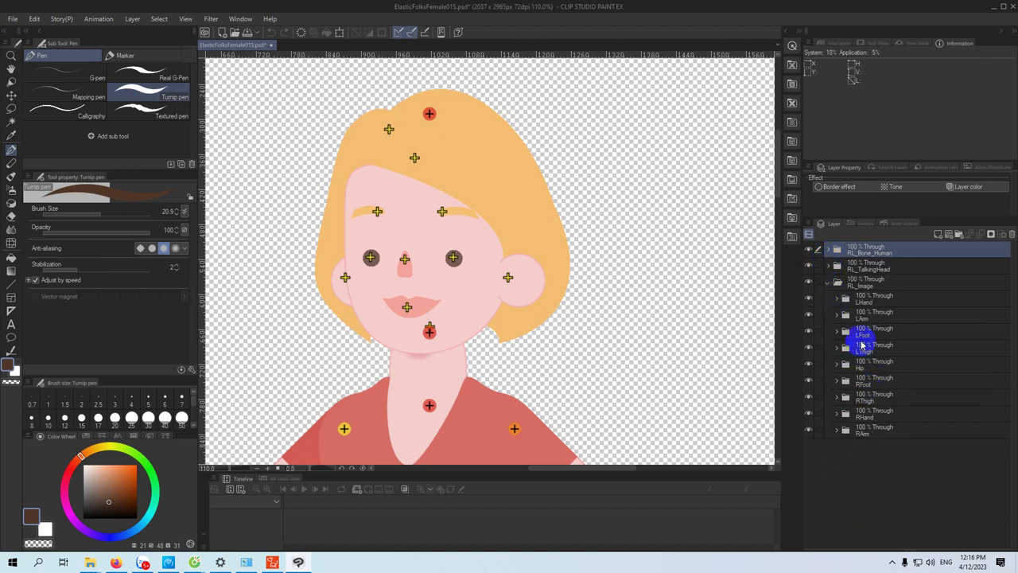
- Expand every body-part group in RL_Image, from RArm and RHand up to LArm and LHand, to inspect their image layers
click(838, 431)
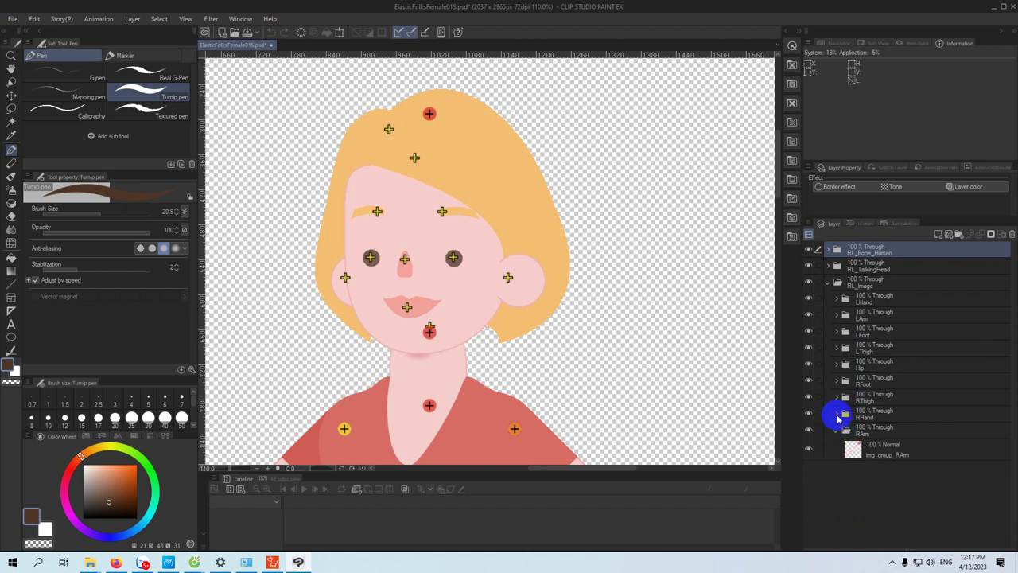
click(837, 415)
click(837, 398)
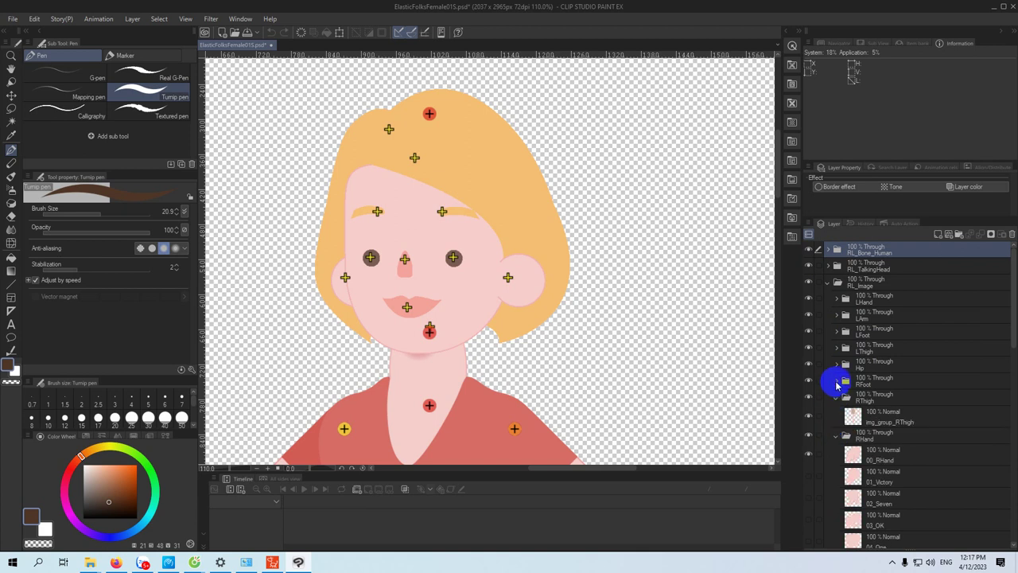
click(837, 382)
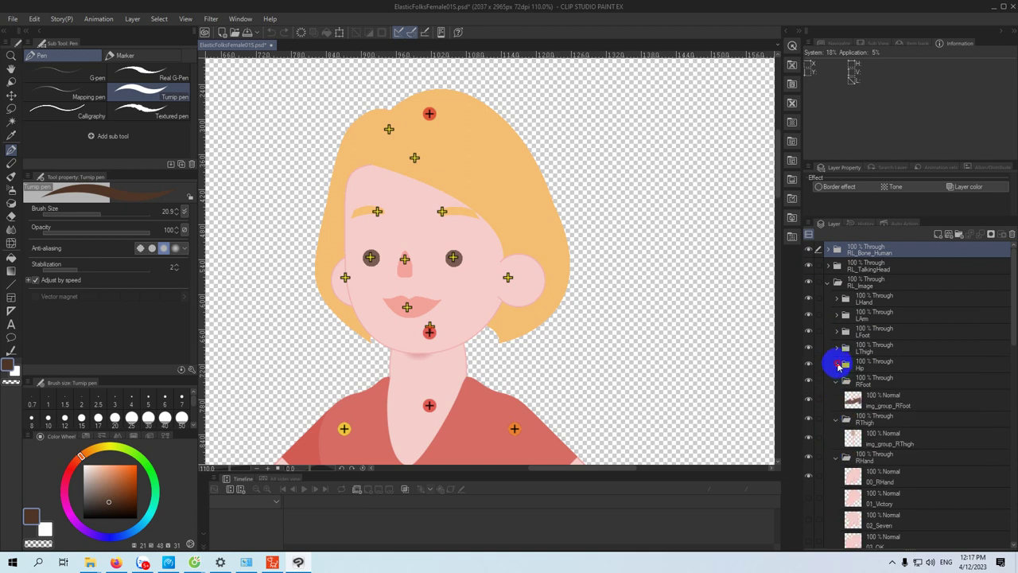
click(838, 365)
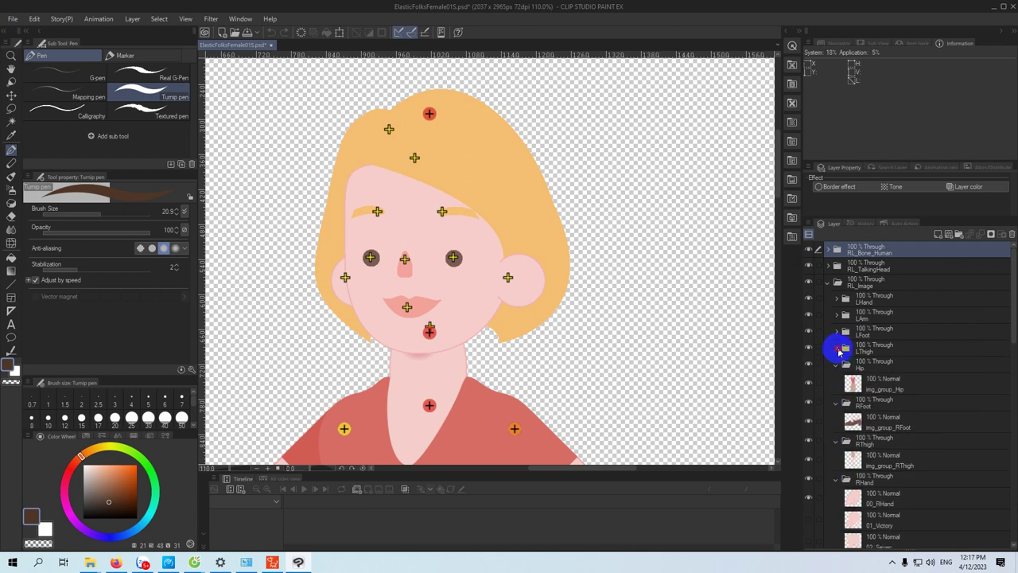
click(837, 349)
click(838, 333)
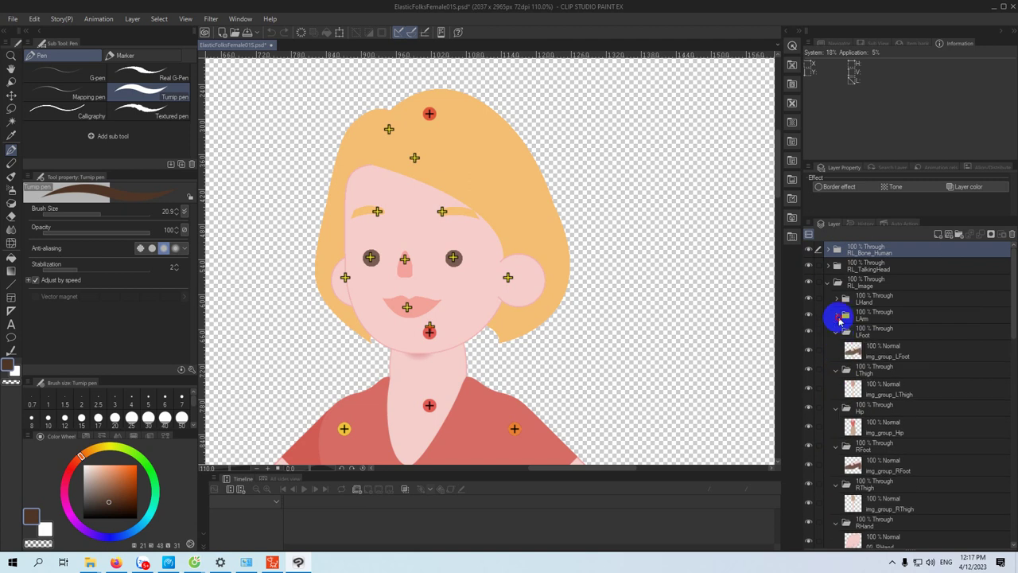
click(838, 315)
click(839, 301)
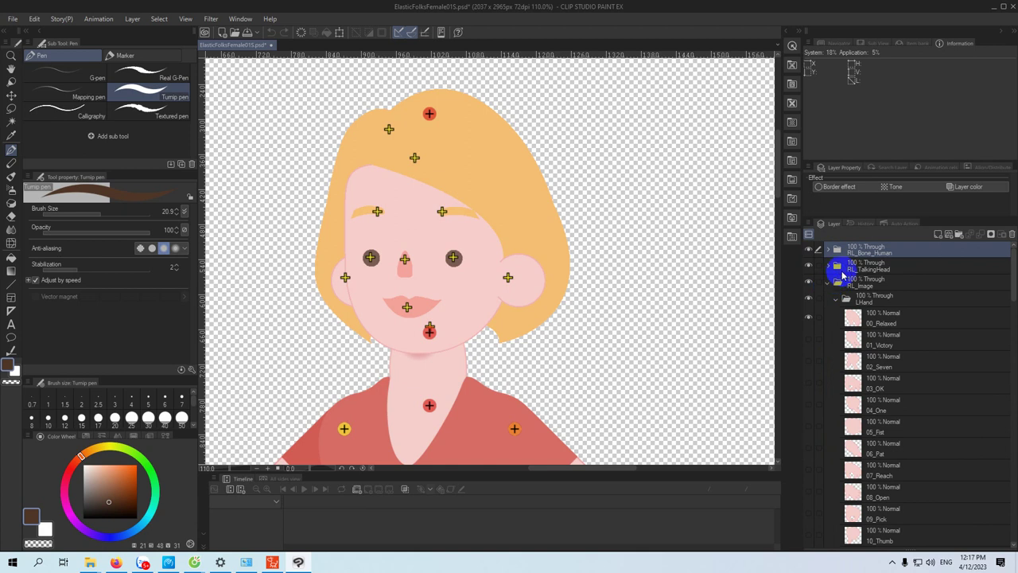
- Select the face image layer in the NSFace group of RL_TalkingHead and hide the groups from LeftEar through RightEye, keeping Face visible
click(829, 267)
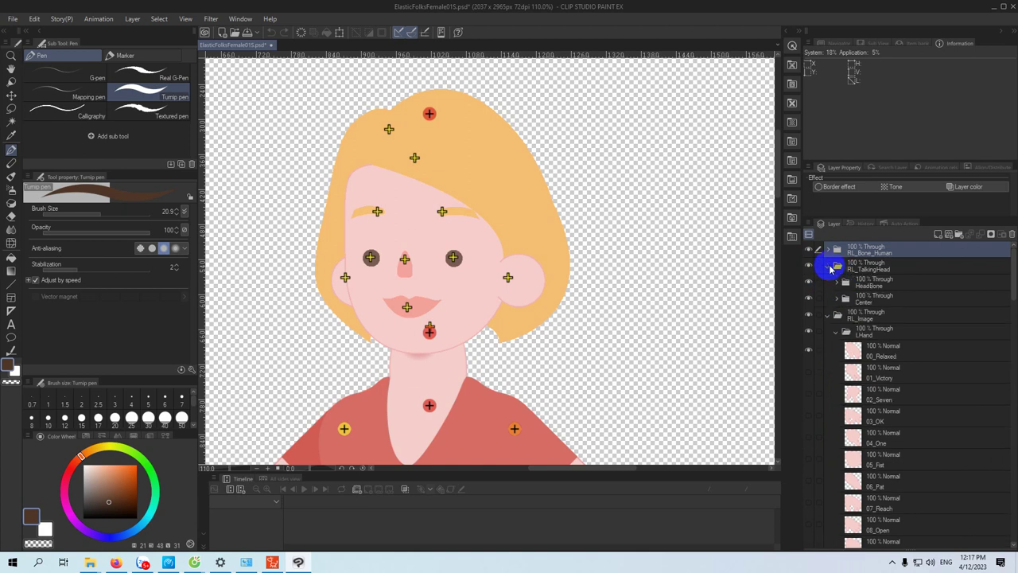
click(840, 302)
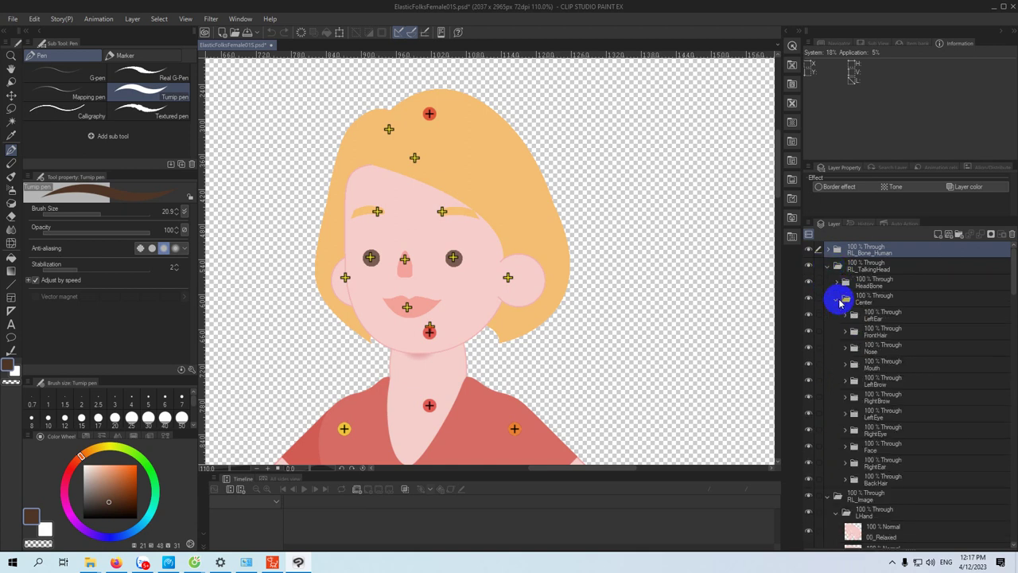
click(846, 450)
click(858, 463)
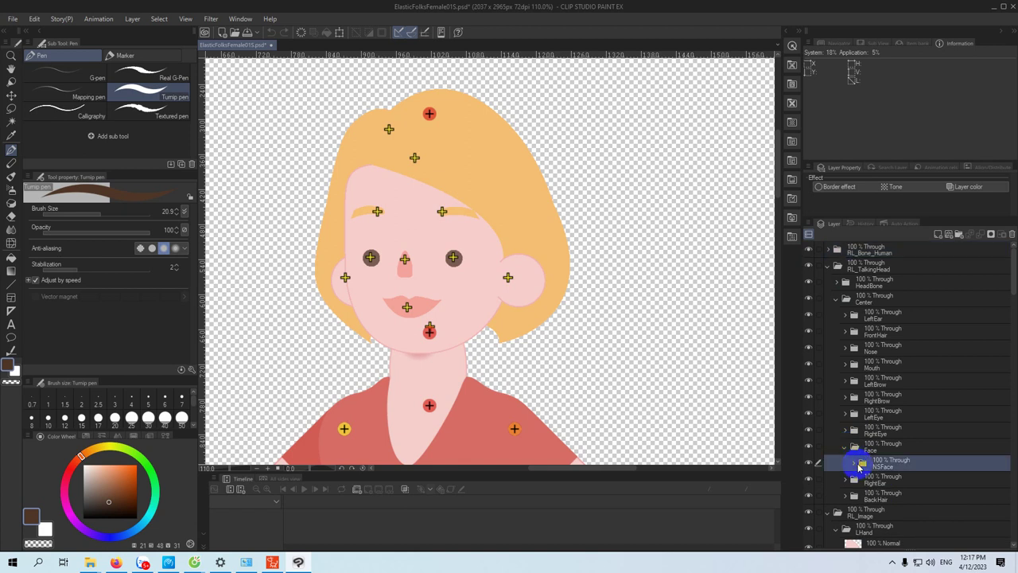
click(853, 464)
click(870, 483)
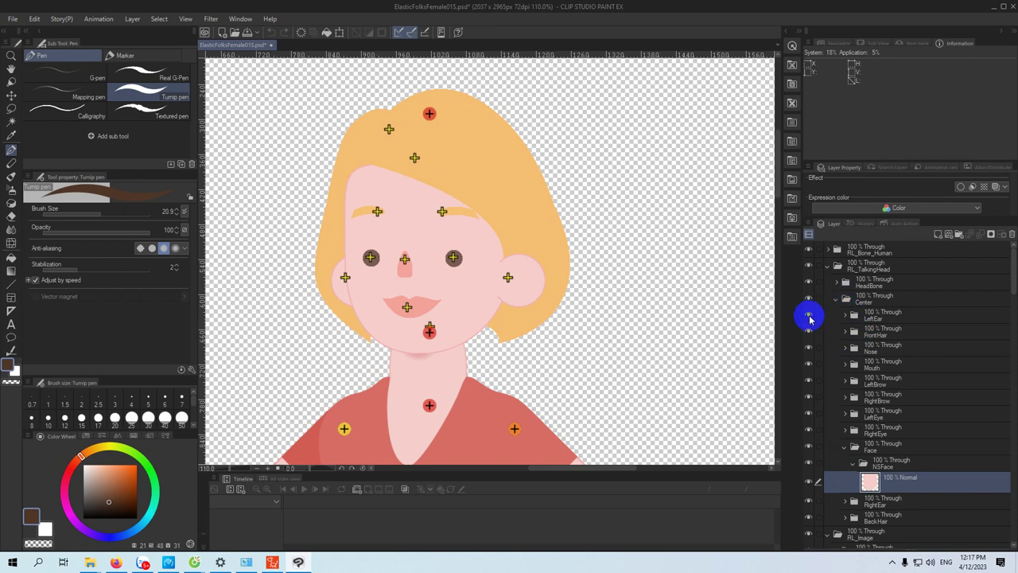
drag(808, 322, 807, 462)
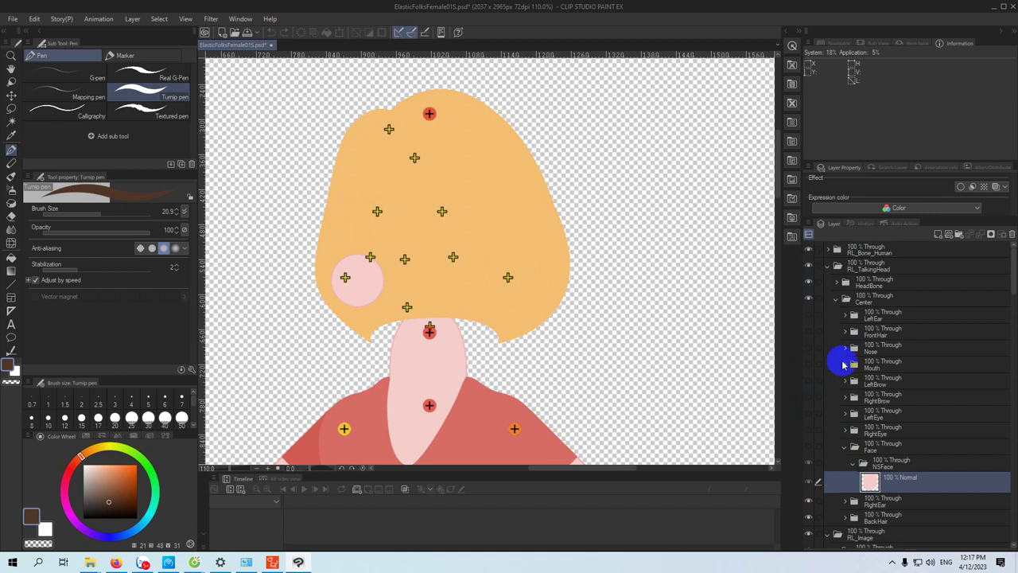
click(809, 448)
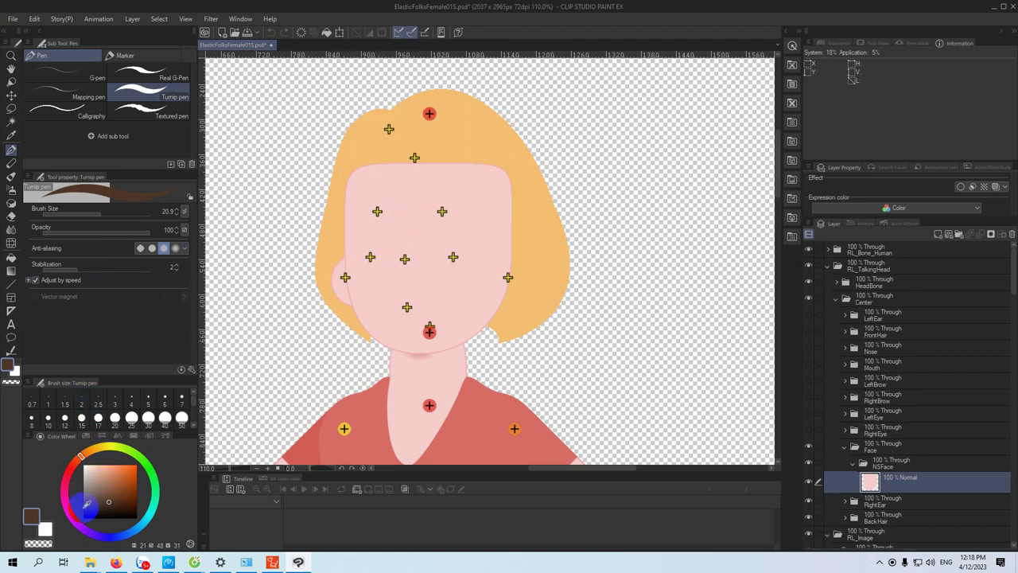
- Pick a lighter grayish brown as the drawing color and set the Pointillism thick paint brush to size 37.7
click(97, 483)
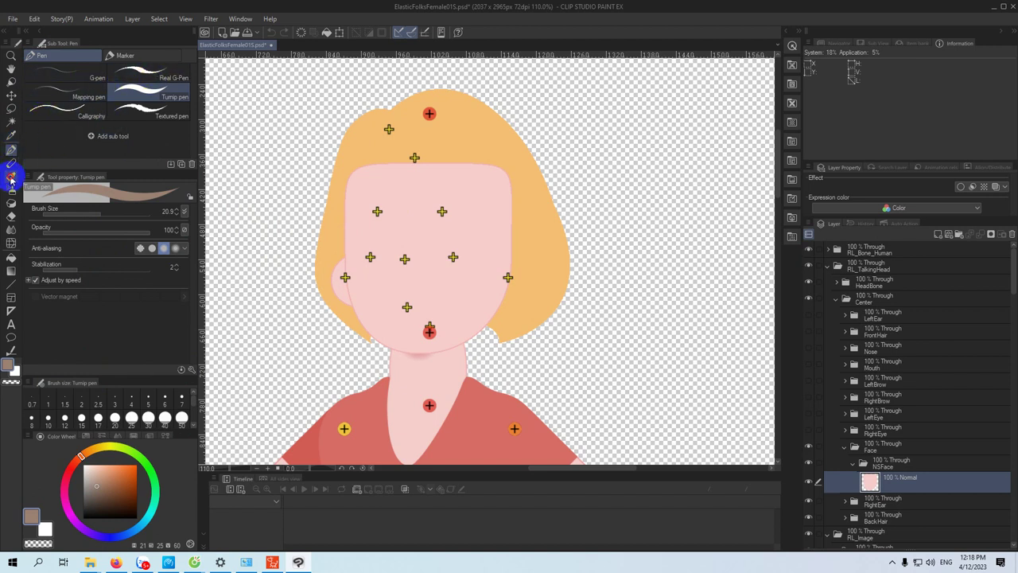
click(10, 178)
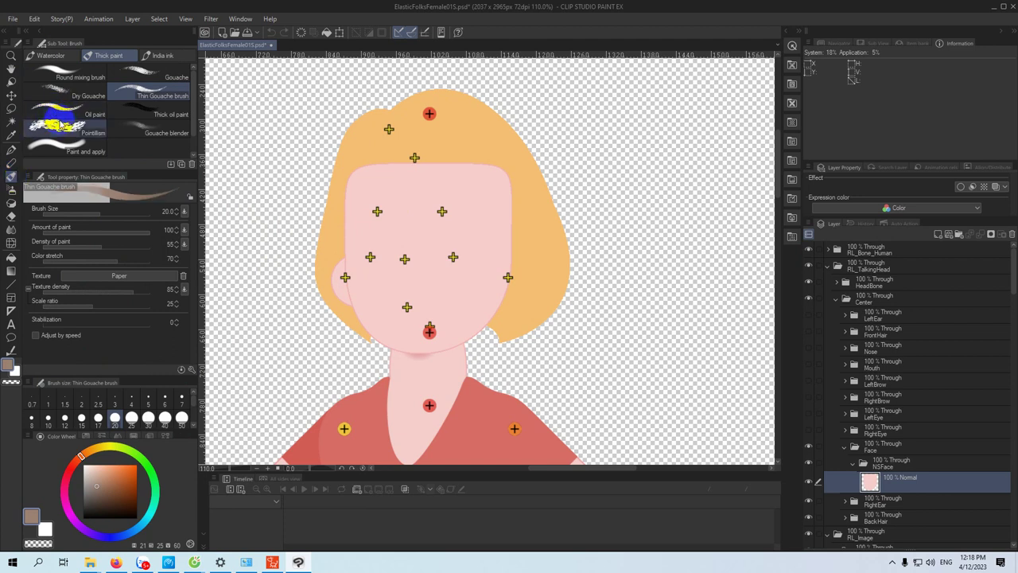
click(57, 125)
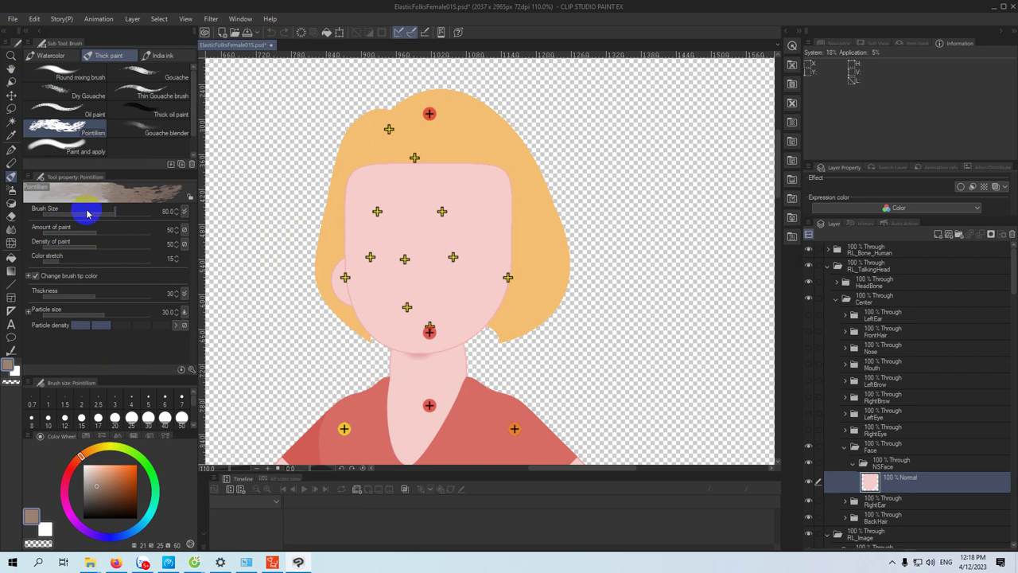
drag(43, 214, 107, 214)
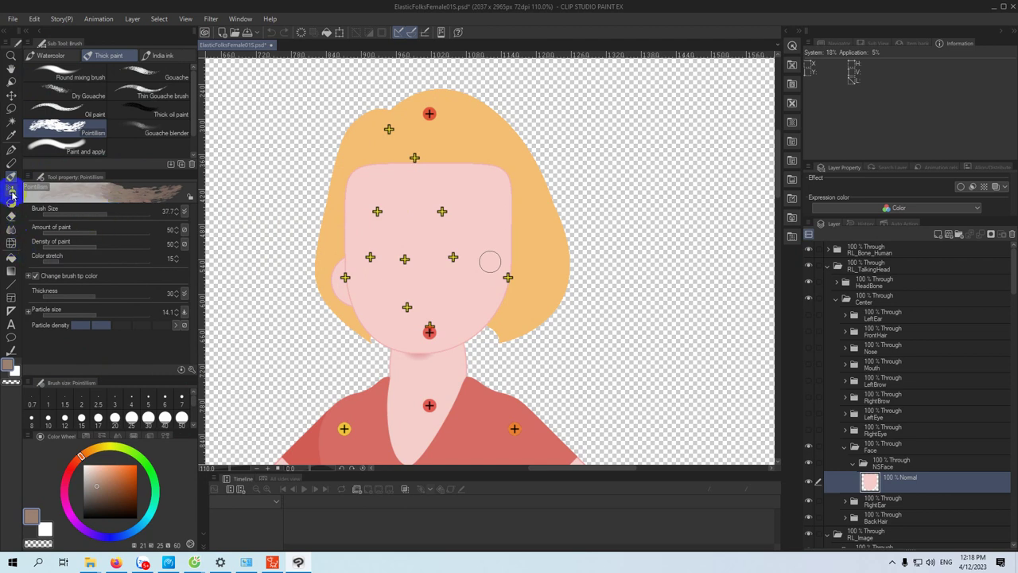
- Look through the available sub tools of the Airbrush, Decoration, Eraser and Blend tools
click(12, 188)
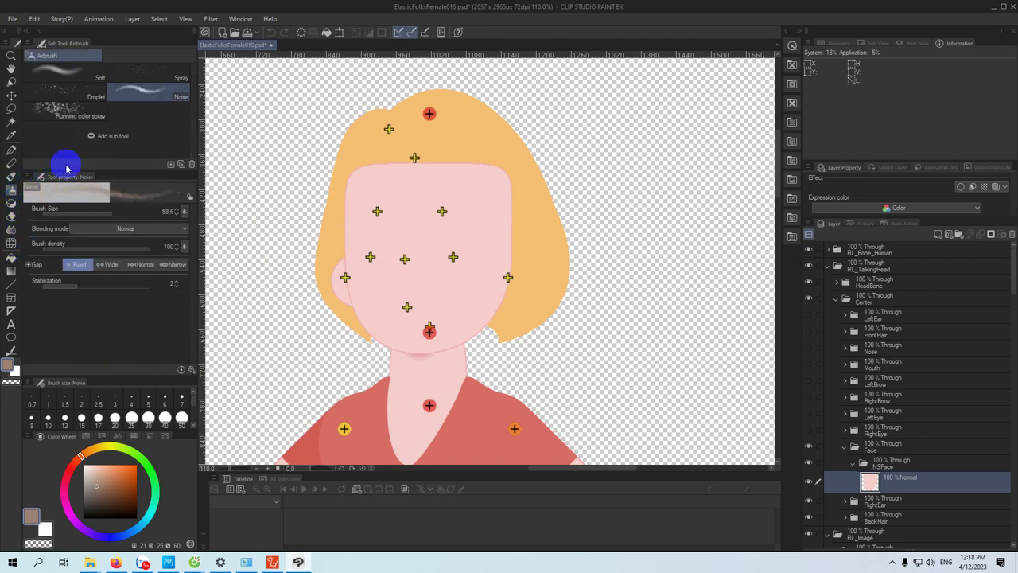
click(11, 204)
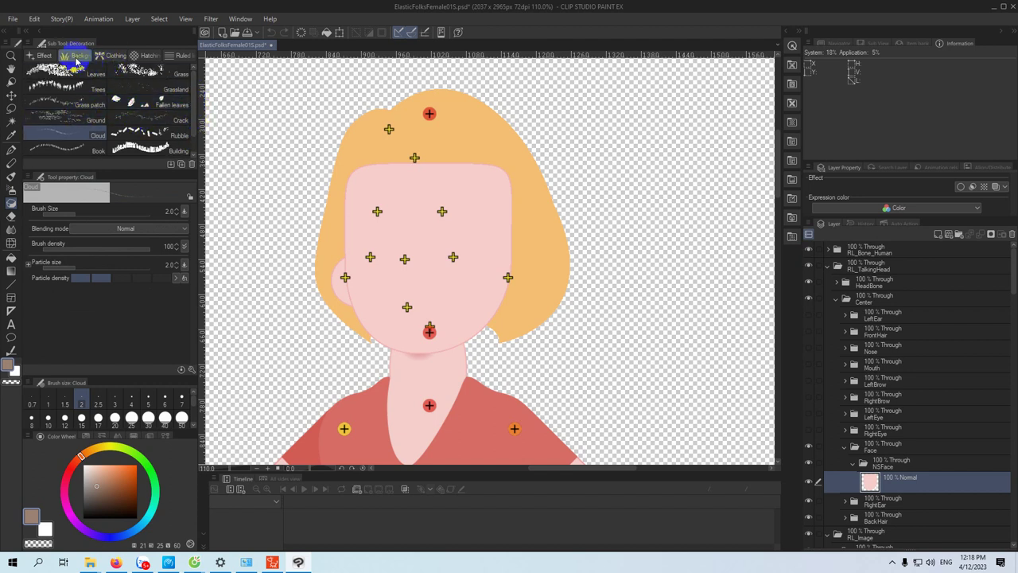
click(11, 216)
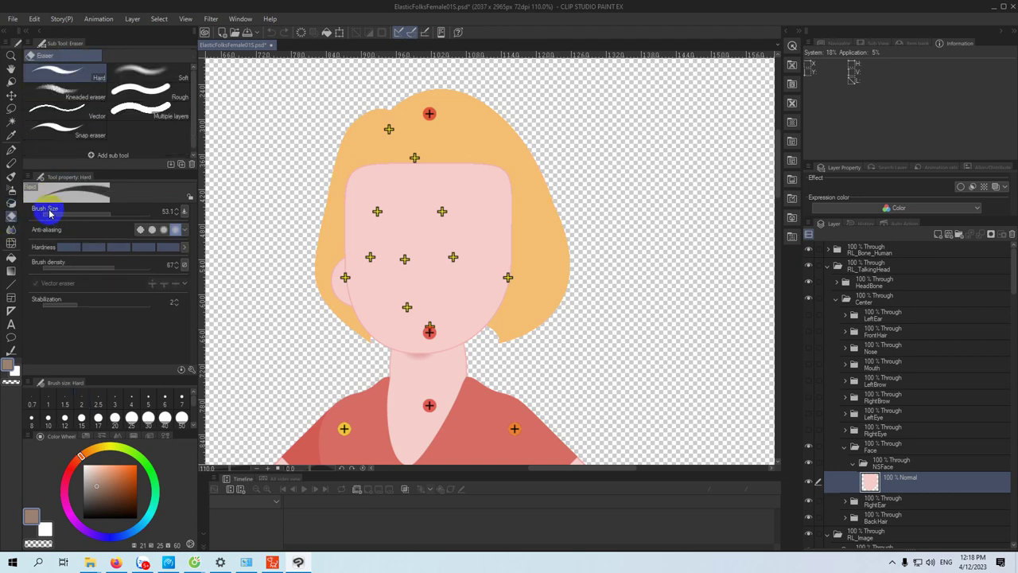
click(10, 229)
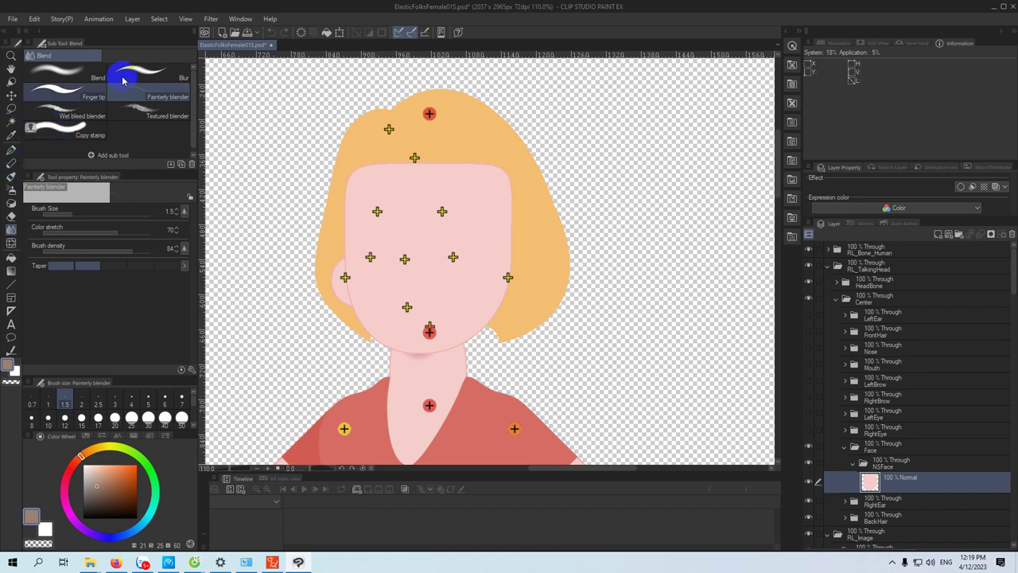
- Review the privacy settings for bug fixes and quality improvement and accept them without a change
click(34, 20)
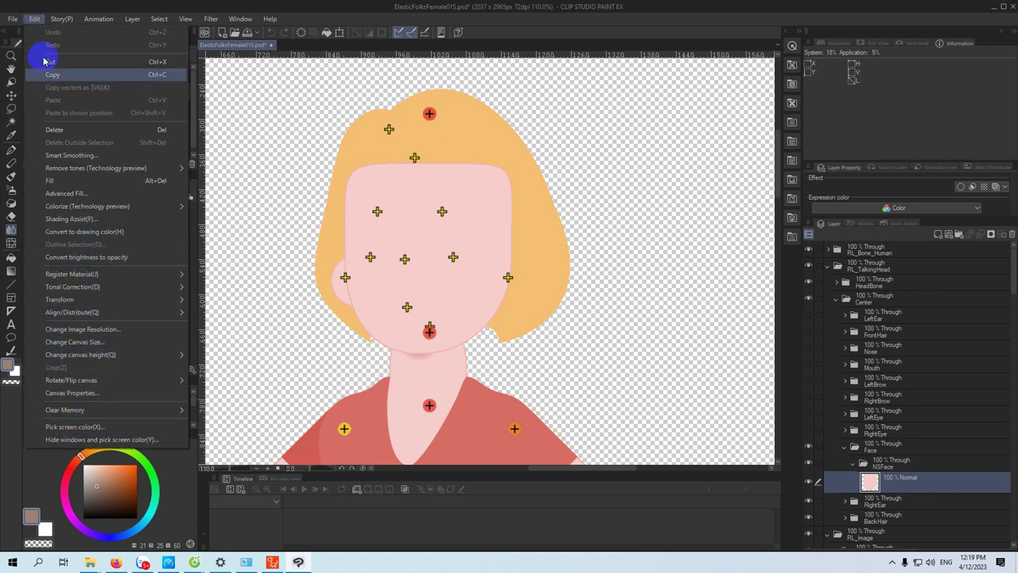
mouse_move(21, 22)
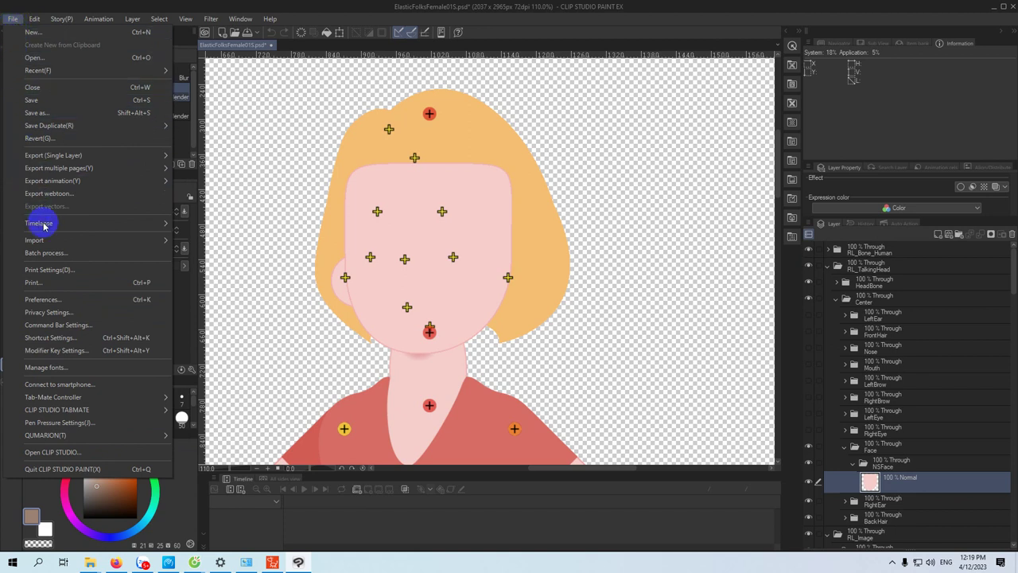
click(88, 318)
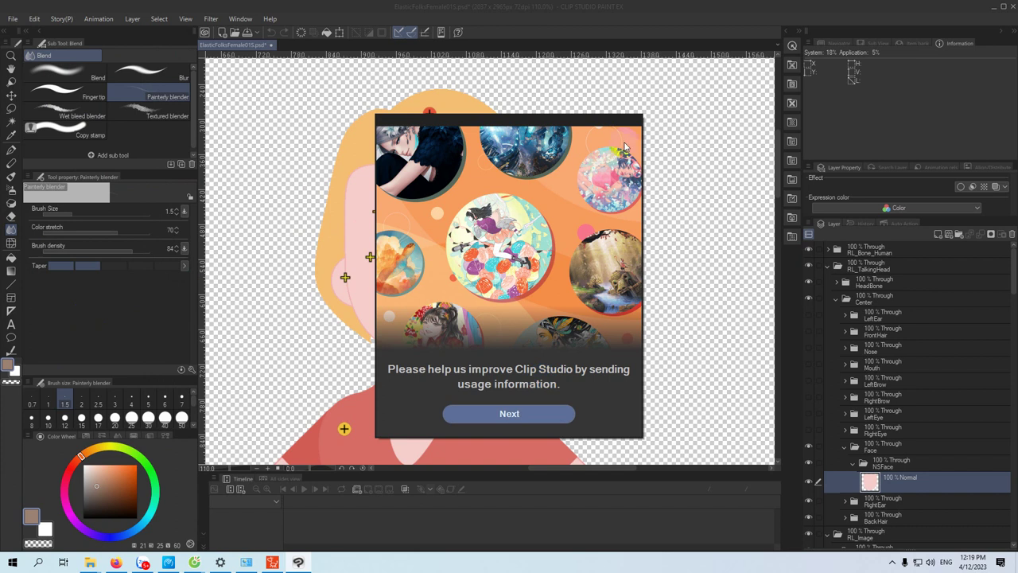
click(525, 417)
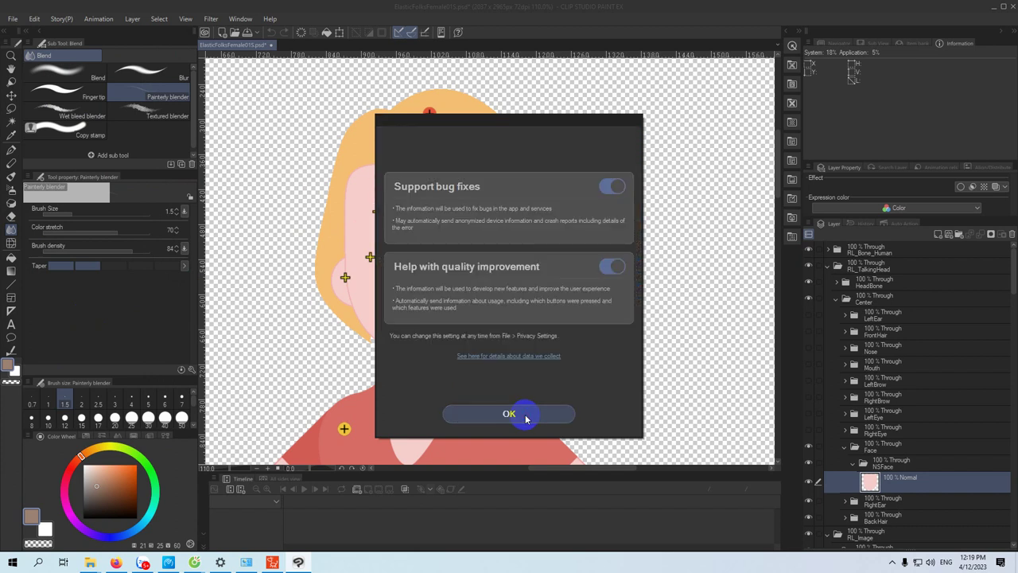
click(509, 414)
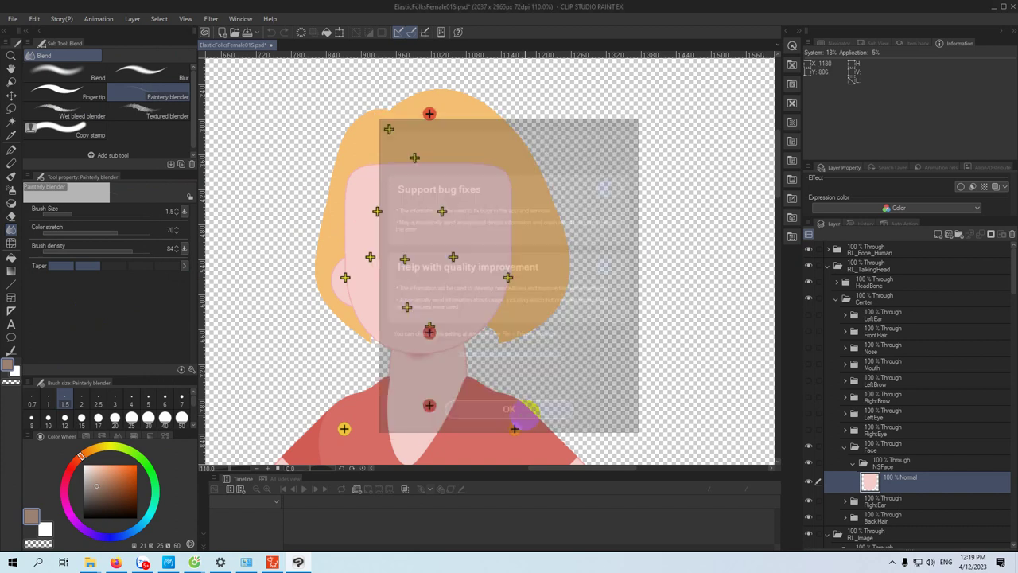
click(14, 18)
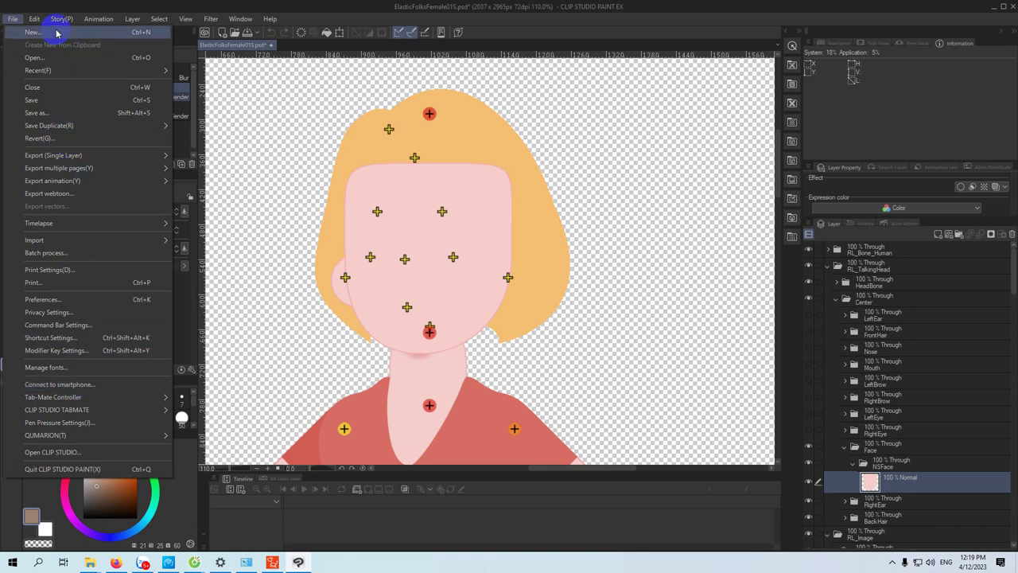
mouse_move(60, 19)
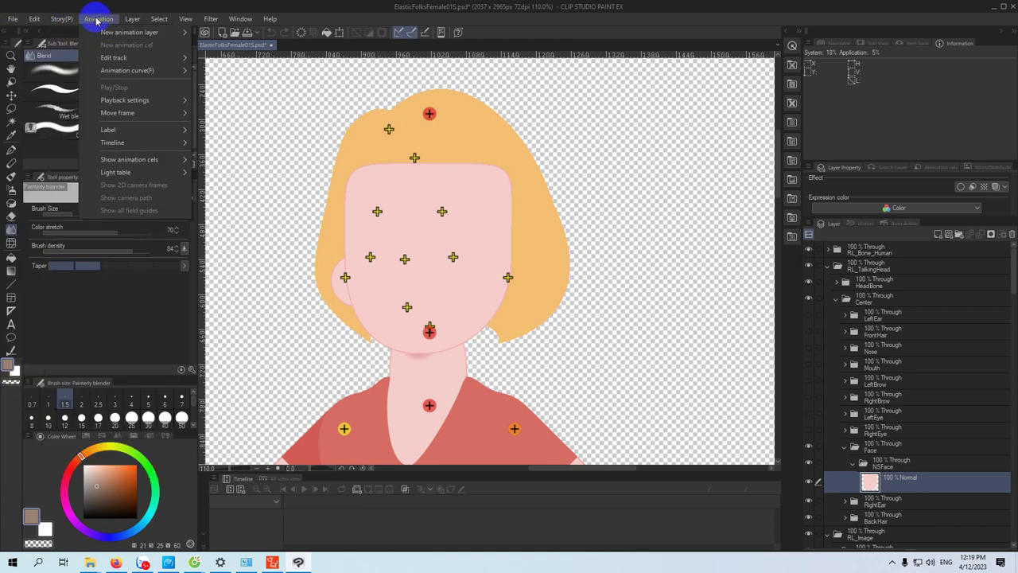
mouse_move(240, 18)
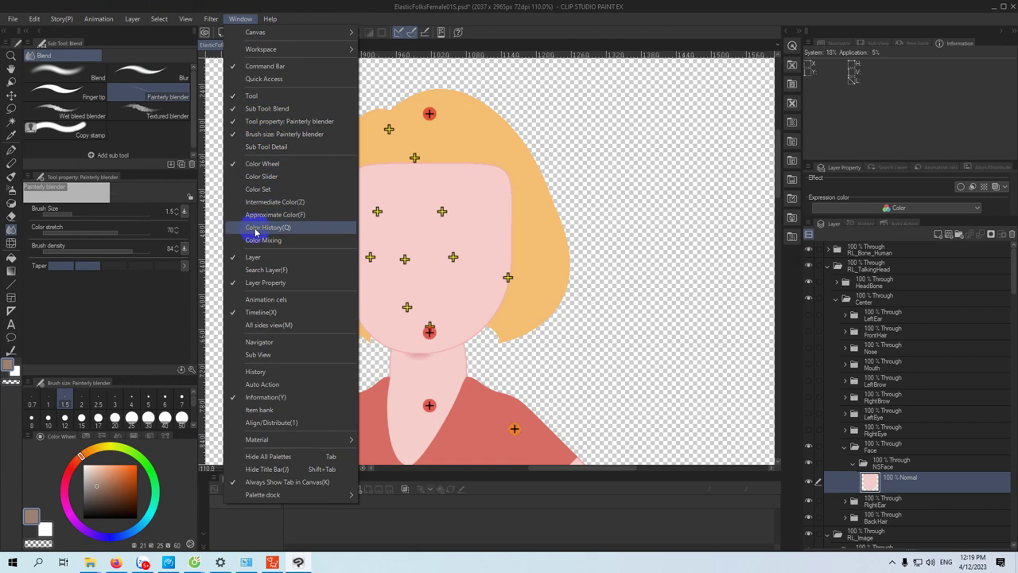
click(441, 78)
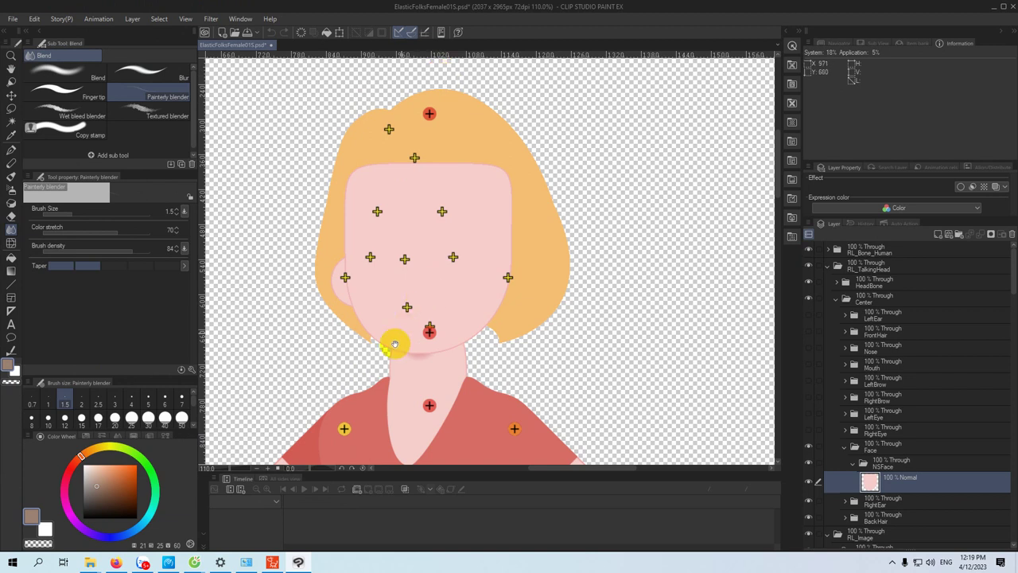
drag(416, 241, 390, 214)
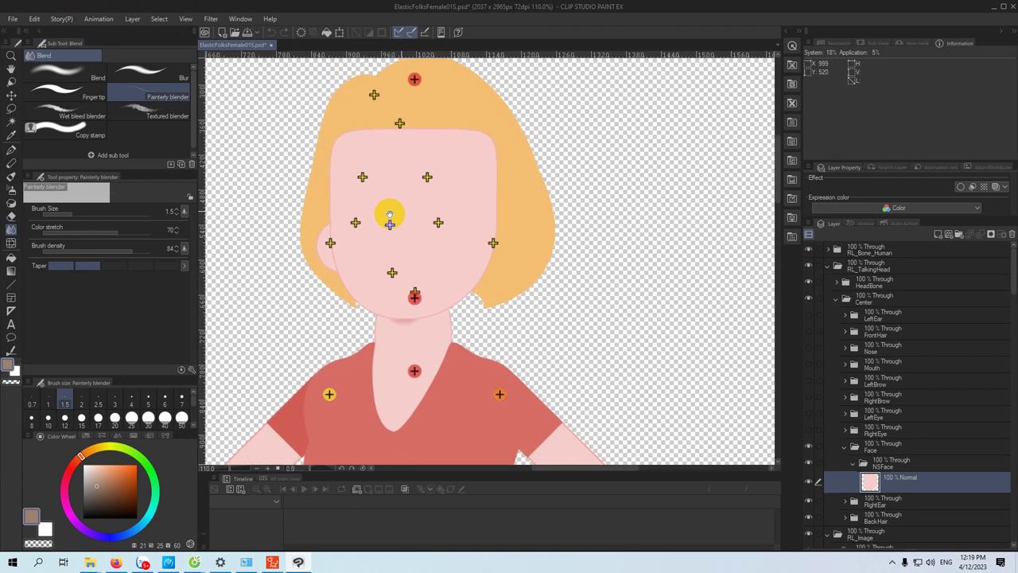
- Try a stroke over the face with the Blend sub tool at size 13.5 and a darker brown, and undo it
click(109, 494)
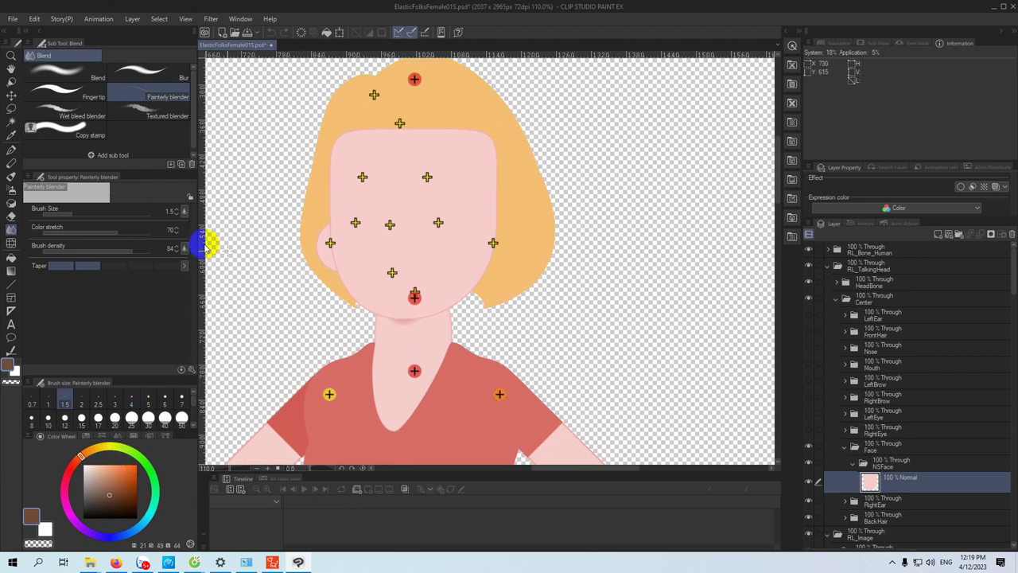
click(65, 73)
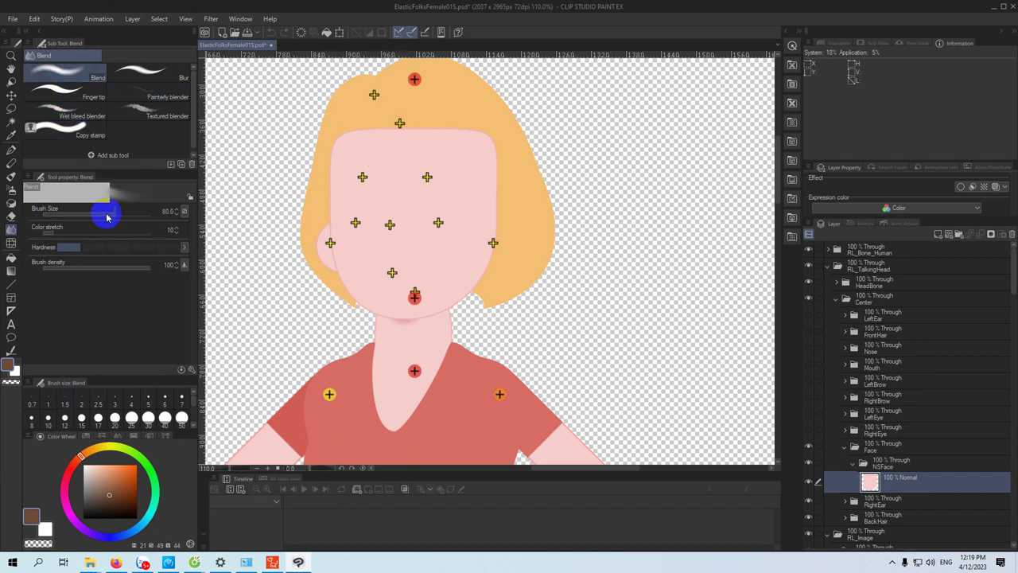
drag(104, 214, 96, 213)
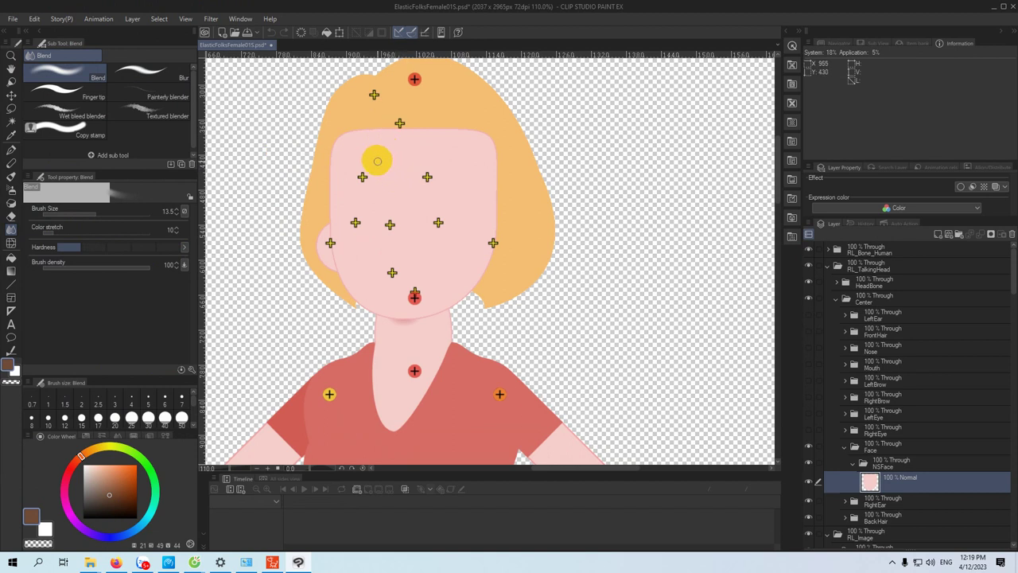
mouse_move(383, 184)
mouse_down()
mouse_move(394, 189)
mouse_move(389, 179)
mouse_move(405, 178)
mouse_move(690, 367)
mouse_up()
key(ctrl+z)
- Pick an orange-brown drawing color and set the Blend sub tool to size 14.9 with color stretch 25
click(121, 480)
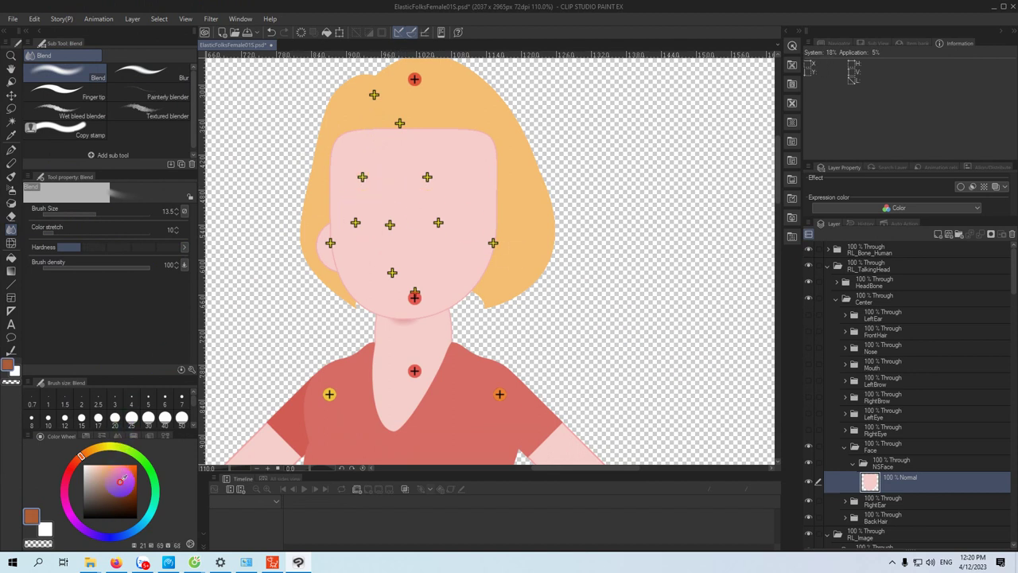
click(97, 214)
drag(72, 230, 59, 228)
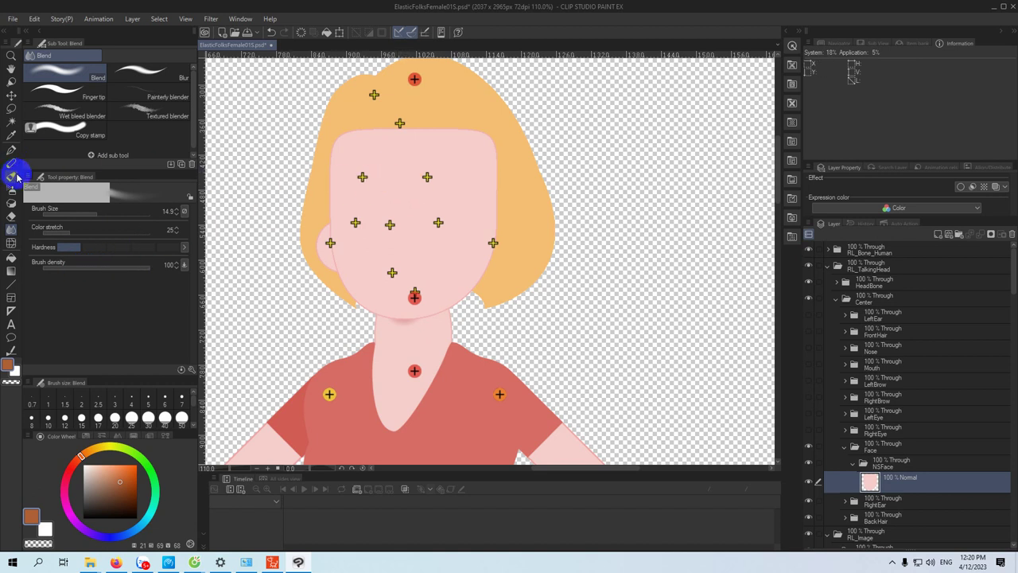
- Draw orange-brown wrinkle lines on the forehead and both cheeks with the Textured pen at size 12
click(11, 150)
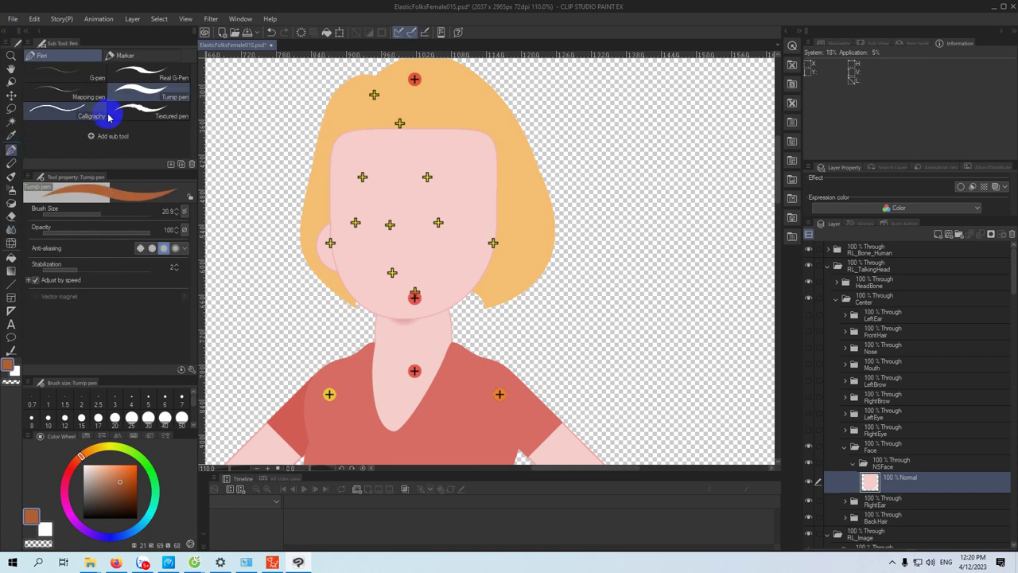
click(135, 110)
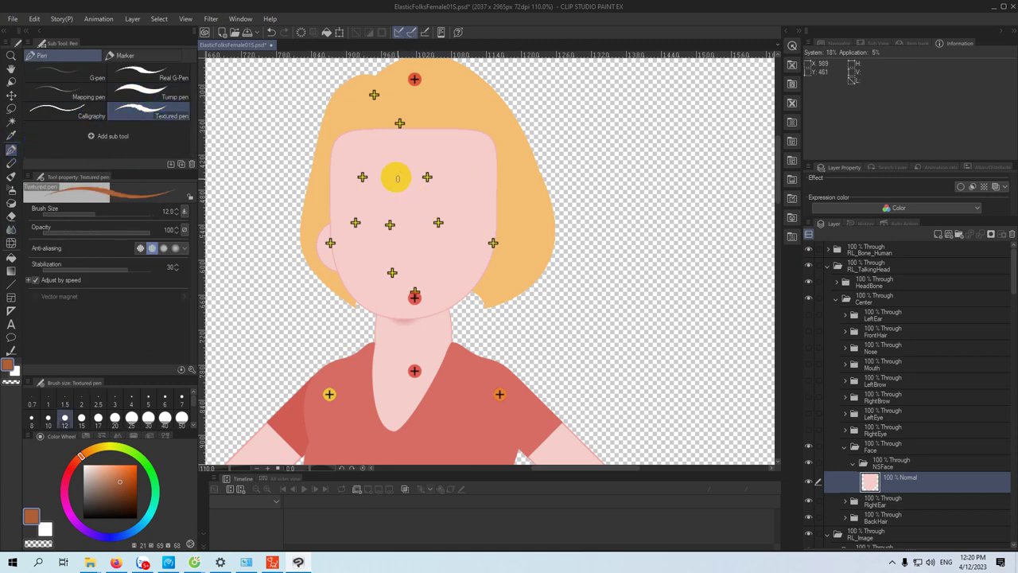
drag(388, 179, 407, 177)
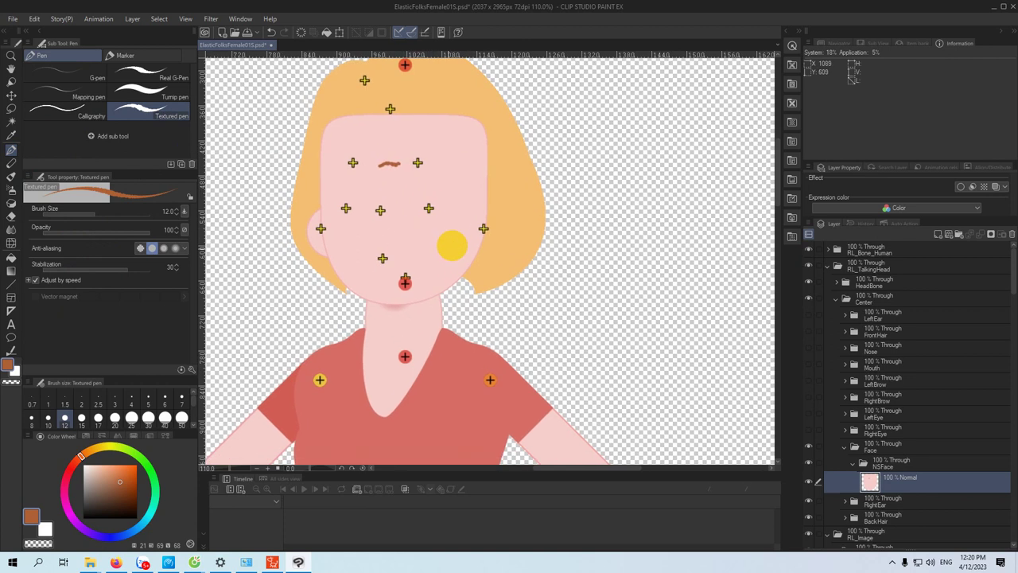
drag(466, 231, 436, 264)
drag(346, 238, 372, 264)
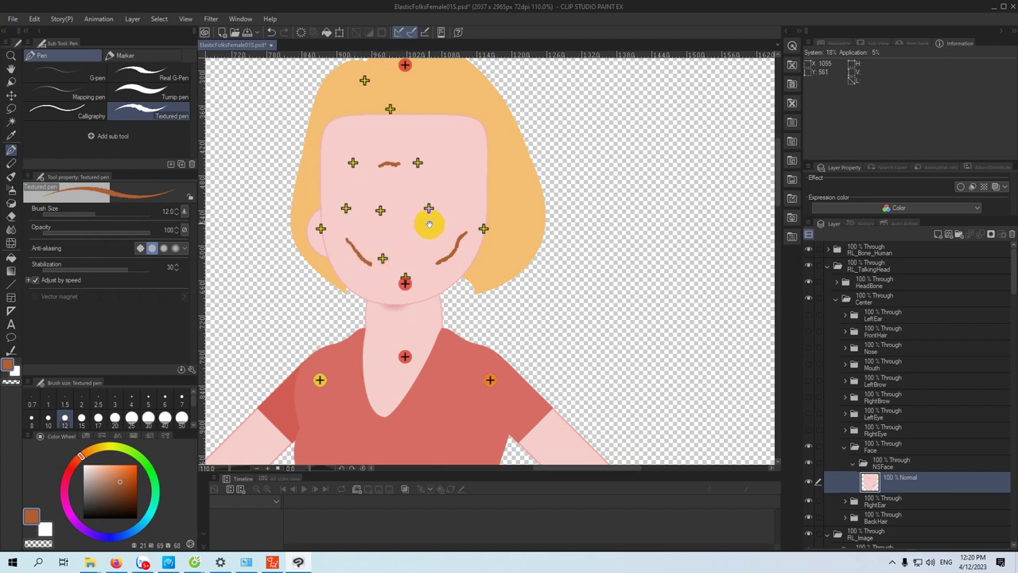
drag(454, 234, 425, 255)
drag(341, 225, 360, 252)
drag(325, 220, 329, 222)
mouse_move(371, 161)
mouse_down()
mouse_move(377, 150)
mouse_move(395, 151)
mouse_move(386, 141)
mouse_move(404, 141)
mouse_up()
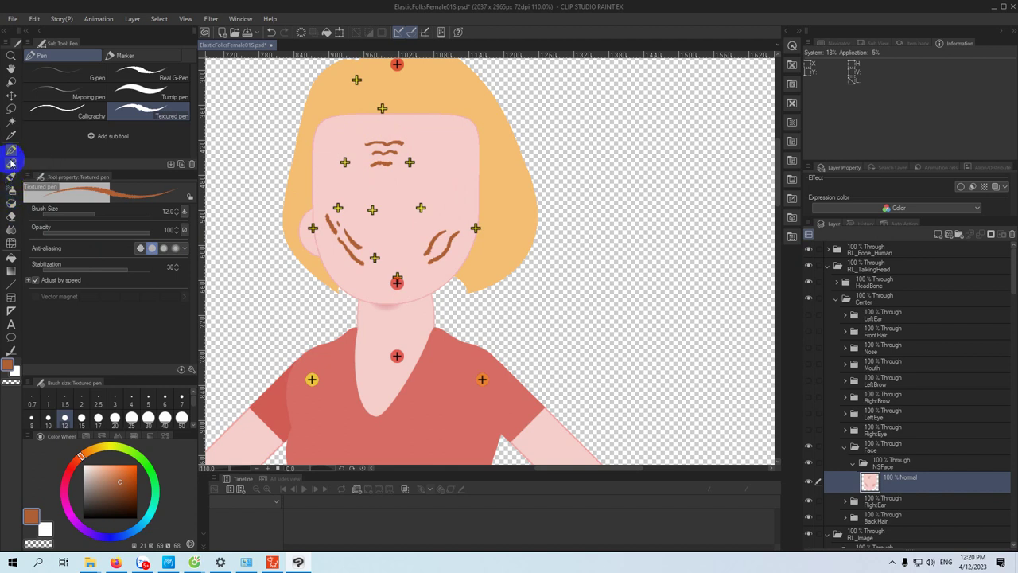
- Trim the face outline along the jaw, one upper corner and the side with the Hard eraser at size 53.1
click(11, 215)
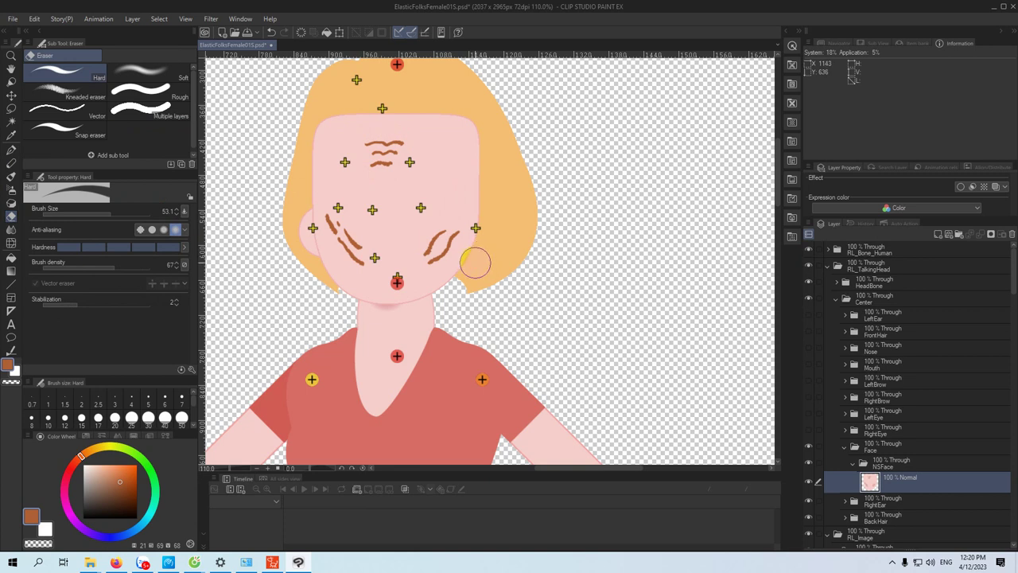
drag(470, 269, 438, 295)
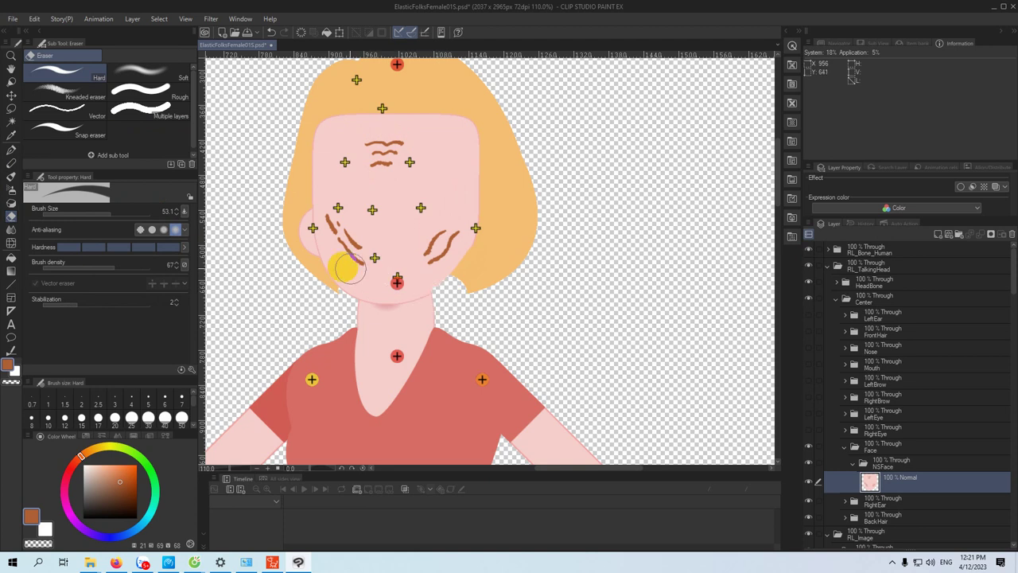
drag(318, 263, 321, 265)
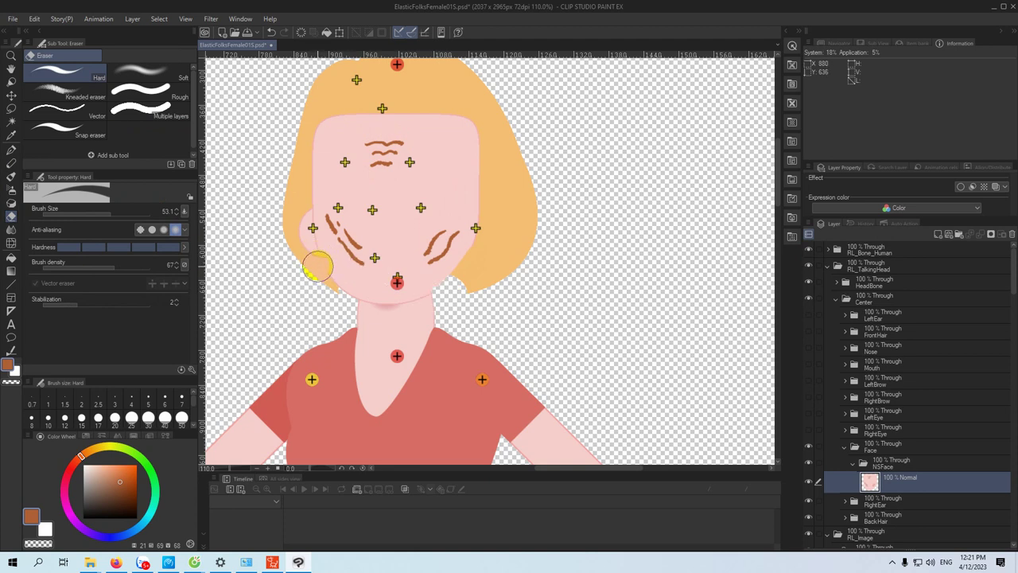
drag(318, 266, 353, 299)
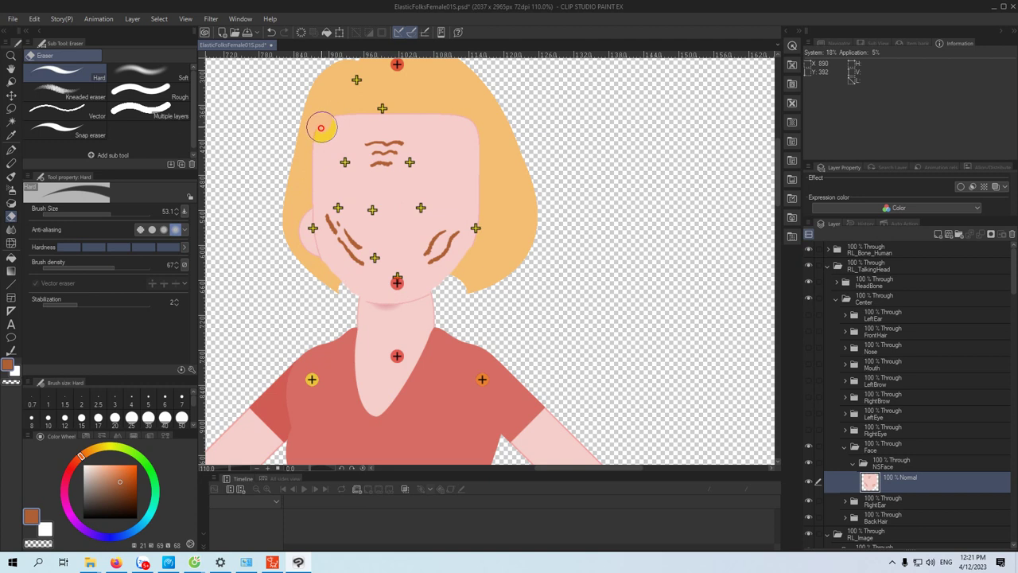
drag(335, 114, 357, 102)
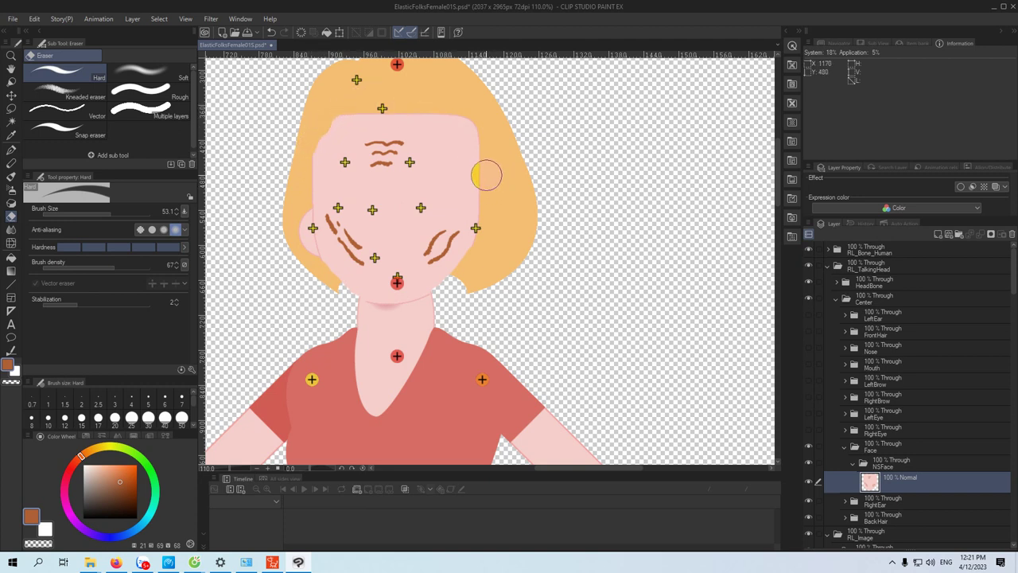
mouse_move(486, 202)
mouse_down()
mouse_move(452, 282)
mouse_move(384, 290)
mouse_move(332, 270)
mouse_move(353, 293)
mouse_move(337, 273)
mouse_move(358, 265)
mouse_move(325, 277)
mouse_move(349, 299)
mouse_move(389, 305)
mouse_move(365, 309)
mouse_up()
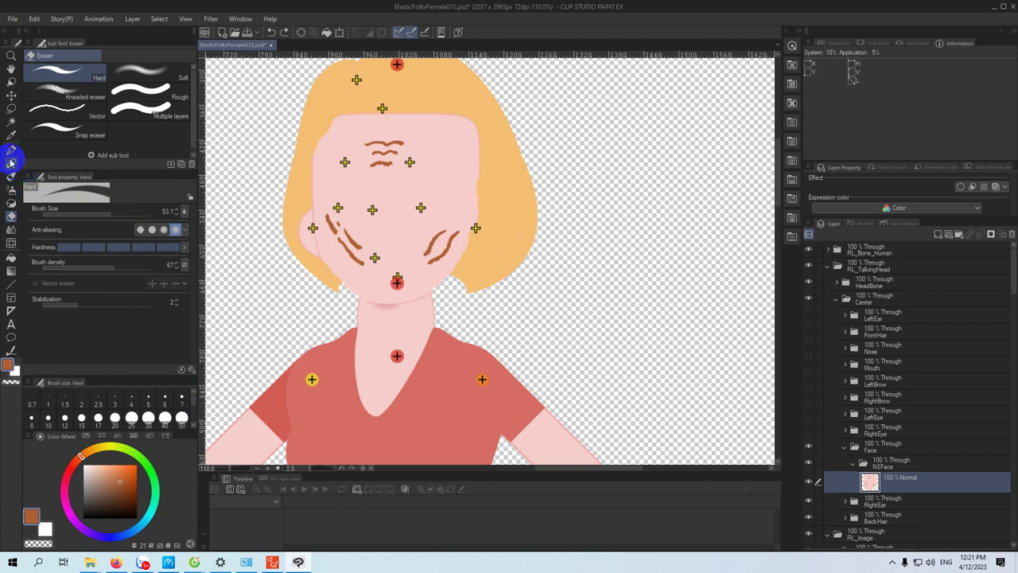
- Stipple both cheeks around the wrinkle lines with the Pointillism brush at size 37.7 in a darker orange-brown
click(11, 175)
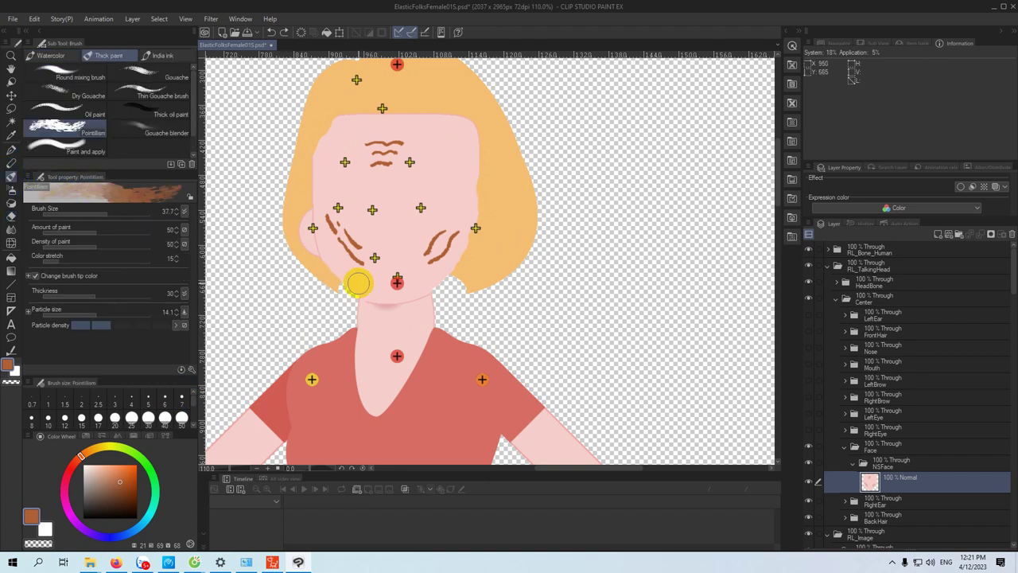
click(124, 487)
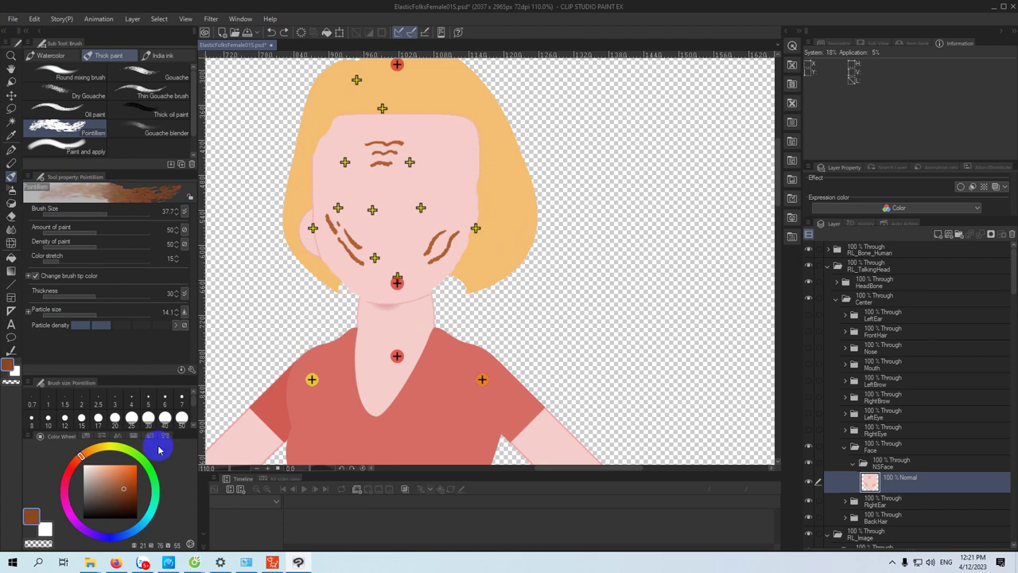
drag(340, 262, 342, 275)
drag(426, 263, 414, 273)
drag(452, 225, 442, 241)
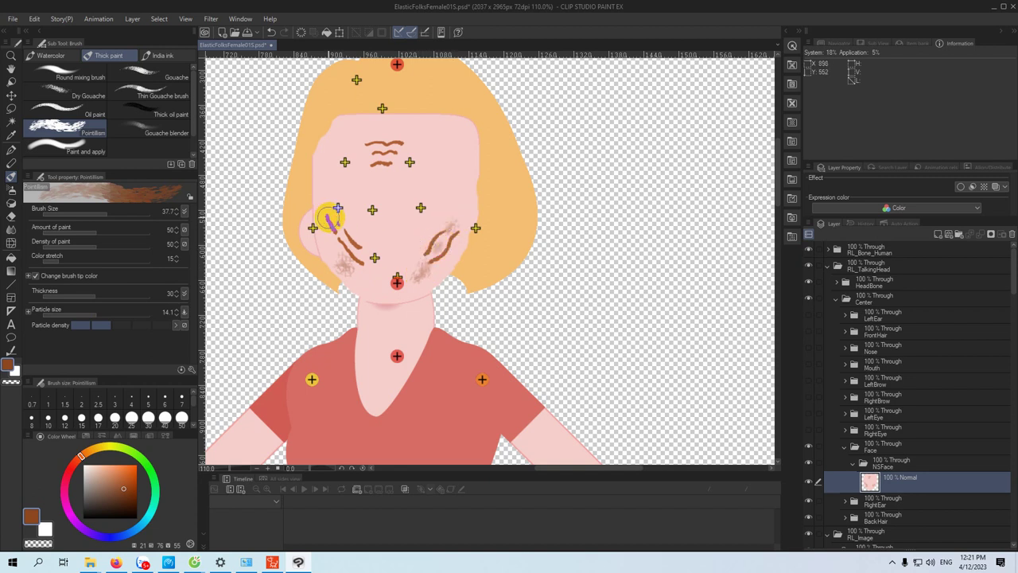
drag(339, 239, 347, 238)
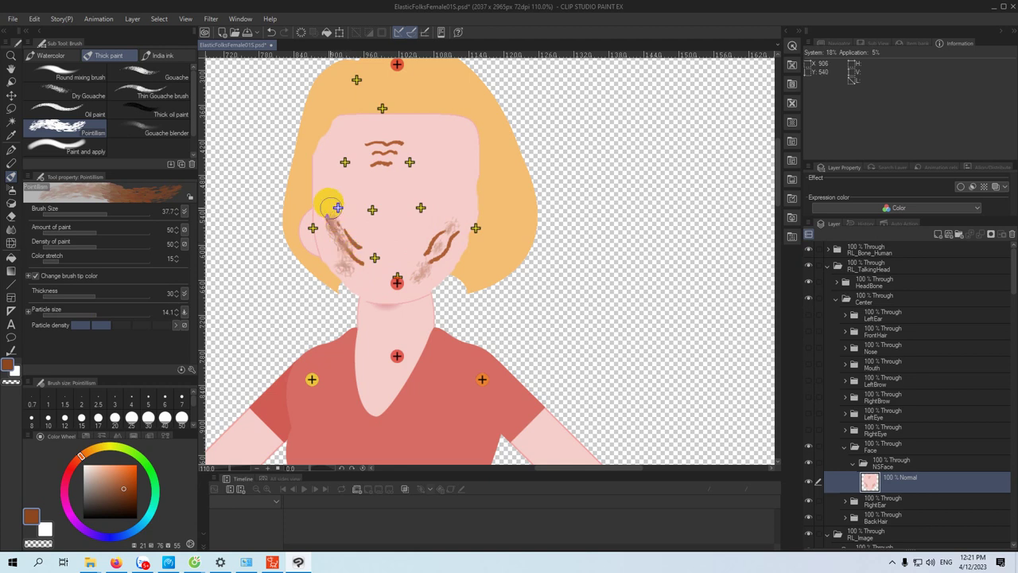
drag(330, 189, 329, 204)
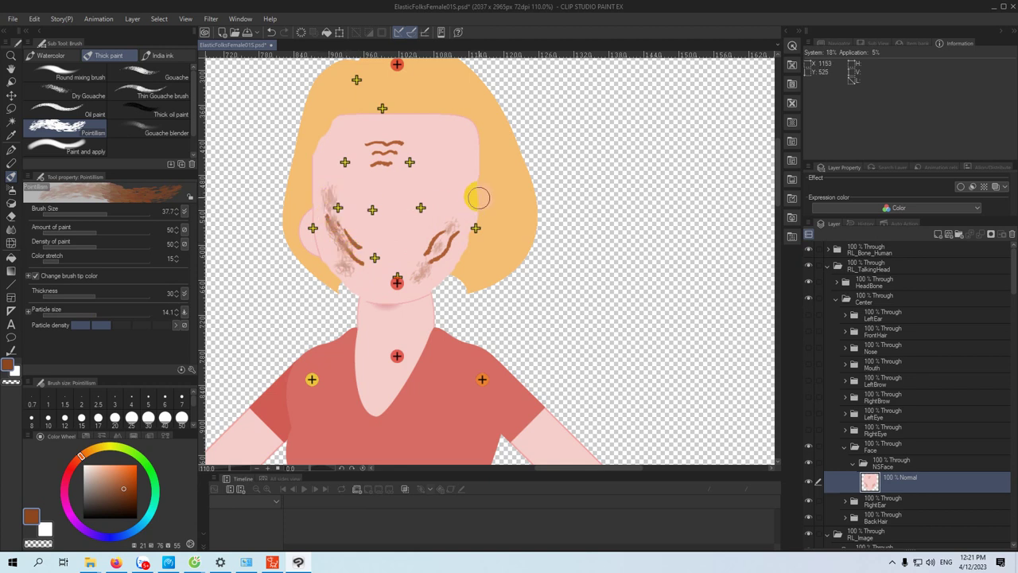
- Add stippled brown shading over the forehead wrinkles, along the chin and below both eye positions
mouse_move(370, 154)
mouse_down()
mouse_move(386, 154)
mouse_move(378, 164)
mouse_move(404, 159)
mouse_move(398, 139)
mouse_move(405, 146)
mouse_up()
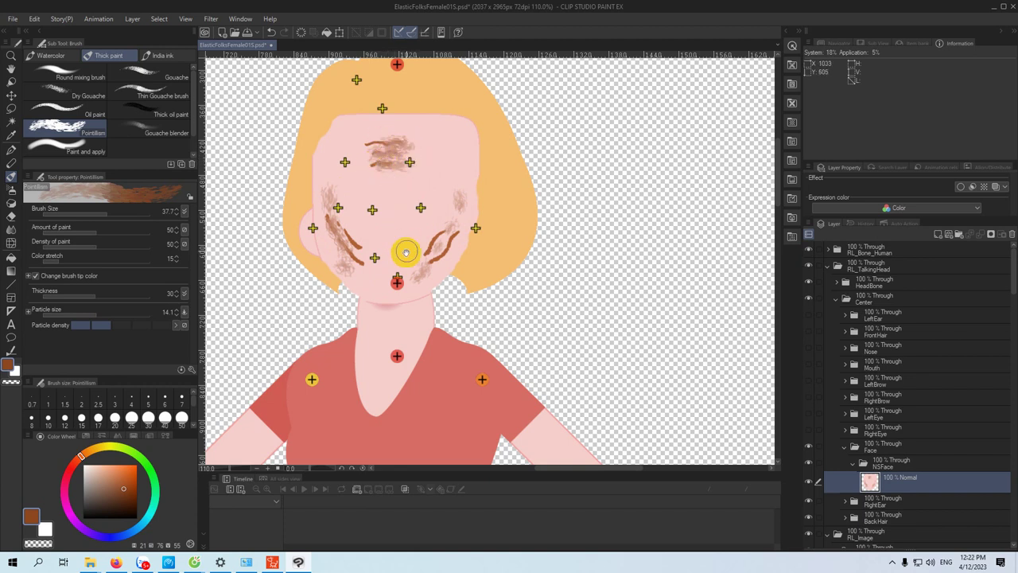
mouse_move(355, 274)
mouse_down()
mouse_move(387, 287)
mouse_move(411, 260)
mouse_move(416, 234)
mouse_up()
mouse_move(356, 226)
mouse_down()
mouse_move(347, 214)
mouse_move(382, 225)
mouse_up()
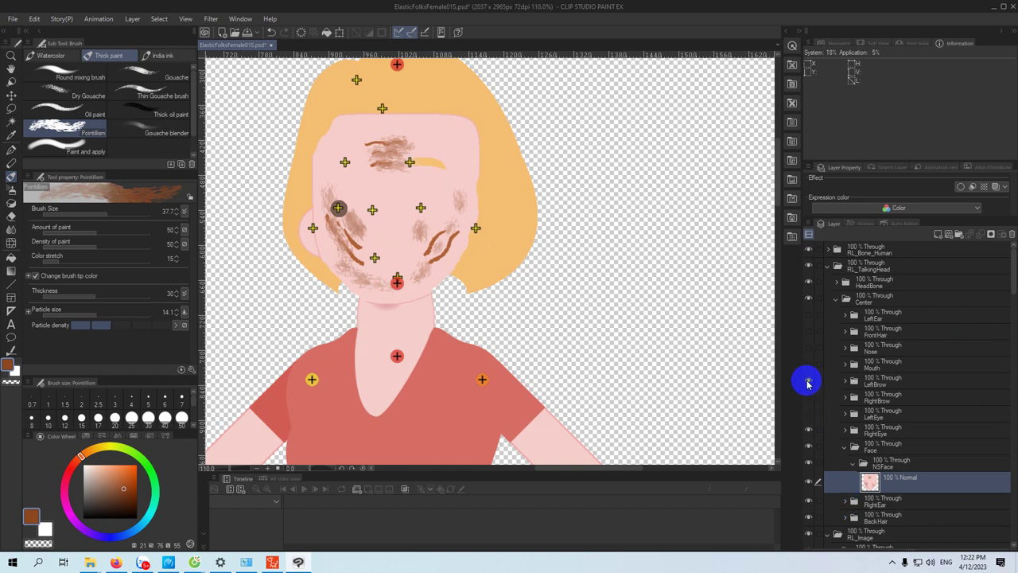
- Show the hidden head groups from LeftEar through RightEye again, including the hair, nose, mouth, brows and eyes
click(807, 367)
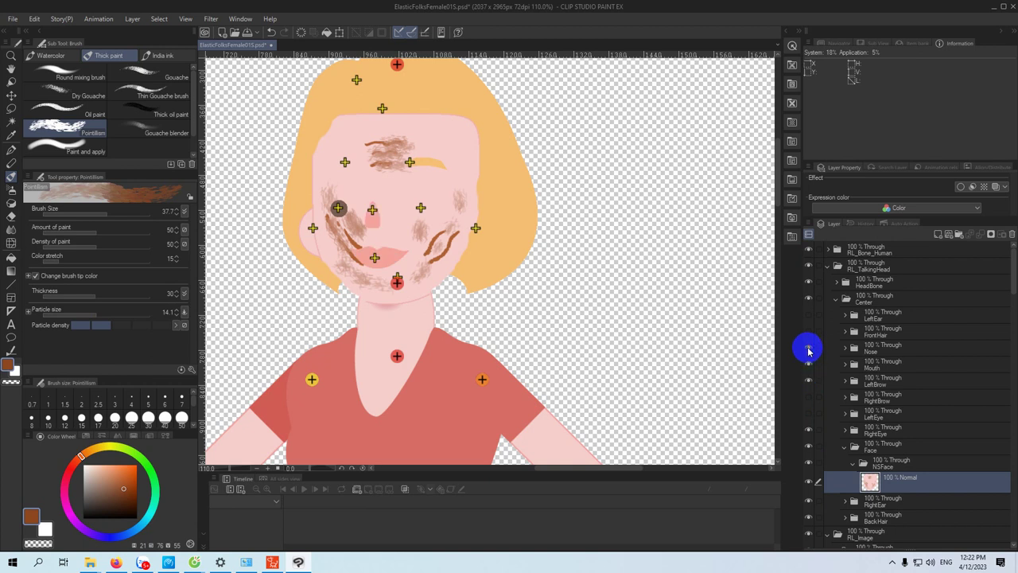
click(808, 332)
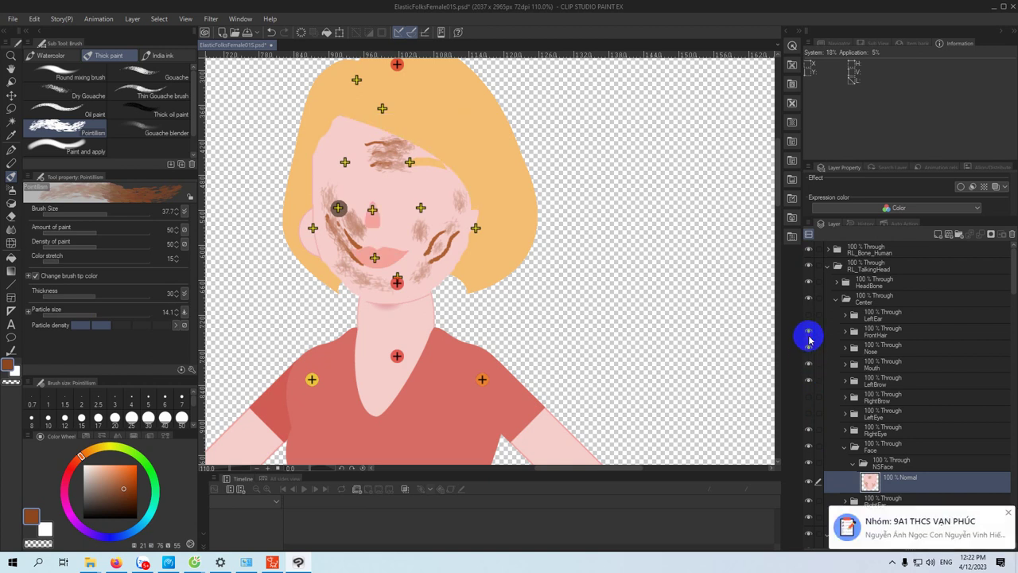
click(808, 317)
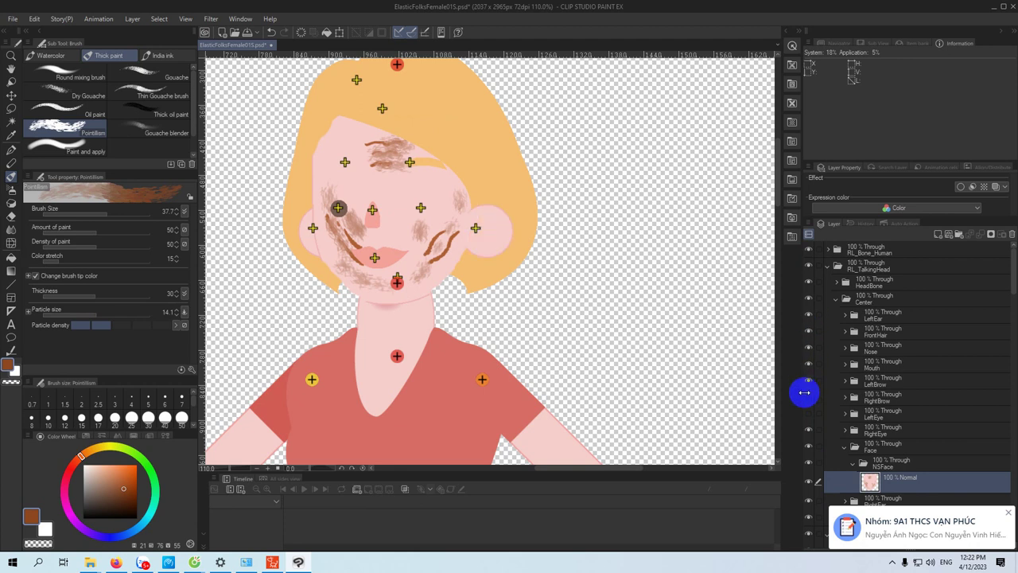
click(808, 397)
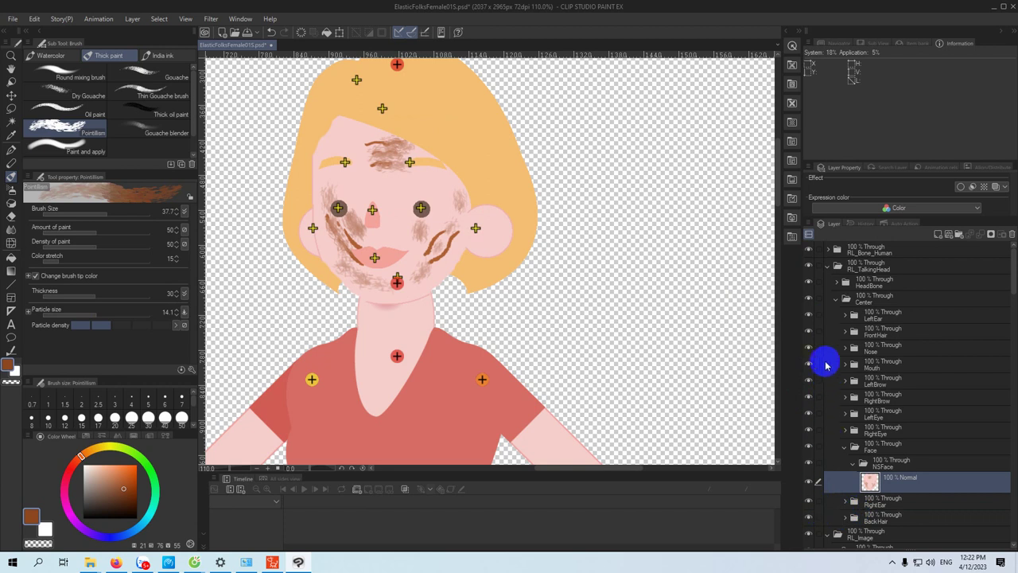
- Expand the BackHair group and toggle the Back_hair layer off and on to check which hair it holds, leaving it visible
scroll(943, 437, down, 3)
scroll(945, 438, down, 1)
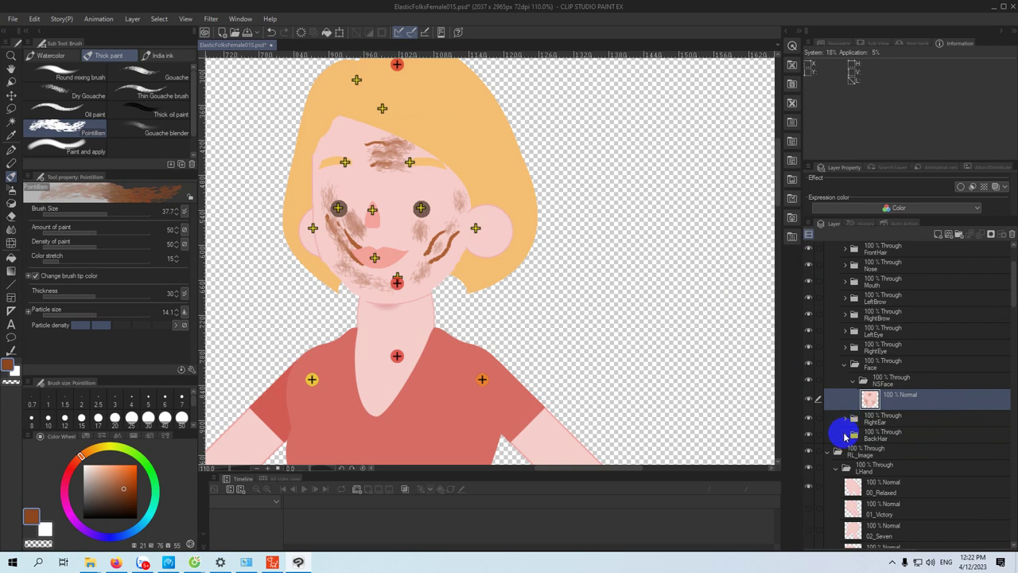
click(844, 435)
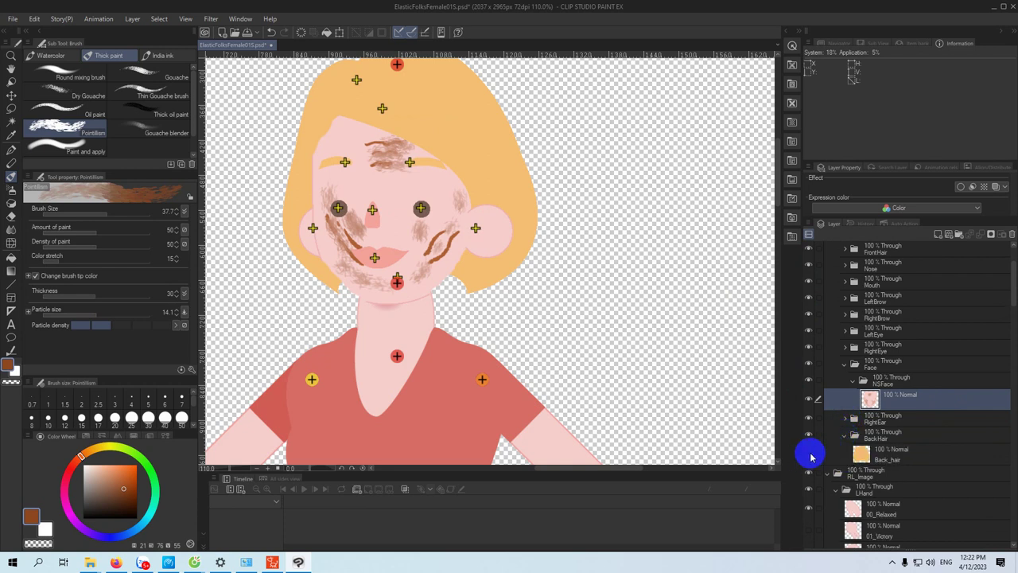
click(809, 454)
click(809, 453)
click(809, 454)
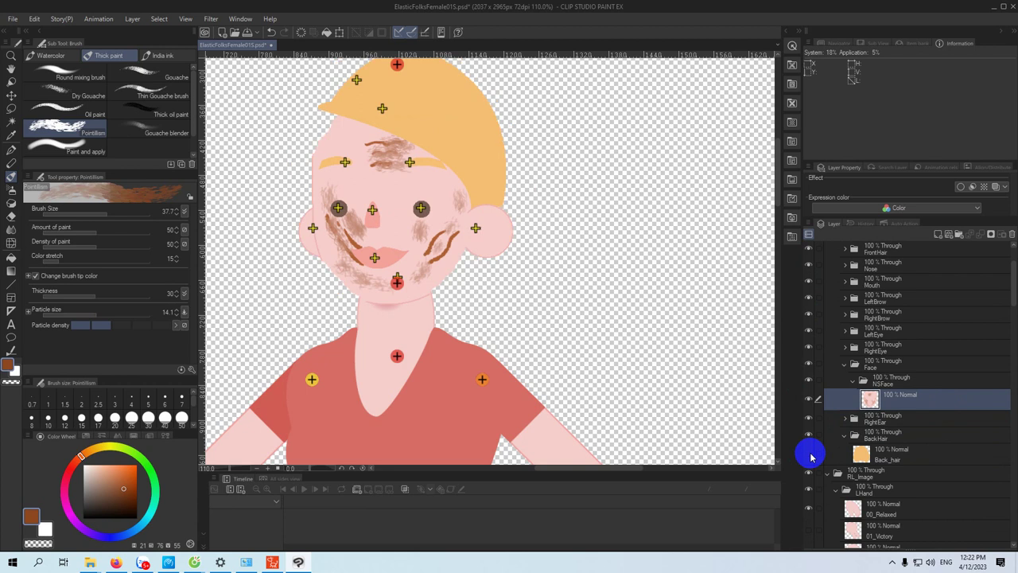
click(809, 453)
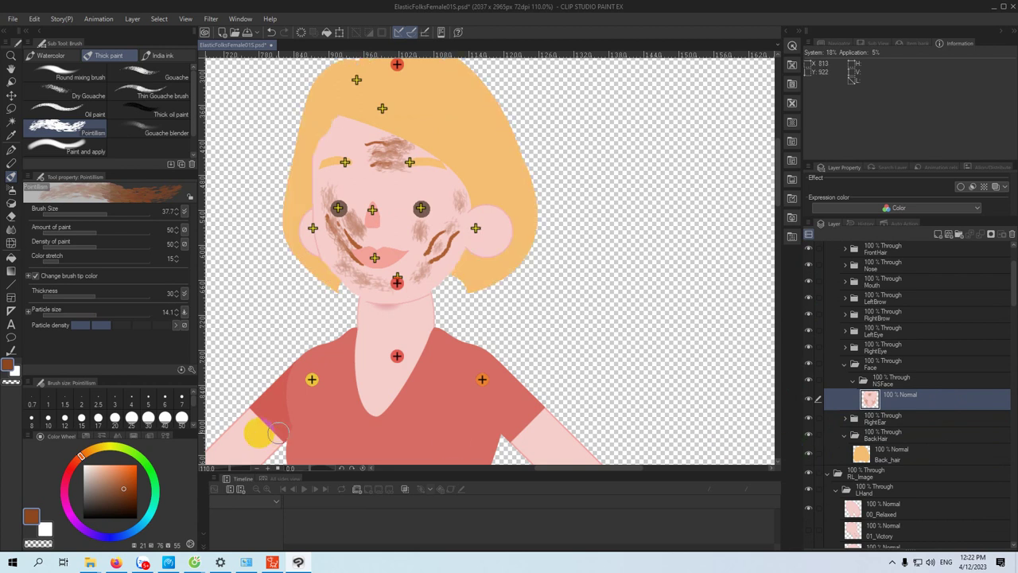
- Pick a light beige color with the Thin Gouache brush at size 20 and add the Back_hair layer to the layer selection
drag(119, 505, 102, 473)
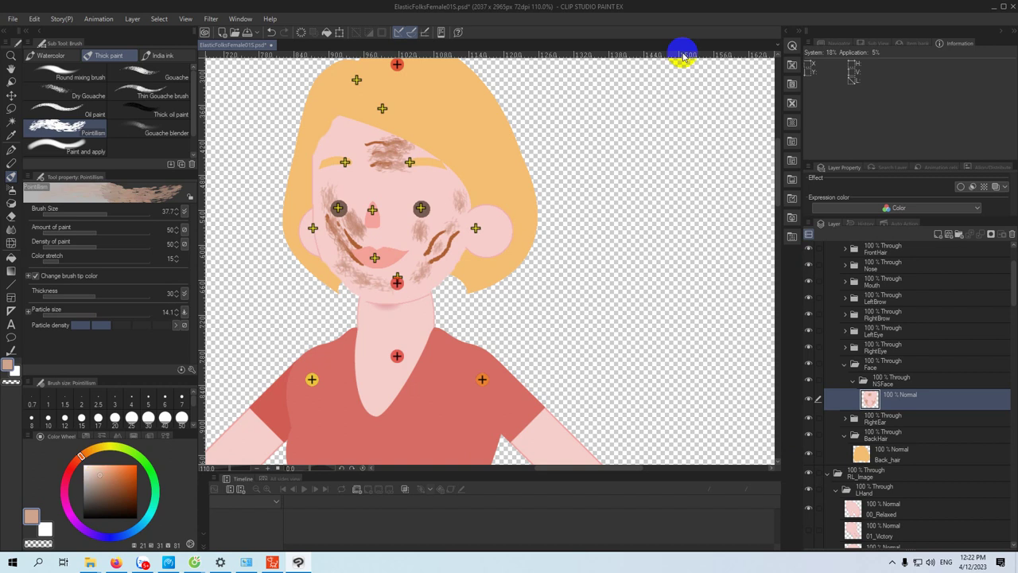
click(136, 89)
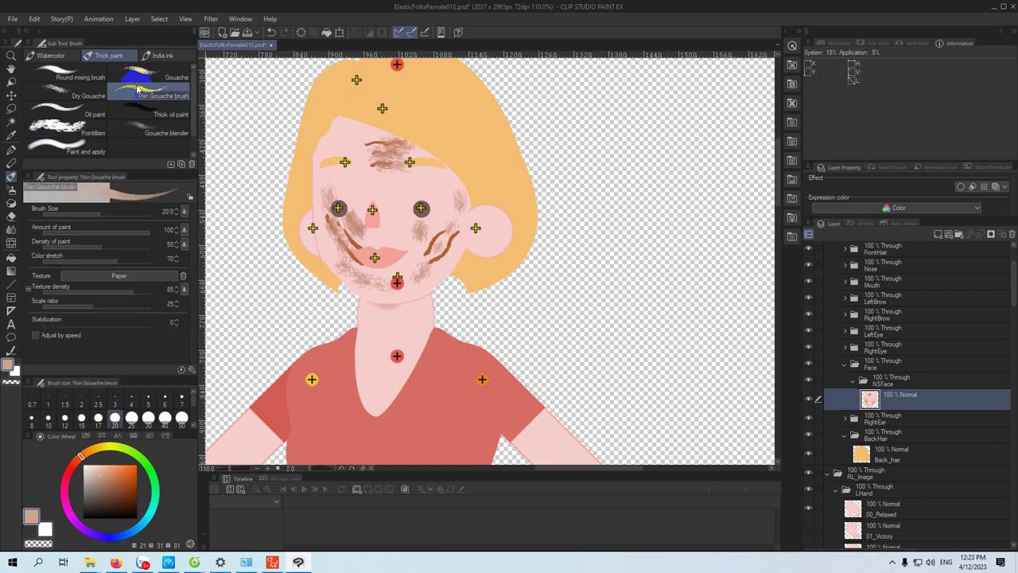
drag(465, 118, 443, 129)
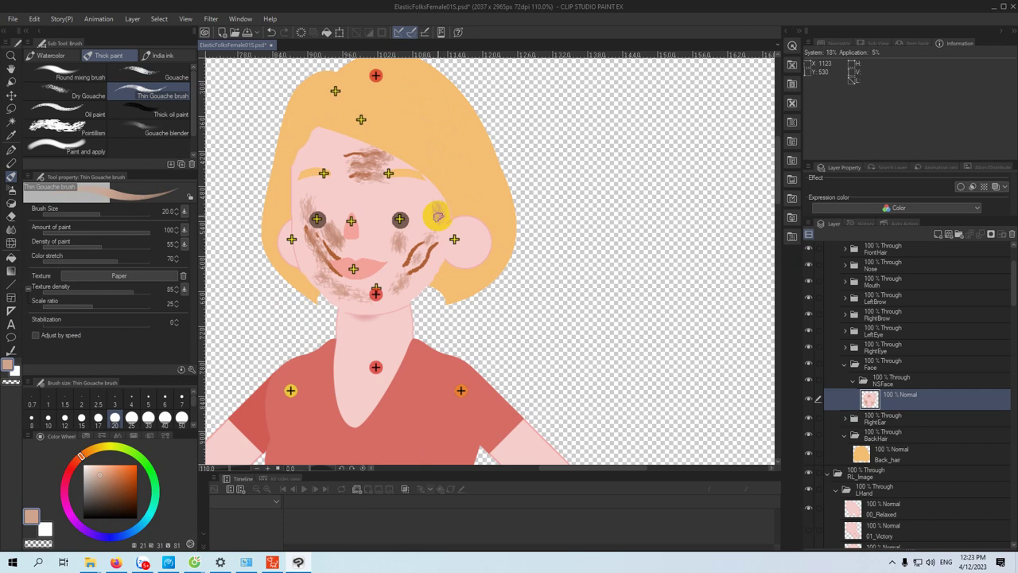
click(819, 454)
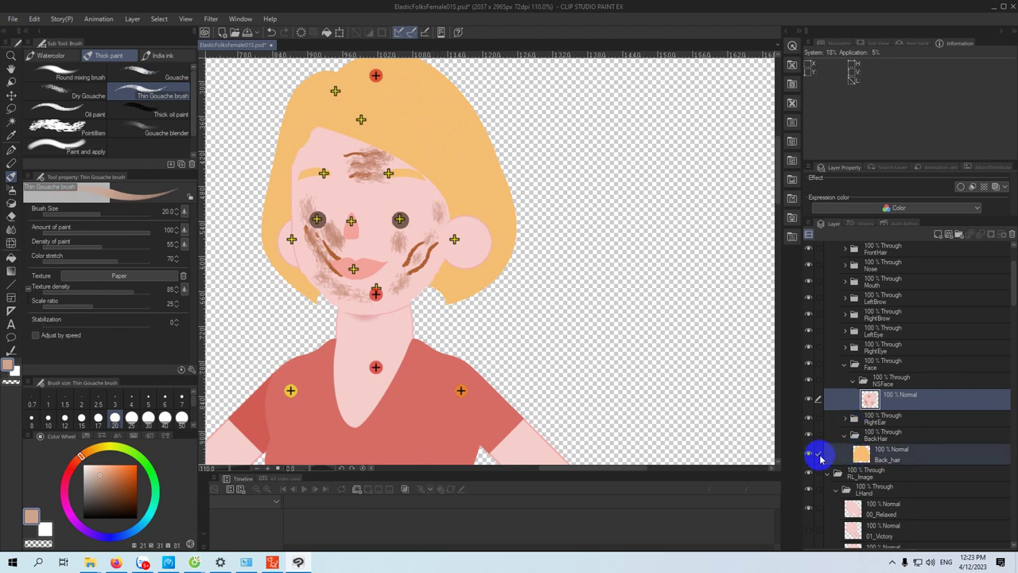
- Select only the Back_hair layer and paint a dark brown strand down the right side of the hair with the Thin Gouache brush at size 35.9
click(858, 455)
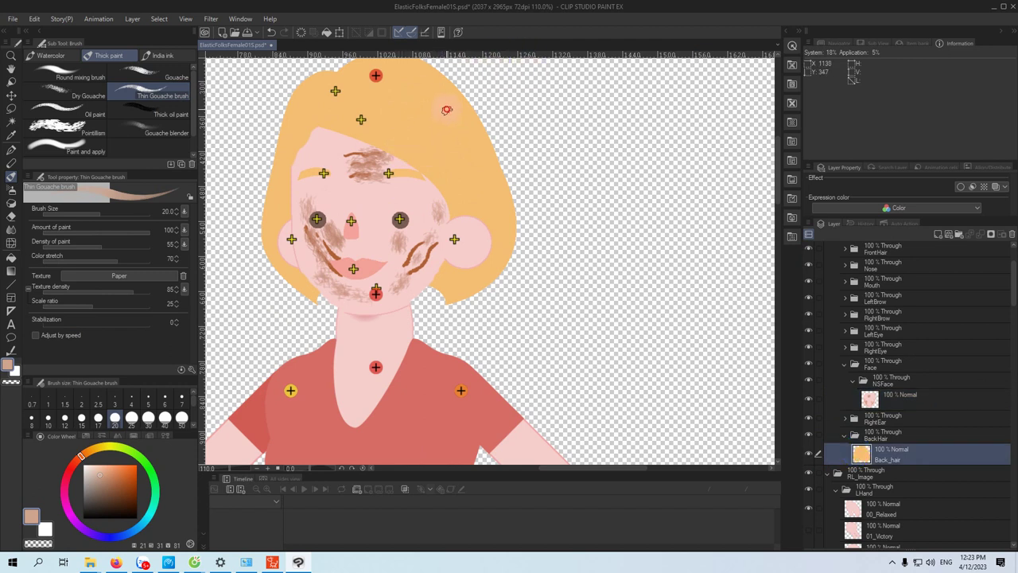
click(123, 496)
click(98, 213)
drag(108, 216, 120, 212)
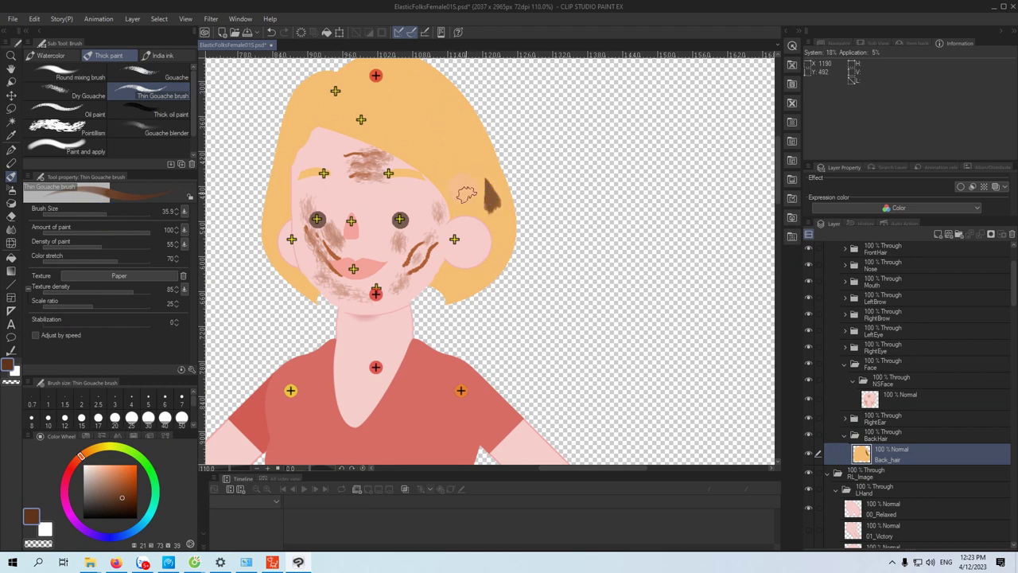
mouse_move(464, 175)
mouse_down()
mouse_move(500, 197)
mouse_move(495, 246)
mouse_move(464, 300)
mouse_up()
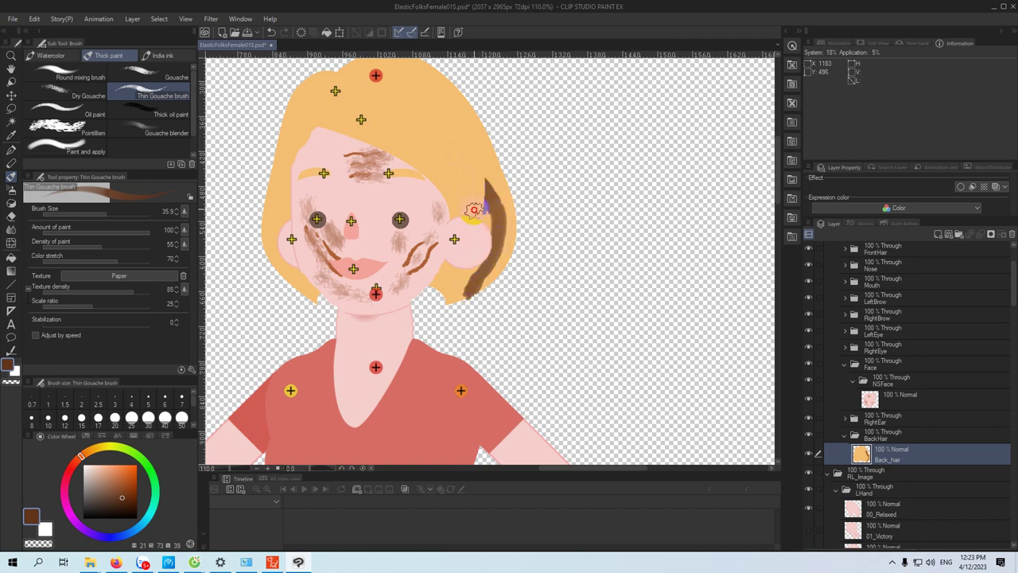
- Cover the rest of the back hair on both sides of the face with dark brown gouache strokes
drag(462, 275, 446, 269)
mouse_move(282, 188)
mouse_down()
mouse_move(279, 261)
mouse_move(313, 296)
mouse_move(289, 184)
mouse_move(295, 257)
mouse_up()
mouse_move(270, 199)
mouse_down()
mouse_move(272, 243)
mouse_move(290, 145)
mouse_move(282, 190)
mouse_move(282, 175)
mouse_move(272, 190)
mouse_move(294, 124)
mouse_move(276, 167)
mouse_move(280, 151)
mouse_move(270, 199)
mouse_move(312, 101)
mouse_move(288, 127)
mouse_move(315, 97)
mouse_move(309, 127)
mouse_move(311, 119)
mouse_move(305, 96)
mouse_up()
mouse_move(472, 155)
mouse_down()
mouse_move(490, 177)
mouse_move(469, 219)
mouse_move(476, 210)
mouse_move(482, 230)
mouse_move(494, 221)
mouse_move(498, 257)
mouse_move(463, 303)
mouse_move(448, 297)
mouse_move(453, 289)
mouse_move(439, 296)
mouse_move(504, 243)
mouse_move(473, 297)
mouse_move(486, 266)
mouse_move(453, 280)
mouse_move(453, 267)
mouse_move(430, 295)
mouse_move(441, 269)
mouse_move(401, 209)
mouse_up()
mouse_move(500, 163)
mouse_down()
mouse_move(503, 259)
mouse_move(487, 226)
mouse_move(498, 205)
mouse_move(490, 187)
mouse_move(506, 171)
mouse_move(504, 245)
mouse_move(491, 276)
mouse_move(502, 253)
mouse_move(490, 273)
mouse_move(487, 130)
mouse_move(503, 231)
mouse_move(471, 272)
mouse_up()
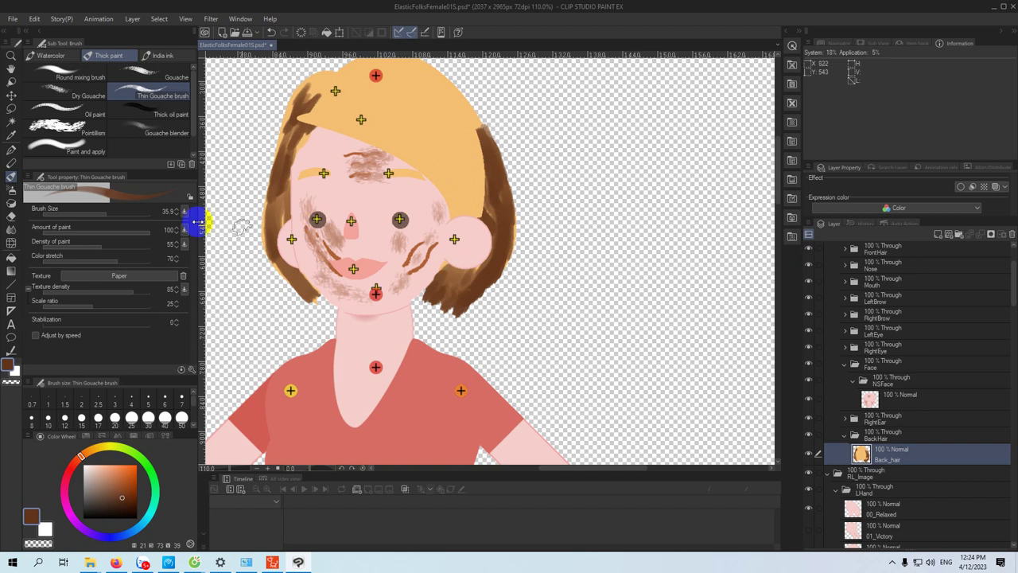
- Paint light beige highlight strands through the brown back hair on both sides with the Thin Gouache brush at size 14.9
drag(91, 220, 93, 217)
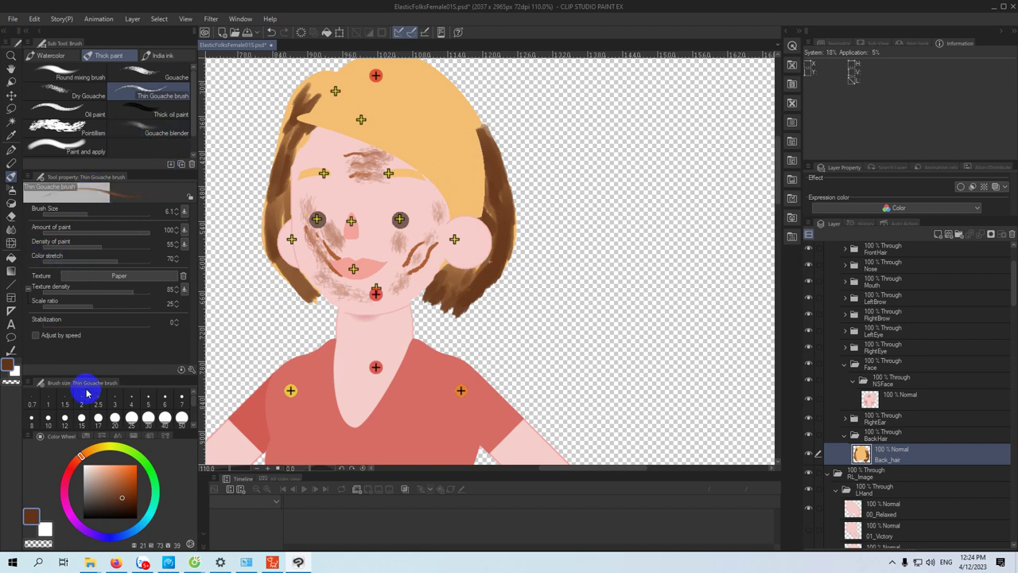
click(90, 472)
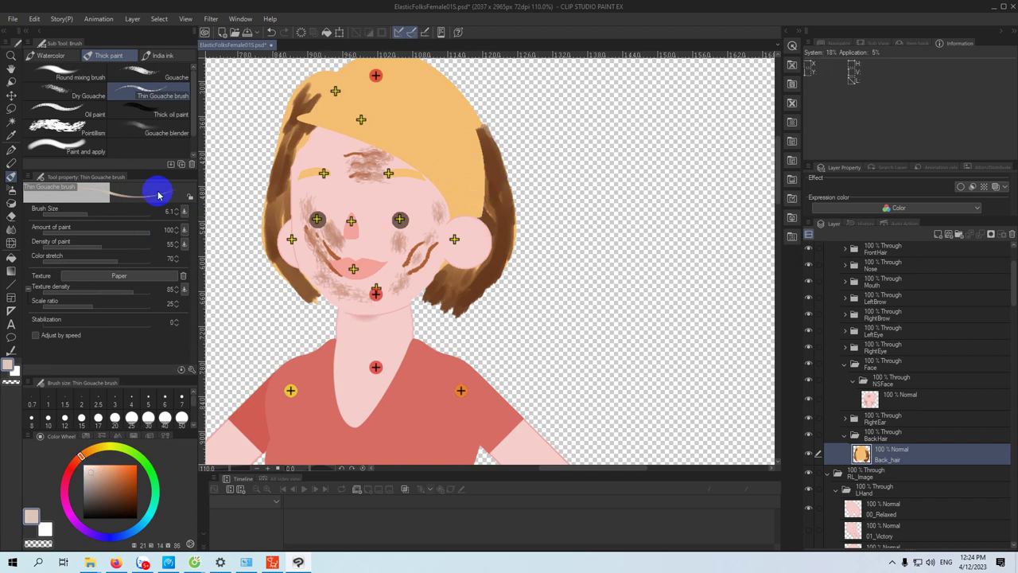
drag(90, 215, 108, 215)
click(492, 165)
mouse_move(492, 165)
mouse_down()
mouse_move(493, 273)
mouse_move(467, 304)
mouse_move(481, 275)
mouse_move(455, 304)
mouse_move(467, 278)
mouse_move(436, 289)
mouse_up()
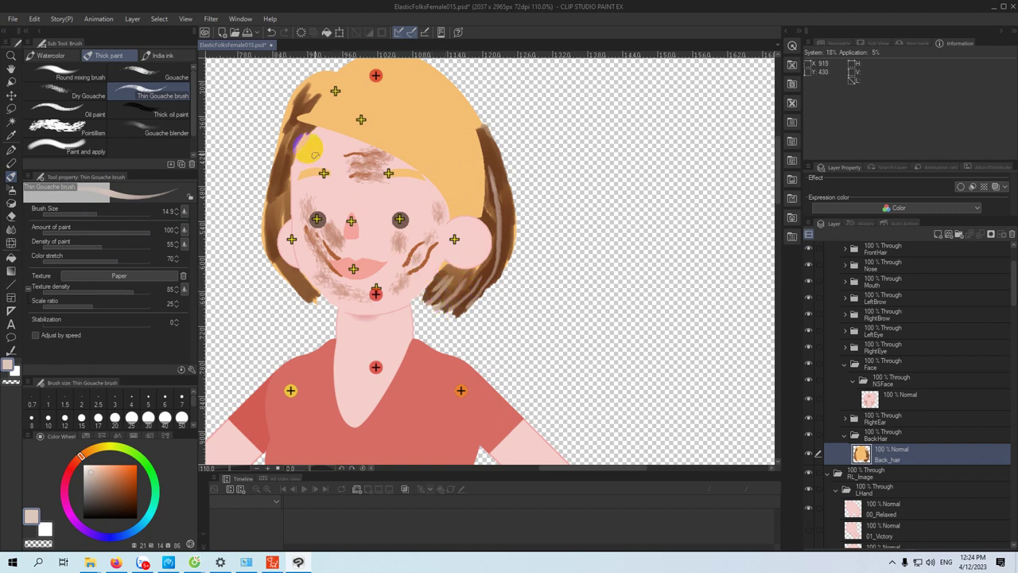
mouse_move(273, 177)
mouse_down()
mouse_move(277, 262)
mouse_move(290, 273)
mouse_up()
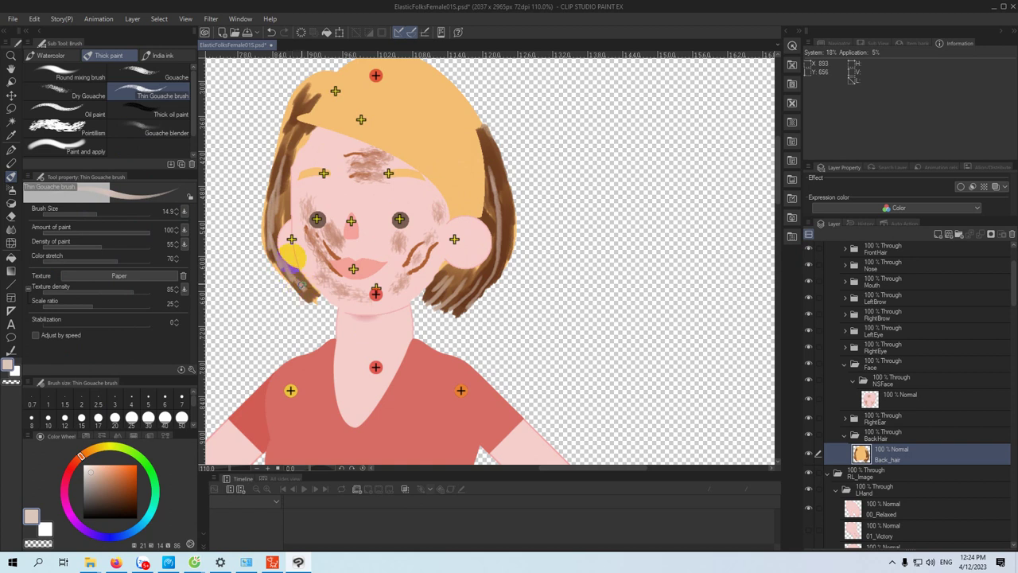
mouse_move(280, 200)
mouse_down()
mouse_move(301, 133)
mouse_move(270, 208)
mouse_move(272, 251)
mouse_move(303, 294)
mouse_up()
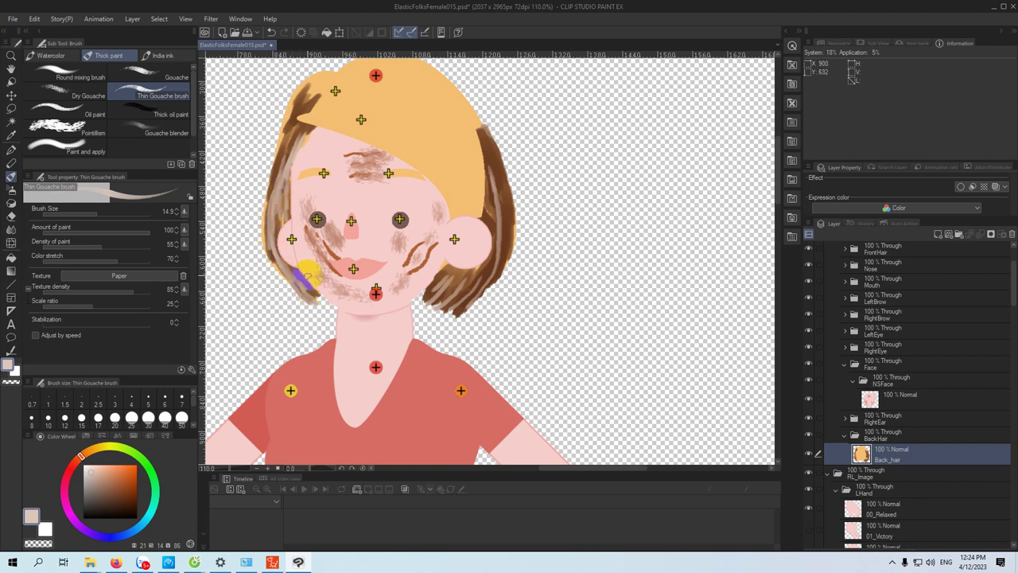
- Expand the FrontHair group, select the HairFront layer and toggle its visibility to check which hair it holds, leaving it visible
click(843, 277)
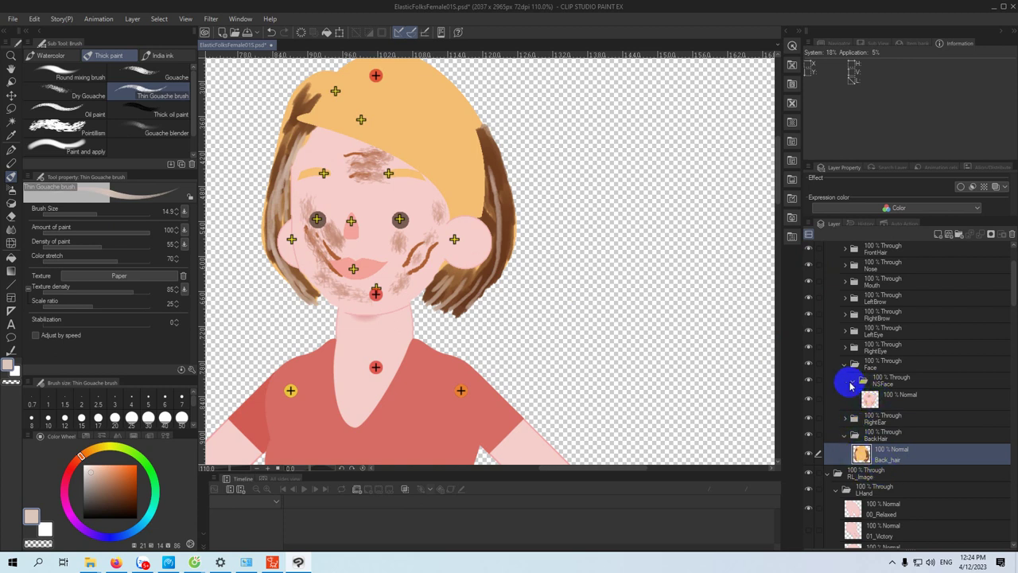
scroll(851, 386, up, 1)
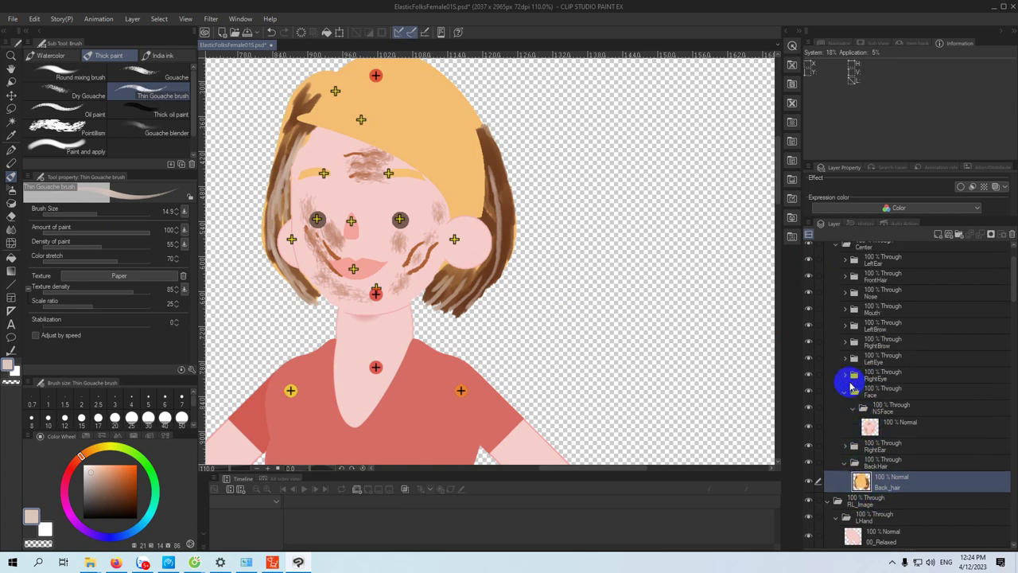
scroll(848, 382, up, 1)
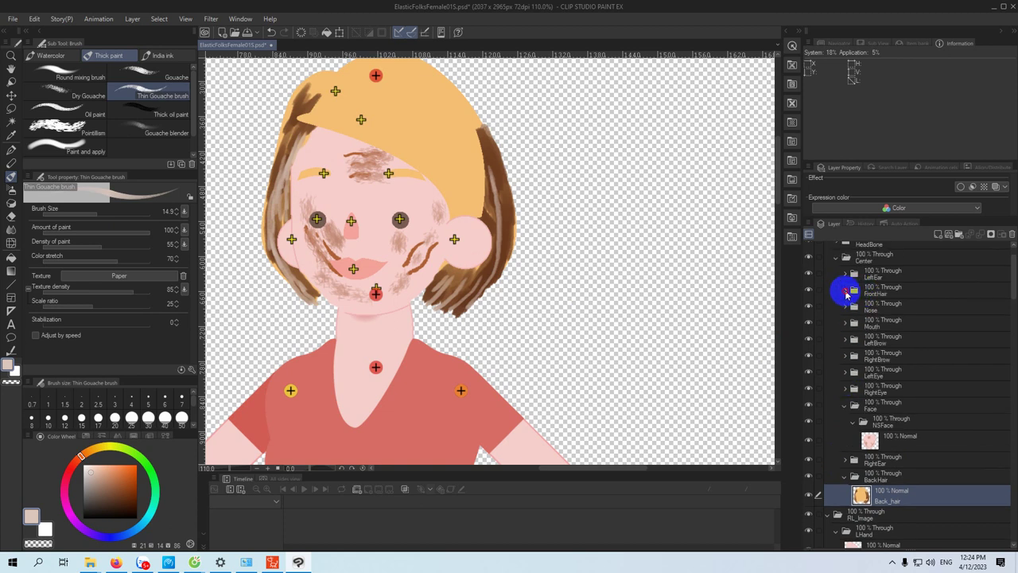
click(846, 291)
click(861, 309)
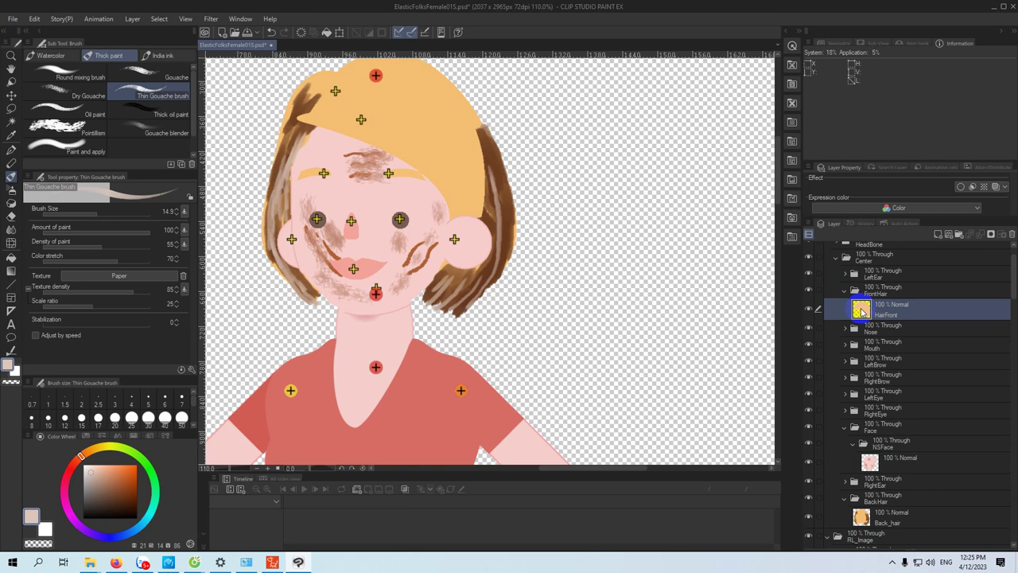
click(808, 310)
click(808, 311)
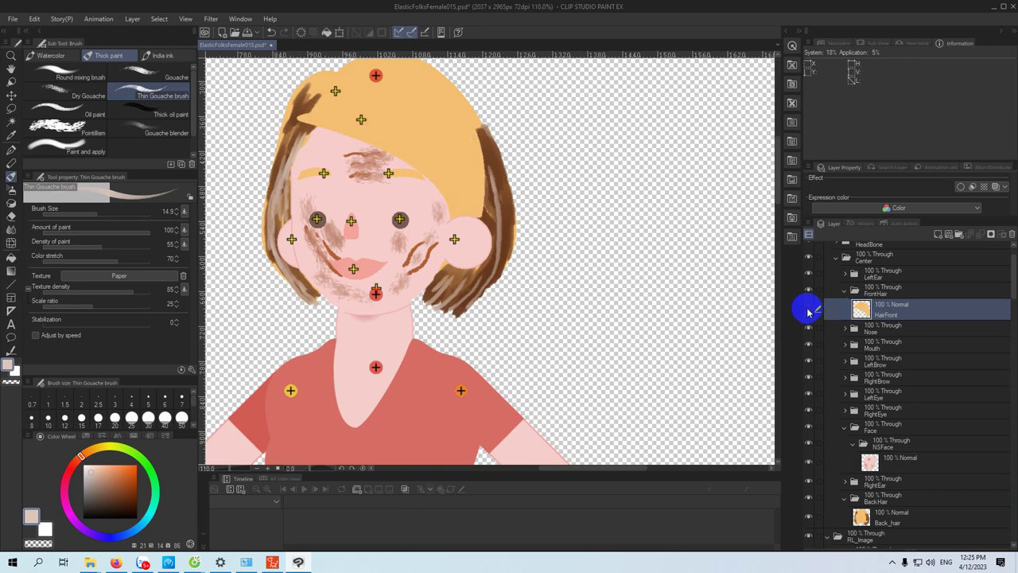
click(808, 310)
click(808, 311)
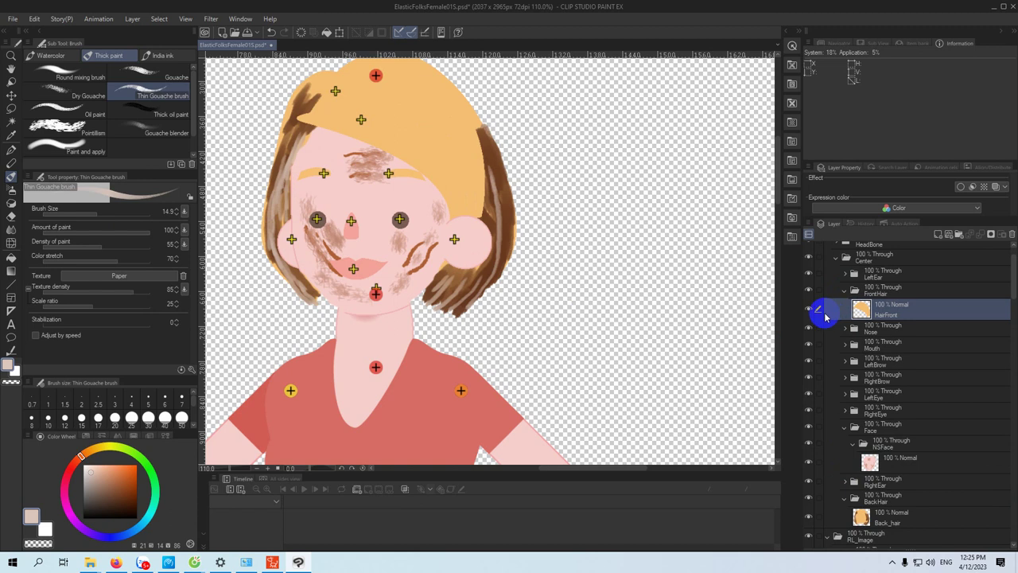
- Texture the front hair with light beige strokes using the Pointillism brush at size 37.7
scroll(317, 226, up, 1)
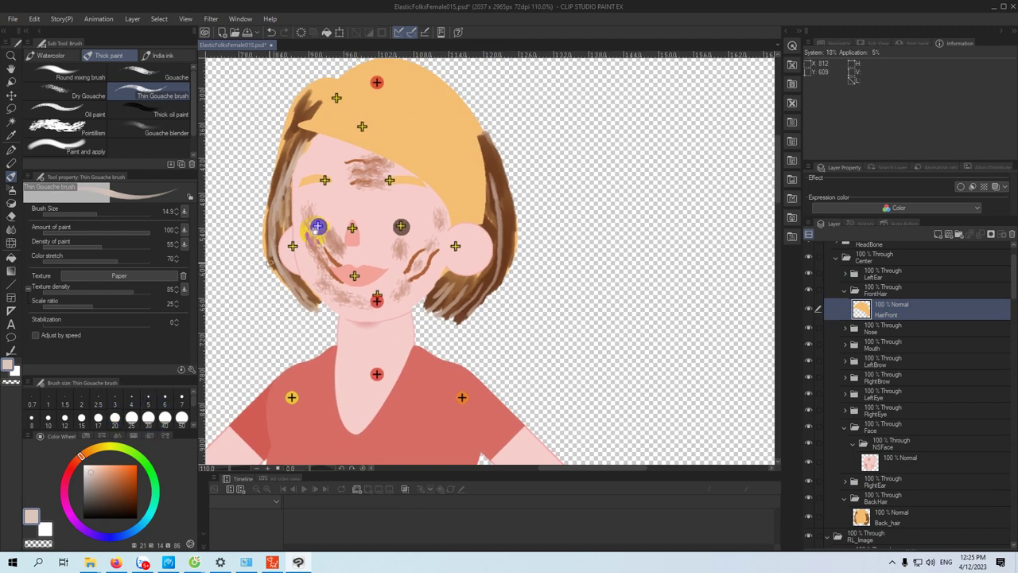
click(62, 127)
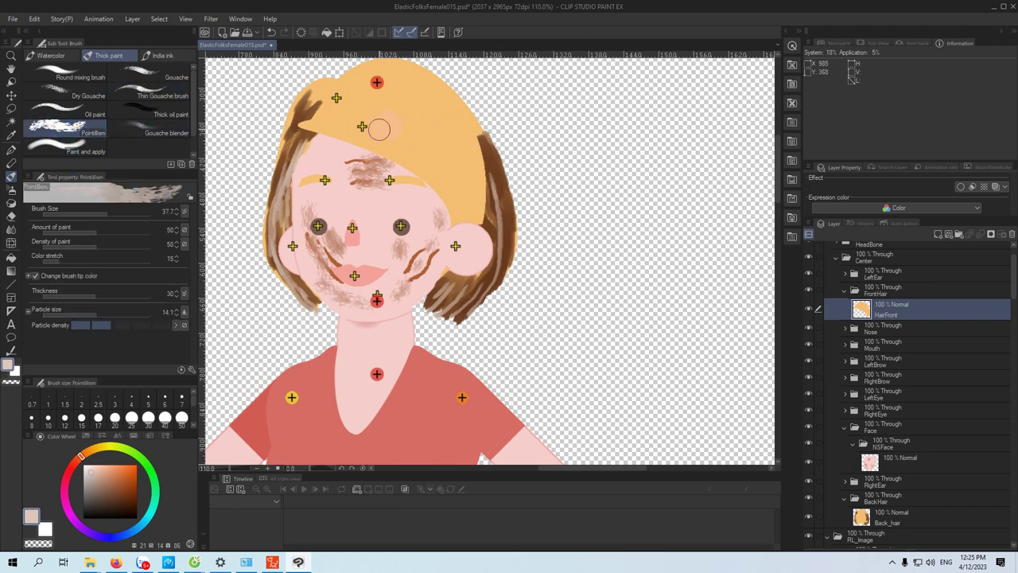
drag(312, 121, 335, 125)
drag(437, 185, 454, 216)
drag(477, 168, 477, 217)
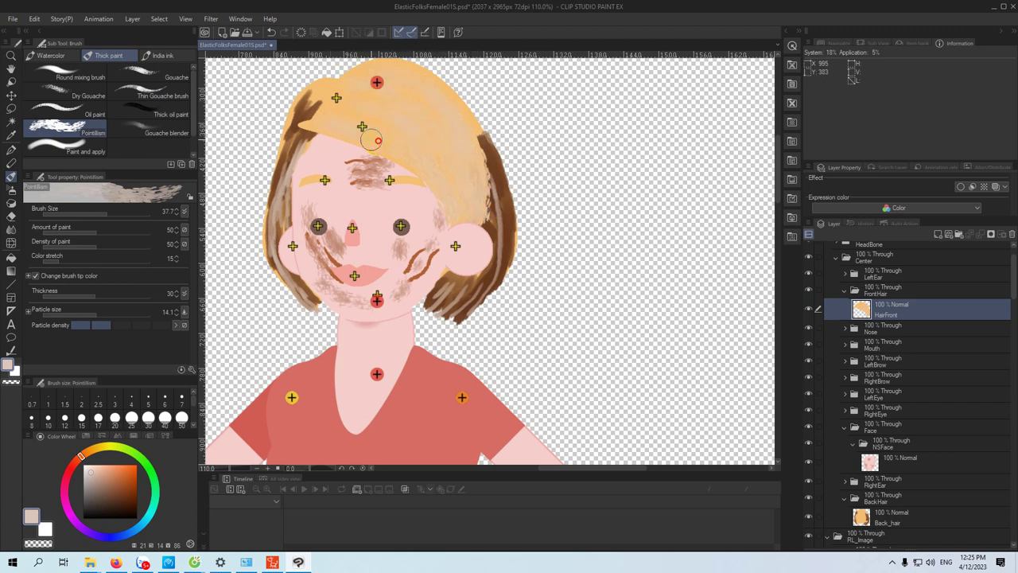
- Layer reddish-brown Pointillism strokes across the front hair, sweeping from the parting and crown down toward the right side of the face
click(127, 492)
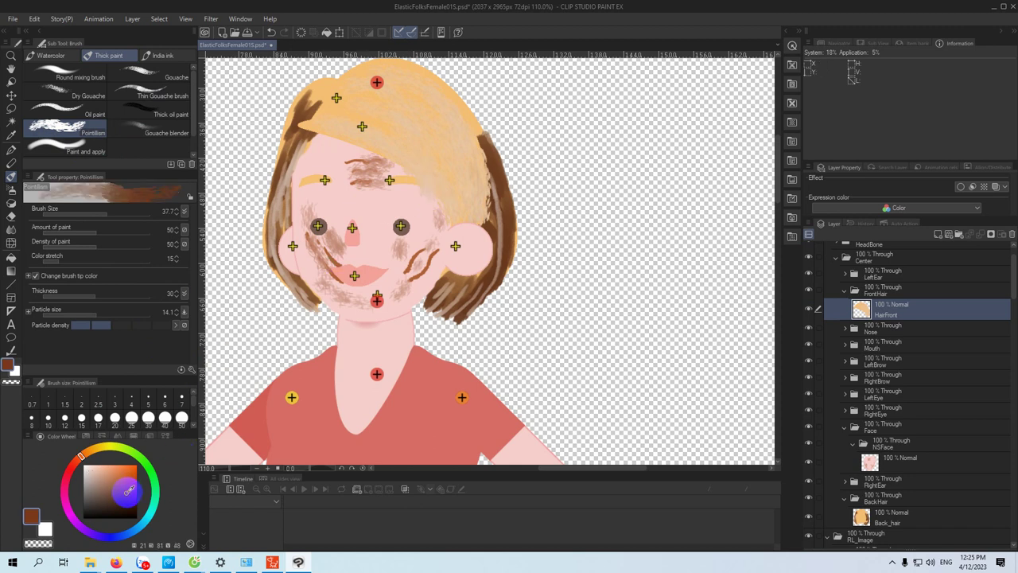
mouse_move(346, 98)
mouse_down()
mouse_move(405, 121)
mouse_move(449, 173)
mouse_up()
mouse_move(314, 110)
mouse_down()
mouse_move(402, 140)
mouse_move(438, 170)
mouse_move(455, 212)
mouse_up()
mouse_move(315, 125)
mouse_down()
mouse_move(392, 141)
mouse_move(459, 231)
mouse_up()
mouse_move(359, 80)
mouse_down()
mouse_move(388, 83)
mouse_move(435, 119)
mouse_move(476, 211)
mouse_up()
mouse_move(417, 79)
mouse_down()
mouse_move(446, 102)
mouse_move(483, 192)
mouse_up()
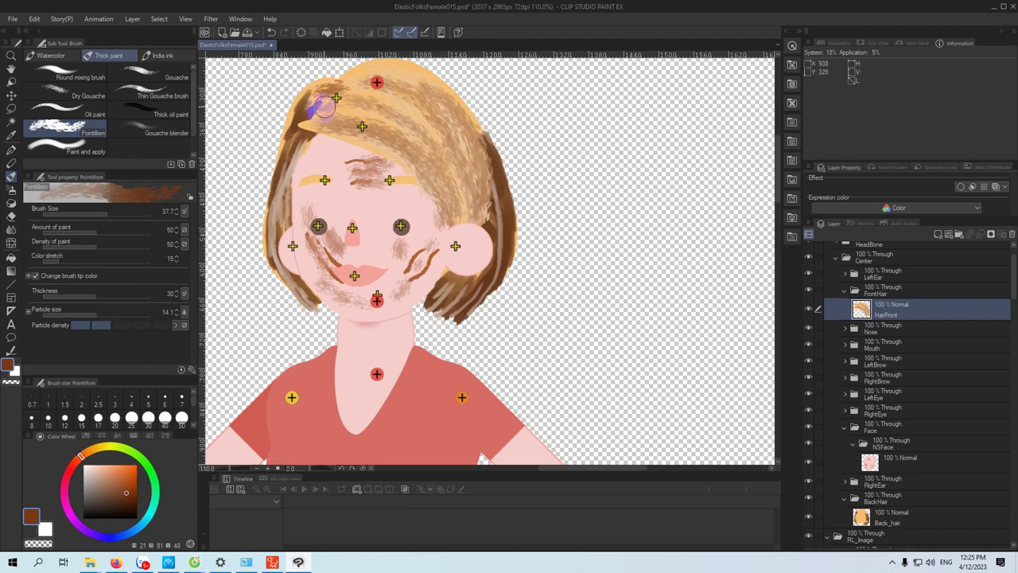
mouse_move(392, 76)
mouse_down()
mouse_move(416, 86)
mouse_move(451, 142)
mouse_move(434, 169)
mouse_move(455, 215)
mouse_move(473, 187)
mouse_move(409, 115)
mouse_move(433, 127)
mouse_move(304, 125)
mouse_move(350, 112)
mouse_move(429, 127)
mouse_move(446, 144)
mouse_up()
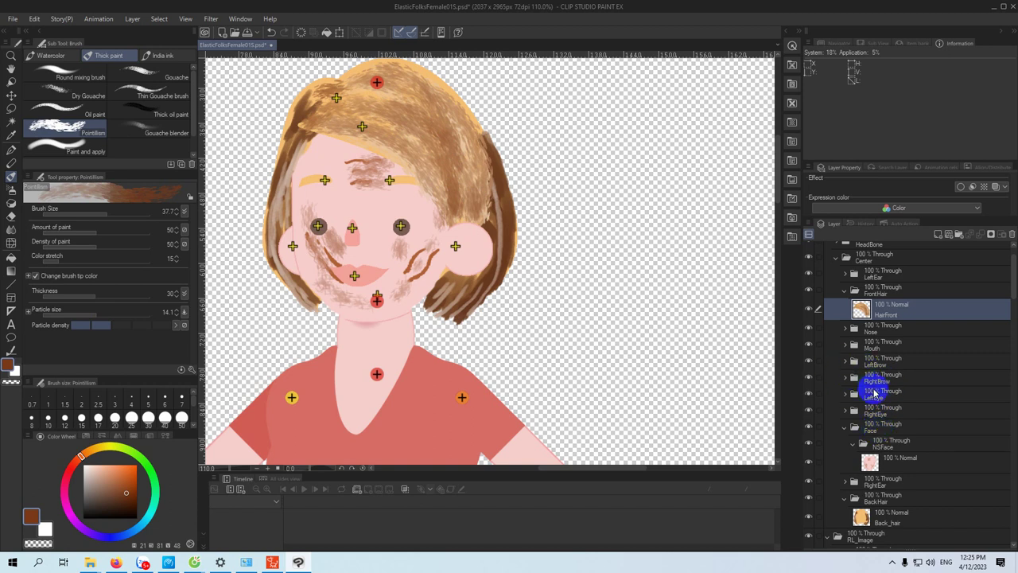
- Expand the Nose group and its Normal subgroup, select the Normal layer and toggle its visibility to check it, leaving it visible
click(866, 333)
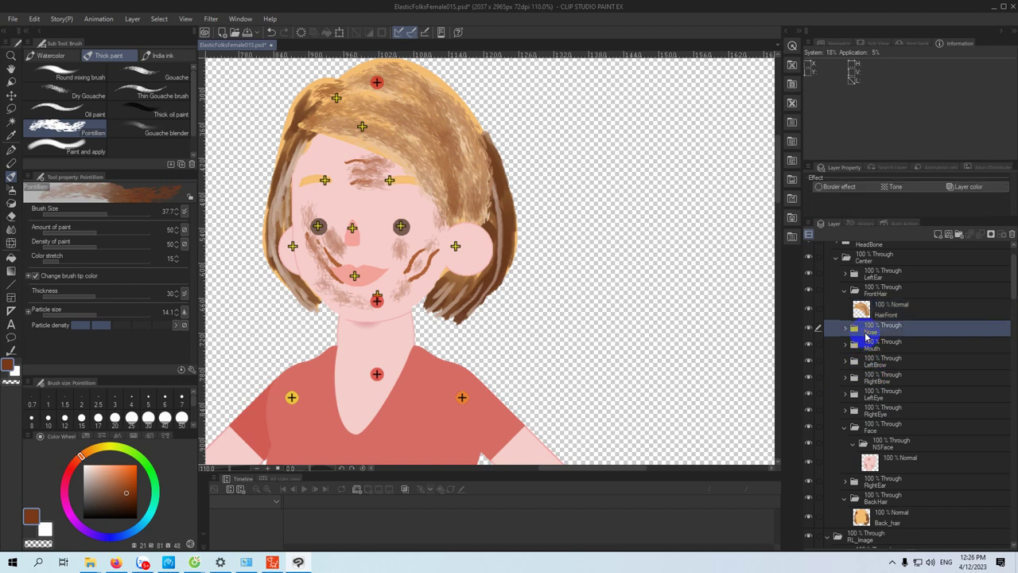
click(846, 330)
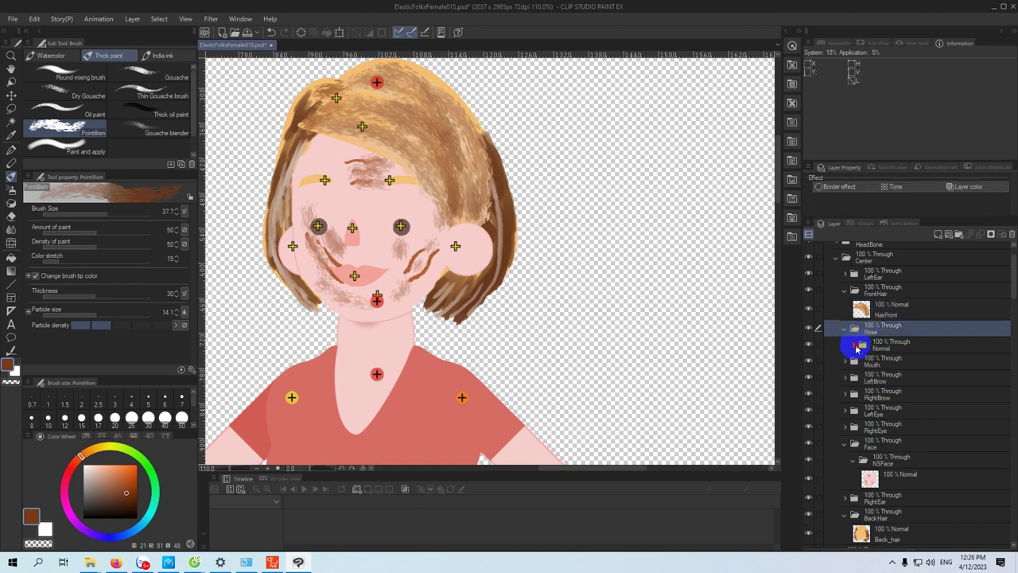
click(856, 347)
click(867, 364)
click(809, 366)
click(809, 365)
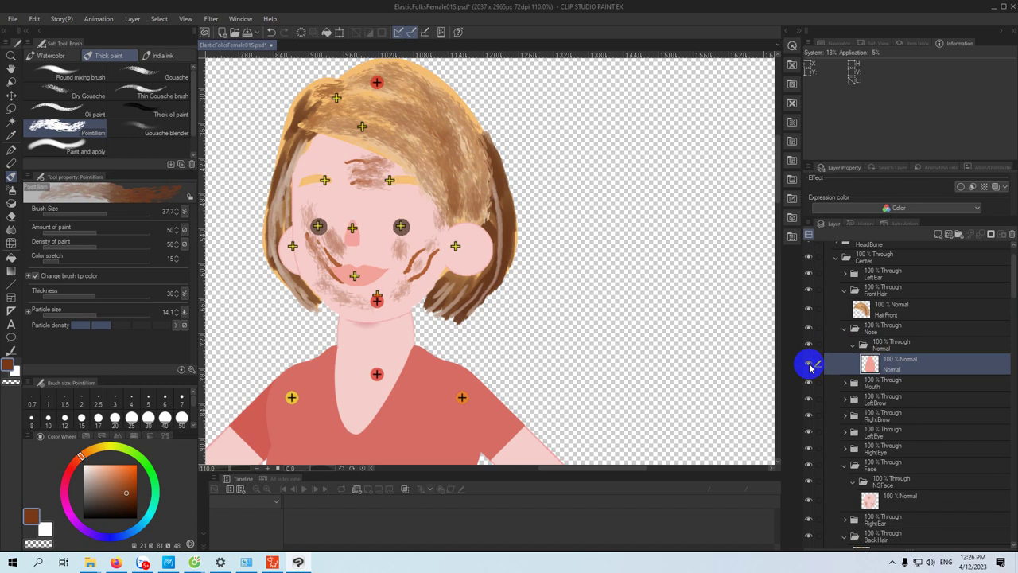
- Paint orange-brown shading along the nose bridge and round out the nostrils and tip with the Round mixing brush at size 15.1
drag(361, 203, 378, 197)
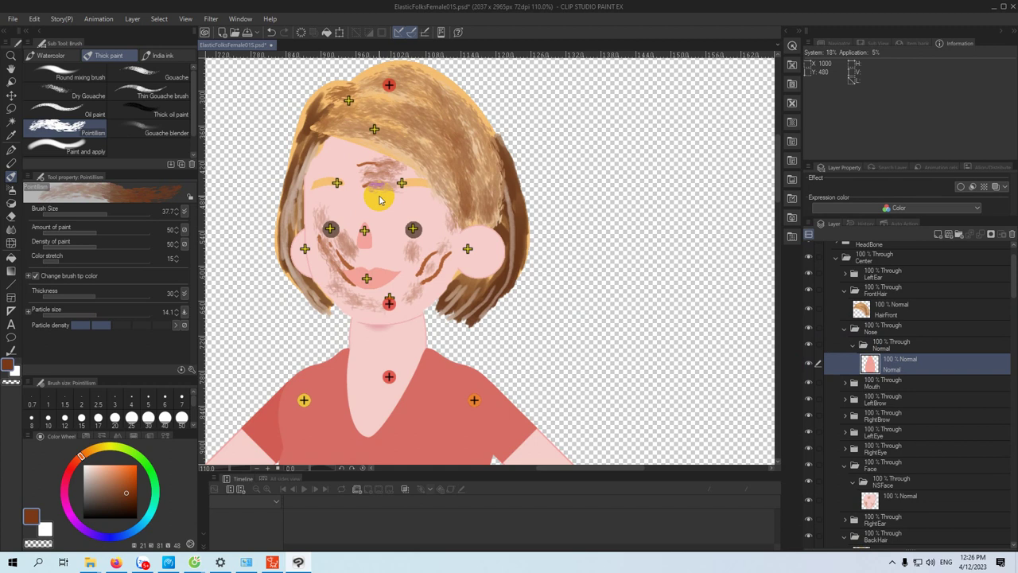
scroll(378, 199, up, 6)
drag(361, 276, 448, 185)
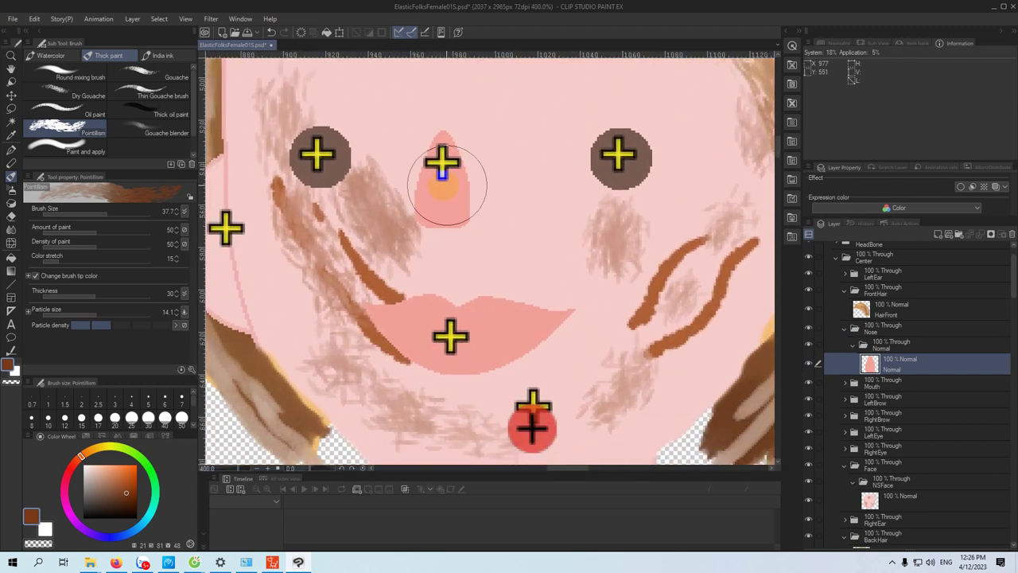
click(117, 478)
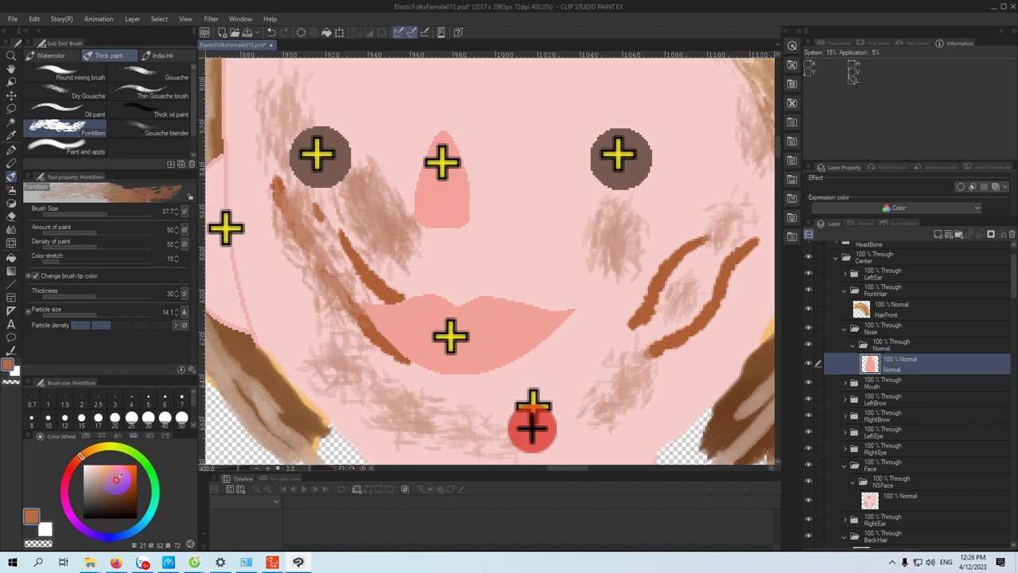
click(96, 215)
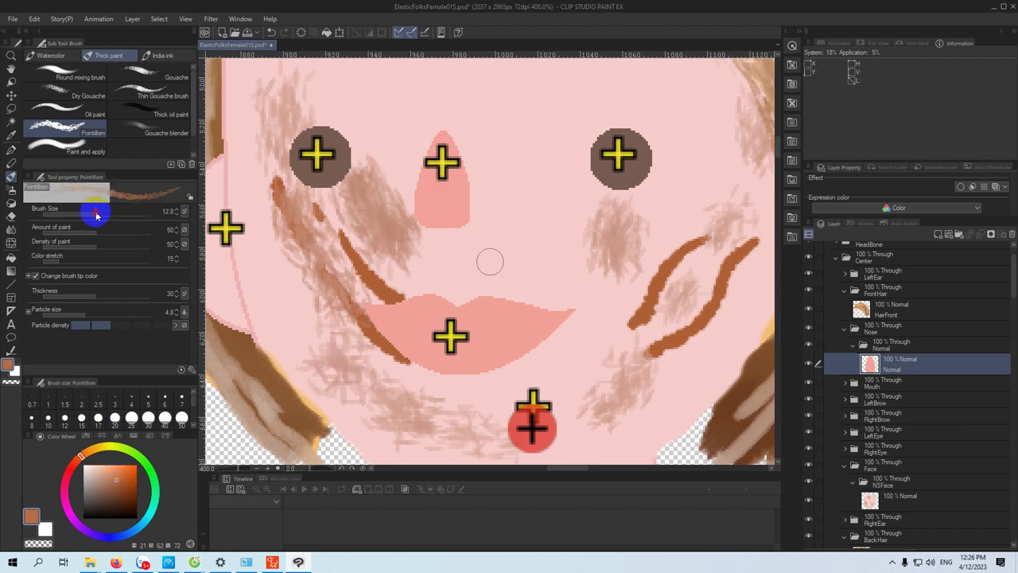
click(73, 77)
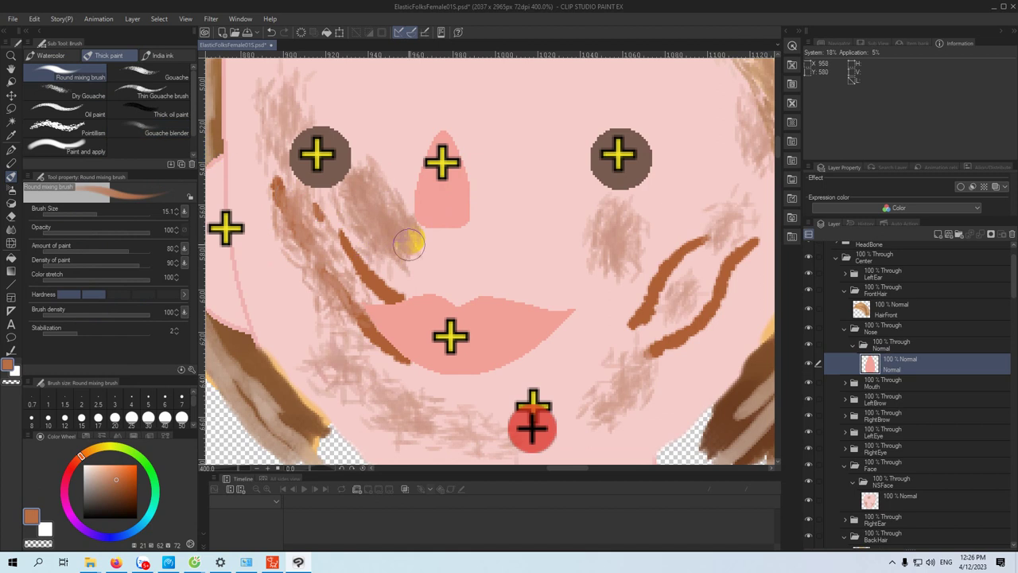
click(442, 142)
mouse_move(442, 141)
mouse_down()
mouse_move(426, 224)
mouse_move(462, 223)
mouse_move(461, 140)
mouse_move(455, 122)
mouse_move(443, 139)
mouse_move(448, 121)
mouse_move(458, 210)
mouse_move(449, 153)
mouse_move(447, 190)
mouse_up()
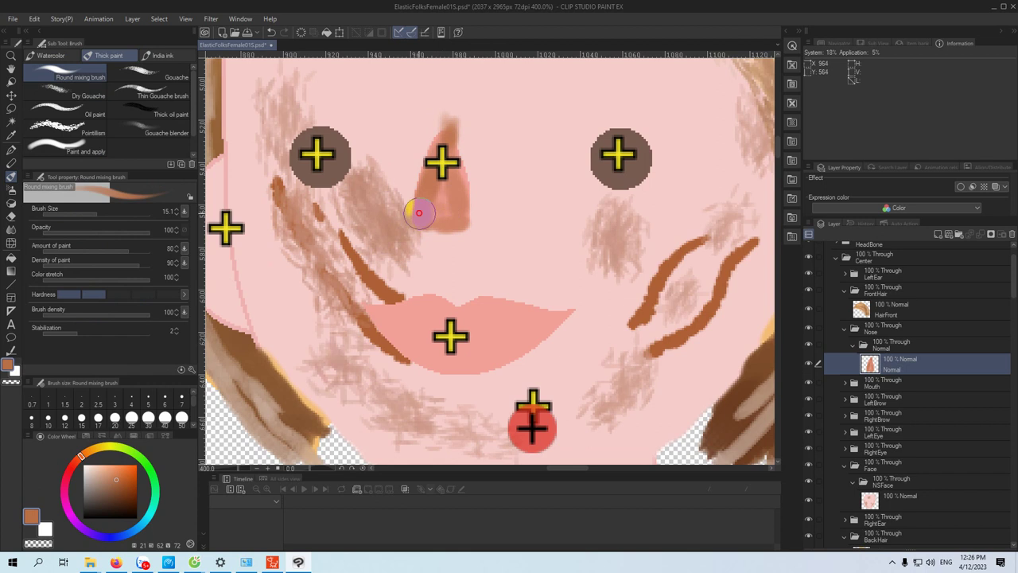
mouse_move(418, 225)
mouse_down()
mouse_move(465, 218)
mouse_move(424, 221)
mouse_move(451, 200)
mouse_move(444, 218)
mouse_up()
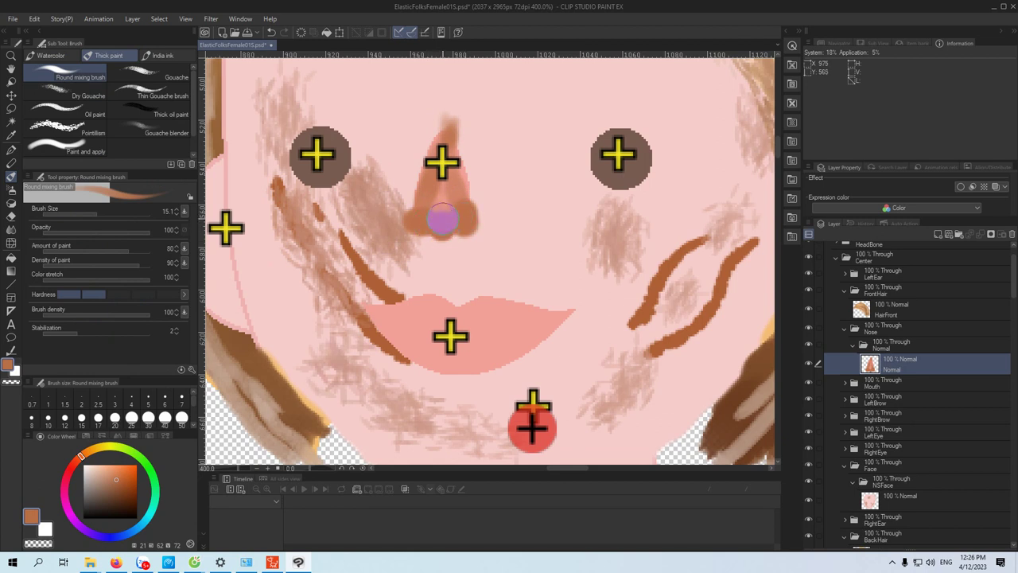
mouse_move(405, 166)
mouse_down()
mouse_move(413, 202)
mouse_move(415, 181)
mouse_up()
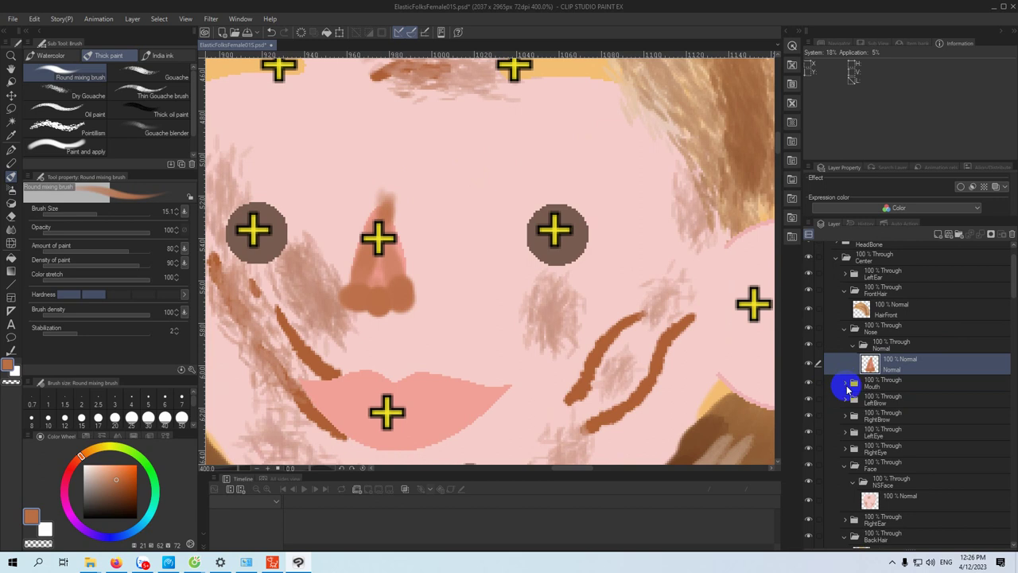
- Expand the Mouth group and its SmileOpen subgroup, make the SmileOpen layer visible and select it for painting
click(845, 384)
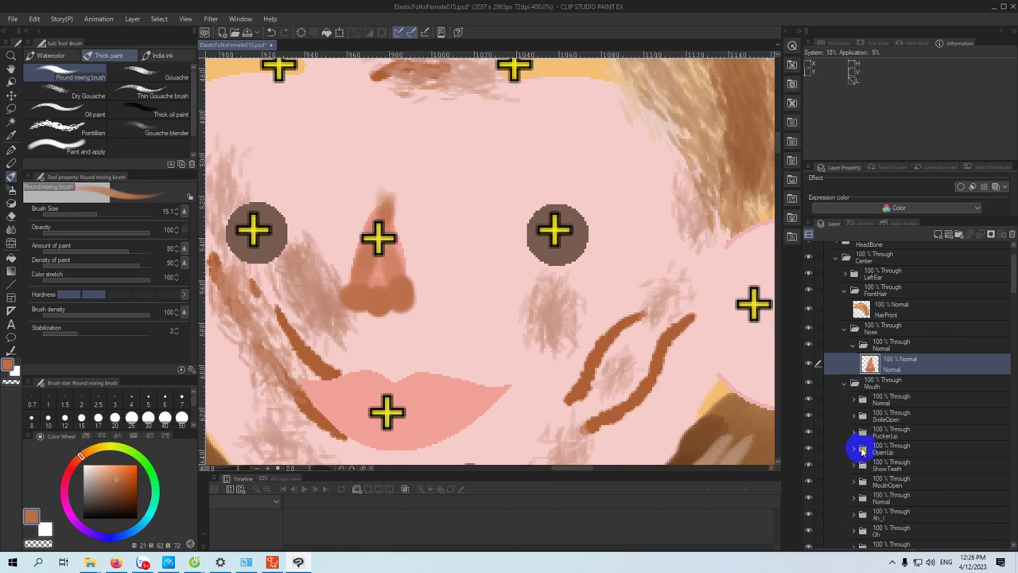
scroll(836, 412, down, 2)
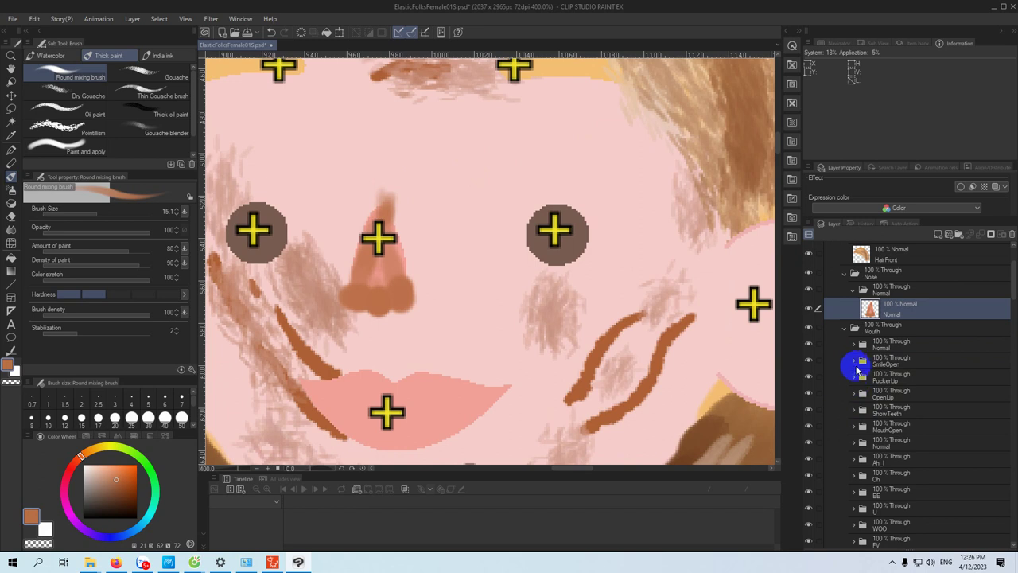
click(855, 362)
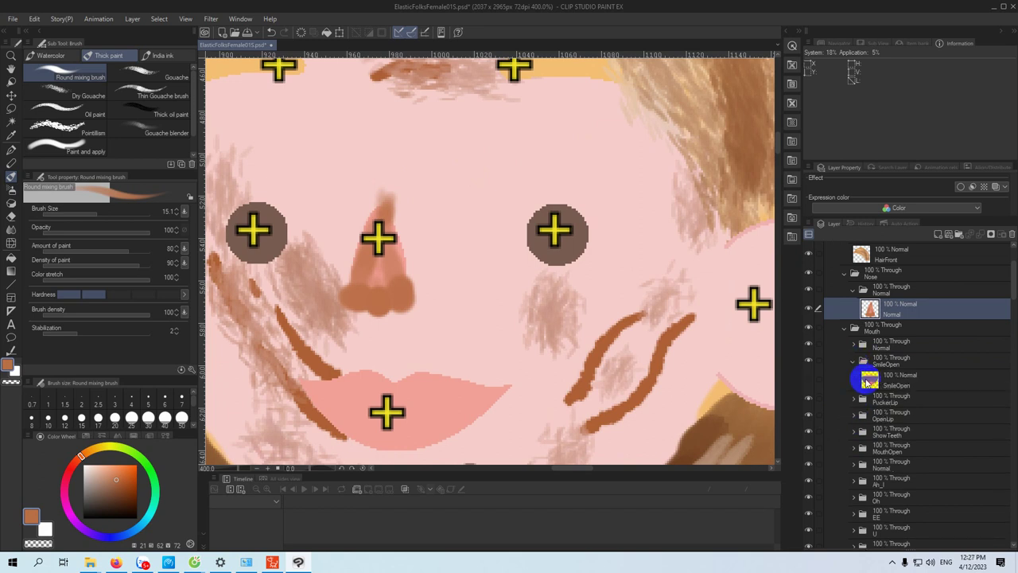
click(808, 381)
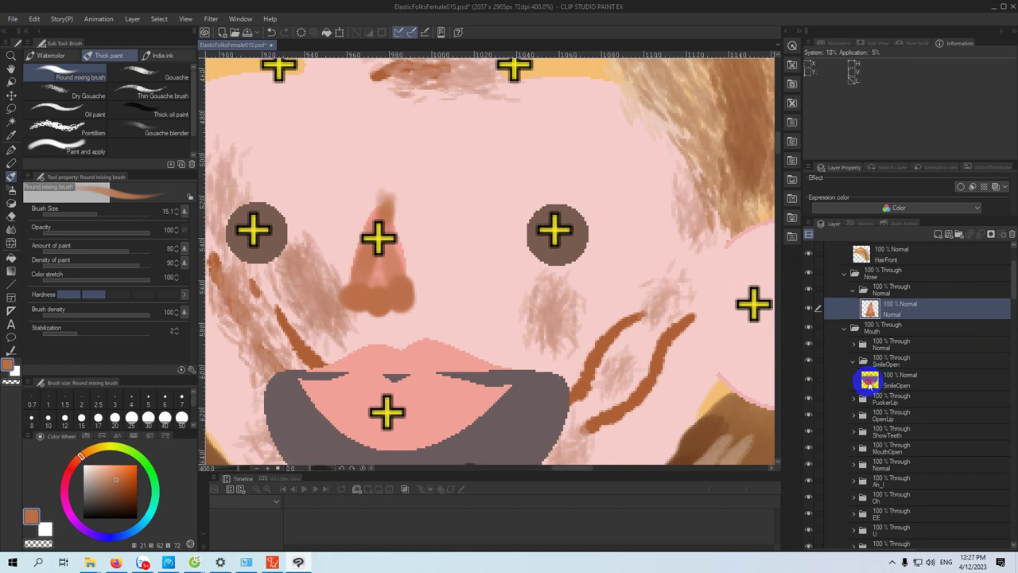
click(871, 382)
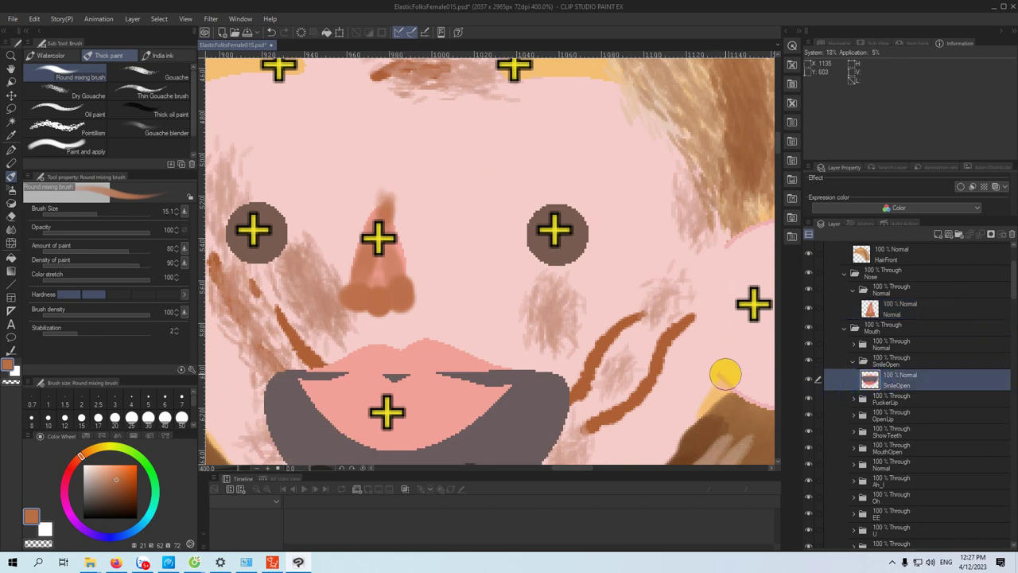
- Frame the open mouth and set up the Turnip pen with a brush size of 5.9
scroll(575, 341, down, 4)
scroll(552, 341, up, 2)
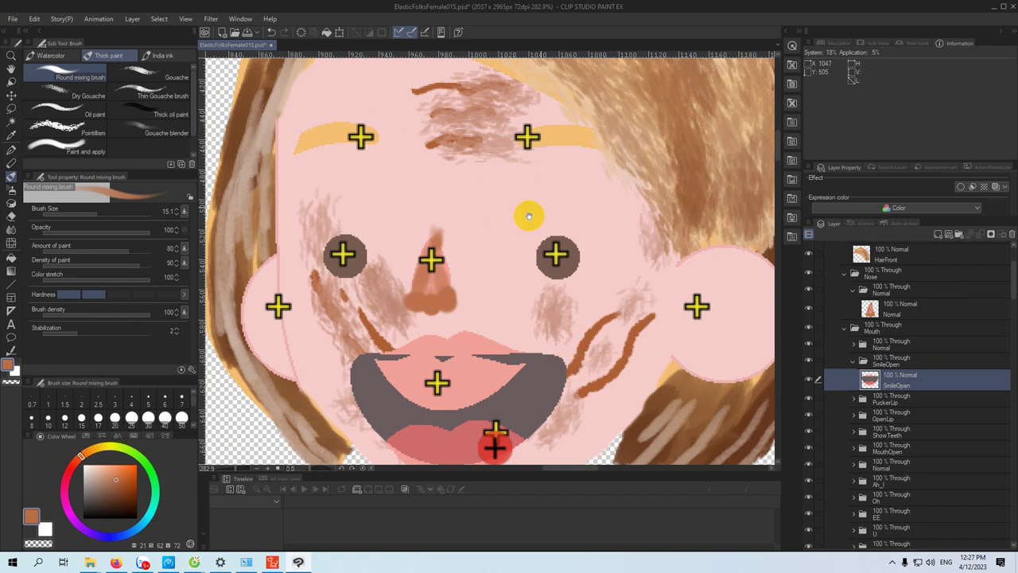
drag(447, 334, 447, 264)
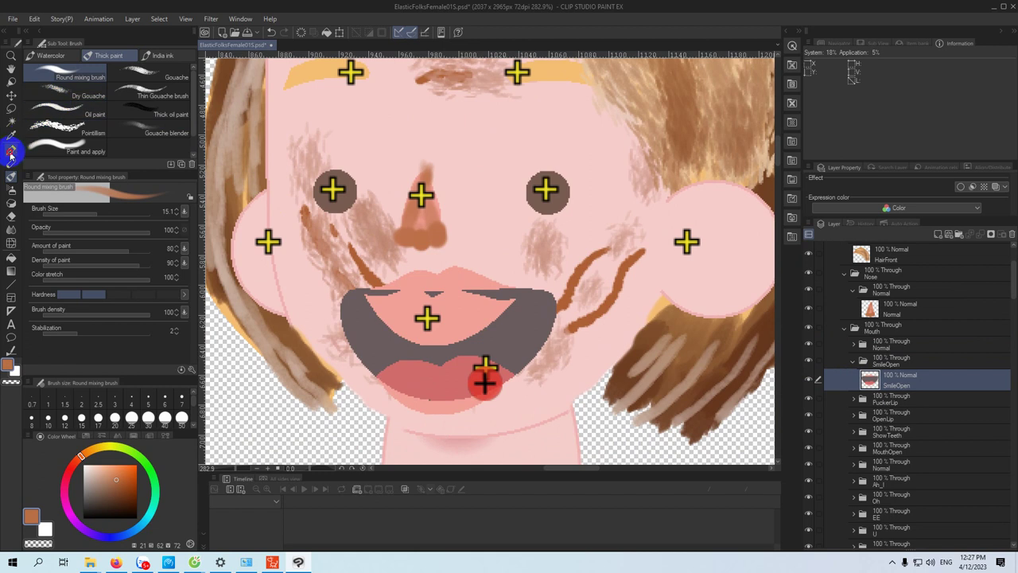
click(10, 151)
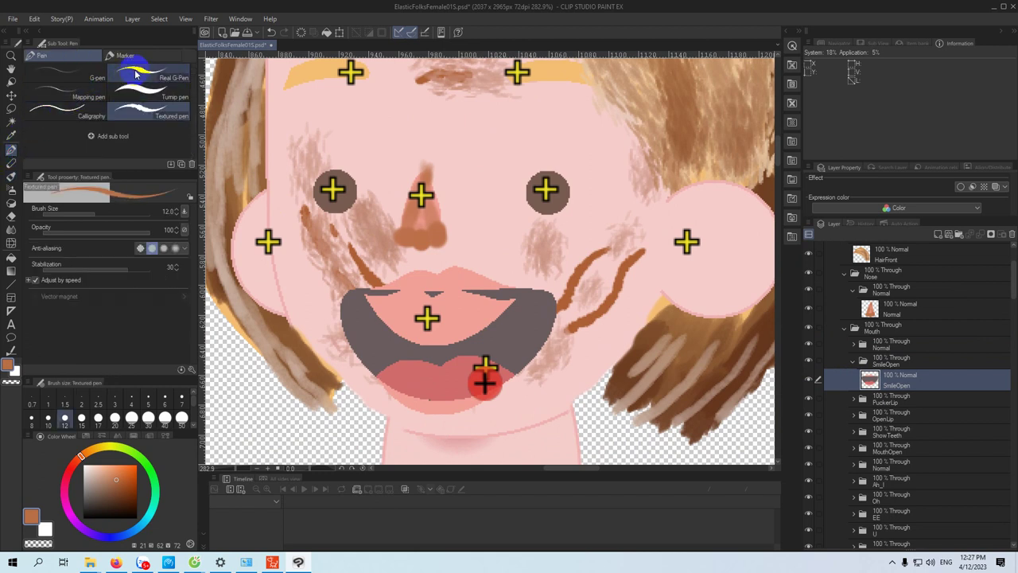
click(132, 94)
click(97, 213)
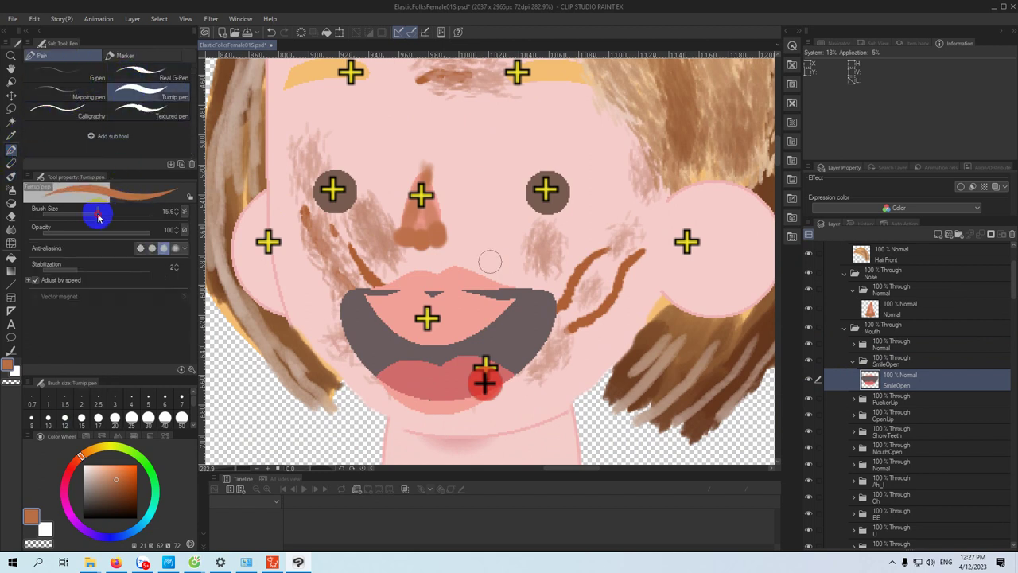
drag(98, 216, 85, 216)
drag(380, 304, 353, 289)
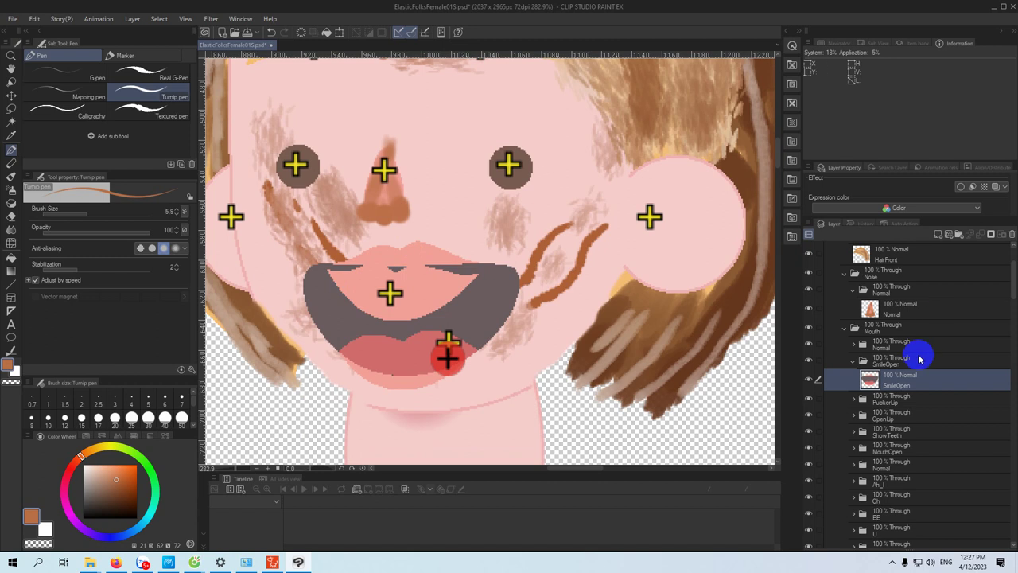
- Hide the mouth subgroups from PuckerLip through CDSKZ, and toggle SmileOpen off and back on to check it
scroll(882, 400, down, 2)
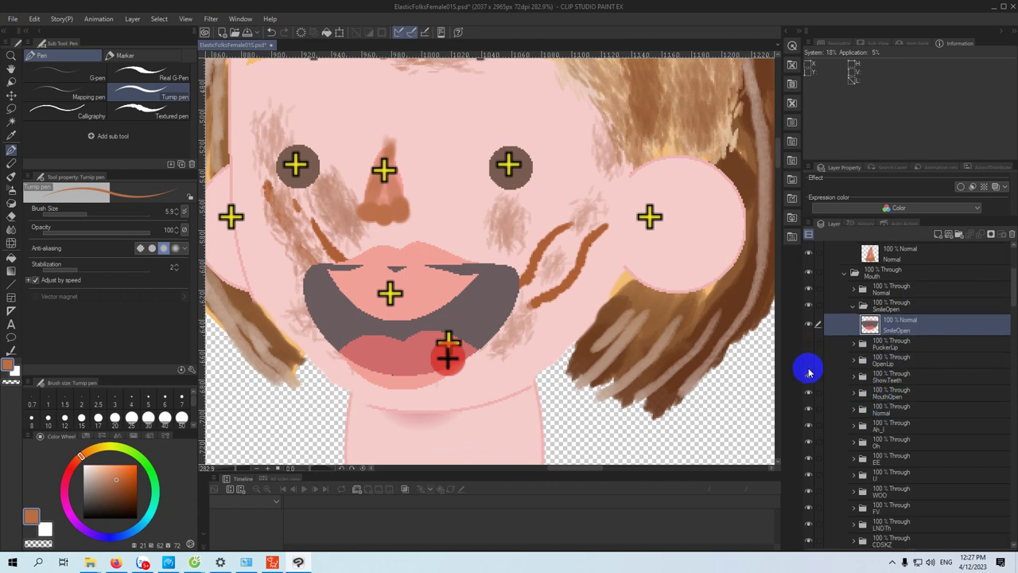
drag(807, 368, 808, 440)
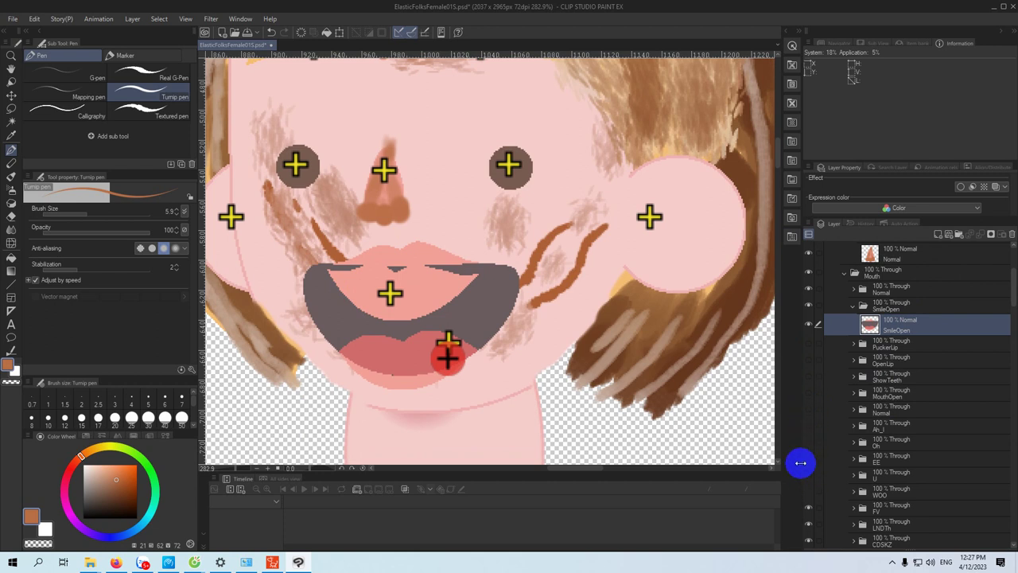
click(809, 510)
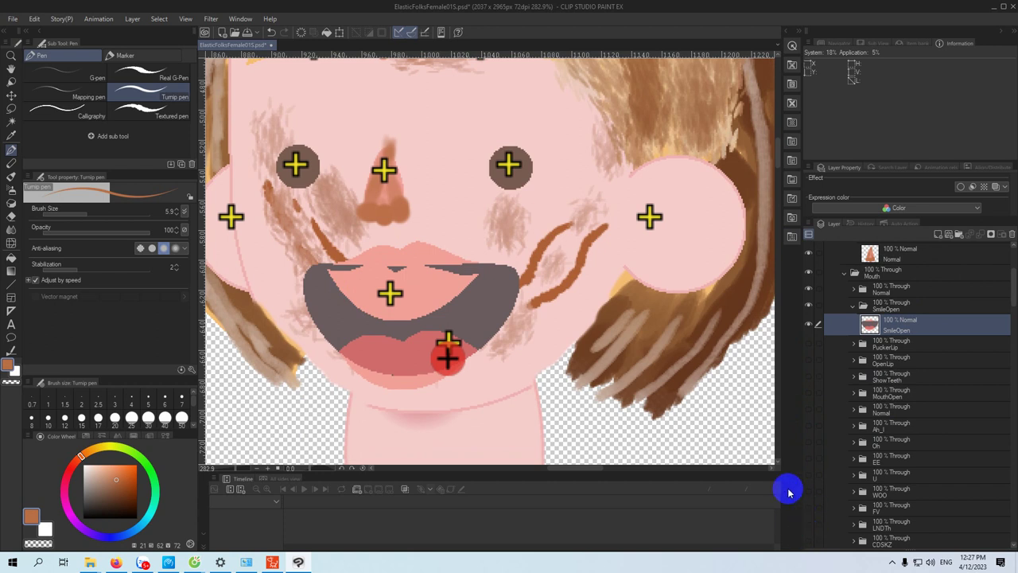
scroll(914, 385, down, 3)
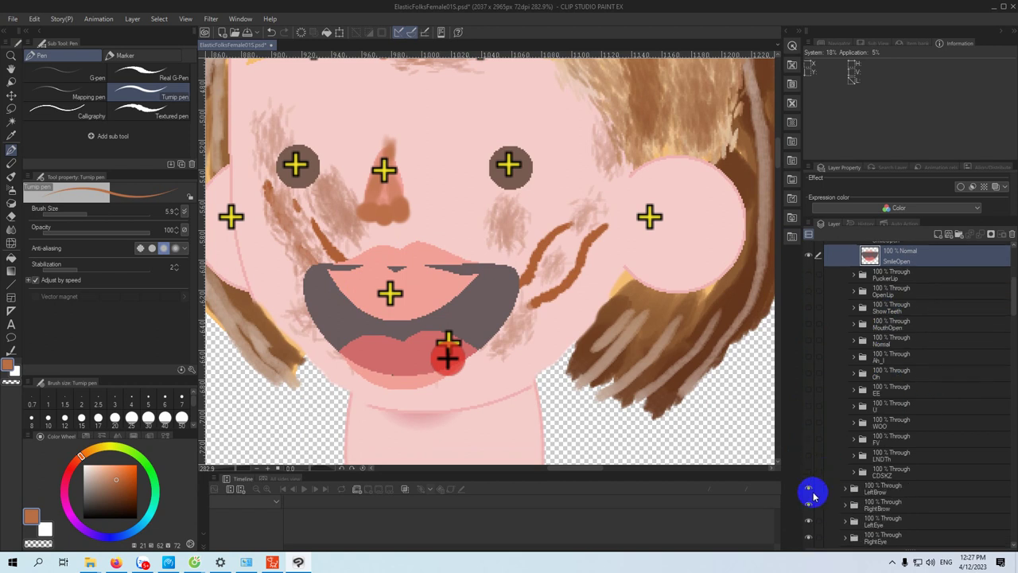
scroll(906, 436, up, 1)
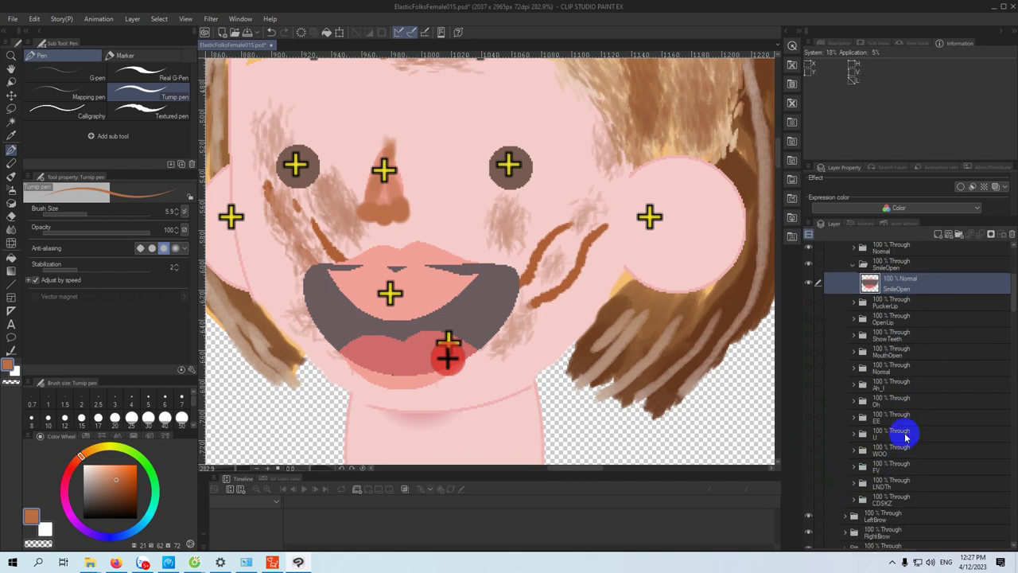
scroll(905, 436, up, 2)
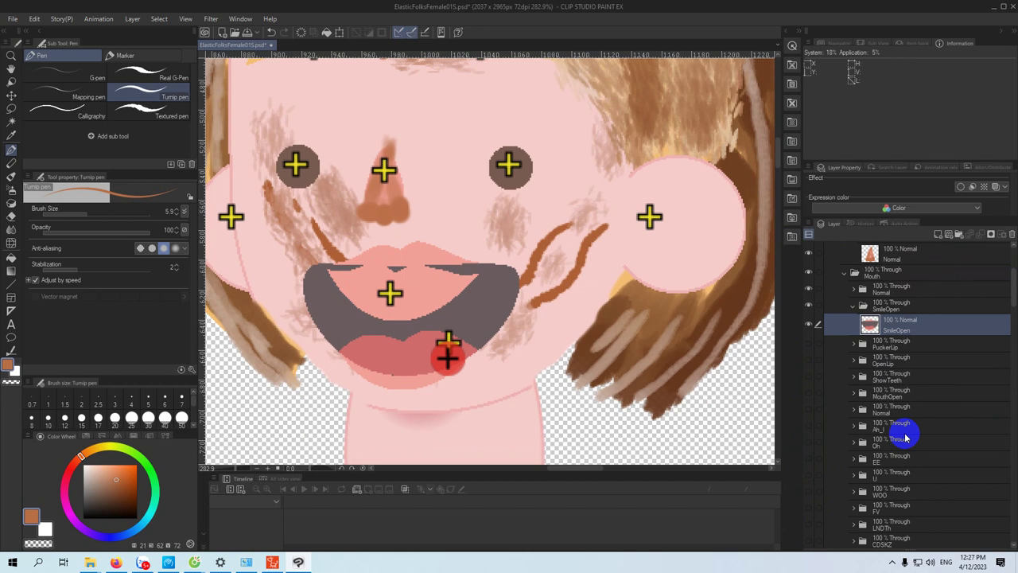
click(809, 307)
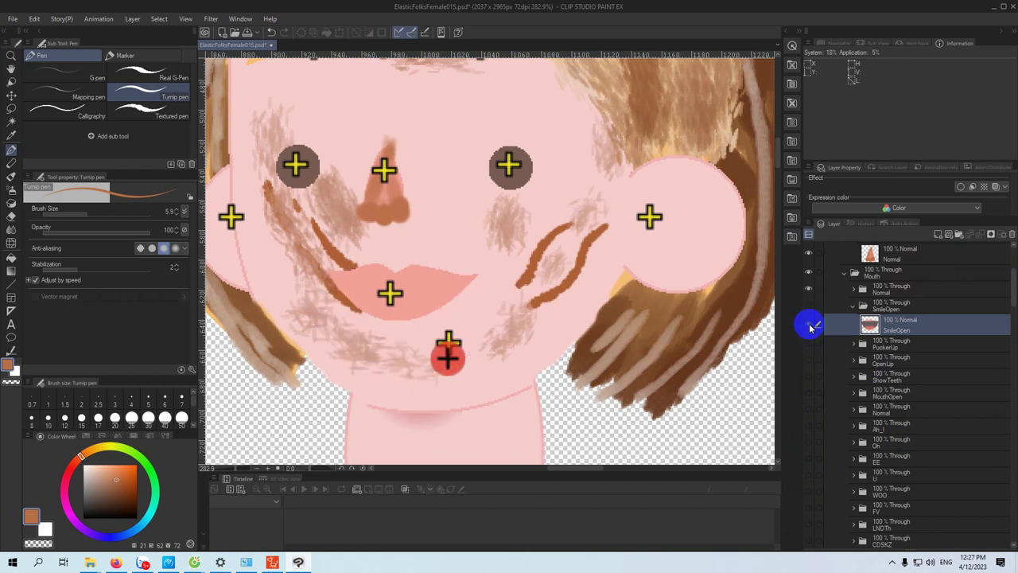
click(810, 307)
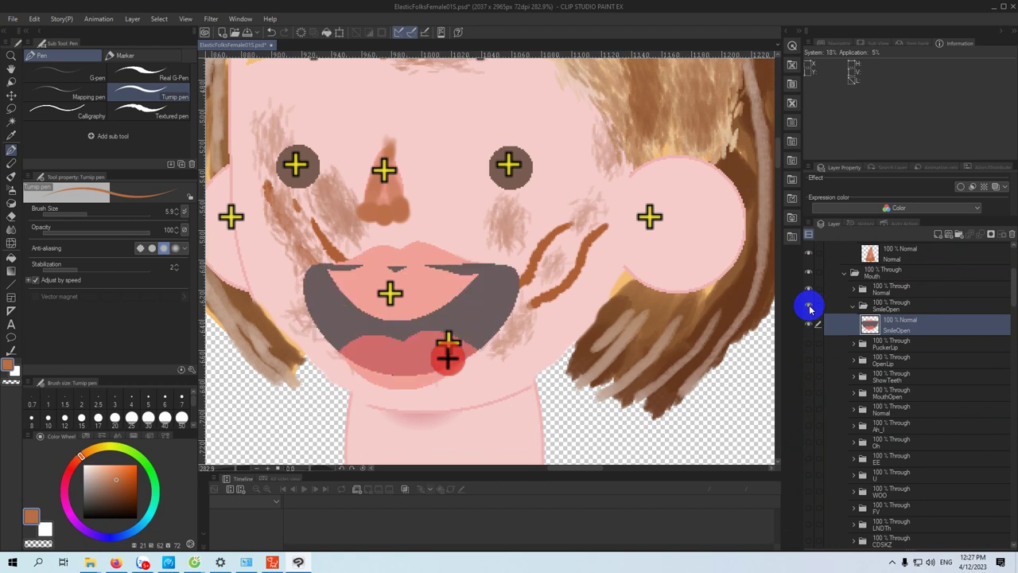
- Draw orange-brown Turnip pen strokes along both inner sides of the open mouth and across the tongue's upper edge
scroll(335, 270, down, 1)
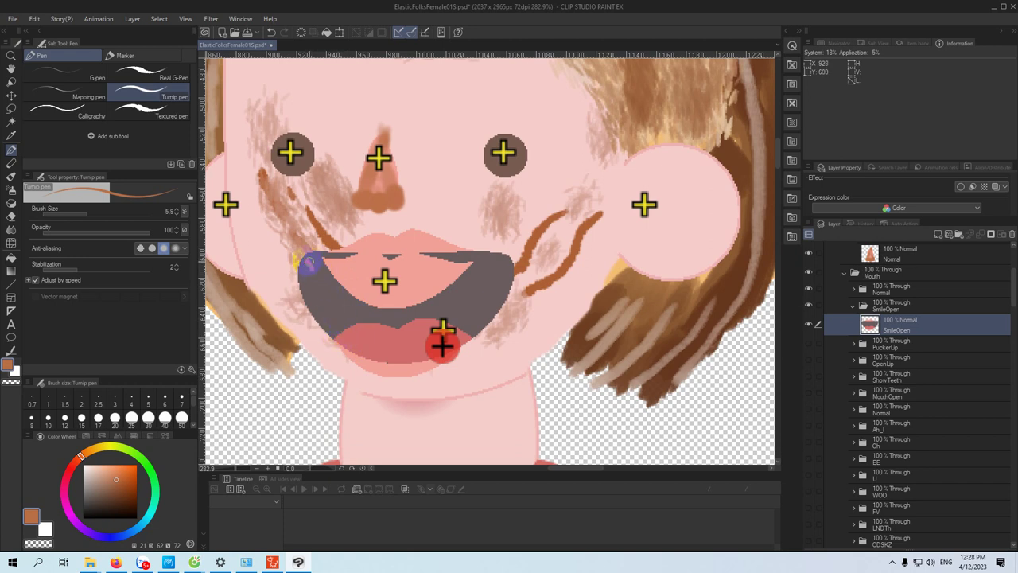
drag(309, 264, 326, 320)
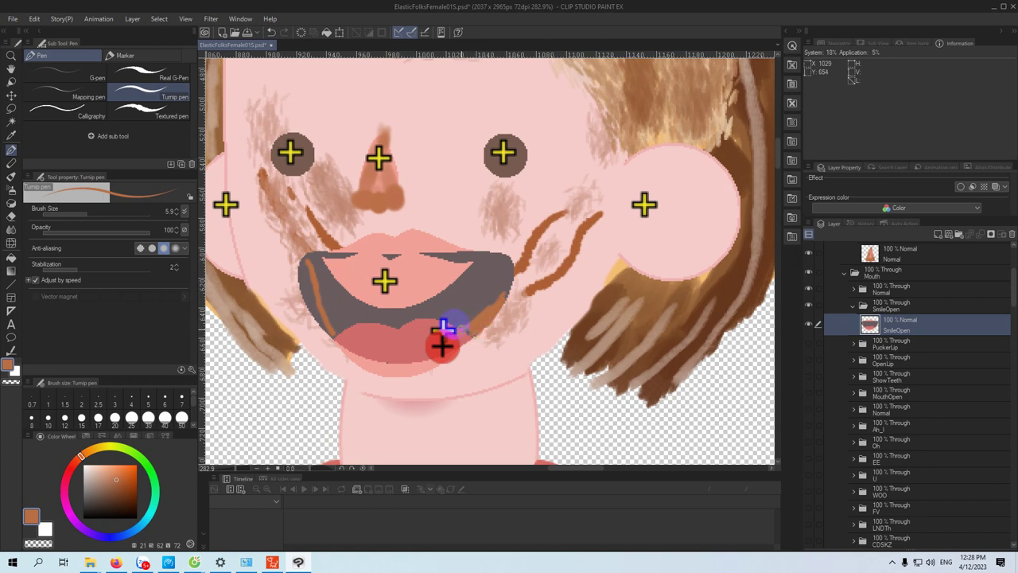
scroll(395, 322, down, 2)
drag(329, 287, 461, 296)
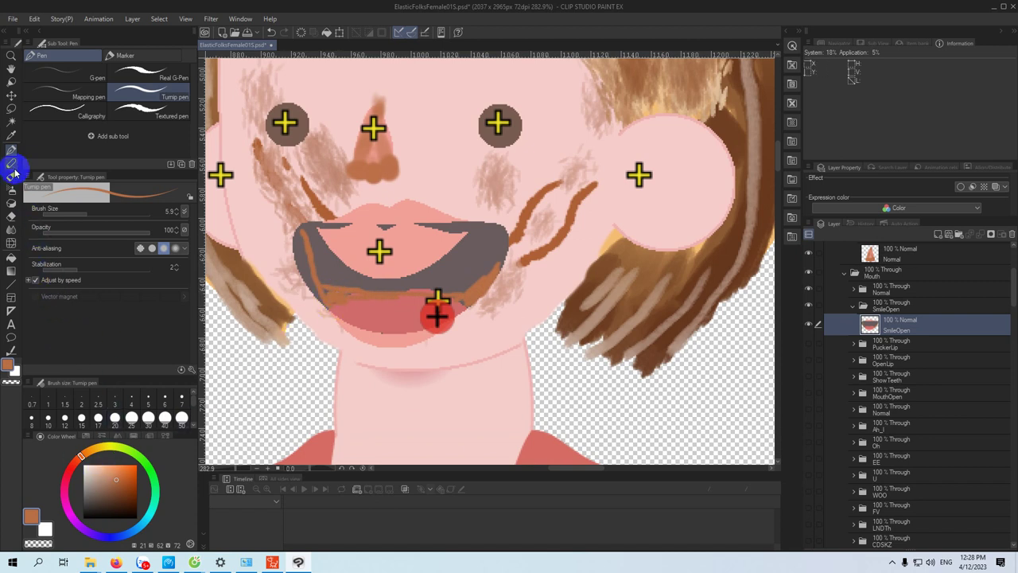
- Sample the tongue's red and paint it over the orange-brown strokes along the mouth's inner sides and lower area
click(11, 136)
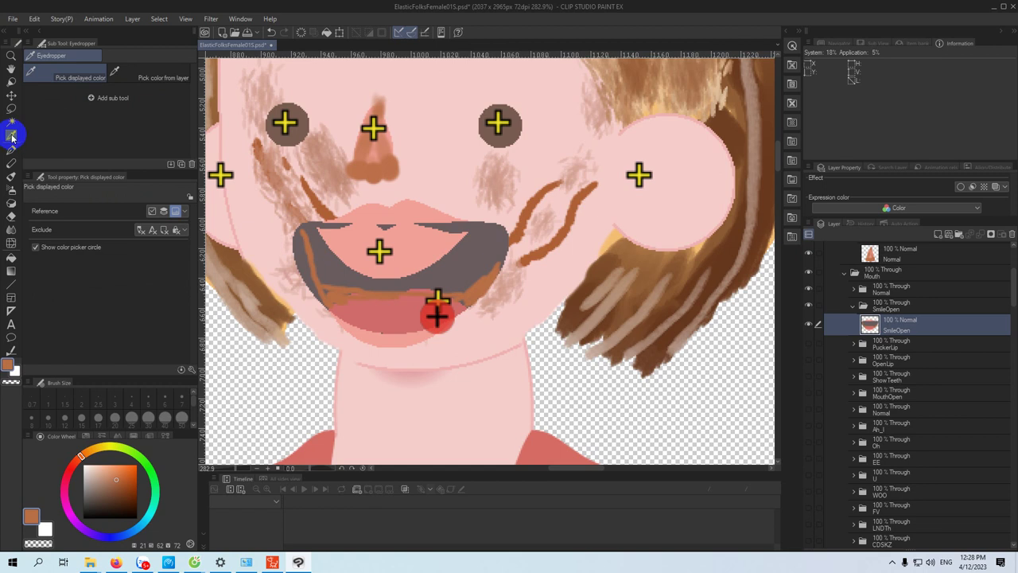
click(390, 310)
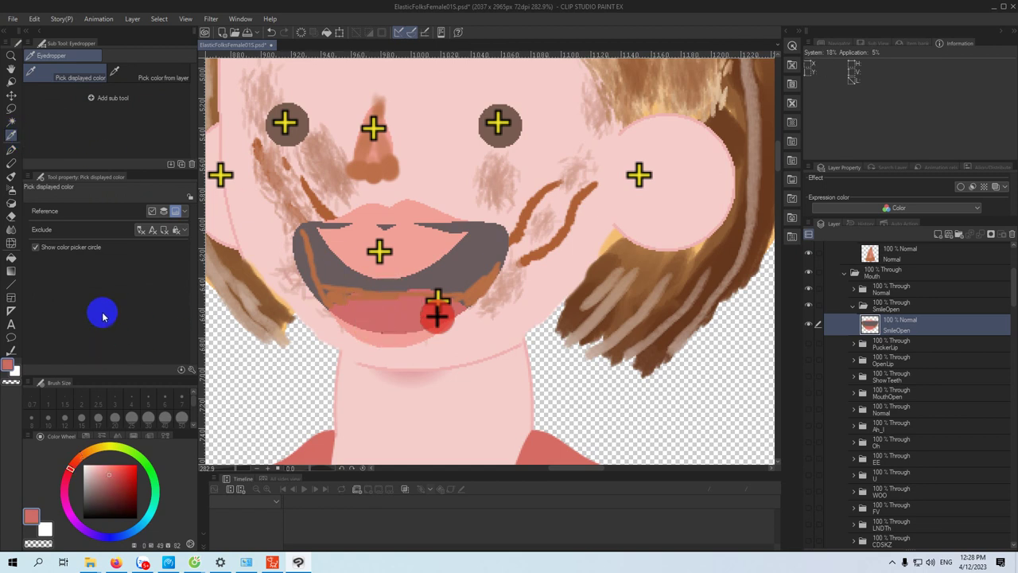
click(11, 150)
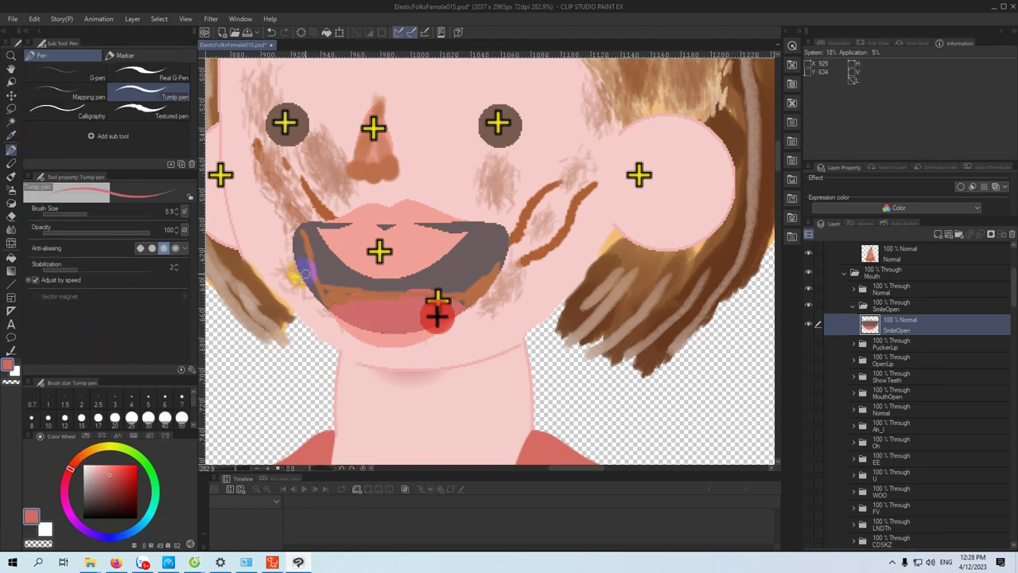
mouse_move(308, 258)
mouse_down()
mouse_move(321, 292)
mouse_move(341, 299)
mouse_move(334, 290)
mouse_move(463, 291)
mouse_move(500, 260)
mouse_move(427, 293)
mouse_up()
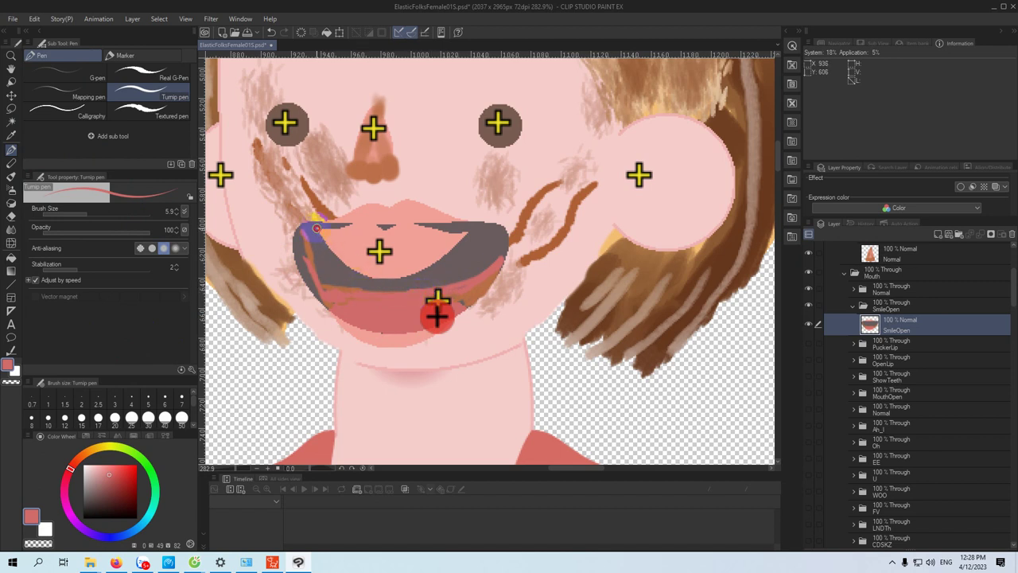
mouse_move(315, 230)
mouse_down()
mouse_move(298, 247)
mouse_move(307, 253)
mouse_move(302, 241)
mouse_up()
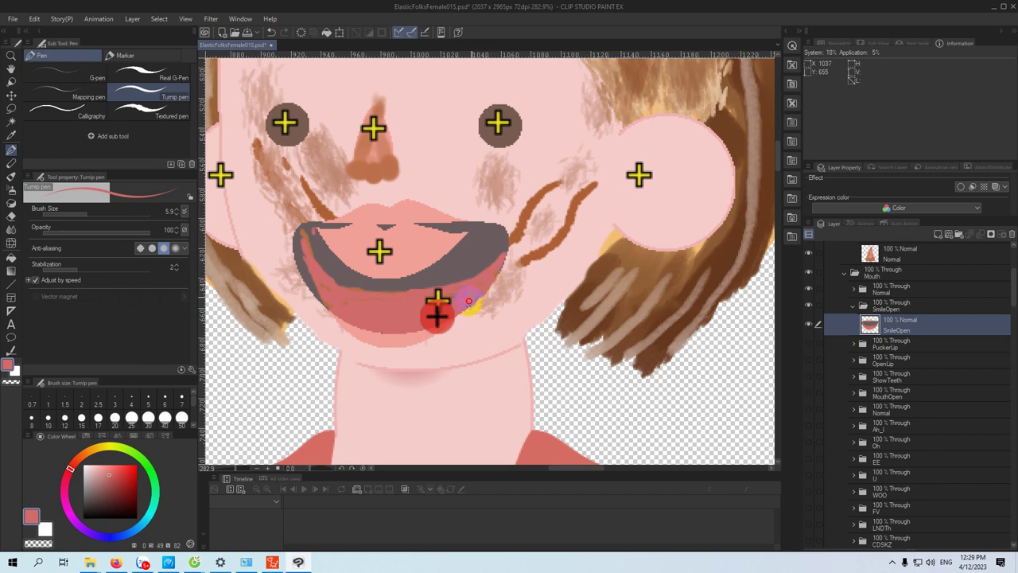
- Hide the repainted SmileOpen layer and collapse its subgroup within the Mouth group
scroll(414, 299, down, 1)
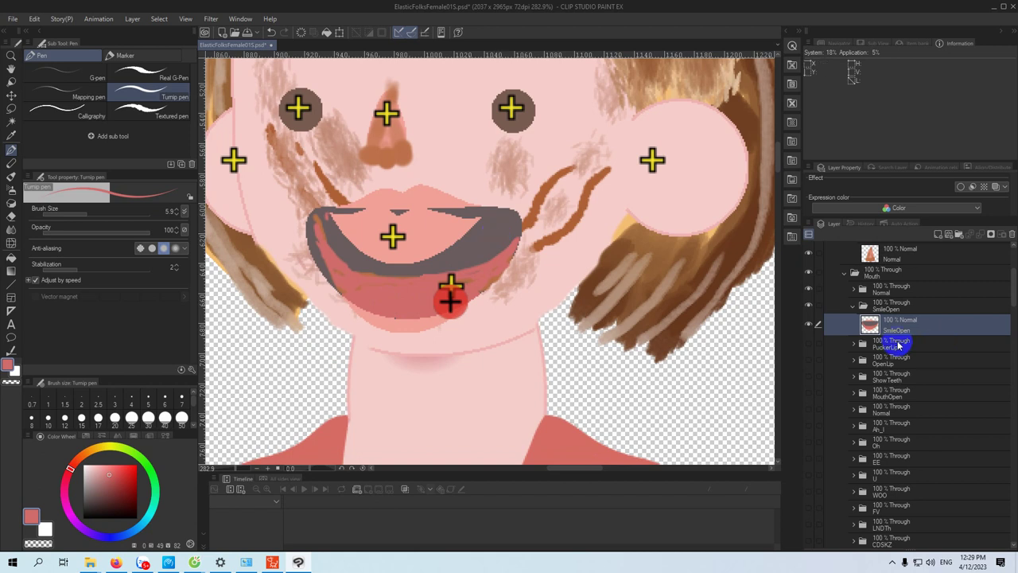
click(809, 320)
scroll(481, 305, down, 3)
scroll(481, 305, down, 3)
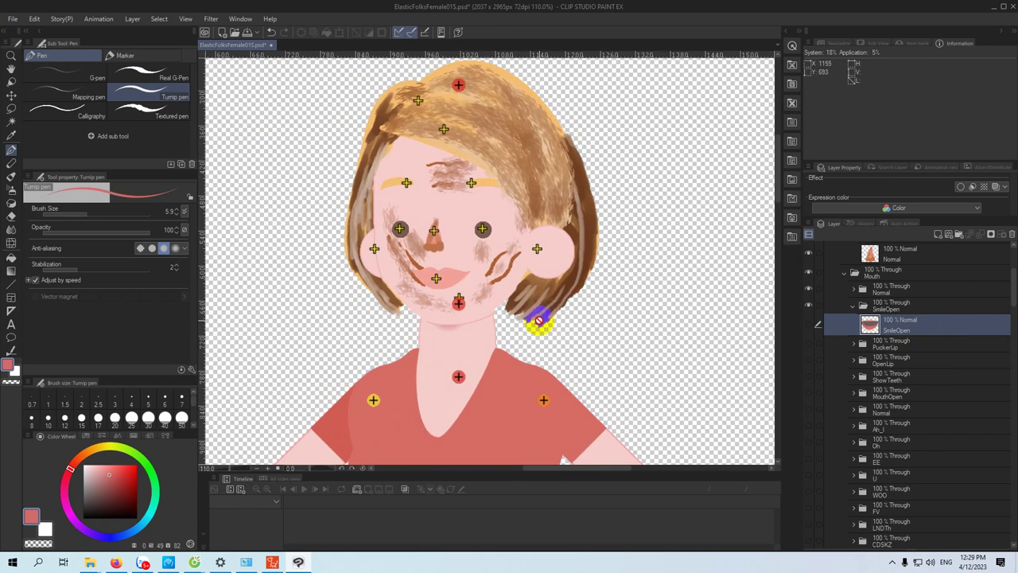
click(807, 382)
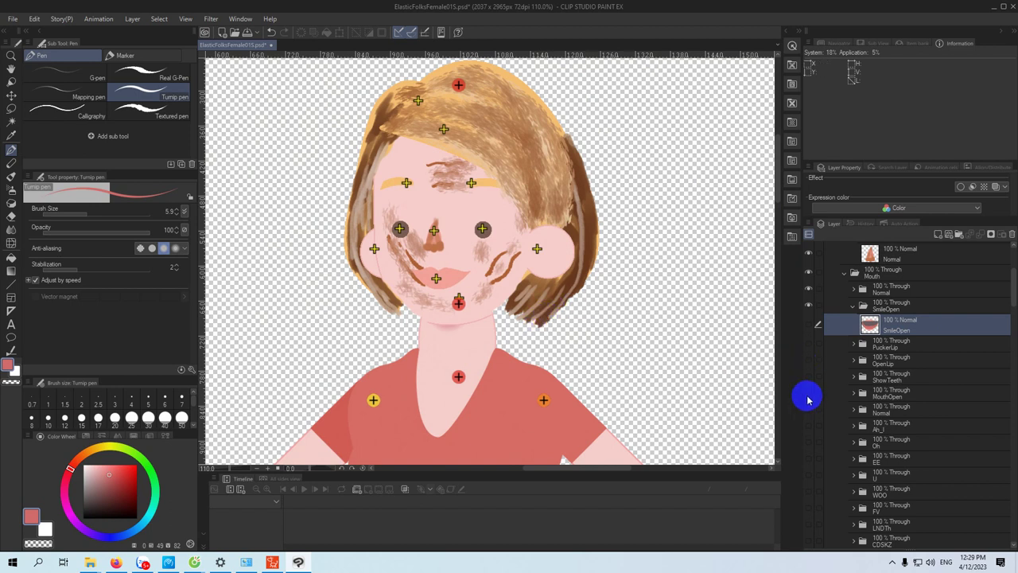
scroll(807, 399, down, 3)
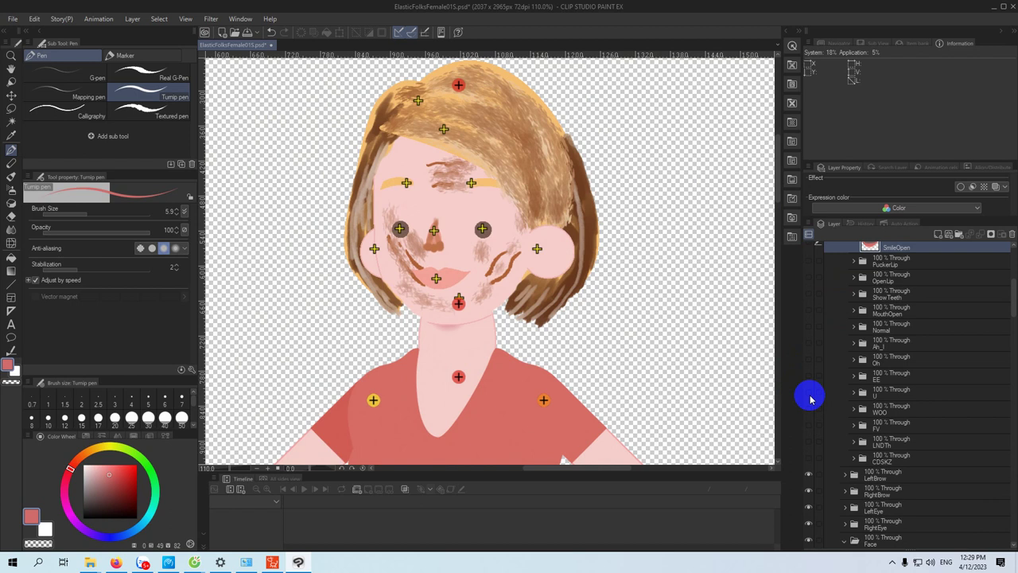
scroll(811, 396, up, 1)
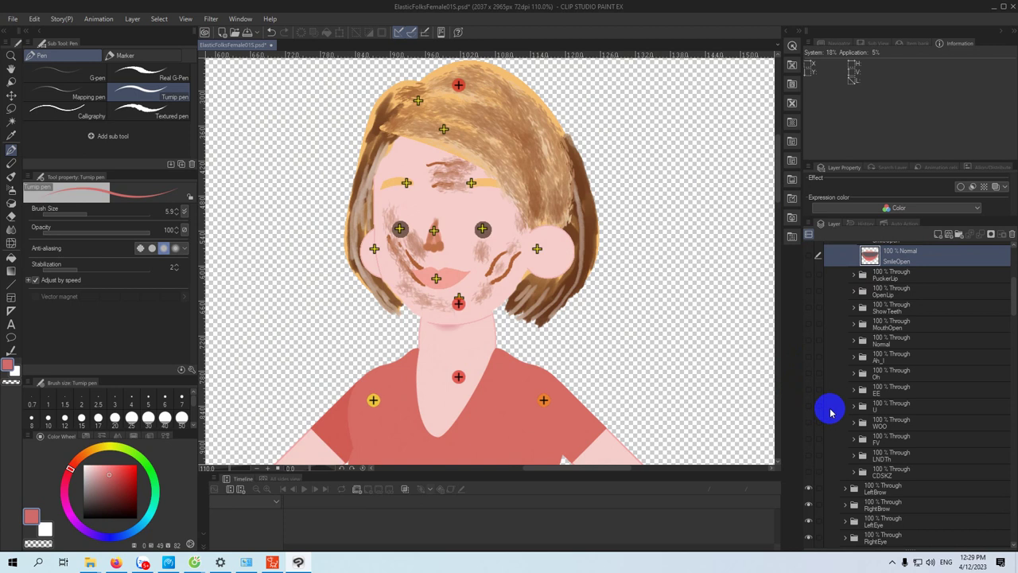
scroll(830, 411, up, 2)
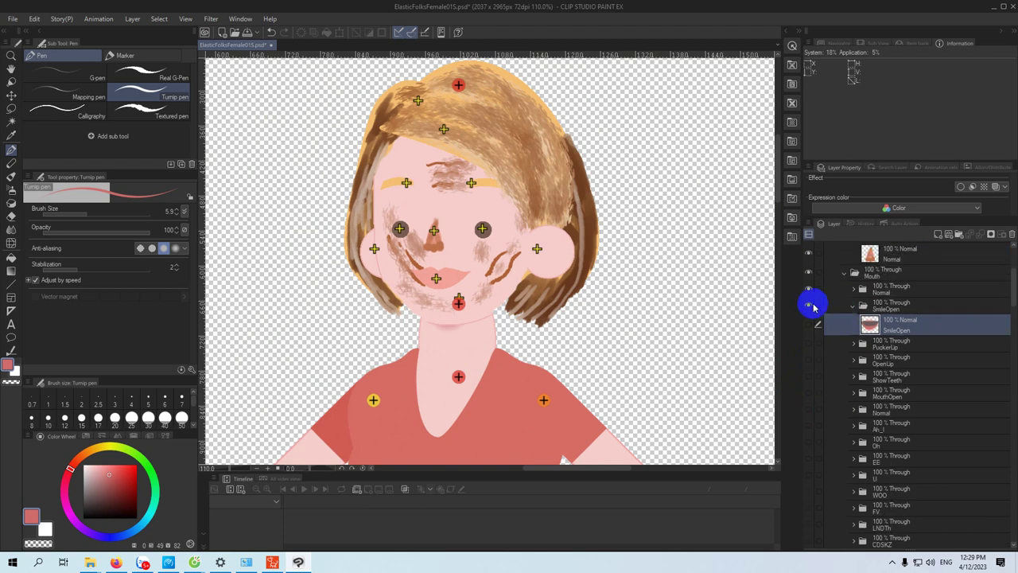
click(852, 305)
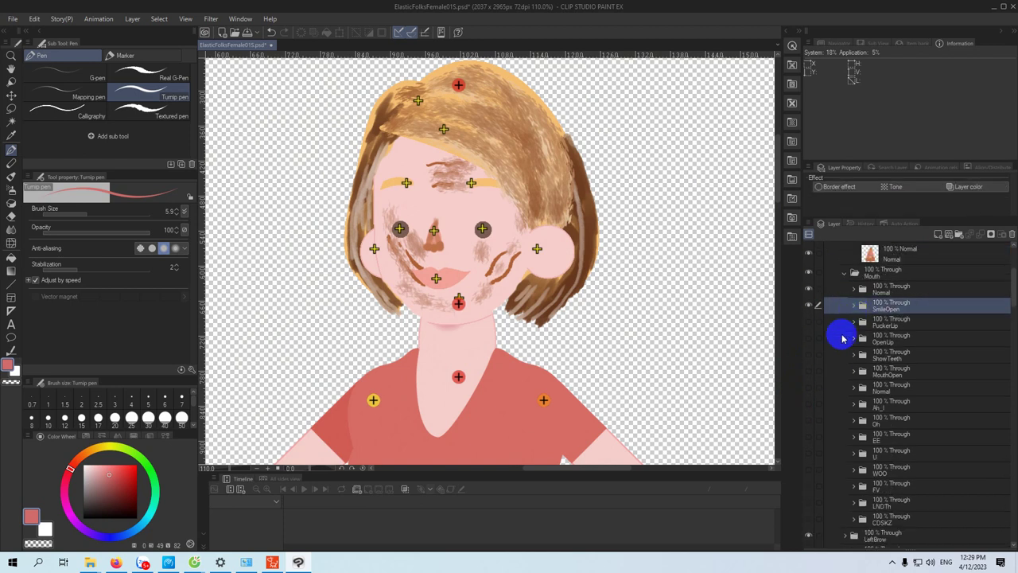
scroll(843, 339, up, 2)
scroll(843, 340, up, 1)
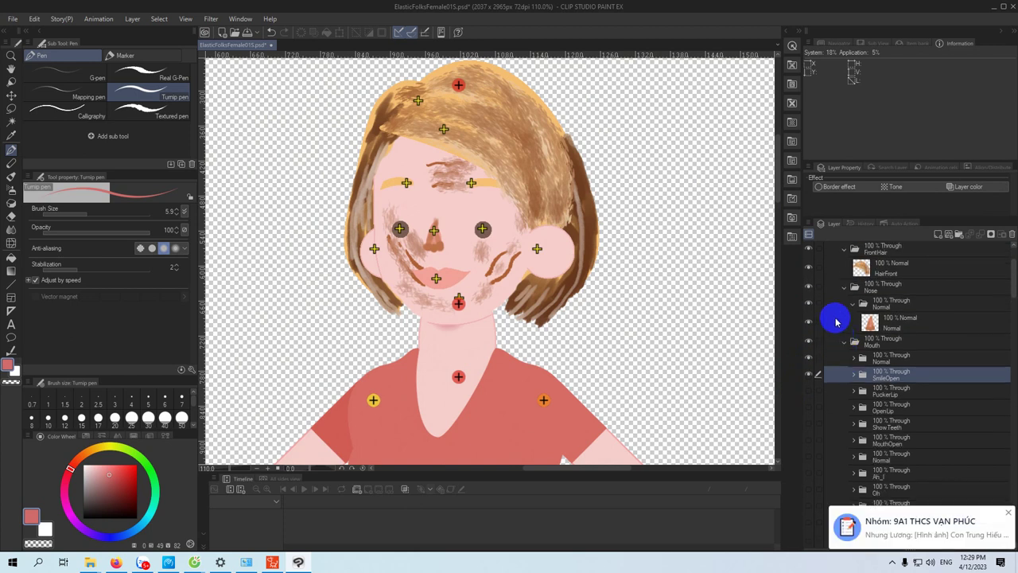
scroll(836, 321, up, 2)
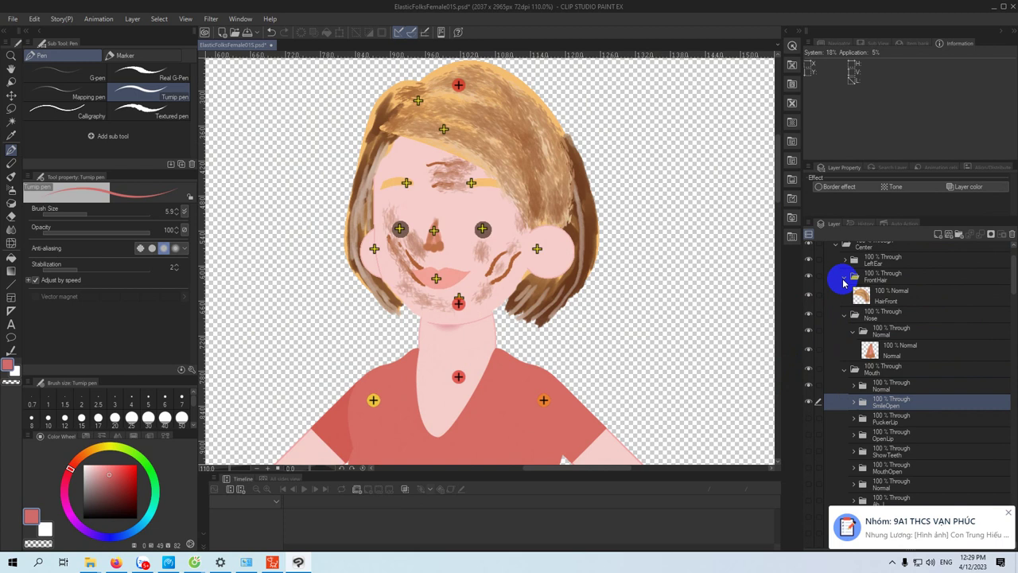
- On the HairFront layer, draw near-black Turnip pen lines from the crown for the centre parting and the right-hand lock's inner edge past the ear
click(861, 292)
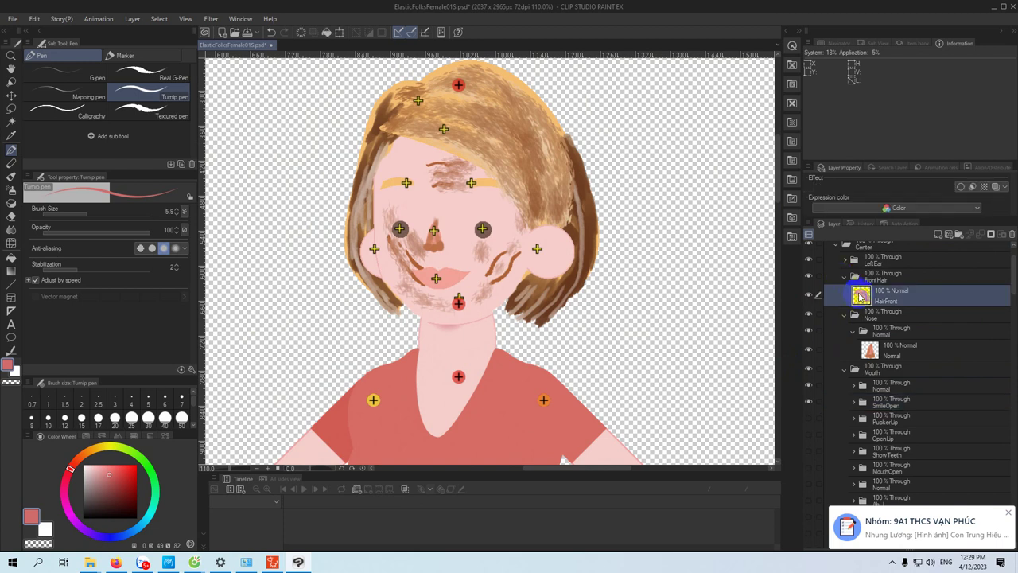
scroll(485, 273, up, 1)
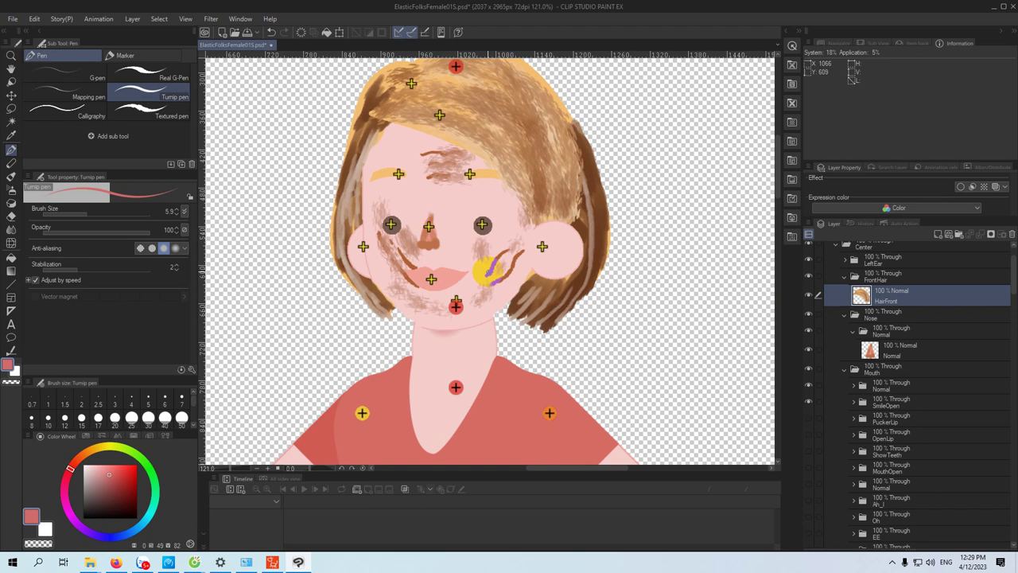
drag(466, 124, 433, 158)
click(94, 510)
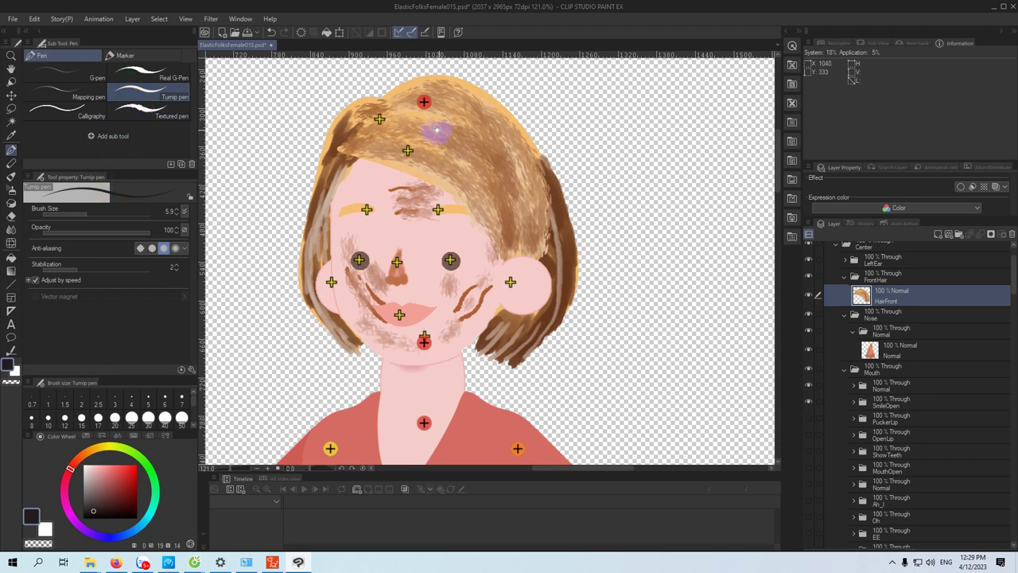
scroll(438, 130, up, 1)
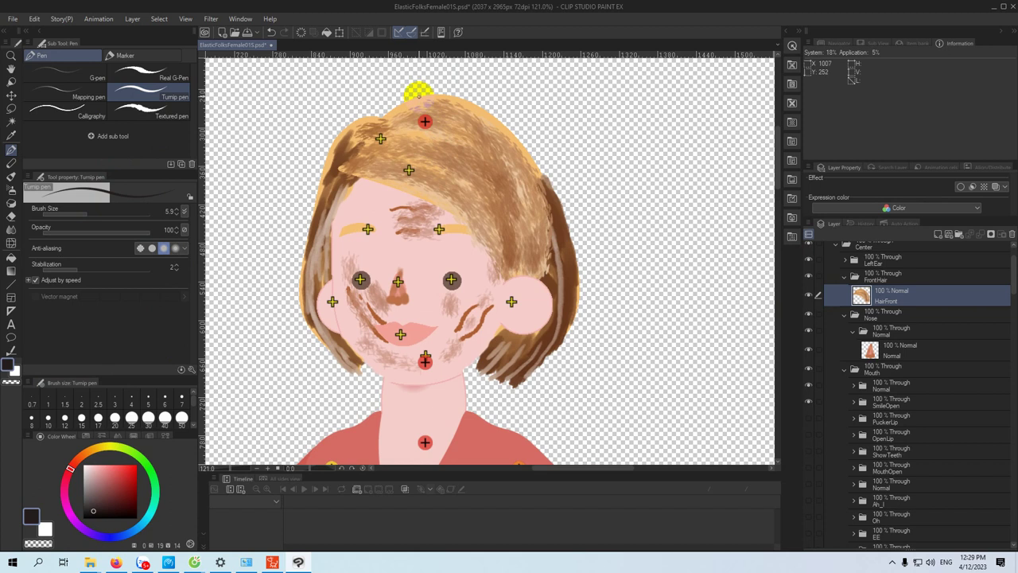
drag(419, 96, 418, 155)
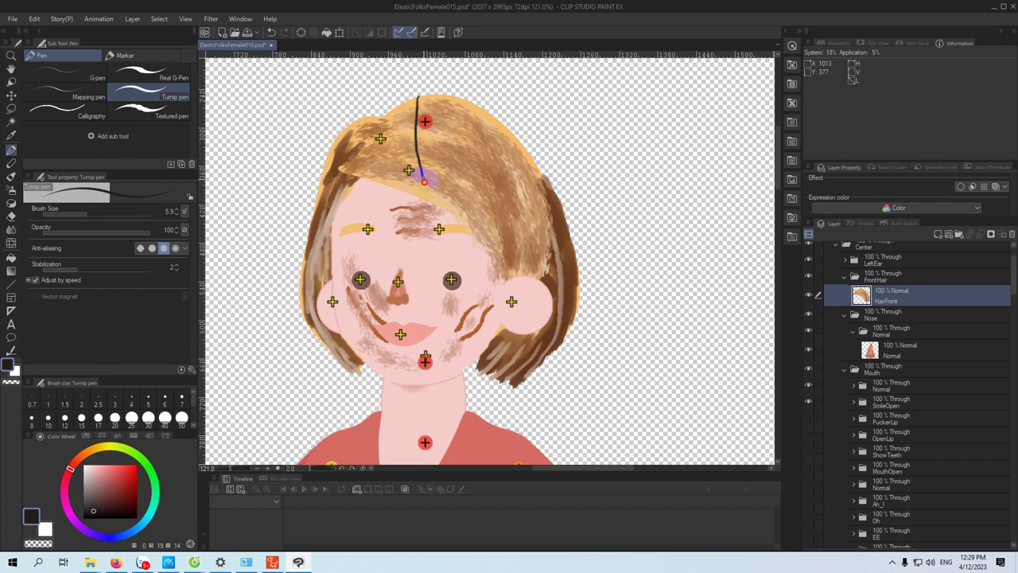
mouse_move(416, 94)
mouse_down()
mouse_move(400, 189)
mouse_move(453, 199)
mouse_move(427, 173)
mouse_move(409, 173)
mouse_move(424, 199)
mouse_move(551, 303)
mouse_up()
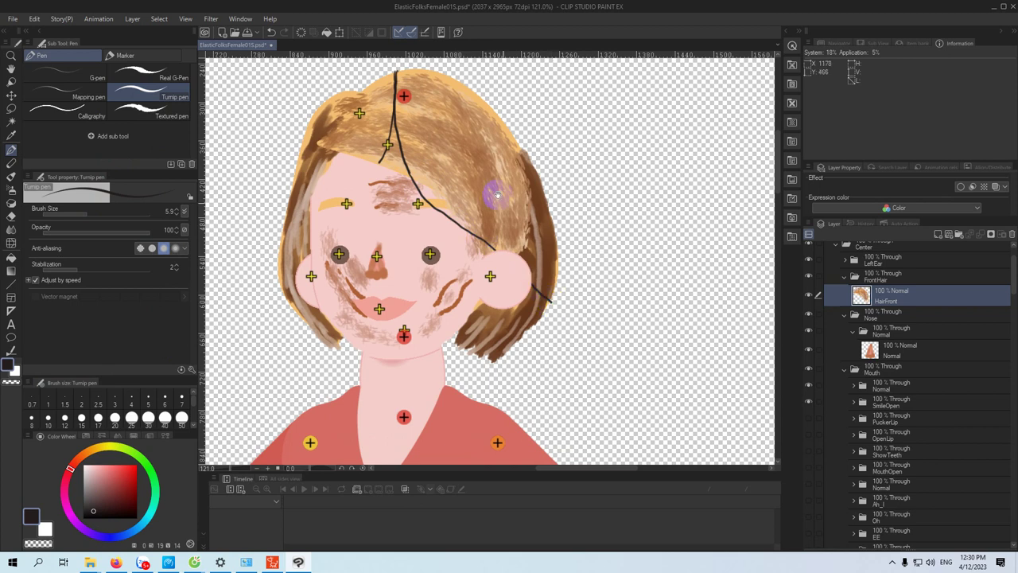
- Outline the right-hand lock's outer edge from the crown to its tip, and both edges of the left-hand lock
drag(491, 170, 494, 182)
mouse_move(406, 110)
mouse_down()
mouse_move(410, 96)
mouse_move(439, 87)
mouse_move(509, 127)
mouse_move(552, 221)
mouse_move(563, 306)
mouse_up()
mouse_move(532, 253)
mouse_down()
mouse_move(525, 239)
mouse_move(534, 242)
mouse_up()
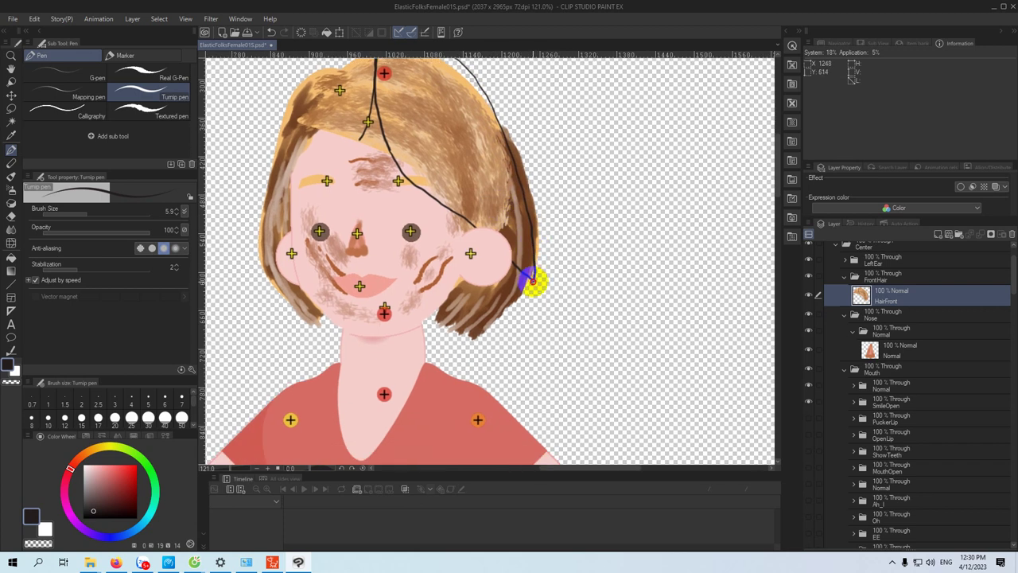
scroll(484, 212, up, 2)
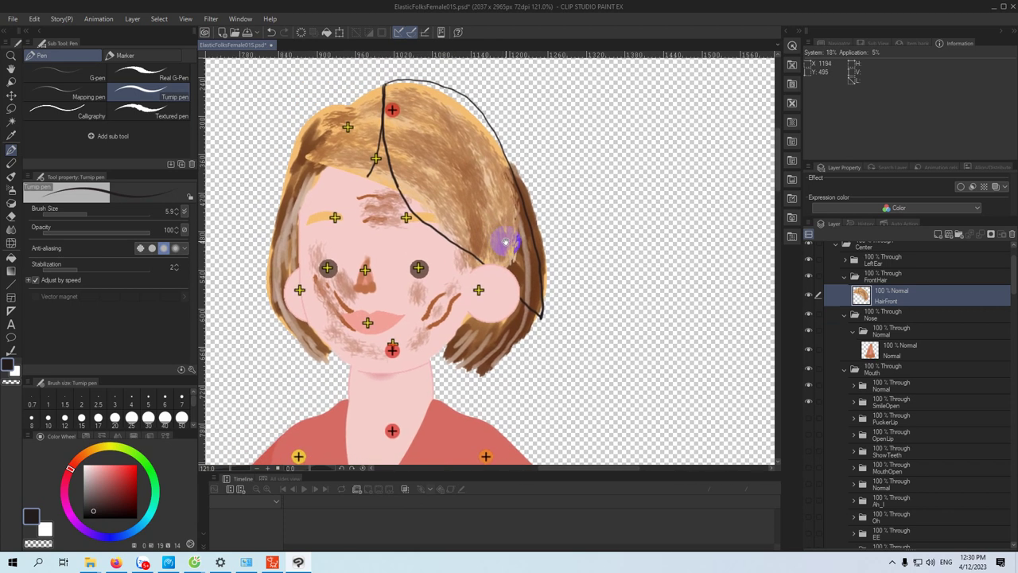
scroll(504, 238, left, 3)
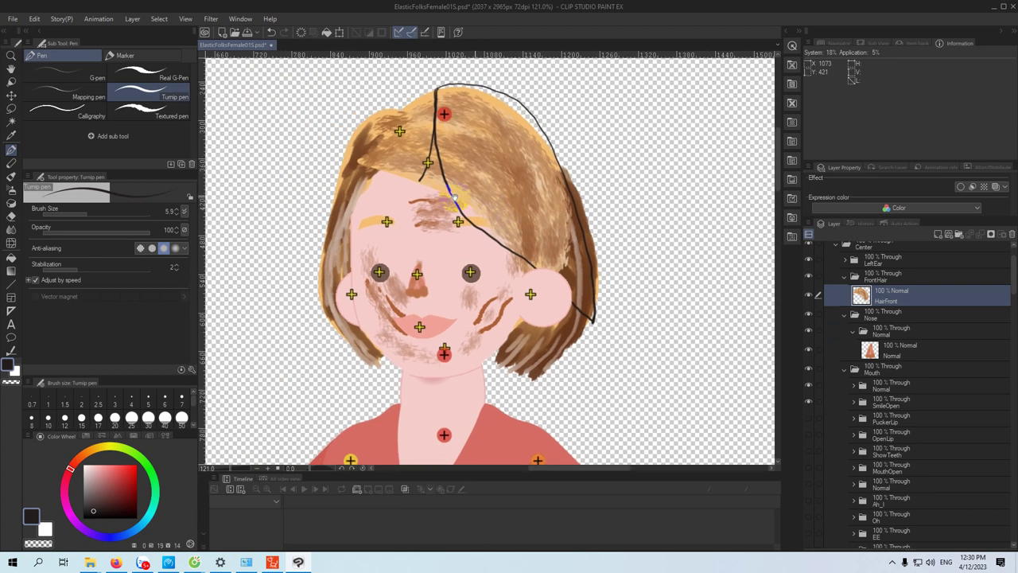
mouse_move(420, 179)
mouse_down()
mouse_move(358, 227)
mouse_move(323, 293)
mouse_up()
mouse_move(435, 89)
mouse_down()
mouse_move(354, 159)
mouse_move(330, 220)
mouse_move(322, 293)
mouse_up()
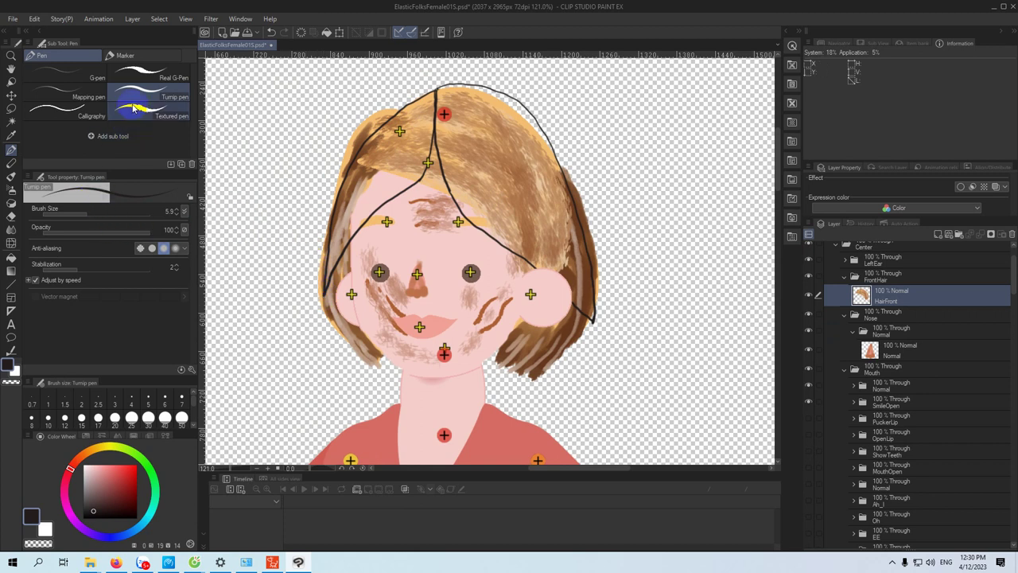
- Set the Turnip pen's brush size to 48.2 and fill both outlined front hair locks with near-black
drag(91, 223, 191, 195)
mouse_move(407, 148)
mouse_down()
mouse_move(333, 263)
mouse_move(365, 179)
mouse_move(337, 242)
mouse_move(352, 173)
mouse_move(351, 181)
mouse_move(404, 148)
mouse_move(429, 100)
mouse_move(370, 160)
mouse_move(396, 127)
mouse_move(366, 158)
mouse_up()
mouse_move(374, 145)
mouse_down()
mouse_move(411, 109)
mouse_move(367, 151)
mouse_move(400, 152)
mouse_move(424, 136)
mouse_move(394, 177)
mouse_move(427, 162)
mouse_up()
mouse_move(377, 201)
mouse_down()
mouse_move(418, 169)
mouse_move(370, 196)
mouse_up()
mouse_move(471, 173)
mouse_down()
mouse_move(416, 112)
mouse_move(426, 159)
mouse_move(412, 114)
mouse_move(414, 142)
mouse_move(434, 183)
mouse_move(481, 221)
mouse_move(430, 160)
mouse_move(467, 205)
mouse_move(411, 165)
mouse_move(454, 209)
mouse_move(469, 188)
mouse_move(428, 132)
mouse_move(450, 164)
mouse_move(433, 111)
mouse_move(406, 97)
mouse_move(407, 150)
mouse_move(410, 85)
mouse_move(472, 178)
mouse_move(429, 90)
mouse_move(448, 103)
mouse_move(433, 103)
mouse_move(477, 148)
mouse_up()
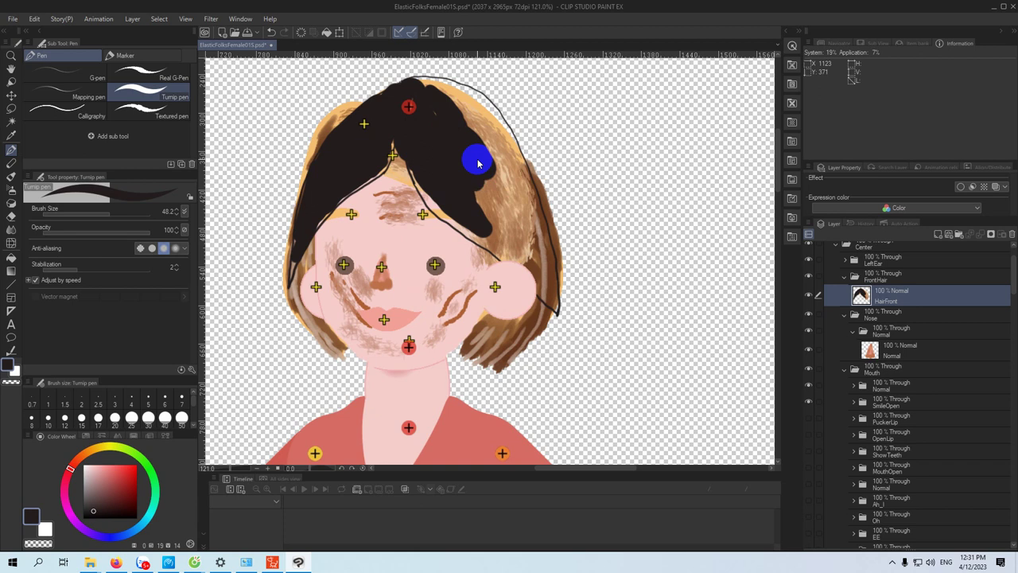
mouse_move(482, 175)
mouse_down()
mouse_move(492, 227)
mouse_move(429, 188)
mouse_move(528, 260)
mouse_move(549, 299)
mouse_move(529, 230)
mouse_move(515, 199)
mouse_move(522, 237)
mouse_move(487, 165)
mouse_move(507, 200)
mouse_move(499, 158)
mouse_move(524, 198)
mouse_move(536, 235)
mouse_move(478, 125)
mouse_move(424, 82)
mouse_move(481, 101)
mouse_move(523, 164)
mouse_move(528, 182)
mouse_move(471, 101)
mouse_move(492, 118)
mouse_move(543, 235)
mouse_up()
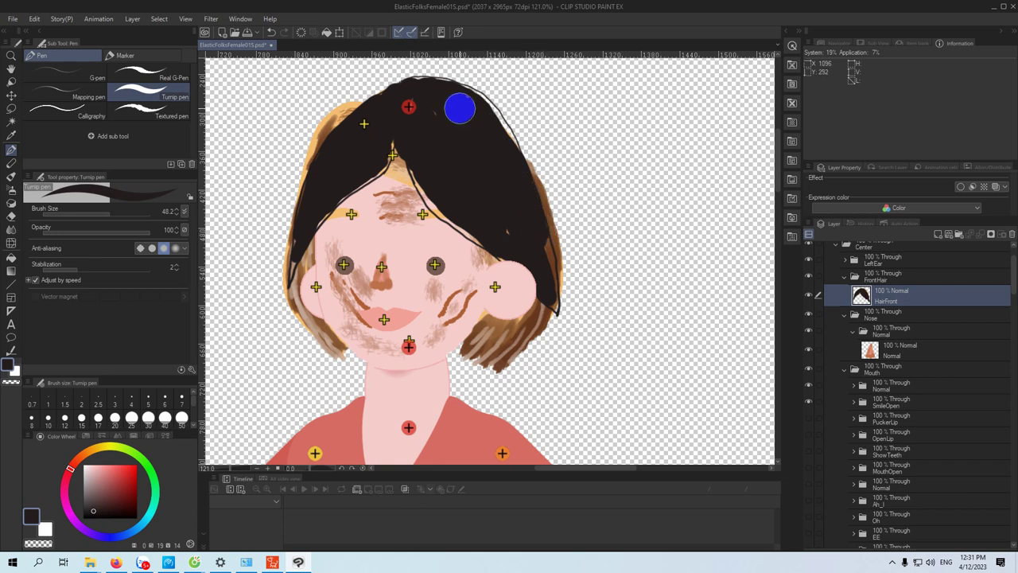
- Reduce the brush size to 13.5 and fill the gaps along the crown and the right-hand lock's edges down to its tip
scroll(454, 118, up, 2)
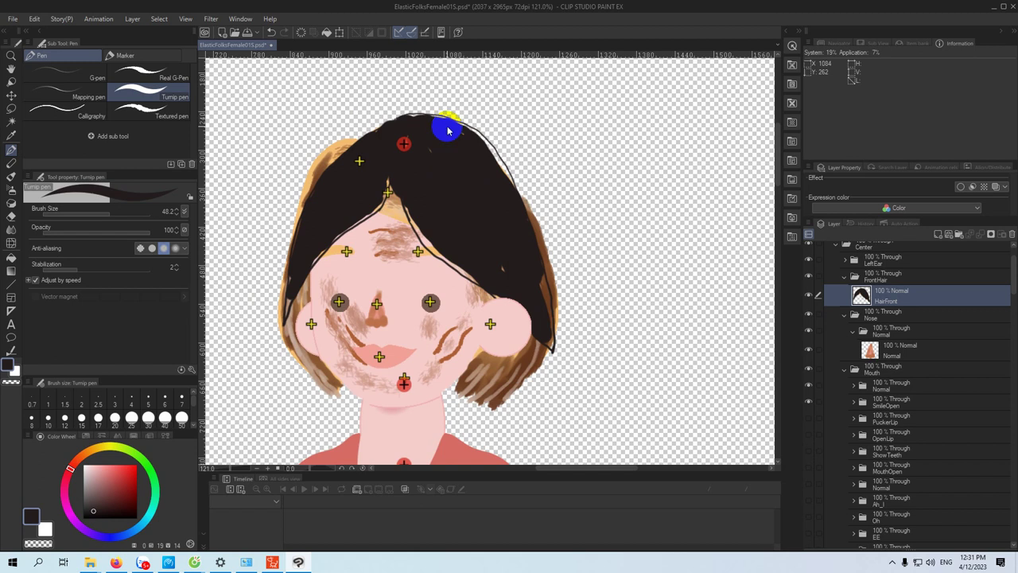
scroll(448, 130, up, 1)
key(ctrl+plus)
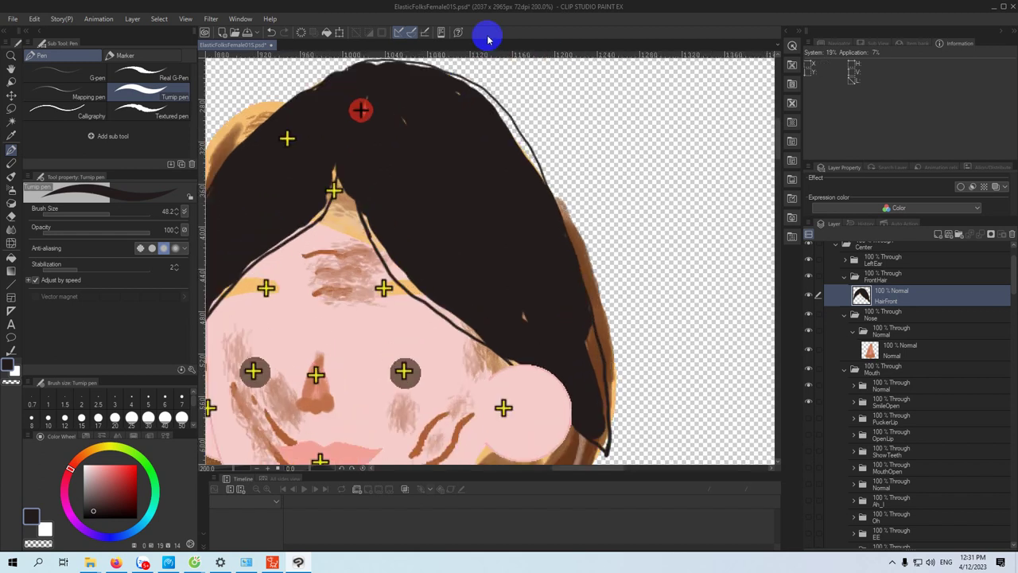
drag(432, 103, 432, 161)
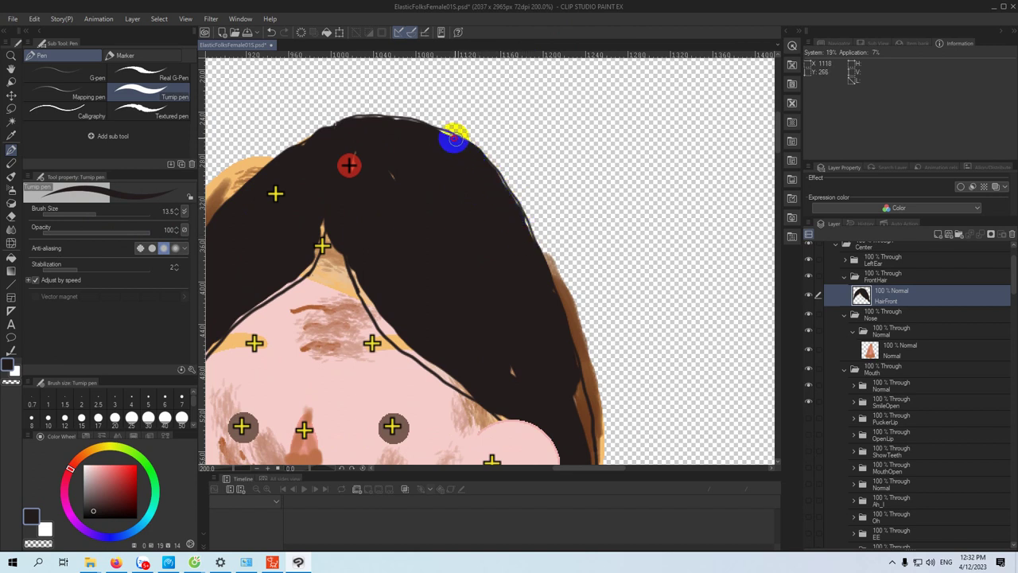
scroll(403, 218, down, 3)
scroll(402, 218, left, 1)
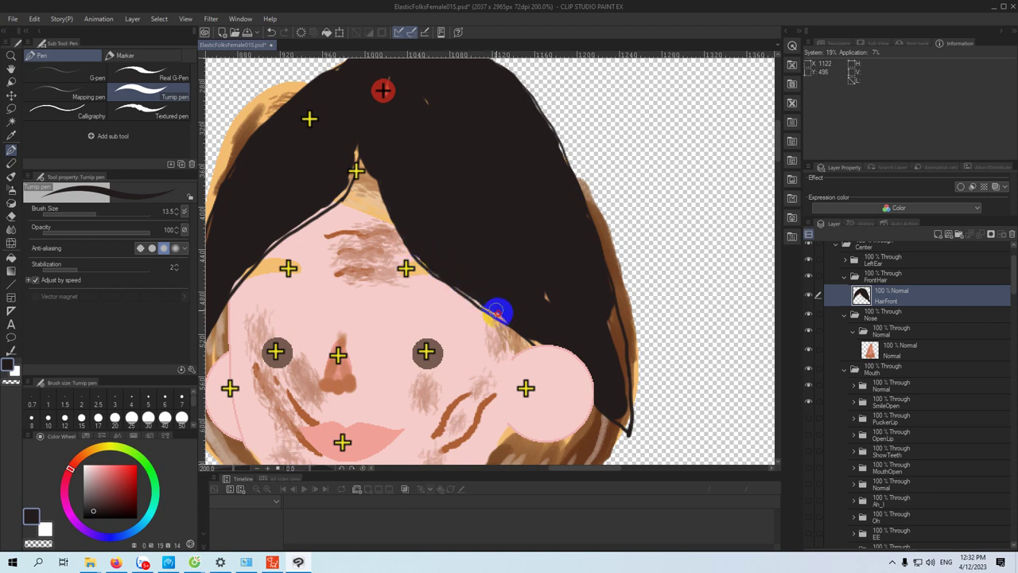
scroll(471, 296, down, 2)
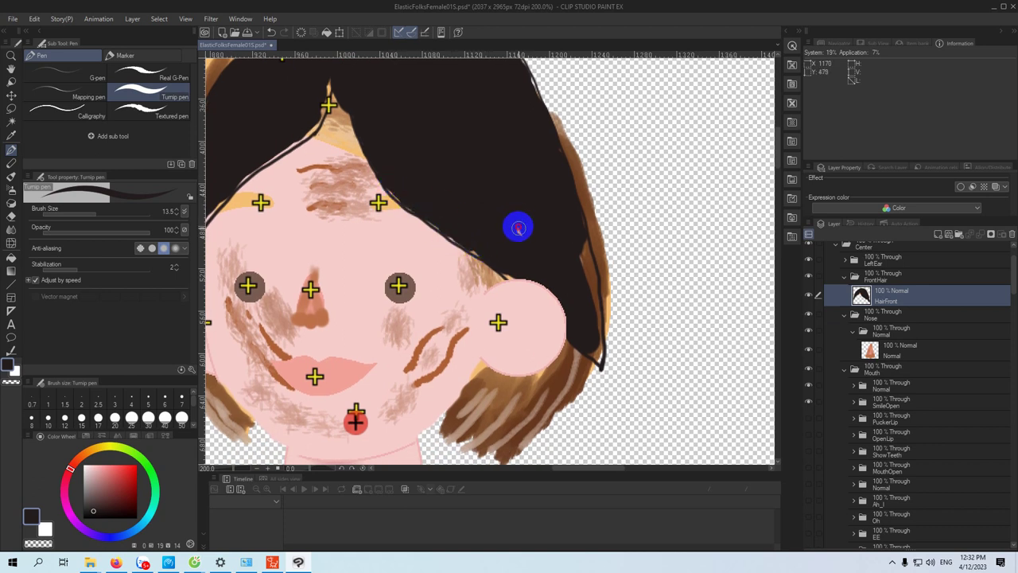
mouse_move(580, 241)
mouse_down()
mouse_move(593, 284)
mouse_move(593, 355)
mouse_up()
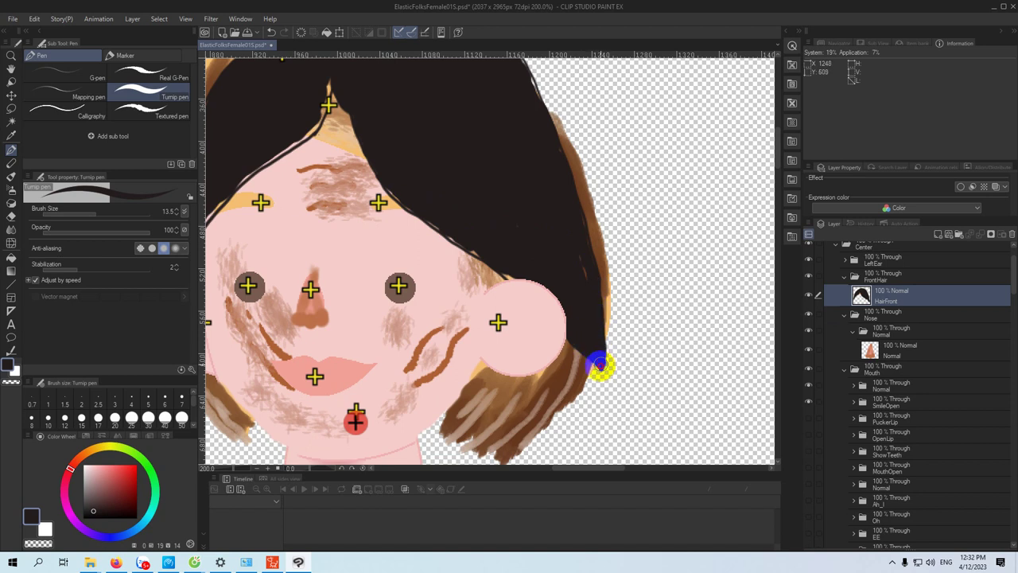
- Fill the remaining gaps along the left-hand lock's edges down to its tip beside the ear
scroll(486, 233, left, 5)
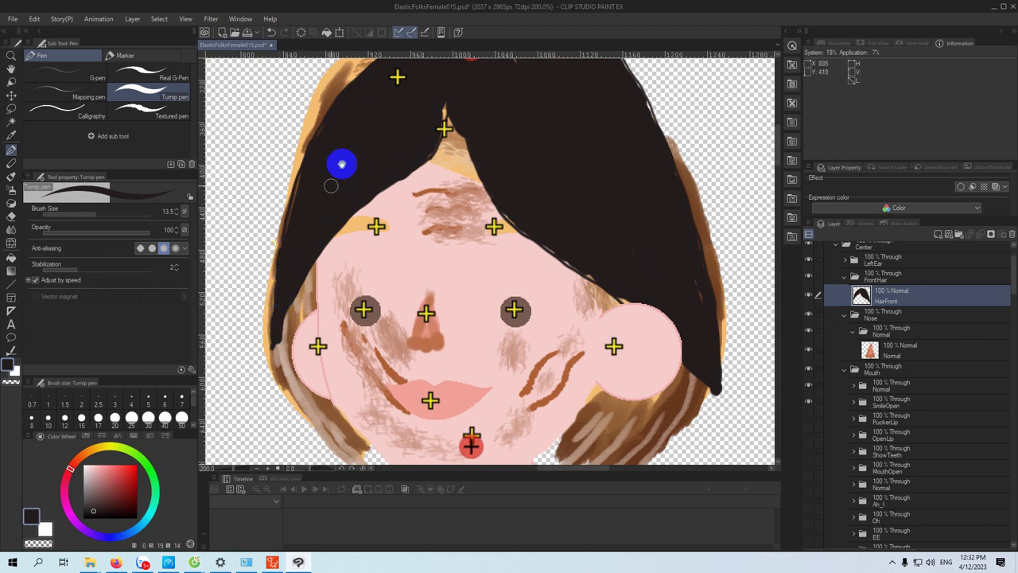
scroll(339, 196, up, 2)
scroll(339, 196, down, 4)
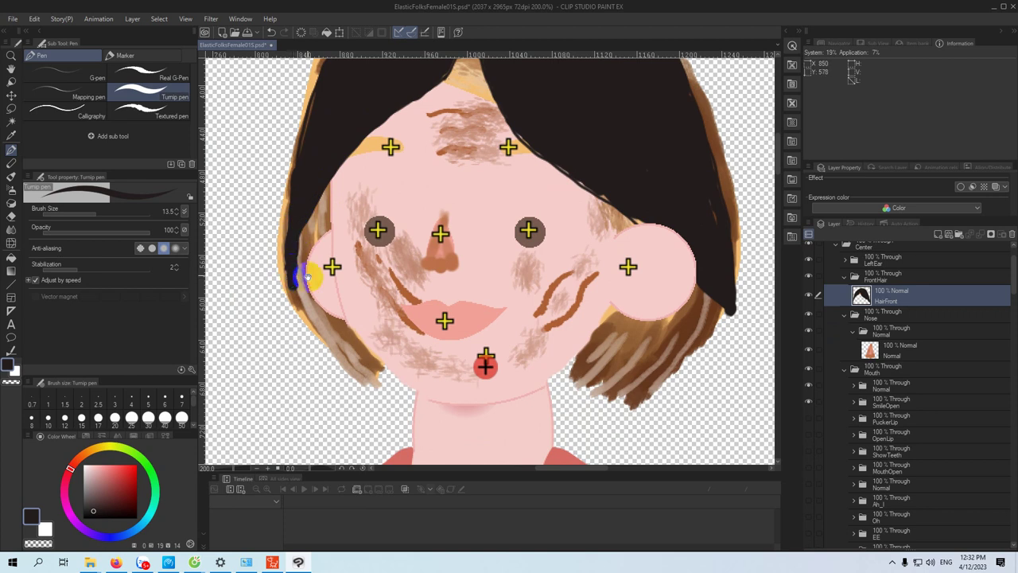
scroll(305, 274, down, 1)
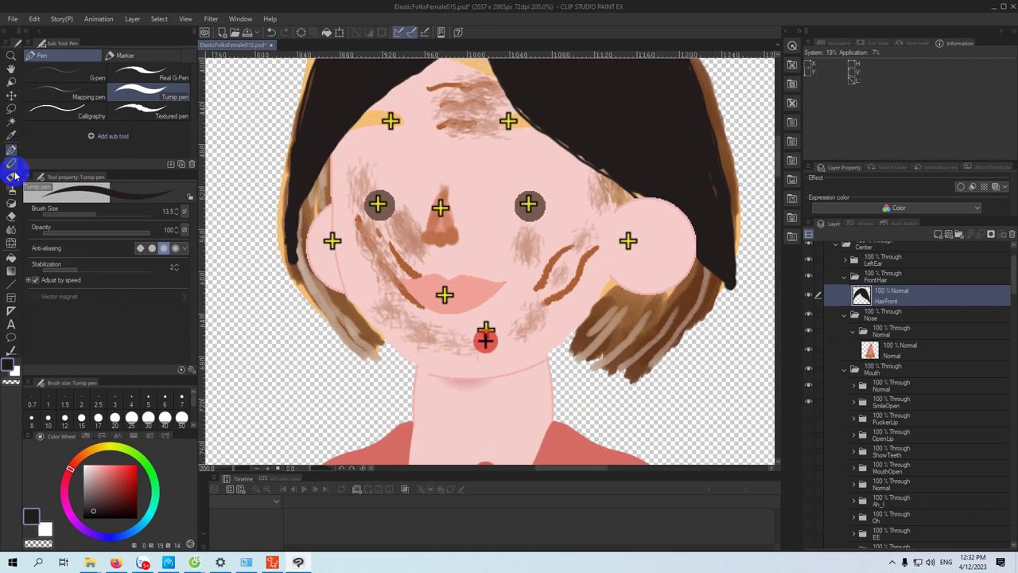
- Switch to the Pastel group's Chalk brush and bring the character's shirt into view
click(10, 165)
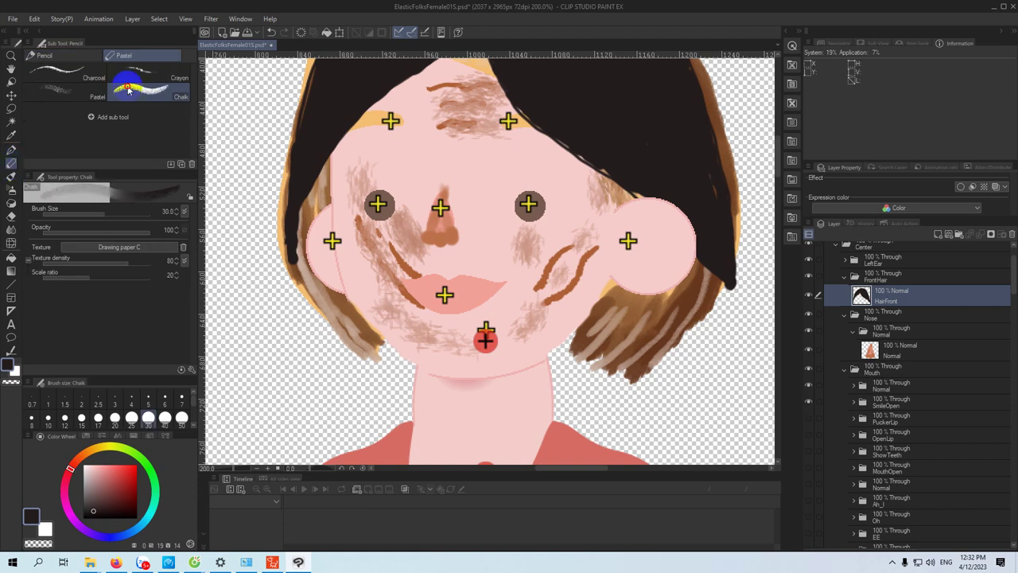
drag(410, 213, 377, 205)
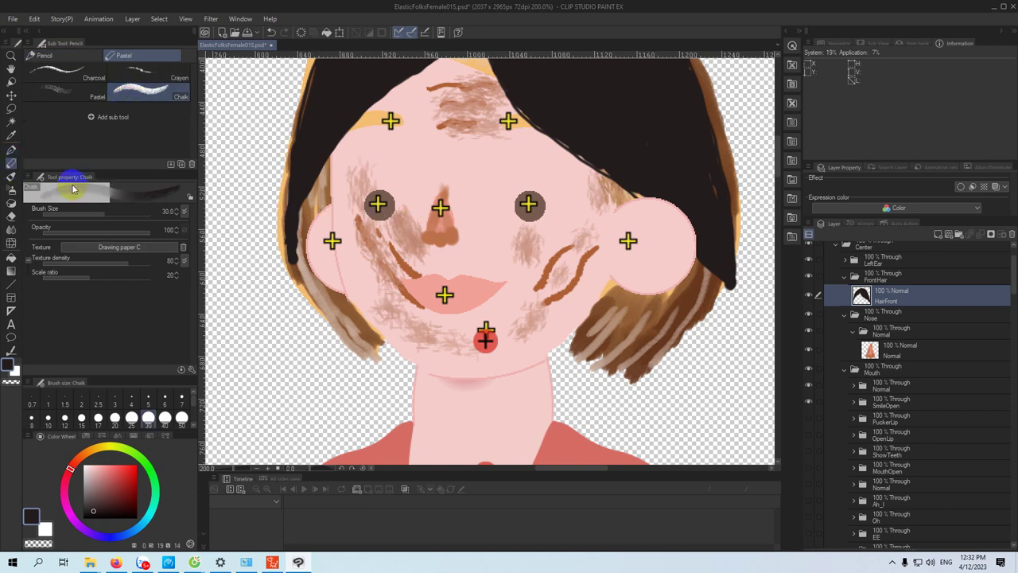
drag(329, 277, 390, 293)
scroll(390, 292, down, 5)
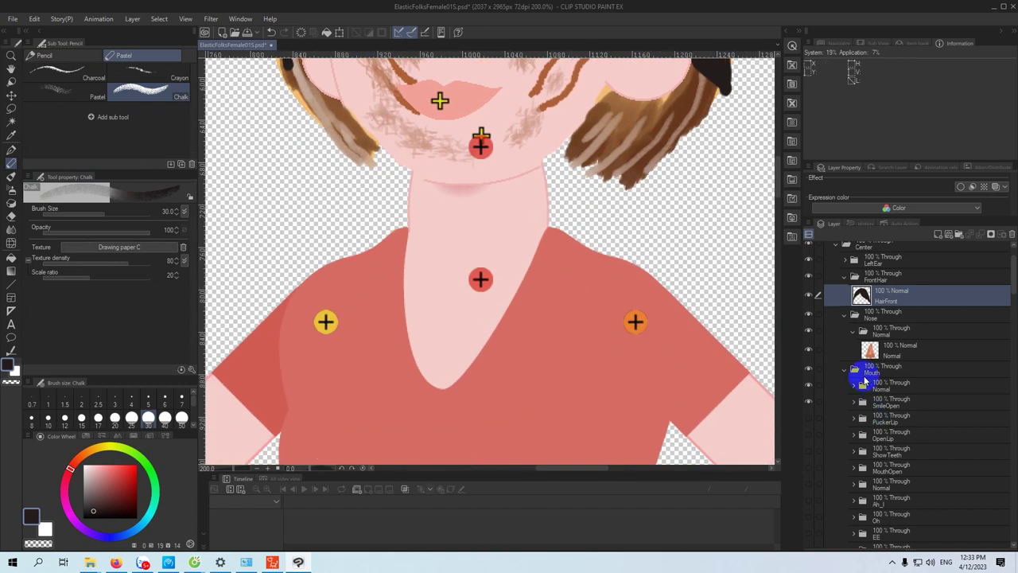
- Collapse the FrontHair and Nose groups, and the Center group that contains all the head parts
scroll(864, 379, down, 2)
scroll(870, 382, up, 2)
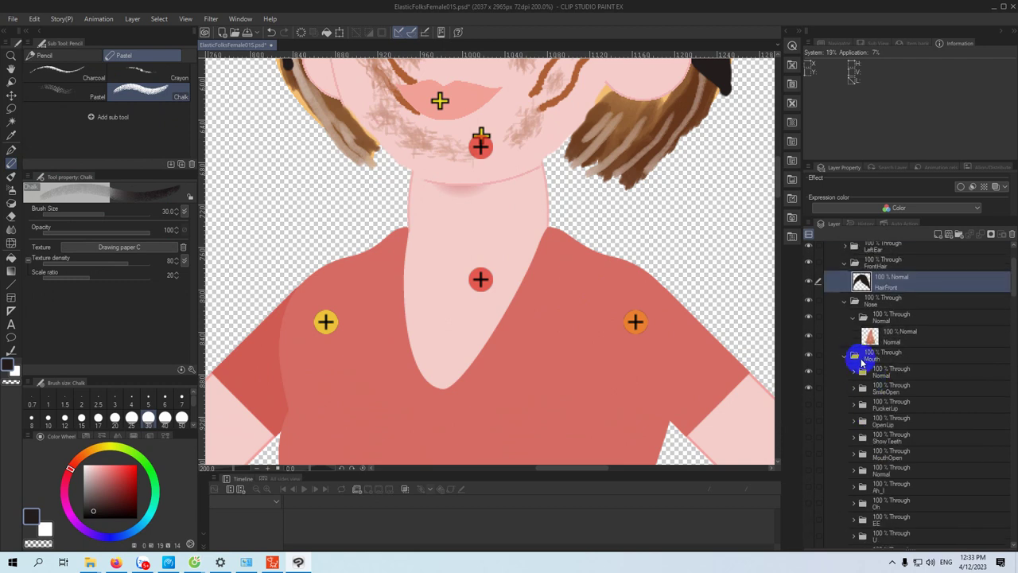
click(844, 265)
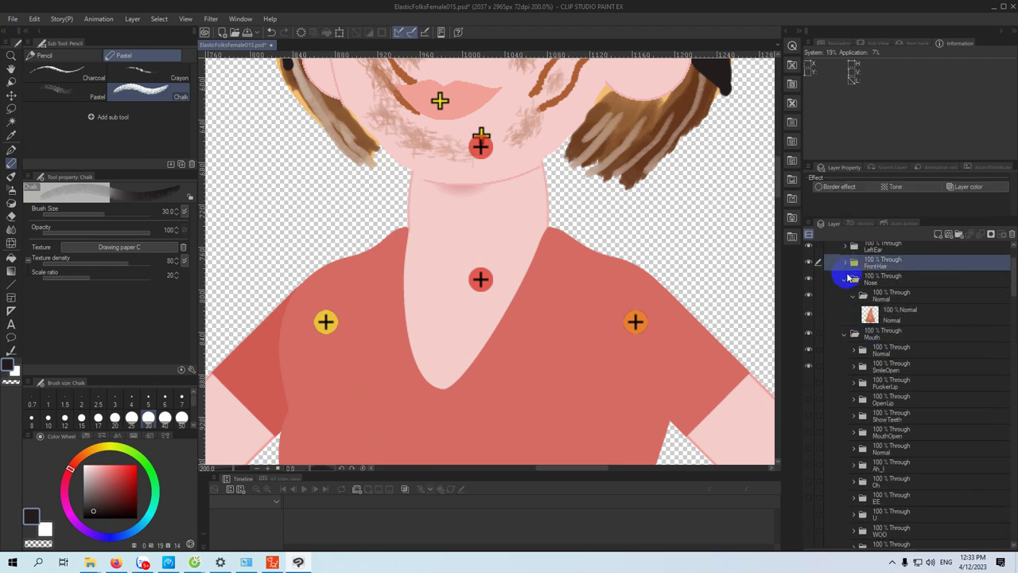
scroll(867, 366, down, 10)
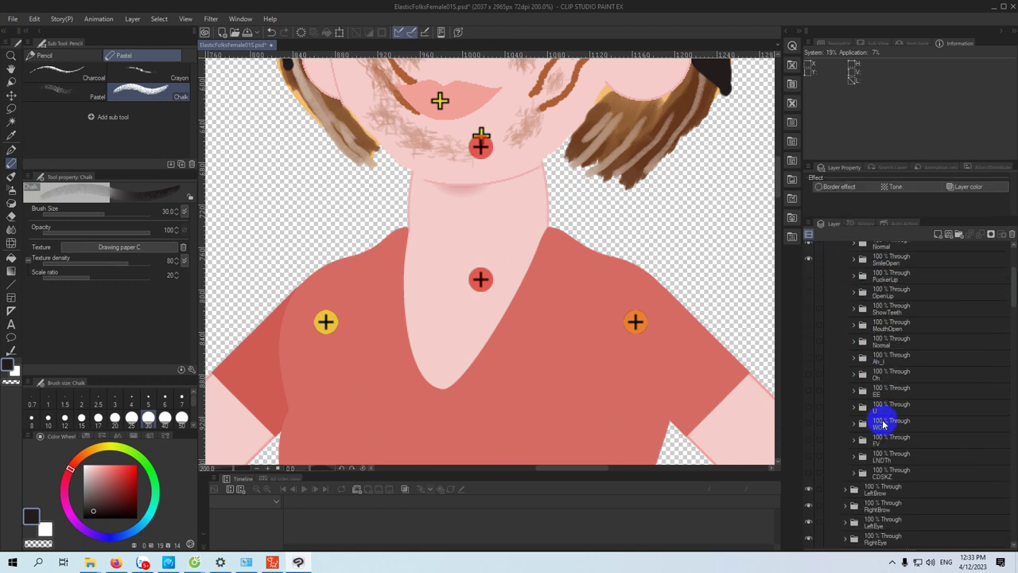
scroll(887, 433, up, 1)
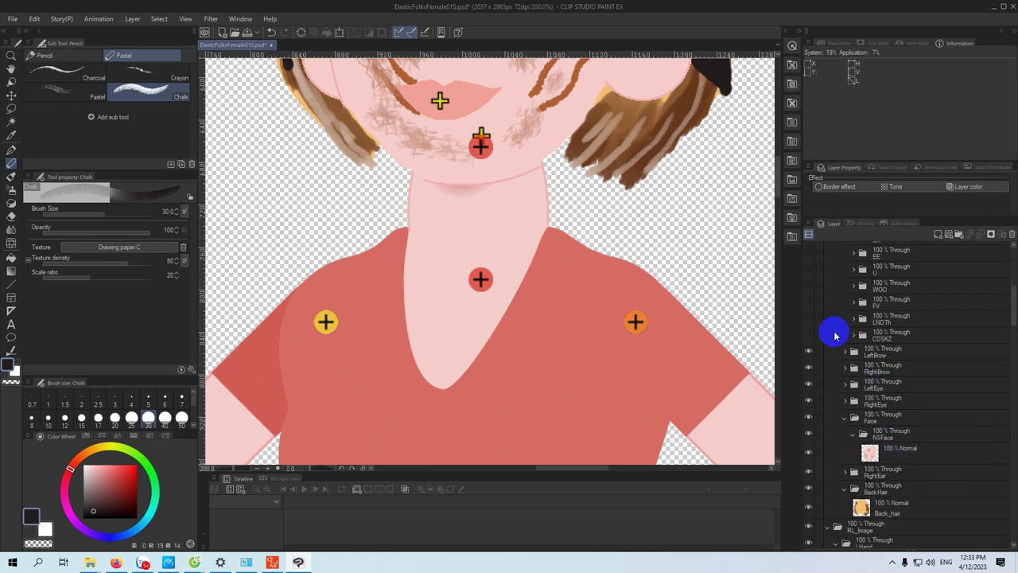
scroll(836, 326, up, 3)
scroll(836, 330, up, 3)
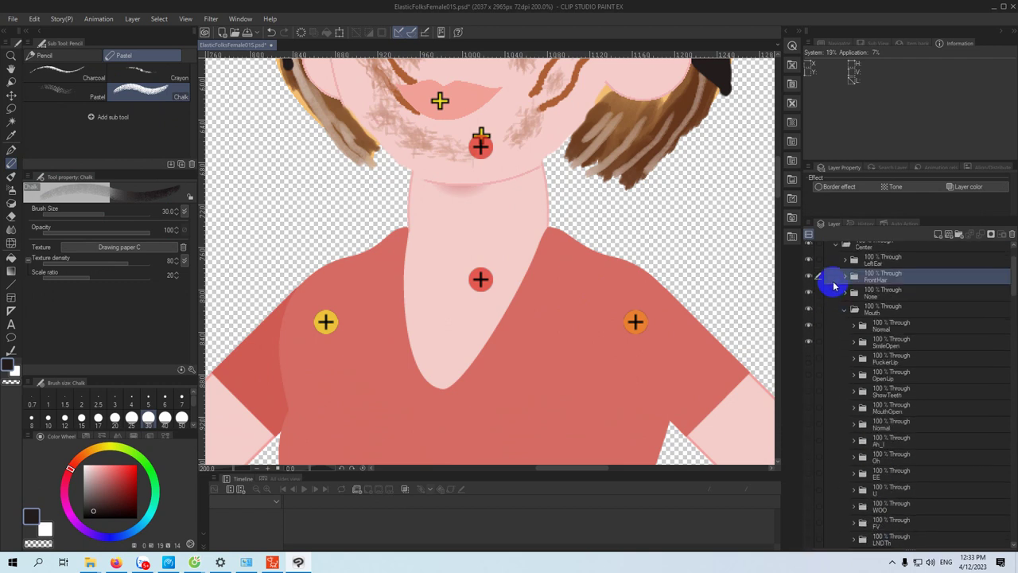
scroll(835, 288, up, 3)
click(836, 303)
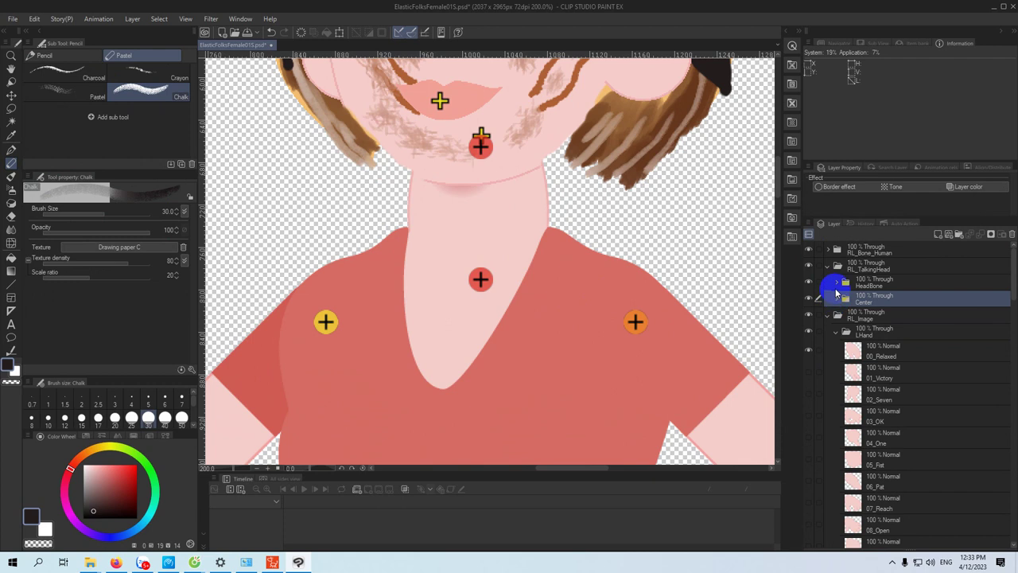
- Select the img_group_Hip layer inside the Hip group of RL_Image
scroll(846, 354, down, 3)
scroll(869, 390, down, 12)
scroll(873, 404, down, 1)
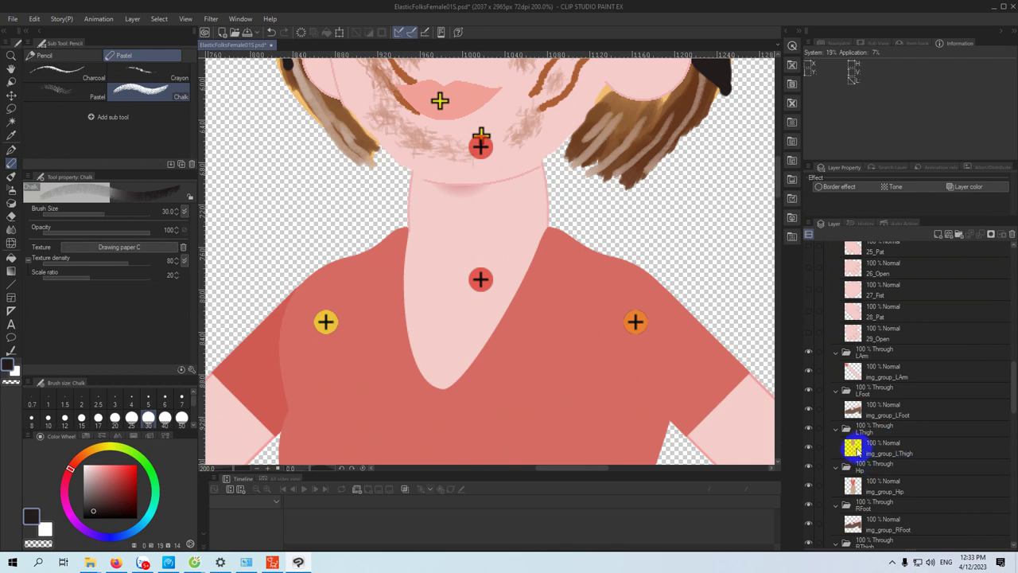
click(852, 484)
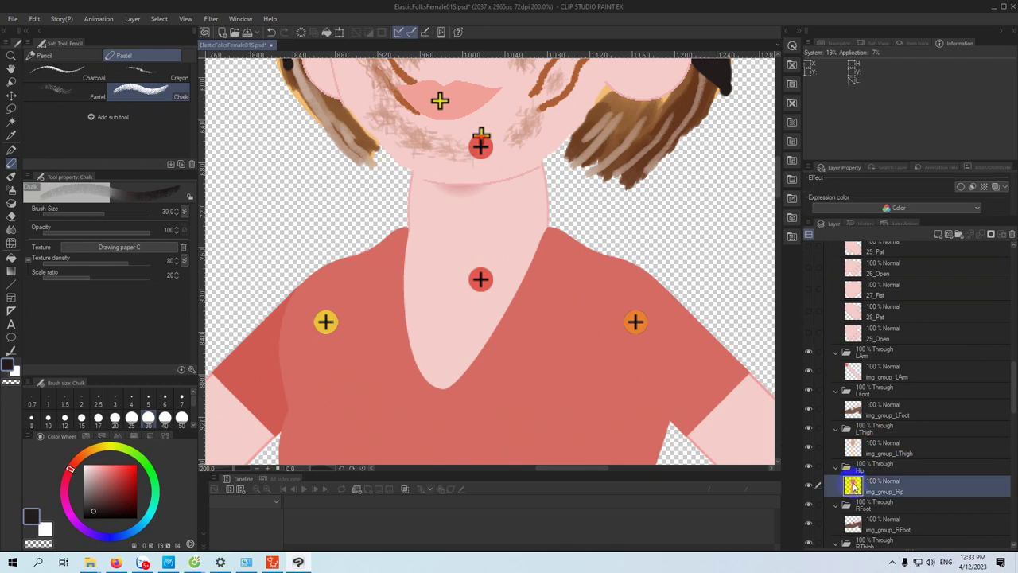
- Toggle the img_group_Hip layer off and back on while examining which parts of the torso and waist it covers
click(808, 484)
click(808, 484)
drag(598, 379, 600, 214)
drag(596, 296, 596, 289)
drag(582, 348, 562, 206)
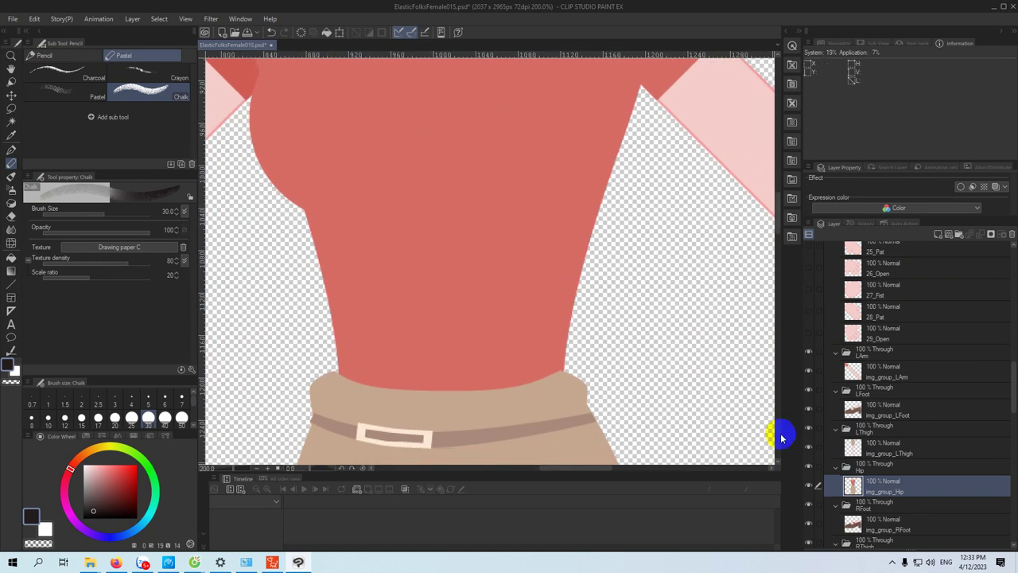
drag(548, 345, 541, 216)
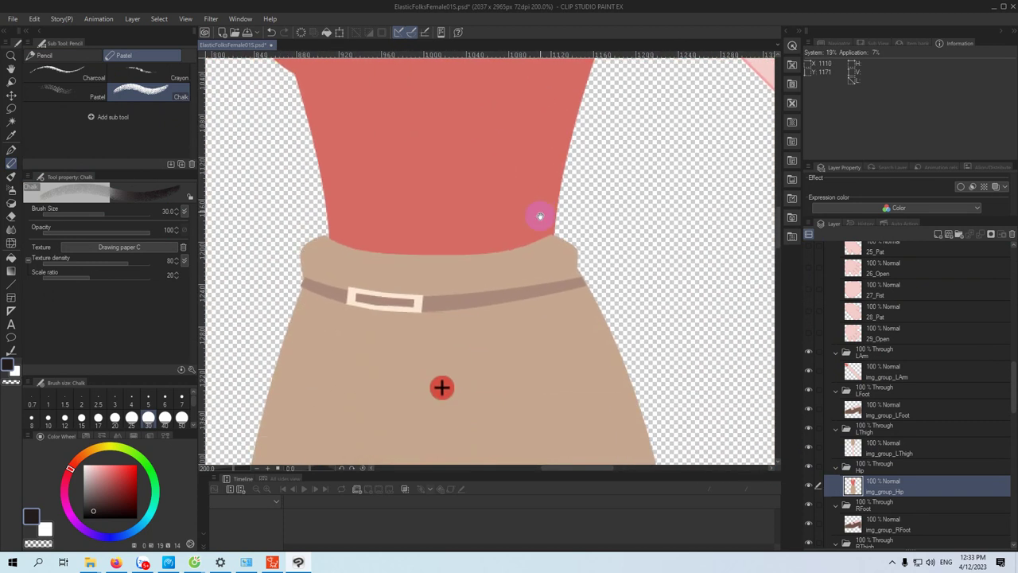
click(809, 487)
click(809, 487)
drag(556, 302, 534, 334)
drag(521, 171, 507, 324)
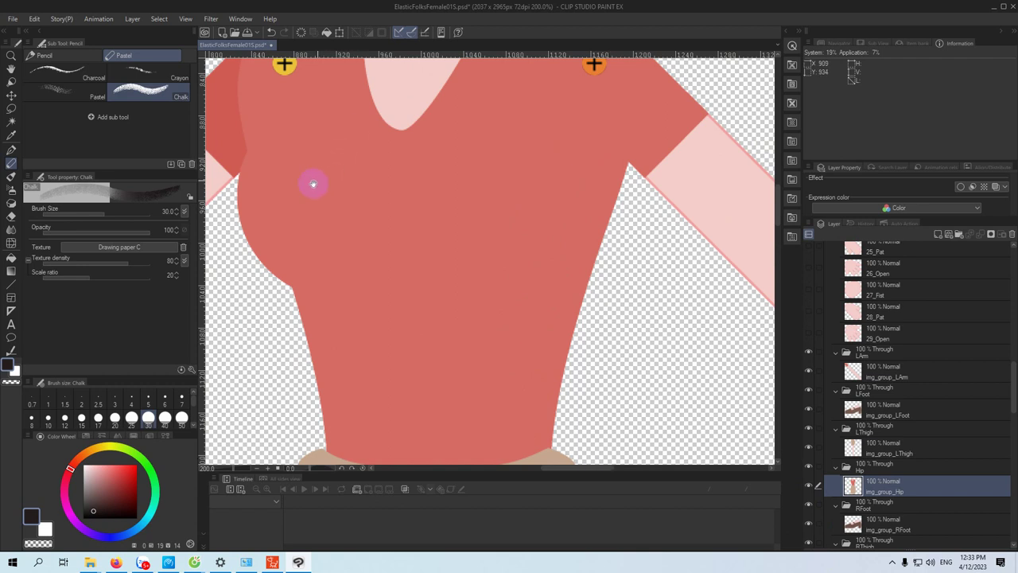
- Switch to the Thick paint group's Oil paint brush for repainting the character's torso
scroll(328, 218, down, 4)
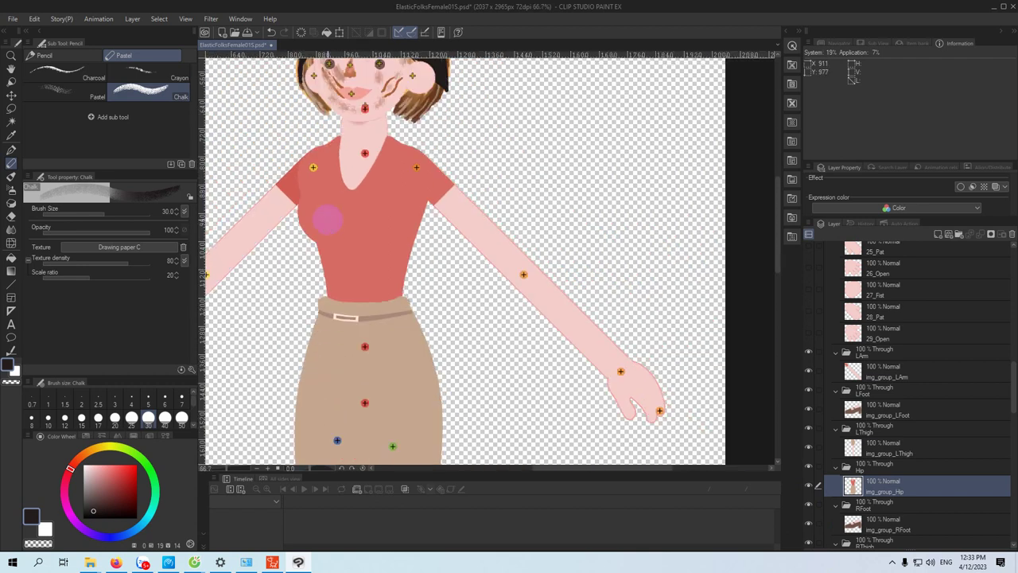
drag(377, 231, 404, 291)
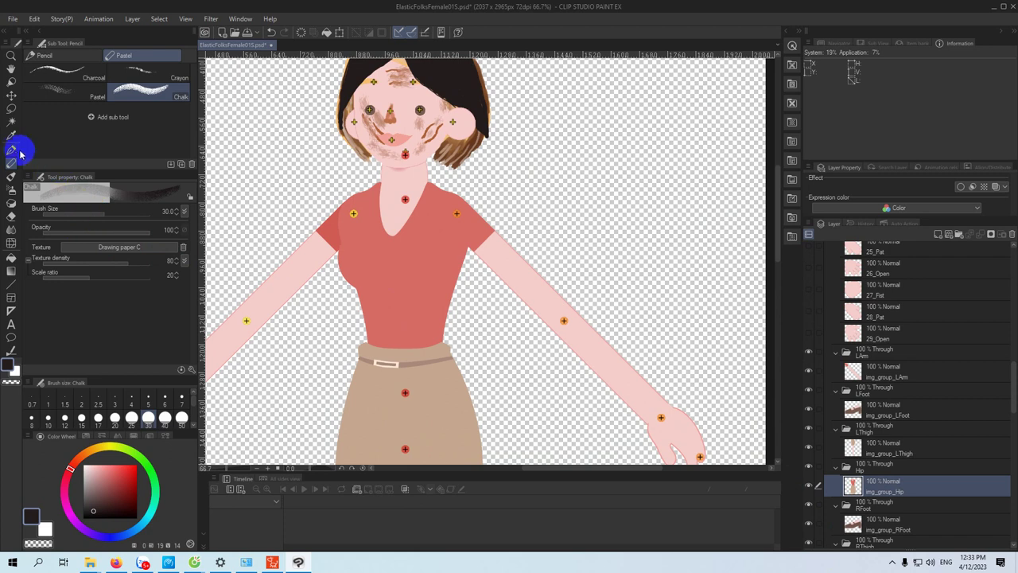
click(12, 148)
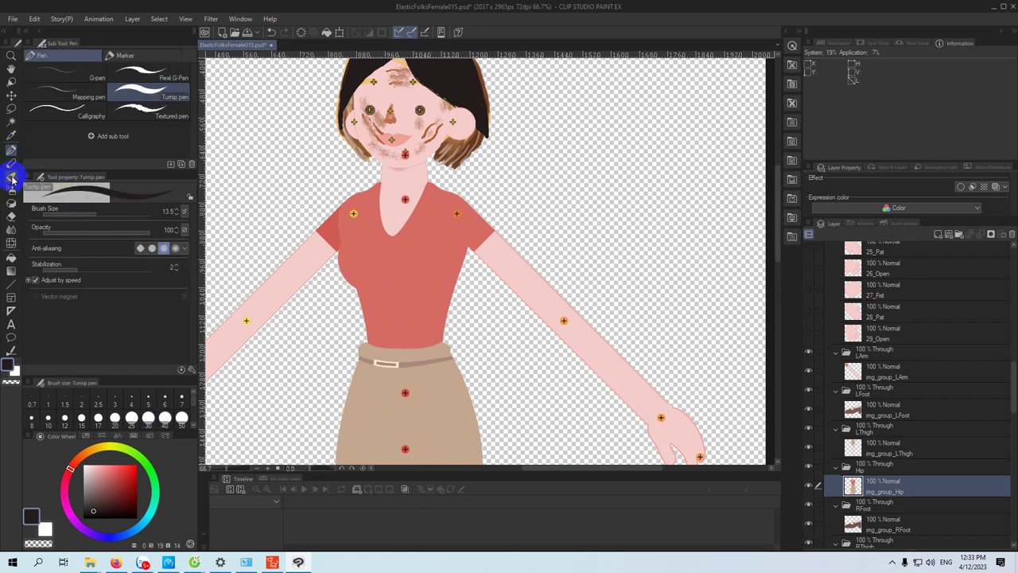
click(10, 181)
click(60, 111)
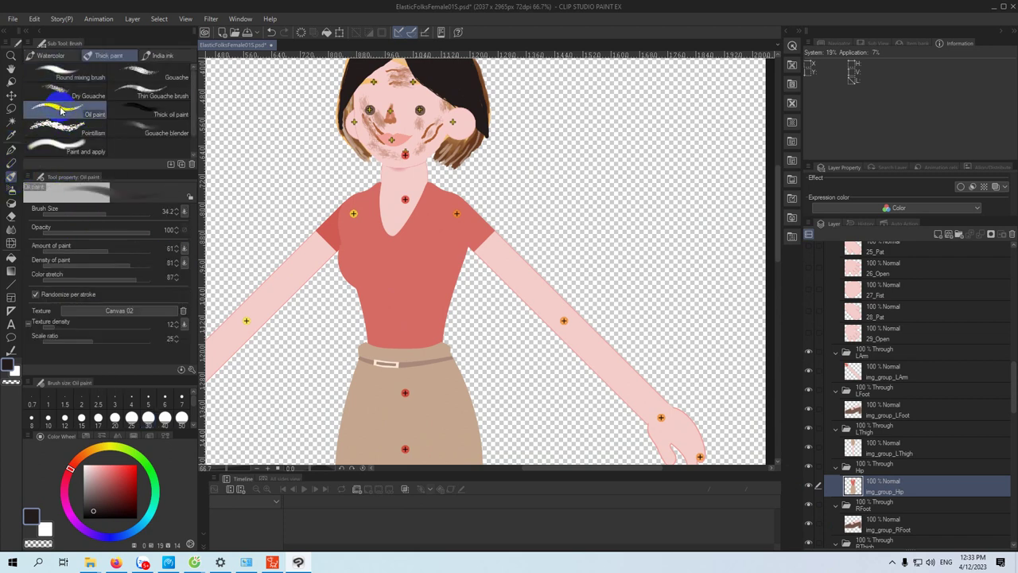
- Outline both sides of the torso in near-black and draw a new shirt hem across the skirt below the belt
scroll(387, 246, down, 3)
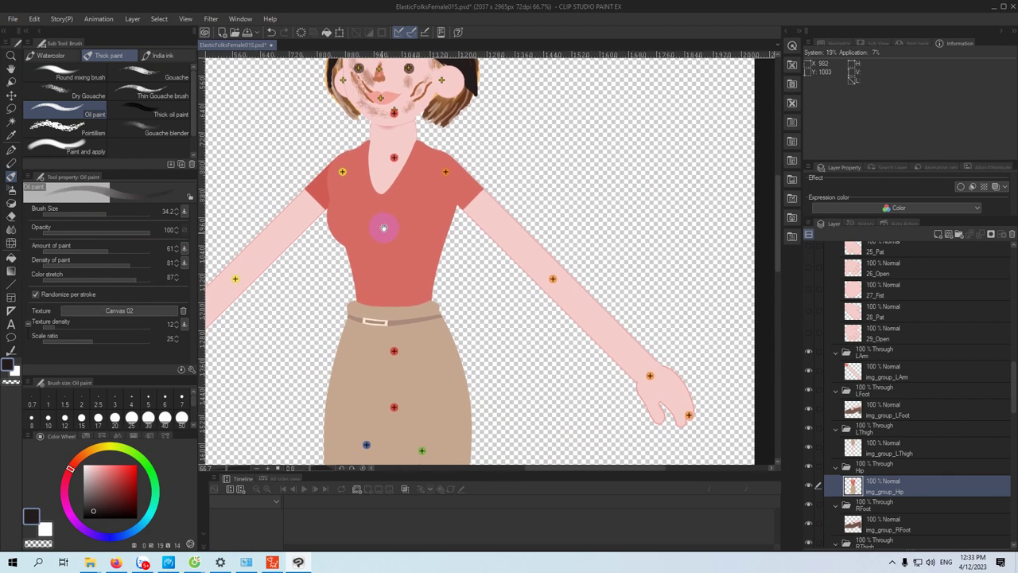
drag(370, 252, 378, 232)
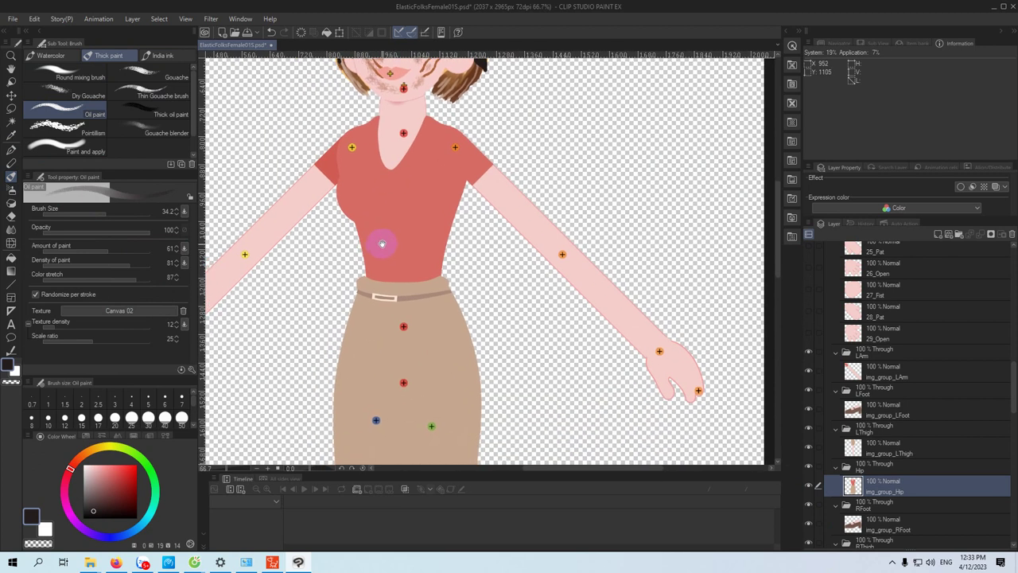
scroll(381, 245, down, 3)
scroll(418, 188, down, 1)
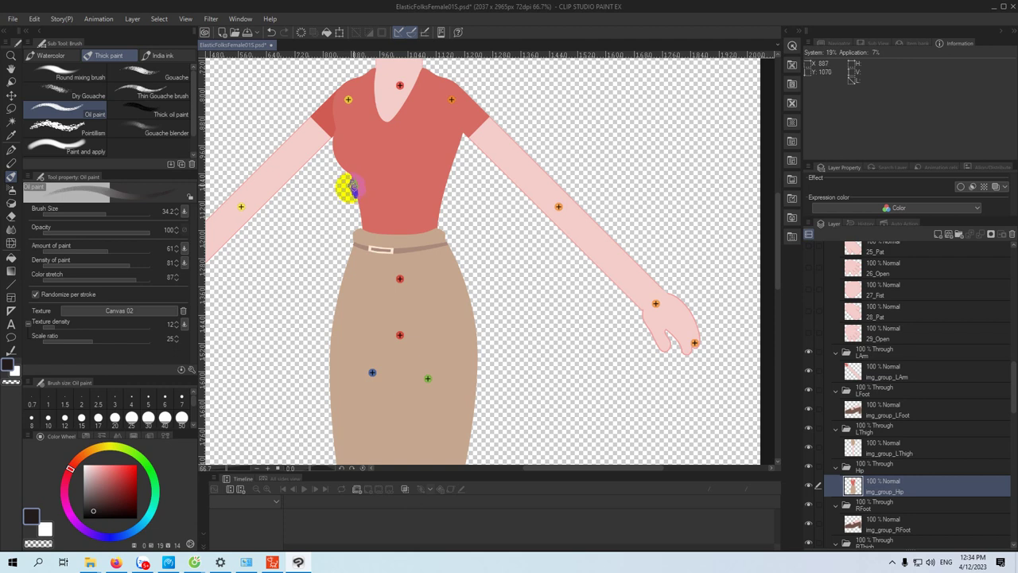
scroll(350, 185, up, 1)
scroll(354, 203, up, 1)
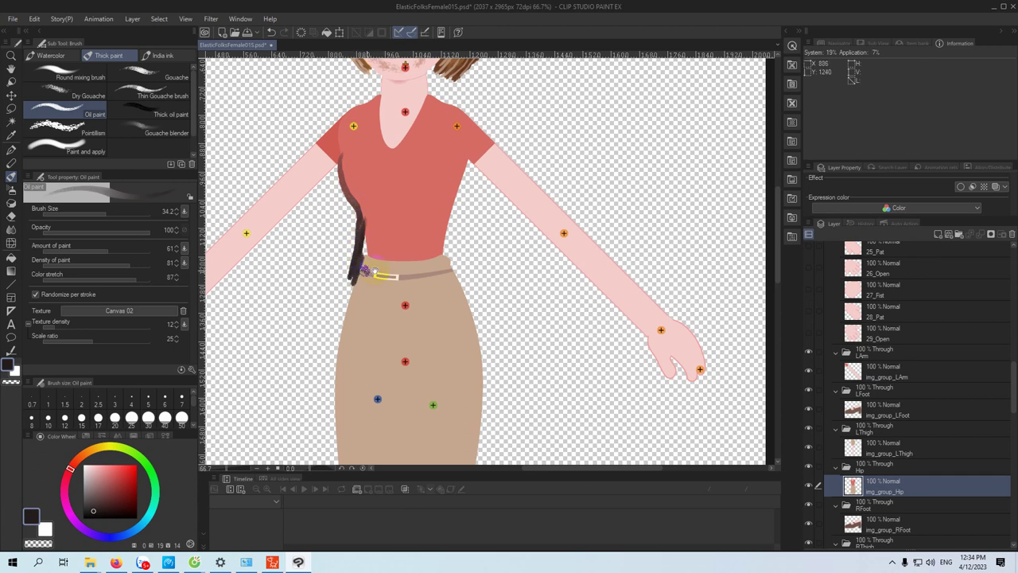
drag(372, 276, 382, 271)
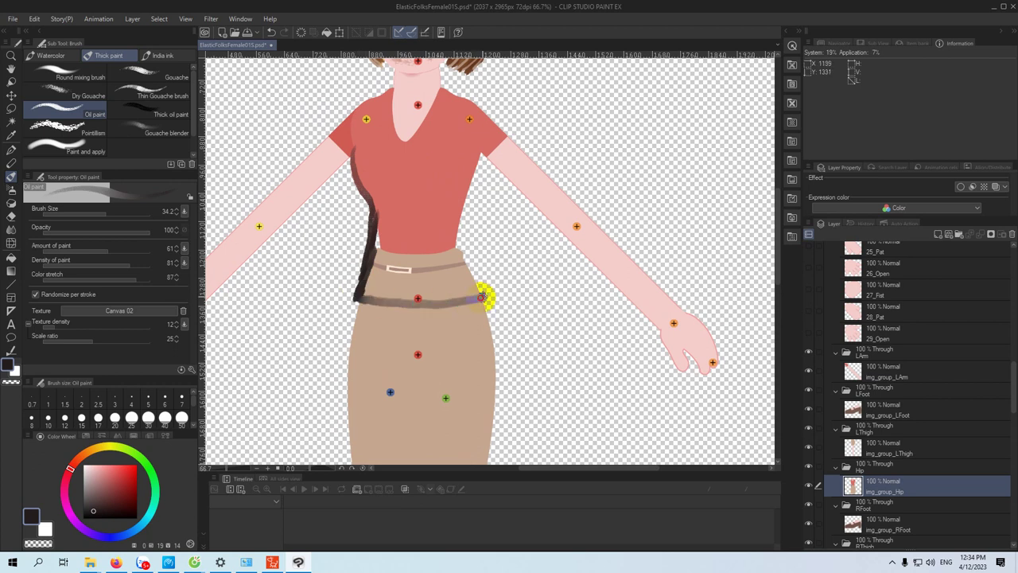
scroll(388, 298, up, 1)
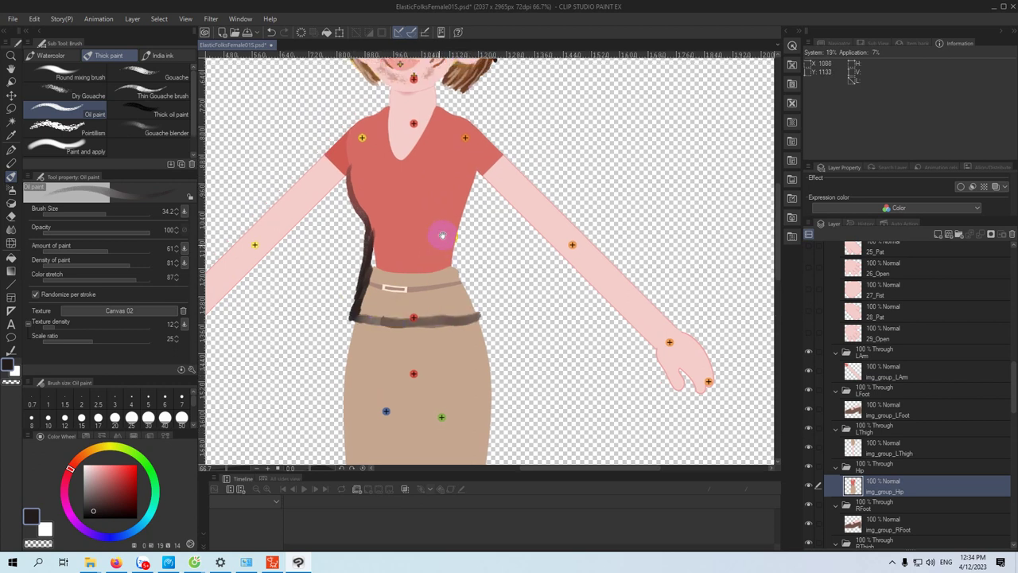
mouse_move(469, 193)
mouse_down()
mouse_move(456, 251)
mouse_move(479, 311)
mouse_move(461, 247)
mouse_move(468, 183)
mouse_move(462, 249)
mouse_up()
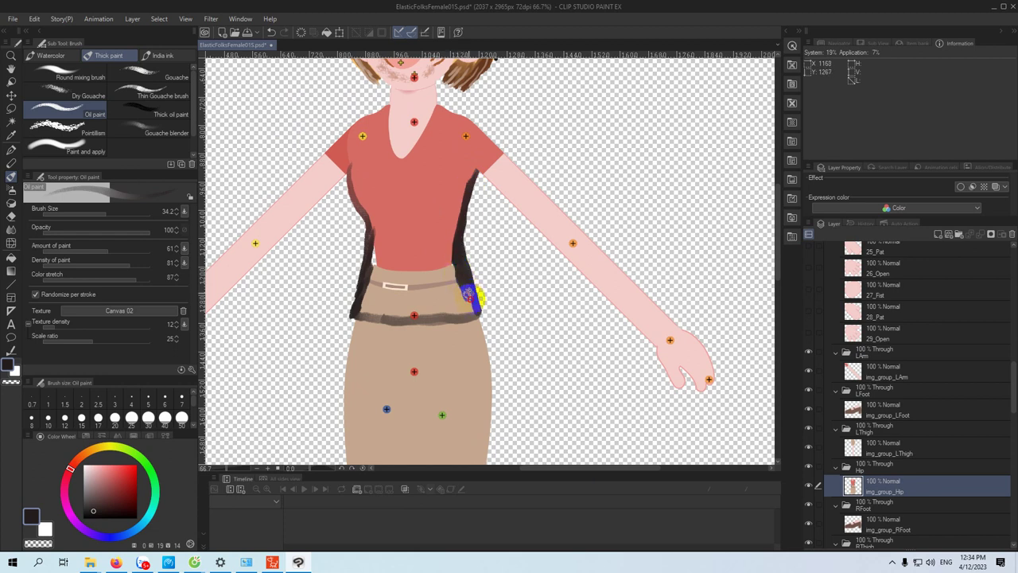
- Set the brush's amount of paint to 74 and darken the neckline, left sleeve and crossing fold lines on the shirt front
scroll(421, 199, up, 2)
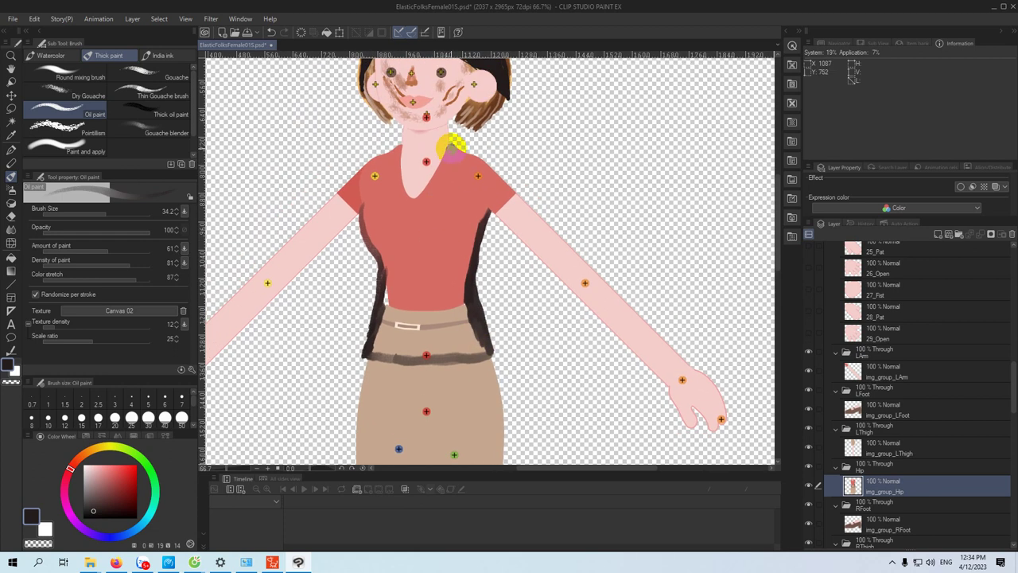
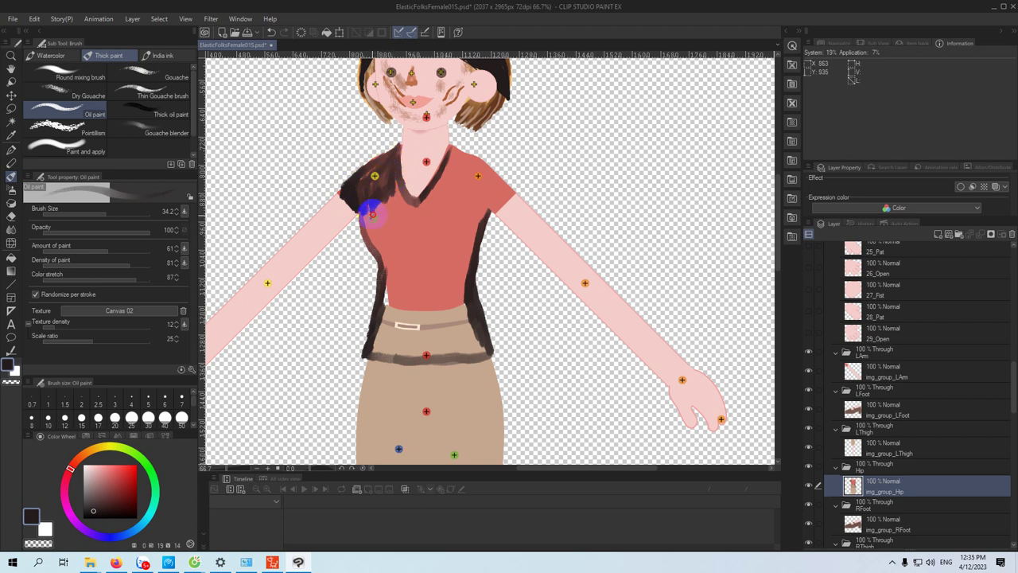
click(110, 253)
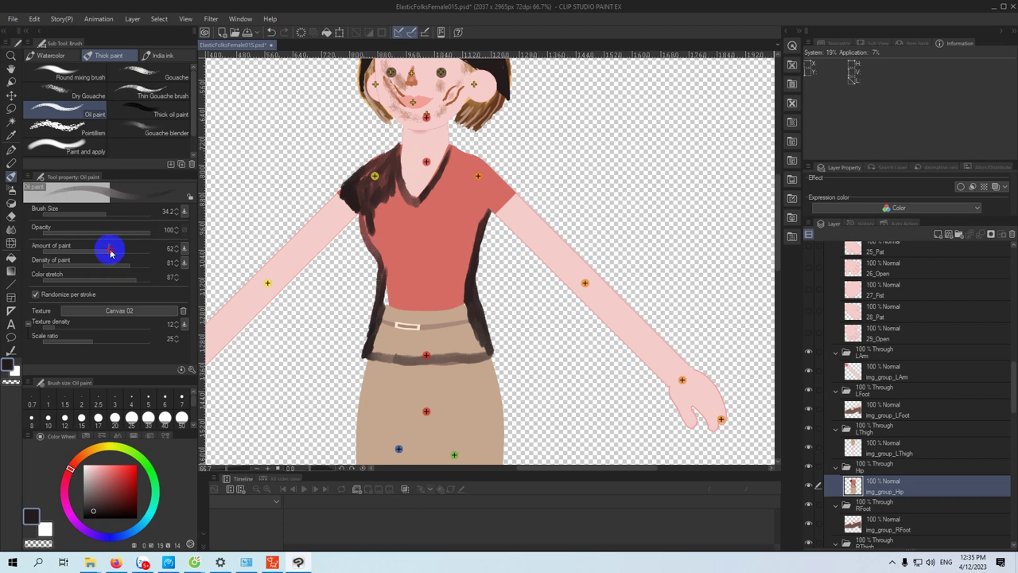
click(404, 197)
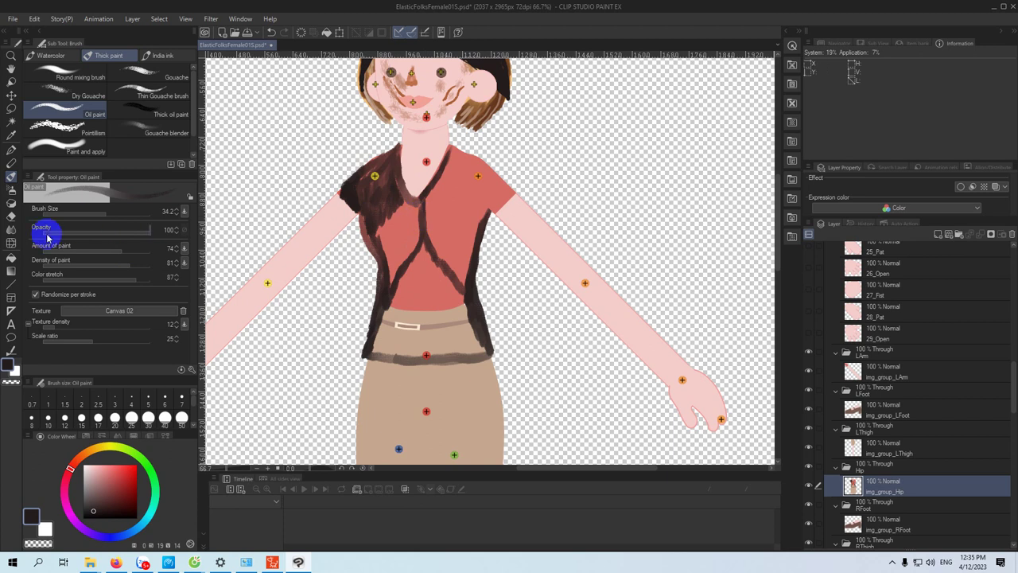
click(405, 183)
click(455, 188)
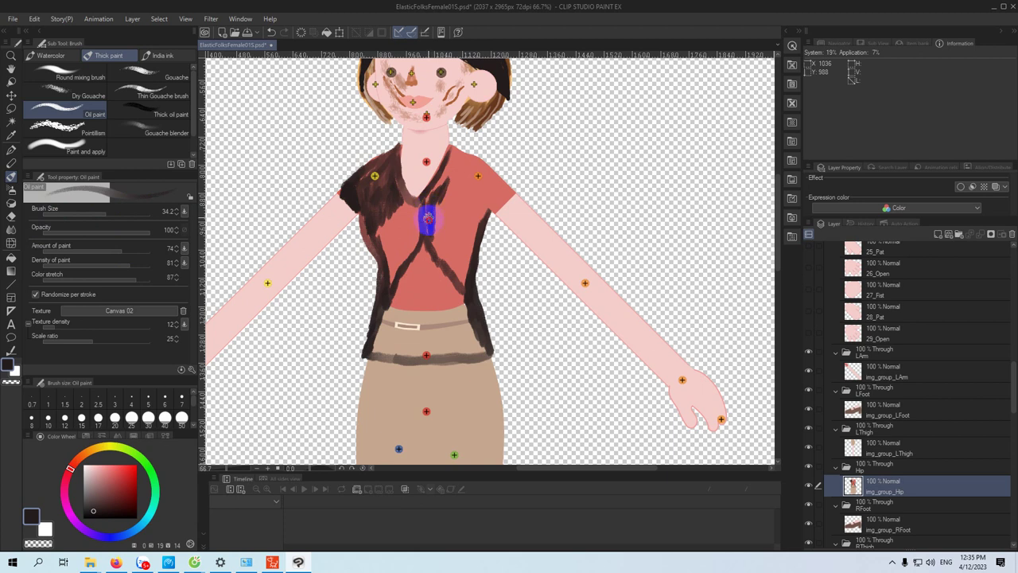
drag(428, 217, 422, 151)
scroll(424, 158, up, 1)
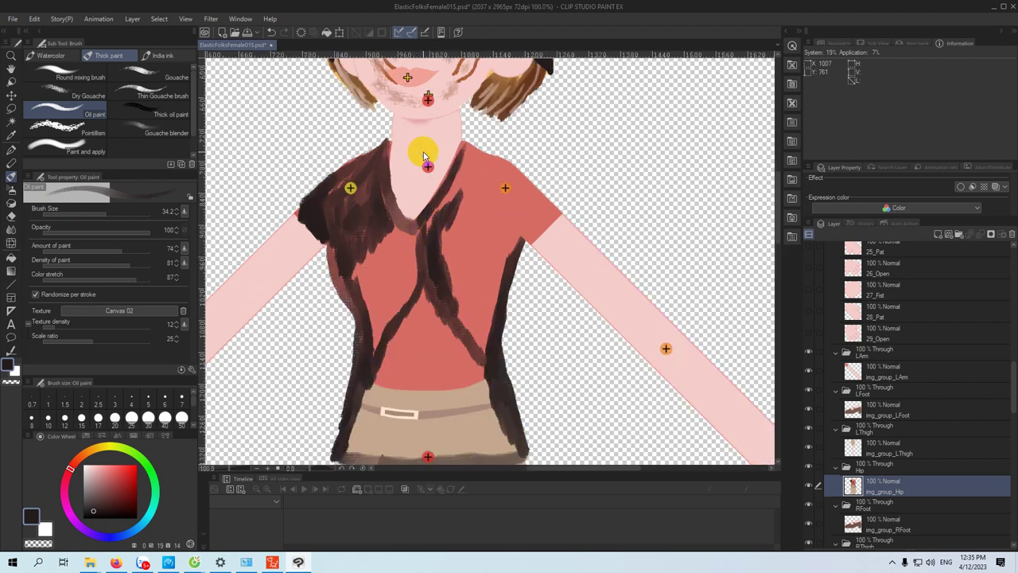
drag(366, 256, 398, 228)
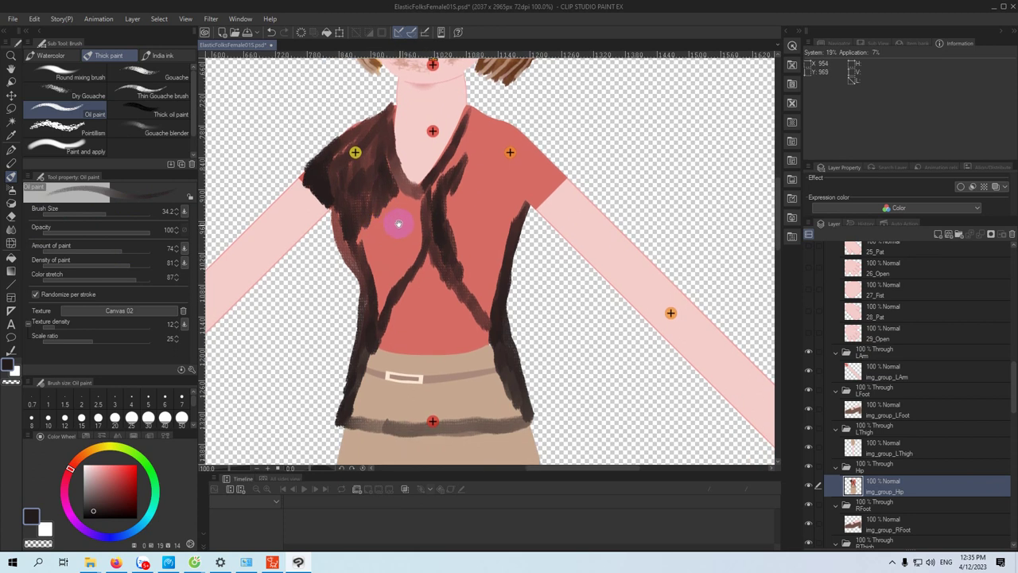
- Set the brush size to 71.3 and fill the shirt's chest and body with near-black paint
click(113, 214)
mouse_move(380, 241)
mouse_down()
mouse_move(382, 291)
mouse_move(413, 260)
mouse_move(420, 237)
mouse_move(395, 211)
mouse_move(401, 252)
mouse_move(384, 299)
mouse_move(389, 288)
mouse_move(396, 325)
mouse_move(427, 310)
mouse_move(434, 250)
mouse_move(410, 335)
mouse_move(424, 253)
mouse_move(416, 225)
mouse_move(394, 207)
mouse_move(420, 211)
mouse_move(400, 199)
mouse_move(407, 208)
mouse_move(385, 152)
mouse_move(380, 206)
mouse_move(392, 207)
mouse_move(392, 227)
mouse_move(368, 190)
mouse_move(347, 225)
mouse_move(356, 246)
mouse_move(368, 157)
mouse_move(361, 164)
mouse_move(361, 152)
mouse_move(352, 153)
mouse_move(372, 128)
mouse_move(389, 174)
mouse_move(479, 191)
mouse_move(461, 205)
mouse_move(457, 193)
mouse_move(451, 214)
mouse_move(456, 311)
mouse_move(466, 239)
mouse_move(487, 316)
mouse_move(493, 220)
mouse_move(488, 227)
mouse_move(484, 182)
mouse_move(466, 166)
mouse_move(470, 148)
mouse_move(437, 216)
mouse_move(432, 318)
mouse_move(404, 359)
mouse_move(391, 348)
mouse_move(364, 396)
mouse_move(384, 341)
mouse_move(371, 382)
mouse_move(406, 357)
mouse_move(424, 352)
mouse_move(425, 368)
mouse_move(469, 339)
mouse_move(475, 371)
mouse_move(482, 358)
mouse_move(498, 398)
mouse_move(475, 321)
mouse_move(478, 336)
mouse_move(496, 210)
mouse_move(477, 291)
mouse_move(454, 293)
mouse_move(423, 390)
mouse_move(362, 404)
mouse_move(495, 403)
mouse_move(366, 350)
mouse_move(386, 377)
mouse_move(478, 234)
mouse_up()
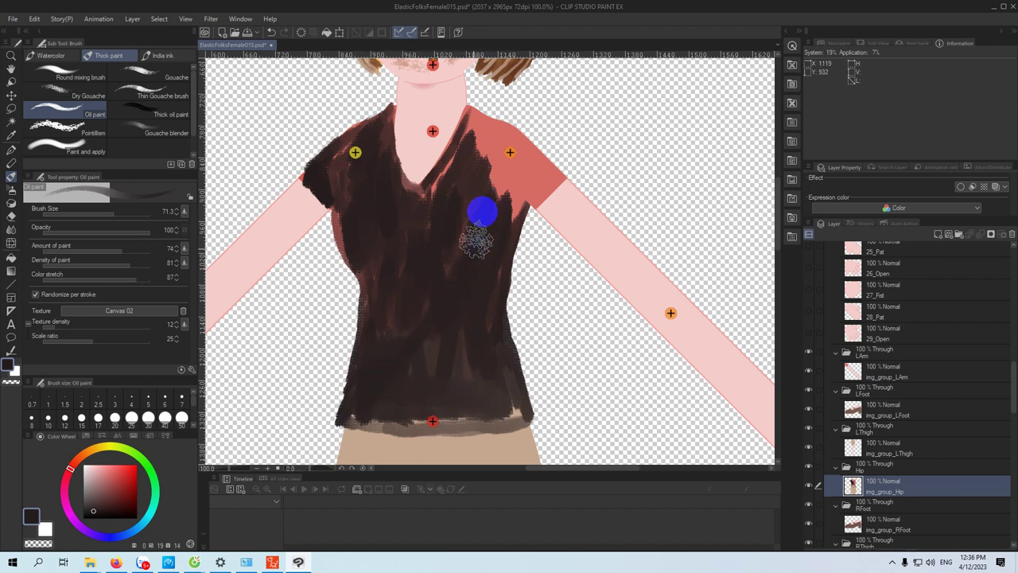
scroll(477, 234, up, 2)
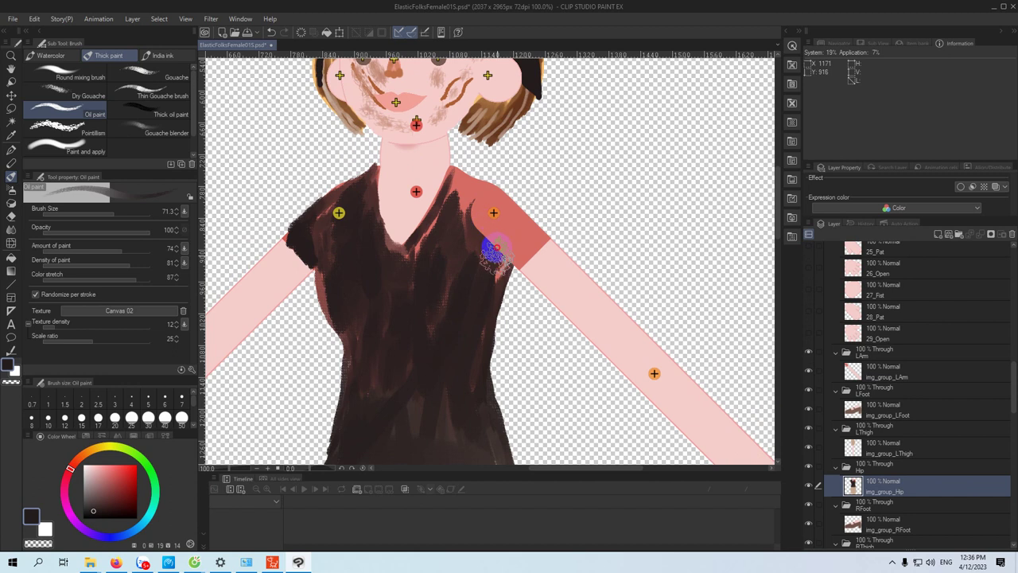
mouse_move(495, 232)
mouse_down()
mouse_move(461, 185)
mouse_move(508, 237)
mouse_move(490, 206)
mouse_move(465, 200)
mouse_move(459, 180)
mouse_move(490, 191)
mouse_up()
mouse_move(505, 237)
mouse_down()
mouse_move(496, 268)
mouse_move(466, 264)
mouse_move(444, 301)
mouse_move(447, 317)
mouse_move(422, 266)
mouse_move(453, 261)
mouse_move(458, 290)
mouse_move(447, 312)
mouse_move(446, 265)
mouse_move(457, 272)
mouse_move(461, 312)
mouse_move(456, 301)
mouse_move(355, 295)
mouse_move(350, 274)
mouse_move(336, 284)
mouse_move(359, 280)
mouse_move(371, 323)
mouse_move(365, 275)
mouse_move(380, 290)
mouse_move(352, 312)
mouse_move(338, 294)
mouse_move(348, 267)
mouse_move(371, 292)
mouse_move(358, 300)
mouse_move(348, 281)
mouse_move(372, 274)
mouse_move(392, 322)
mouse_move(367, 331)
mouse_move(354, 322)
mouse_move(354, 285)
mouse_move(391, 297)
mouse_move(390, 286)
mouse_move(452, 256)
mouse_move(463, 299)
mouse_move(450, 318)
mouse_move(437, 297)
mouse_move(473, 261)
mouse_move(476, 279)
mouse_move(429, 258)
mouse_move(461, 295)
mouse_move(453, 306)
mouse_move(456, 282)
mouse_move(441, 293)
mouse_move(438, 278)
mouse_move(463, 295)
mouse_move(370, 289)
mouse_move(318, 387)
mouse_move(377, 372)
mouse_move(393, 381)
mouse_move(412, 365)
mouse_move(430, 378)
mouse_move(475, 368)
mouse_move(489, 380)
mouse_move(473, 221)
mouse_move(473, 250)
mouse_up()
- Extend the near-black paint down the shirt's lower sides and along its ragged hem, covering the waistband
scroll(384, 246, down, 3)
mouse_move(329, 268)
mouse_down()
mouse_move(314, 397)
mouse_move(321, 384)
mouse_move(332, 400)
mouse_move(373, 363)
mouse_up()
scroll(375, 327, down, 3)
mouse_move(379, 288)
mouse_down()
mouse_move(364, 279)
mouse_move(437, 280)
mouse_up()
- Set the drawing colour to a blue with hue 209, saturation 82 and value 85 for the skirt
scroll(415, 318, down, 5)
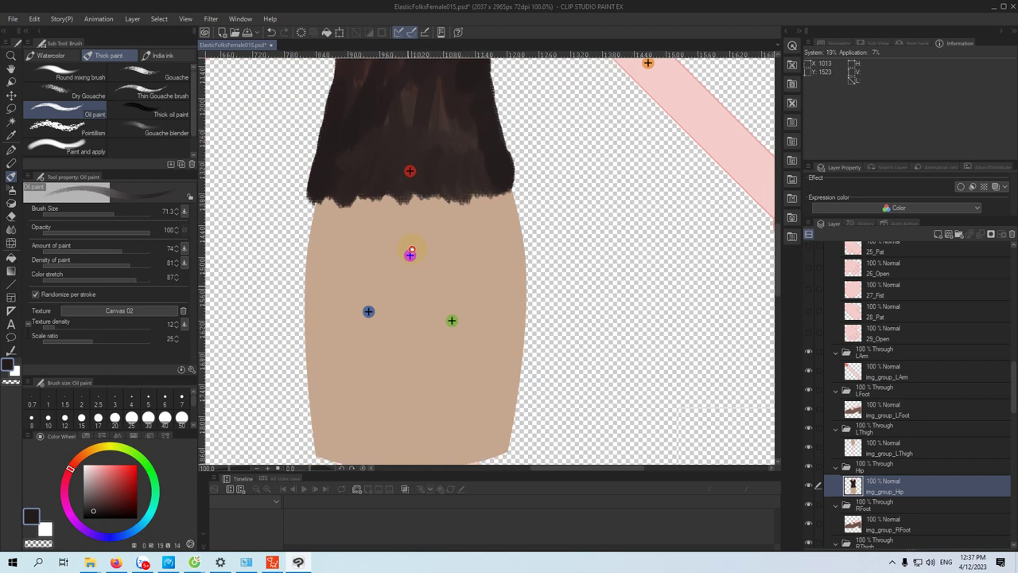
scroll(414, 264, down, 1)
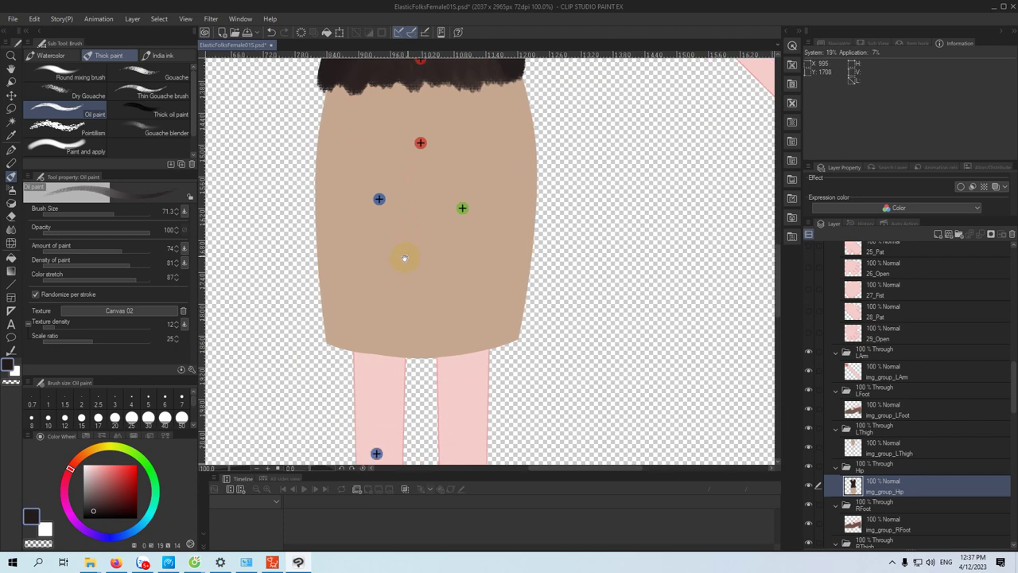
scroll(417, 271, up, 3)
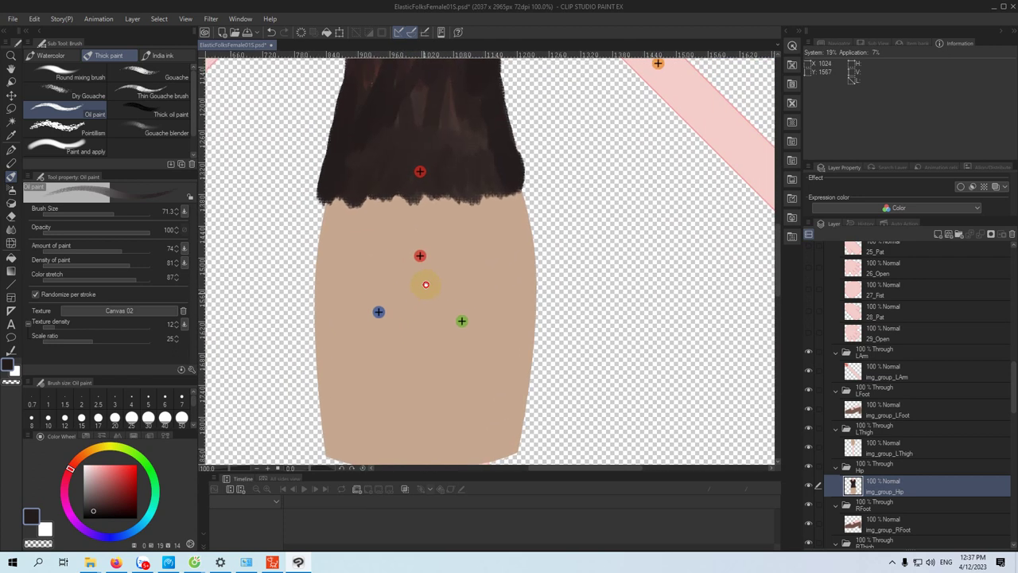
scroll(420, 262, down, 2)
click(130, 509)
click(134, 535)
click(127, 472)
scroll(374, 197, up, 2)
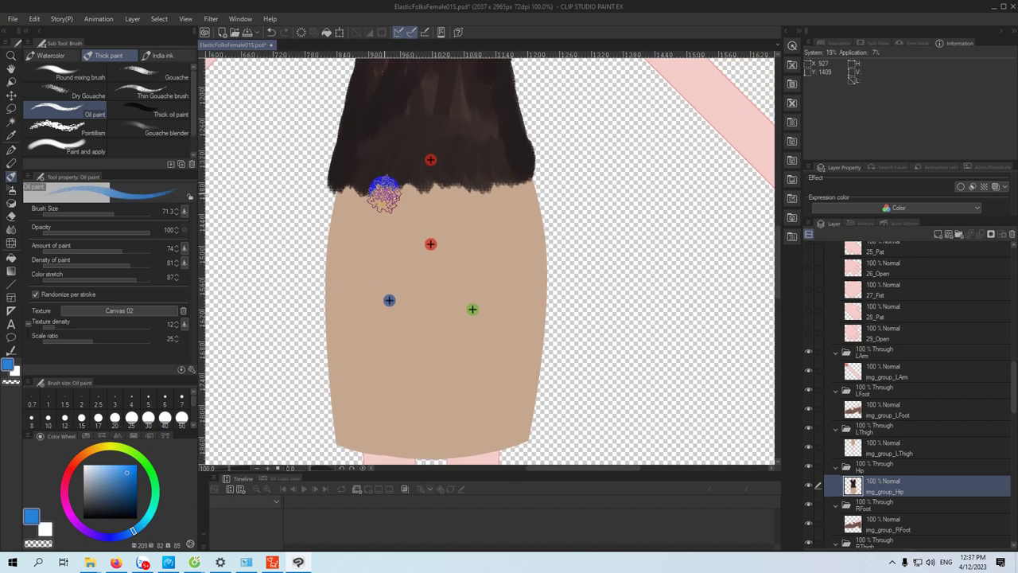
- Paint blue down the skirt's left side and along its lower left edge on the img_group_Hip layer
mouse_move(379, 200)
mouse_down()
mouse_move(373, 253)
mouse_move(361, 242)
mouse_move(367, 221)
mouse_move(349, 270)
mouse_move(351, 189)
mouse_move(344, 275)
mouse_move(343, 226)
mouse_move(342, 275)
mouse_up()
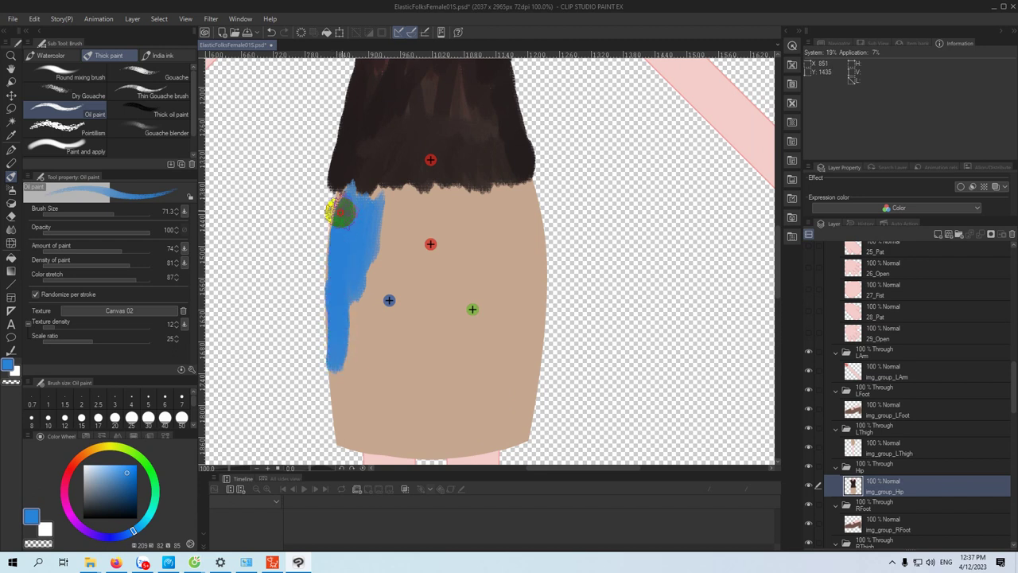
mouse_move(351, 191)
mouse_down()
mouse_move(382, 187)
mouse_move(340, 422)
mouse_move(334, 241)
mouse_move(337, 224)
mouse_move(332, 273)
mouse_move(343, 205)
mouse_move(331, 284)
mouse_move(337, 404)
mouse_up()
scroll(363, 303, down, 2)
mouse_move(377, 291)
mouse_down()
mouse_move(372, 317)
mouse_move(371, 226)
mouse_move(356, 328)
mouse_move(360, 242)
mouse_move(327, 329)
mouse_move(338, 348)
mouse_move(469, 356)
mouse_up()
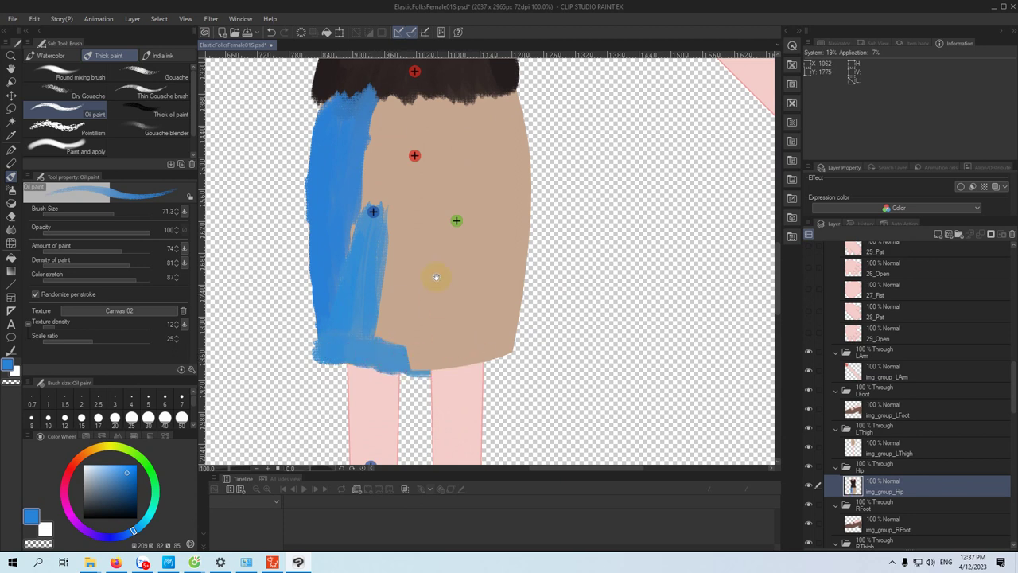
- Continue the blue across the skirt's upper part and right edge, and widen its left side down to the hem
scroll(451, 187, up, 2)
mouse_move(418, 179)
mouse_down()
mouse_move(378, 189)
mouse_move(369, 243)
mouse_move(353, 262)
mouse_move(355, 221)
mouse_move(381, 148)
mouse_move(347, 295)
mouse_move(371, 239)
mouse_move(388, 256)
mouse_move(379, 285)
mouse_move(385, 248)
mouse_move(413, 235)
mouse_move(395, 312)
mouse_move(381, 324)
mouse_move(374, 393)
mouse_move(393, 402)
mouse_move(383, 273)
mouse_move(385, 320)
mouse_move(378, 374)
mouse_move(365, 353)
mouse_up()
mouse_move(392, 163)
mouse_down()
mouse_move(389, 205)
mouse_move(416, 153)
mouse_move(417, 213)
mouse_move(458, 172)
mouse_move(461, 193)
mouse_move(477, 180)
mouse_move(479, 164)
mouse_move(449, 159)
mouse_move(430, 169)
mouse_move(462, 186)
mouse_move(482, 189)
mouse_move(502, 170)
mouse_move(485, 203)
mouse_move(449, 204)
mouse_move(482, 198)
mouse_move(497, 211)
mouse_move(502, 181)
mouse_move(506, 221)
mouse_up()
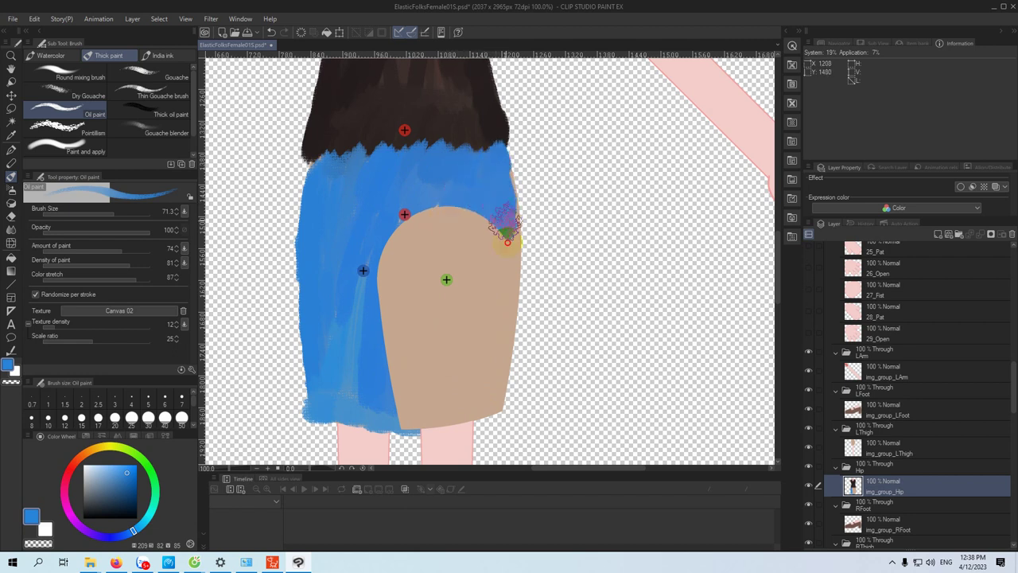
mouse_move(506, 260)
mouse_down()
mouse_move(510, 223)
mouse_move(515, 254)
mouse_move(500, 160)
mouse_move(488, 150)
mouse_move(511, 239)
mouse_up()
scroll(391, 209, left, 2)
mouse_move(354, 177)
mouse_down()
mouse_move(357, 159)
mouse_move(329, 332)
mouse_move(334, 393)
mouse_move(325, 303)
mouse_move(323, 391)
mouse_move(326, 382)
mouse_up()
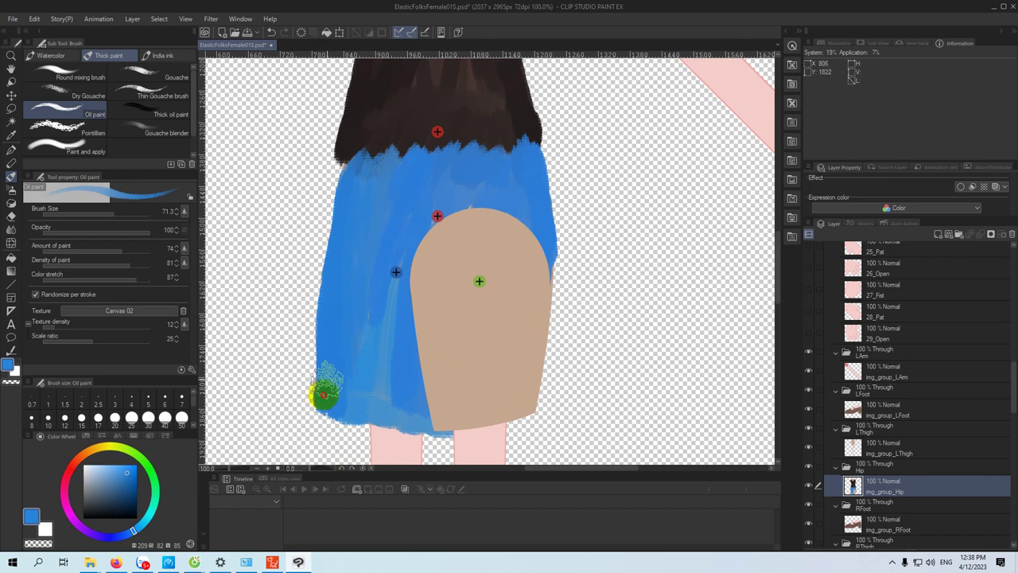
- Select the img_group_LThigh layer and hide img_group_Hip to expose the thigh shapes
scroll(342, 277, up, 2)
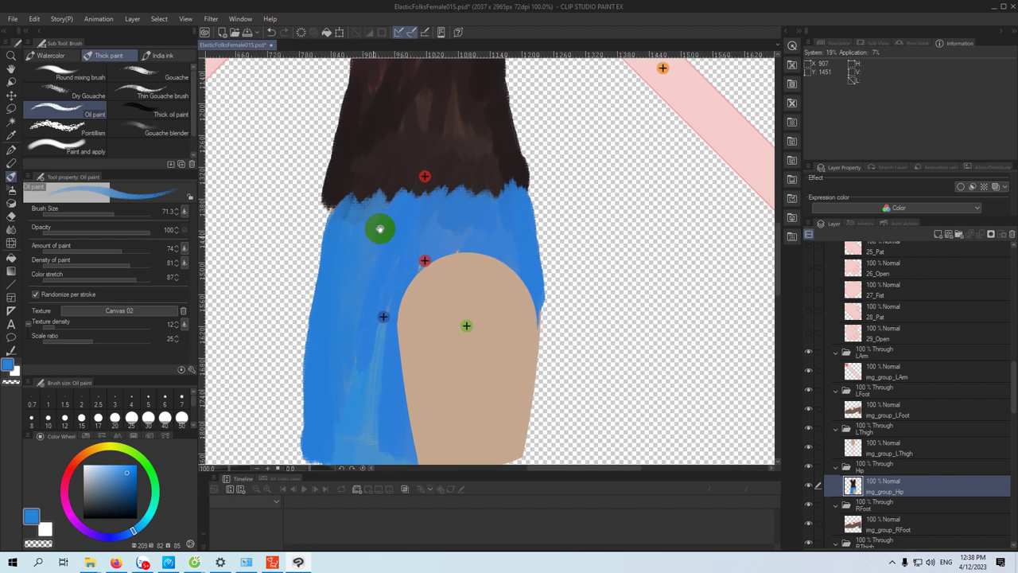
scroll(374, 230, up, 10)
scroll(389, 333, up, 3)
scroll(400, 298, down, 6)
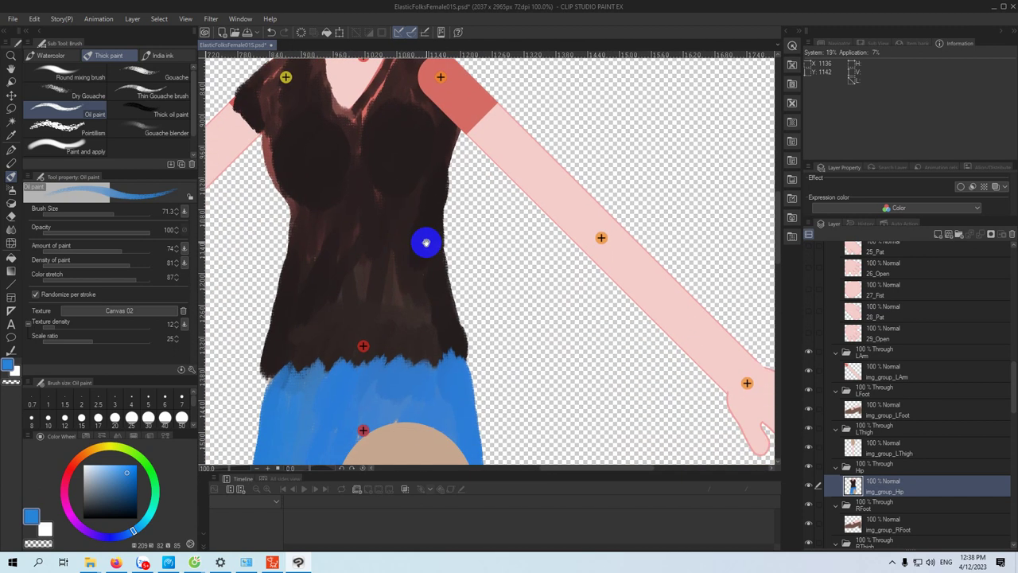
click(844, 450)
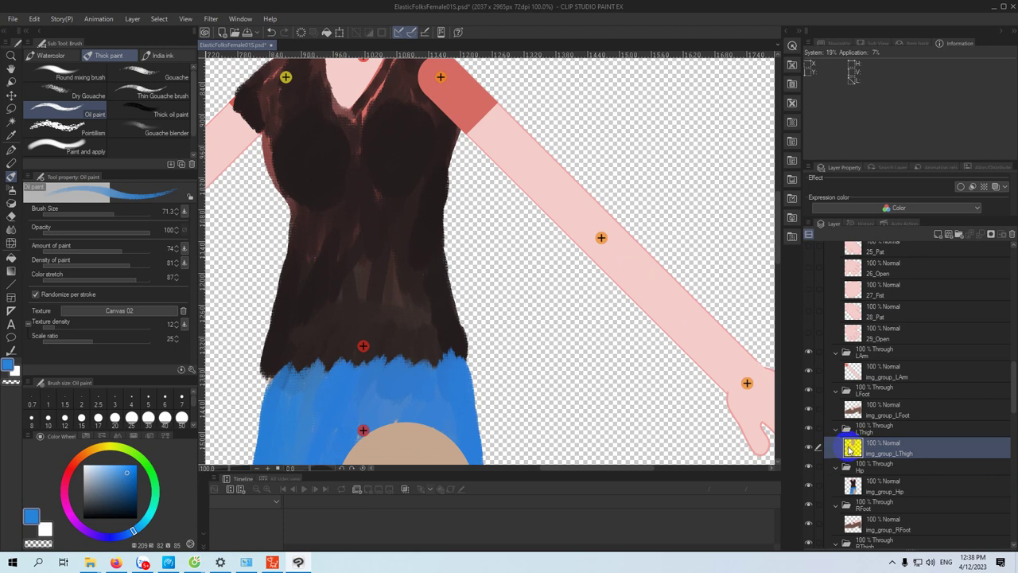
click(809, 484)
drag(496, 353, 533, 232)
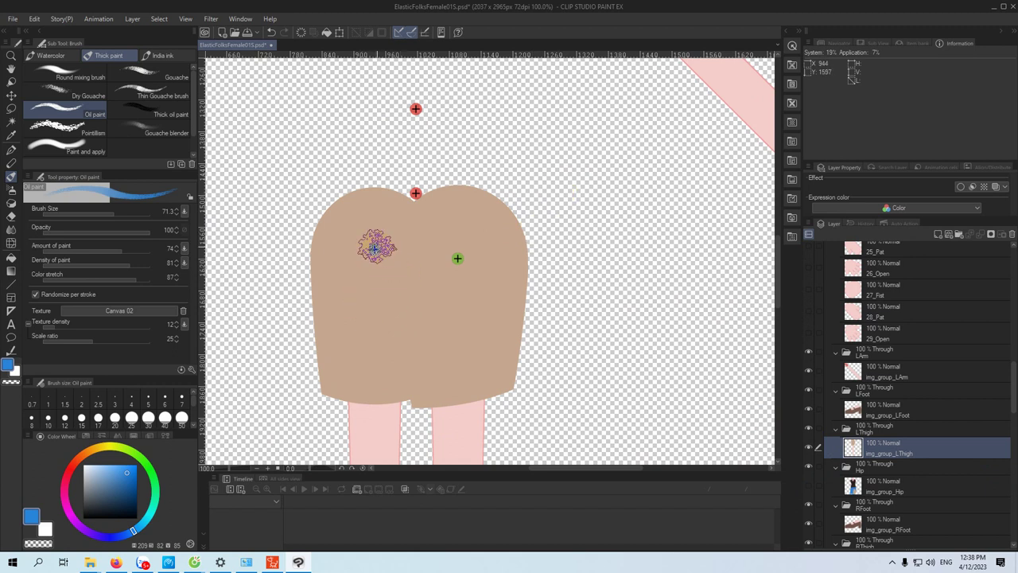
- Try to paint the left-hand thigh shape blue on the img_group_LThigh layer, and undo the latest strokes
mouse_move(352, 215)
mouse_down()
mouse_move(316, 286)
mouse_move(334, 196)
mouse_move(319, 234)
mouse_move(330, 378)
mouse_move(347, 270)
mouse_move(330, 300)
mouse_move(372, 223)
mouse_move(358, 195)
mouse_move(342, 205)
mouse_move(369, 195)
mouse_move(400, 205)
mouse_move(400, 220)
mouse_move(344, 362)
mouse_move(350, 381)
mouse_move(377, 325)
mouse_move(381, 363)
mouse_move(374, 355)
mouse_move(372, 376)
mouse_move(342, 387)
mouse_move(394, 384)
mouse_move(403, 263)
mouse_move(382, 235)
mouse_move(365, 311)
mouse_move(402, 249)
mouse_move(414, 275)
mouse_move(399, 367)
mouse_move(418, 294)
mouse_up()
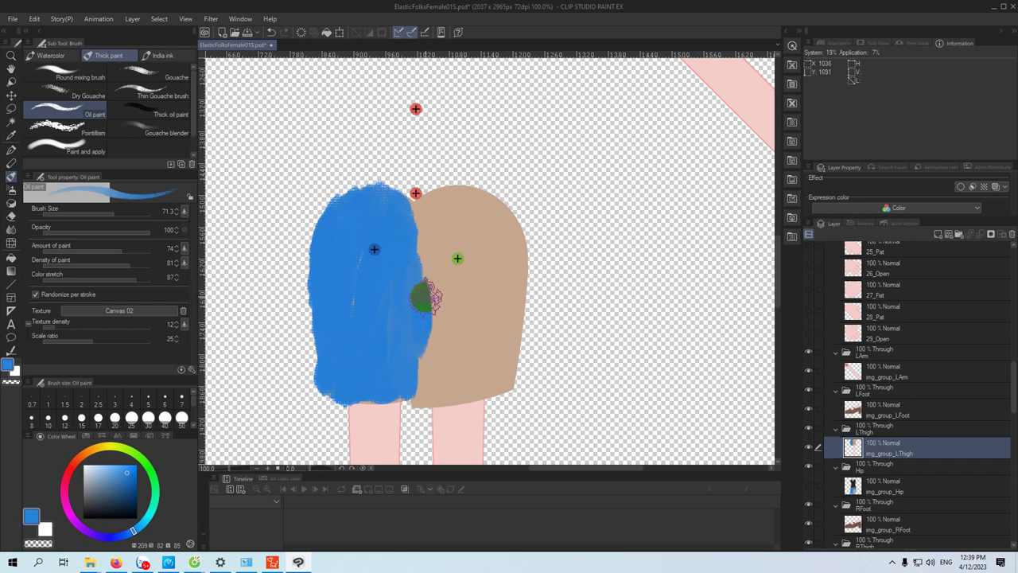
key(ctrl+z)
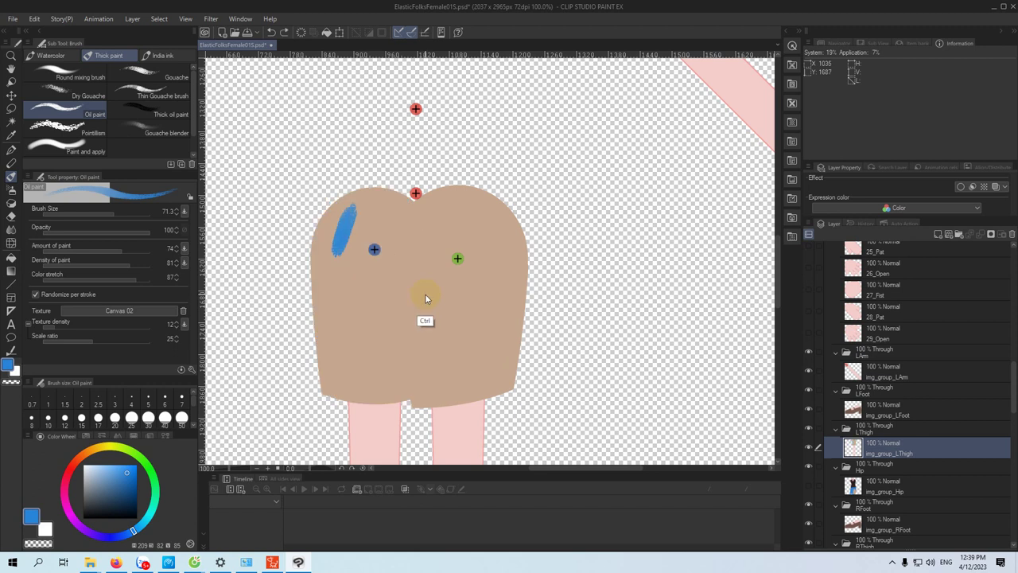
scroll(439, 309, down, 3)
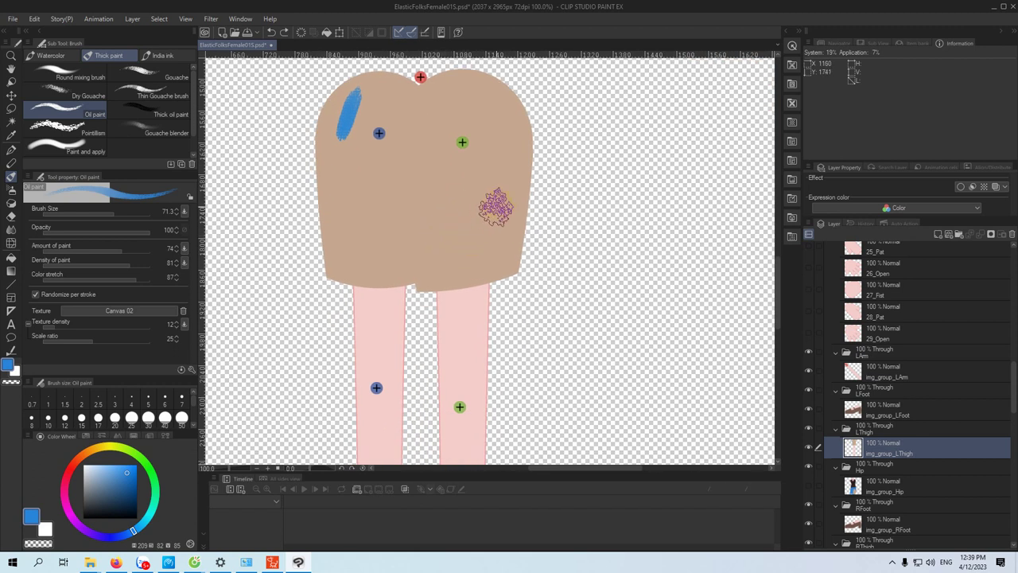
- Hide the img_group_RThigh layer and paint the thigh shape on img_group_LThigh fully blue with the Oil paint brush
scroll(937, 442, down, 1)
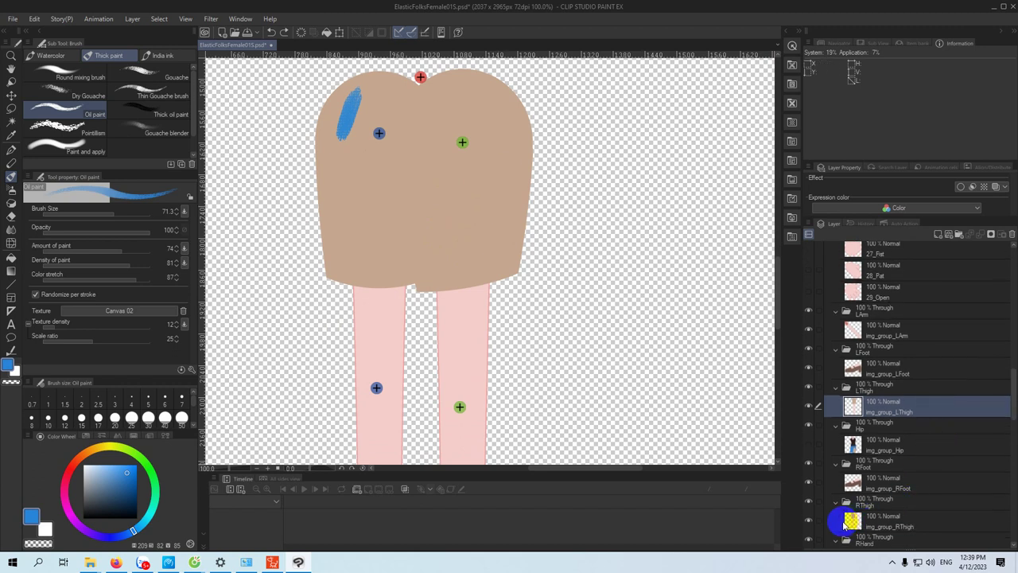
click(807, 525)
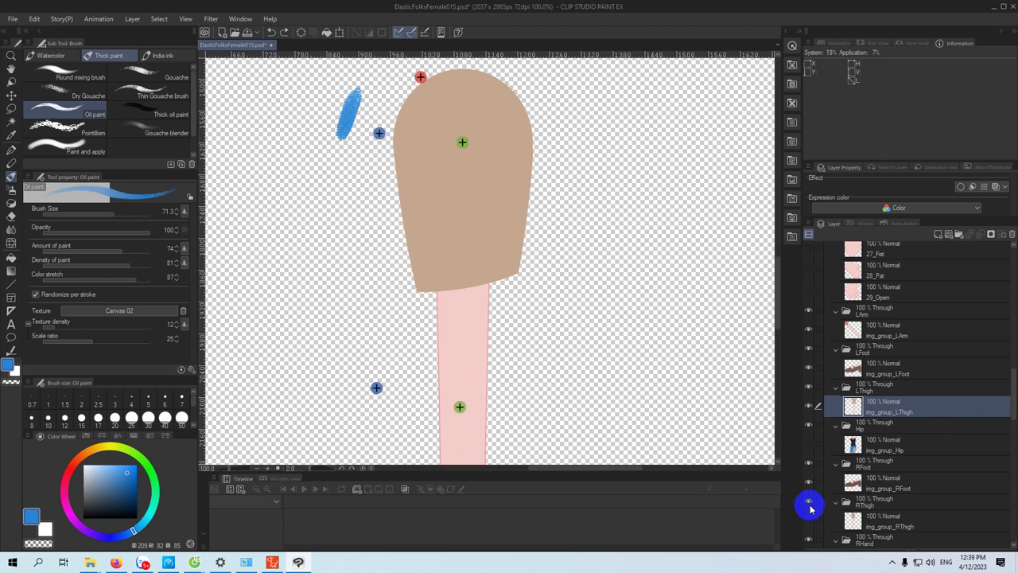
scroll(477, 154, up, 2)
mouse_move(439, 128)
mouse_down()
mouse_move(407, 200)
mouse_move(405, 169)
mouse_move(399, 188)
mouse_move(400, 174)
mouse_move(418, 302)
mouse_move(417, 205)
mouse_move(430, 233)
mouse_move(430, 311)
mouse_move(445, 284)
mouse_move(436, 211)
mouse_move(445, 175)
mouse_move(444, 308)
mouse_move(453, 225)
mouse_move(459, 303)
mouse_move(469, 292)
mouse_move(454, 180)
mouse_move(468, 183)
mouse_move(474, 301)
mouse_move(480, 222)
mouse_move(490, 281)
mouse_move(481, 299)
mouse_move(488, 270)
mouse_move(493, 290)
mouse_move(503, 265)
mouse_move(510, 297)
mouse_move(513, 242)
mouse_move(518, 256)
mouse_move(502, 209)
mouse_move(492, 231)
mouse_move(480, 211)
mouse_move(451, 165)
mouse_up()
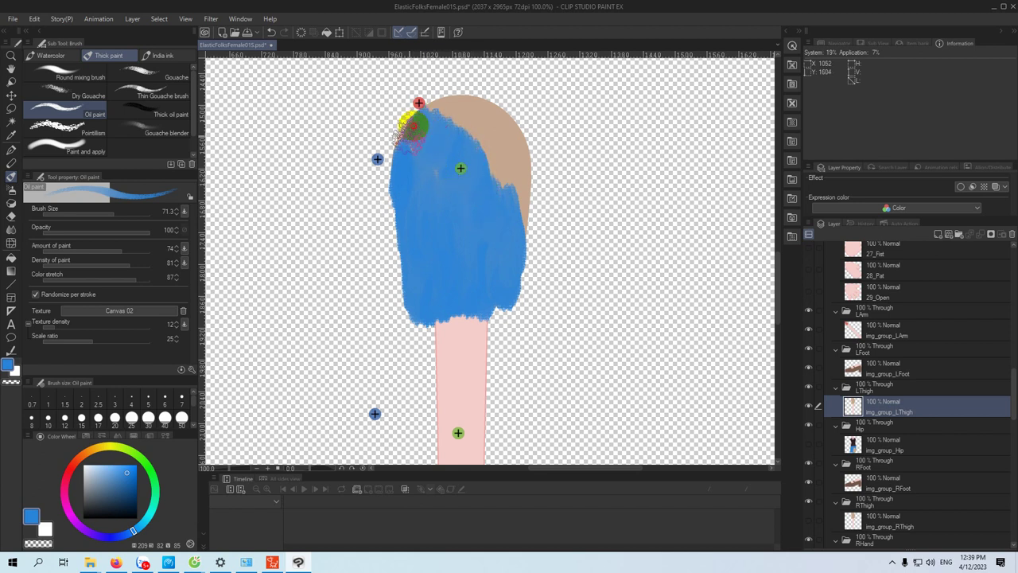
mouse_move(409, 126)
mouse_down()
mouse_move(445, 94)
mouse_move(479, 140)
mouse_move(488, 135)
mouse_move(491, 160)
mouse_up()
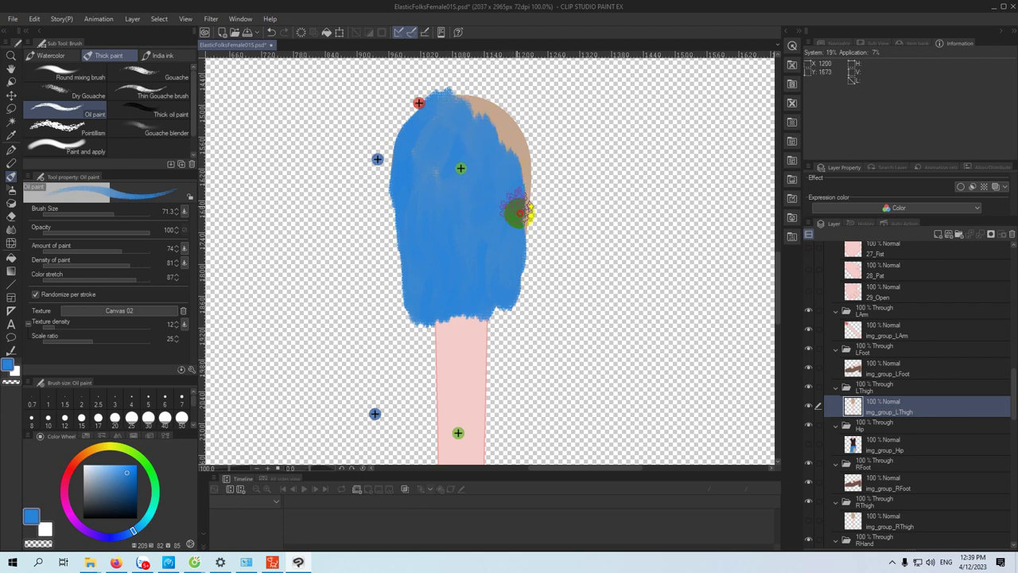
mouse_move(521, 227)
mouse_down()
mouse_move(524, 167)
mouse_move(505, 134)
mouse_move(458, 102)
mouse_move(477, 94)
mouse_move(498, 115)
mouse_move(514, 194)
mouse_move(501, 298)
mouse_move(470, 196)
mouse_move(433, 172)
mouse_move(444, 202)
mouse_up()
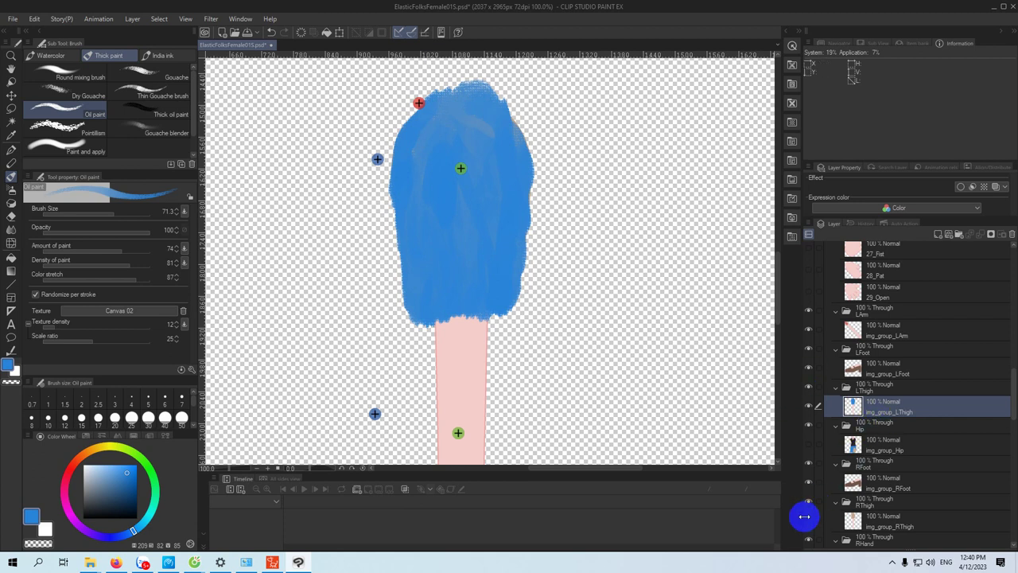
- Hide img_group_LThigh, then show img_group_RThigh and make it the active layer for painting
click(808, 411)
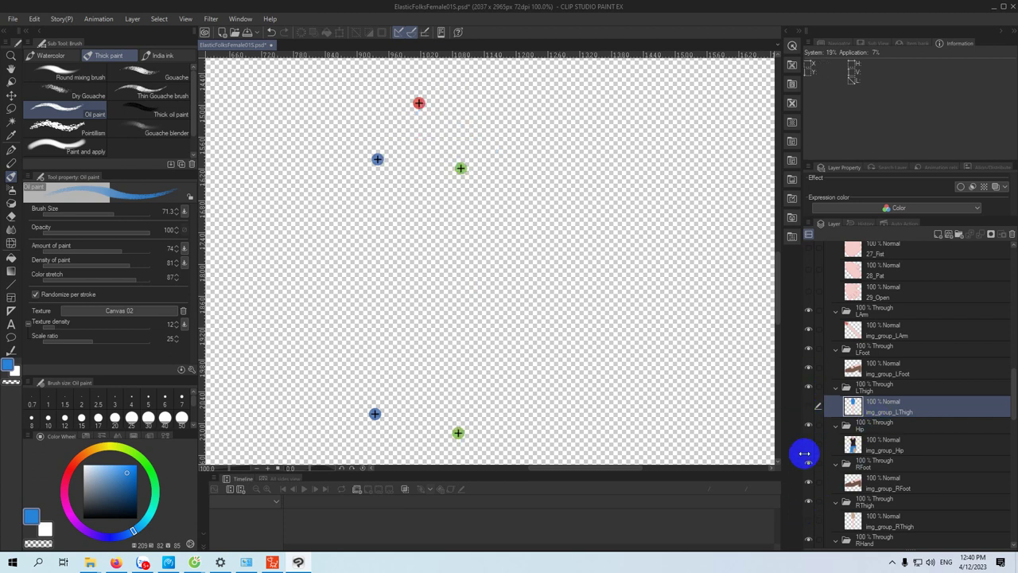
click(808, 519)
click(821, 525)
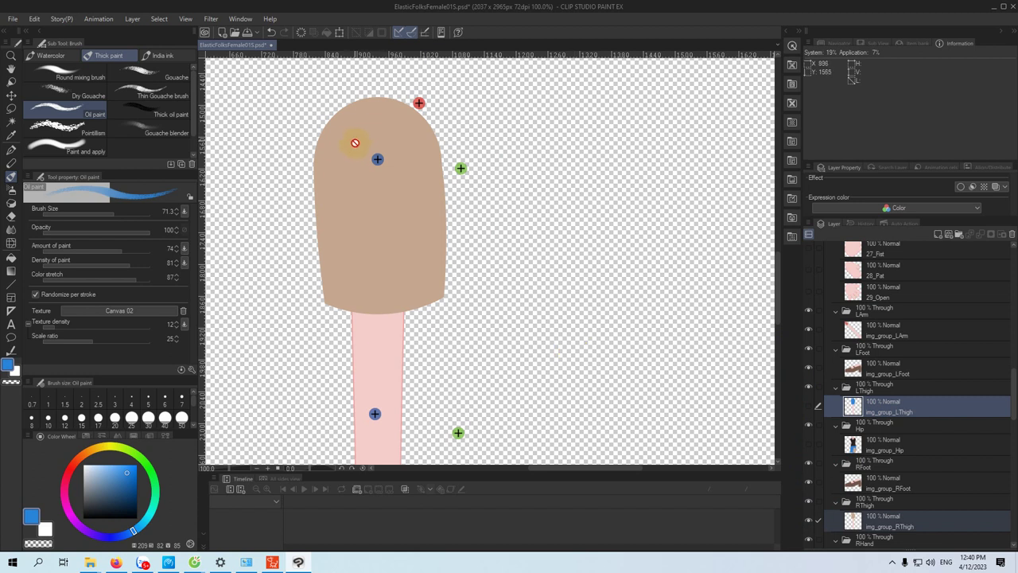
mouse_move(95, 112)
mouse_down()
mouse_move(107, 101)
mouse_move(182, 124)
mouse_move(193, 165)
mouse_up()
click(810, 521)
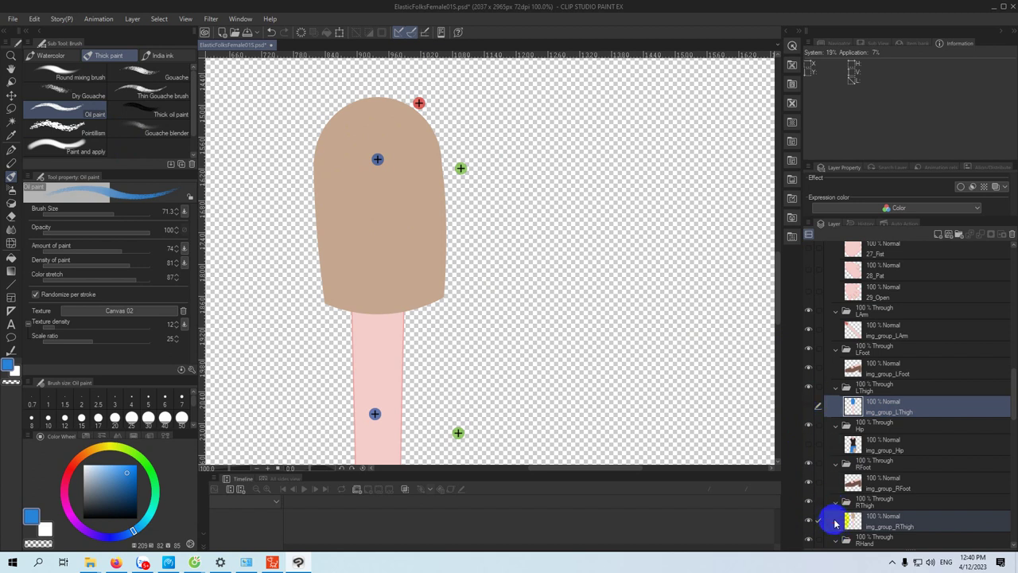
click(832, 522)
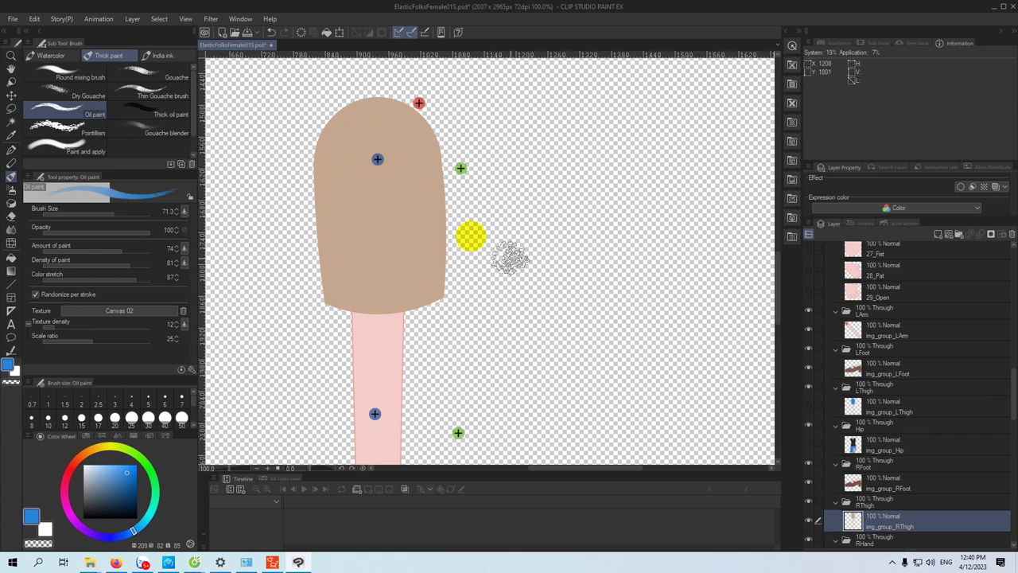
- Paint the thigh shape on img_group_RThigh blue from its rounded top down to the lower edge
mouse_move(346, 209)
mouse_down()
mouse_move(332, 290)
mouse_move(362, 299)
mouse_move(437, 288)
mouse_move(431, 295)
mouse_move(356, 300)
mouse_move(387, 243)
mouse_move(367, 246)
mouse_move(368, 263)
mouse_move(354, 222)
mouse_move(349, 245)
mouse_move(335, 221)
mouse_move(329, 269)
mouse_move(348, 304)
mouse_move(338, 300)
mouse_move(378, 302)
mouse_move(352, 272)
mouse_move(330, 169)
mouse_up()
mouse_move(326, 208)
mouse_down()
mouse_move(327, 235)
mouse_move(323, 150)
mouse_move(337, 124)
mouse_move(369, 115)
mouse_up()
mouse_move(401, 115)
mouse_down()
mouse_move(426, 151)
mouse_move(431, 261)
mouse_move(408, 207)
mouse_move(410, 236)
mouse_move(397, 241)
mouse_move(395, 187)
mouse_move(406, 154)
mouse_move(394, 150)
mouse_move(373, 205)
mouse_up()
mouse_move(376, 146)
mouse_down()
mouse_move(378, 117)
mouse_move(392, 136)
mouse_move(354, 230)
mouse_move(340, 184)
mouse_move(350, 122)
mouse_move(369, 105)
mouse_move(402, 122)
mouse_move(444, 176)
mouse_move(443, 288)
mouse_move(430, 159)
mouse_move(437, 162)
mouse_move(423, 127)
mouse_move(385, 106)
mouse_move(348, 122)
mouse_move(371, 116)
mouse_move(412, 157)
mouse_move(434, 215)
mouse_move(434, 303)
mouse_move(416, 305)
mouse_move(396, 281)
mouse_move(389, 304)
mouse_move(373, 291)
mouse_move(367, 305)
mouse_move(352, 269)
mouse_move(337, 294)
mouse_move(342, 211)
mouse_move(366, 246)
mouse_move(402, 230)
mouse_move(426, 262)
mouse_move(384, 171)
mouse_move(388, 155)
mouse_move(378, 152)
mouse_move(354, 179)
mouse_move(346, 272)
mouse_move(376, 229)
mouse_up()
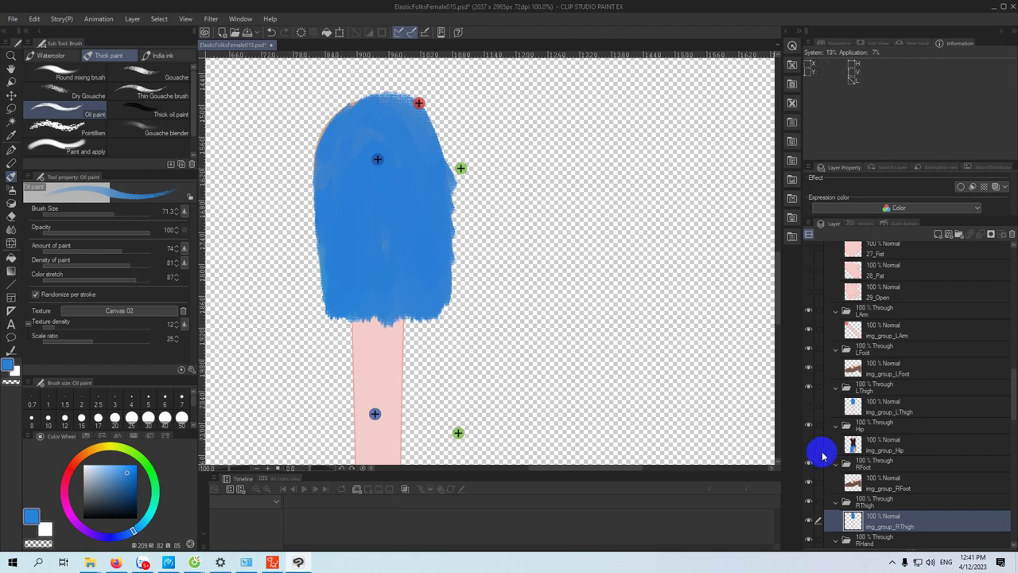
- Collapse the RThigh and LHand folders and show the img_group_LThigh and img_group_Hip layers again
click(836, 505)
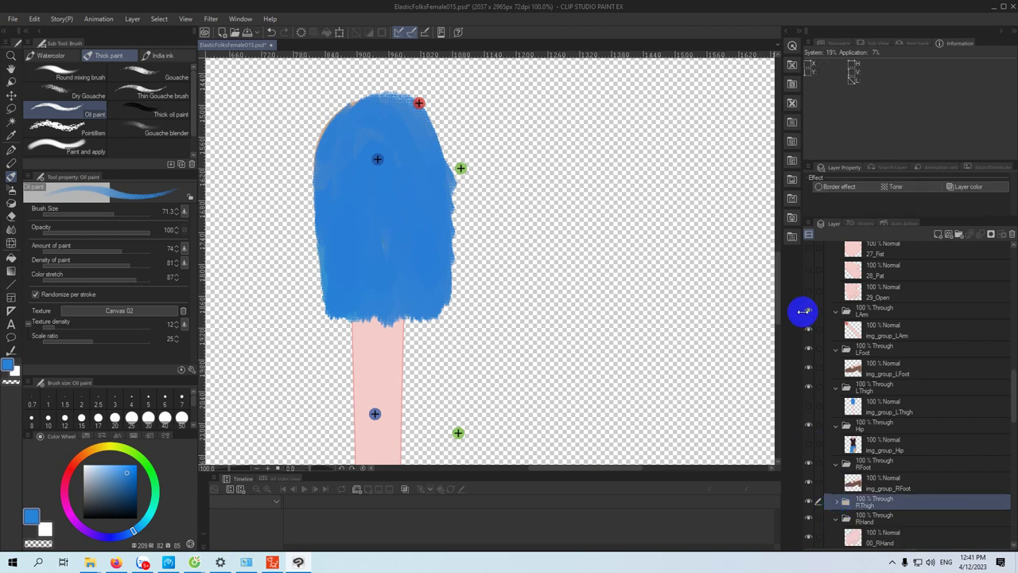
drag(1011, 412, 988, 279)
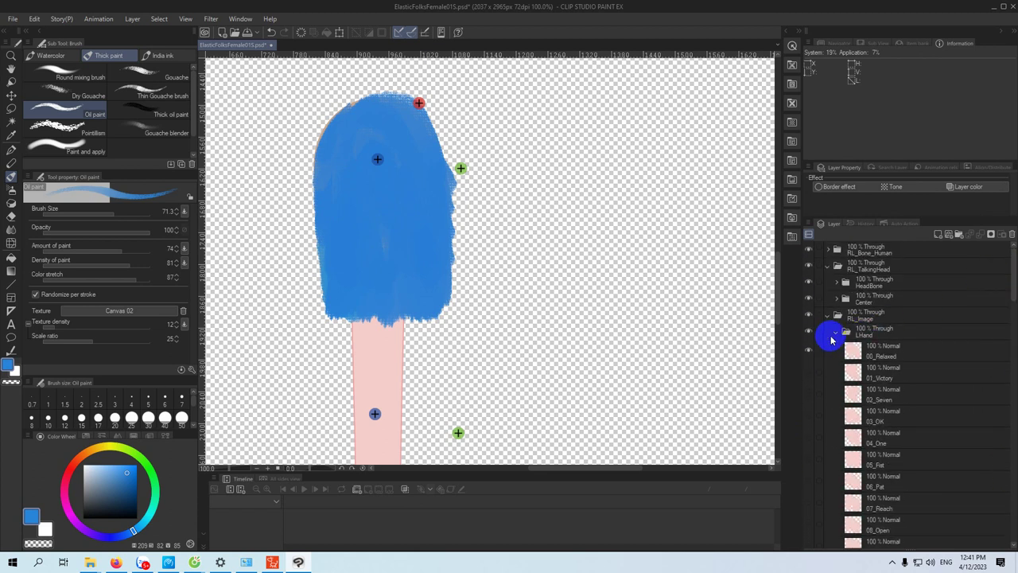
click(834, 335)
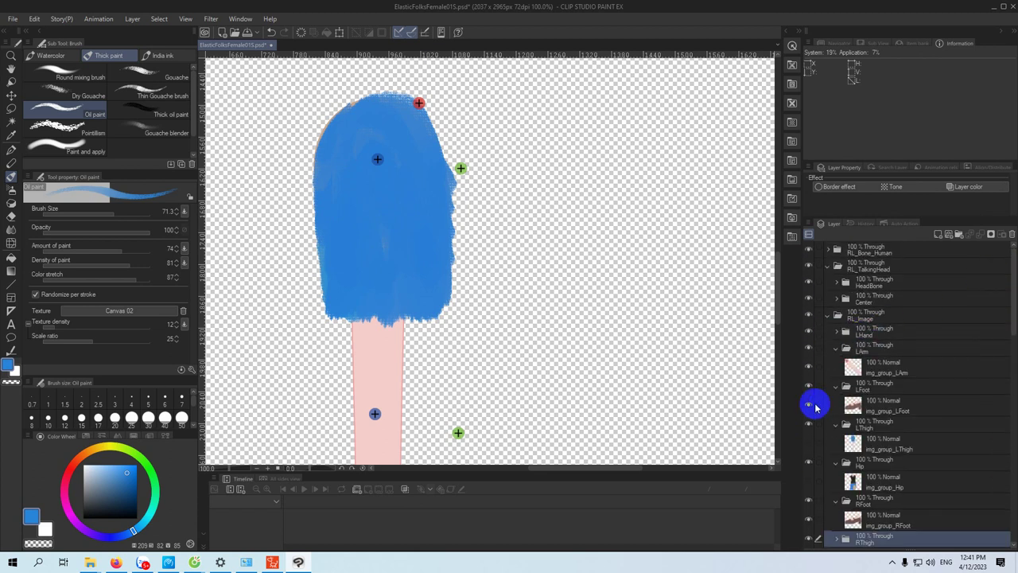
click(808, 444)
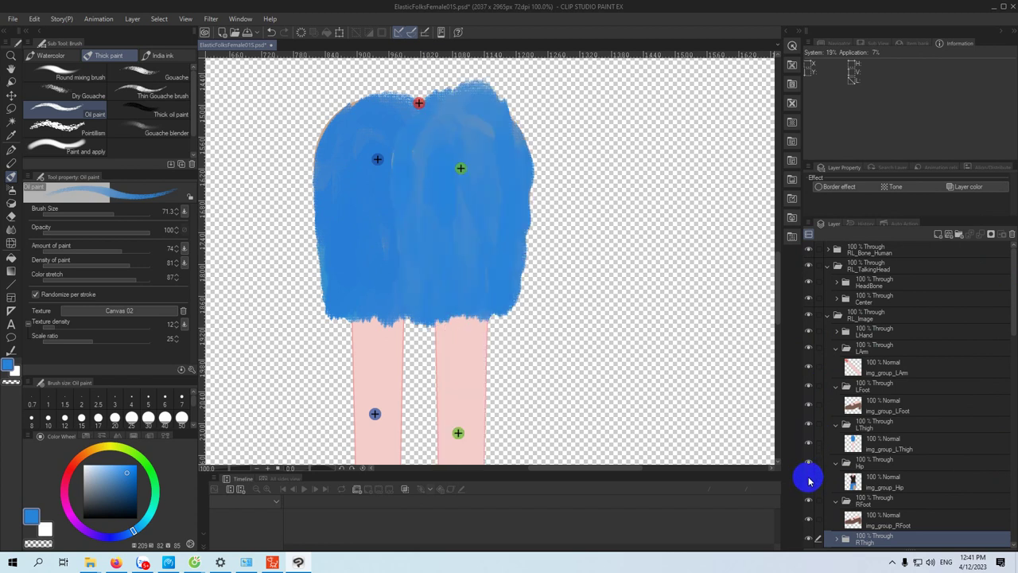
scroll(543, 315, down, 5)
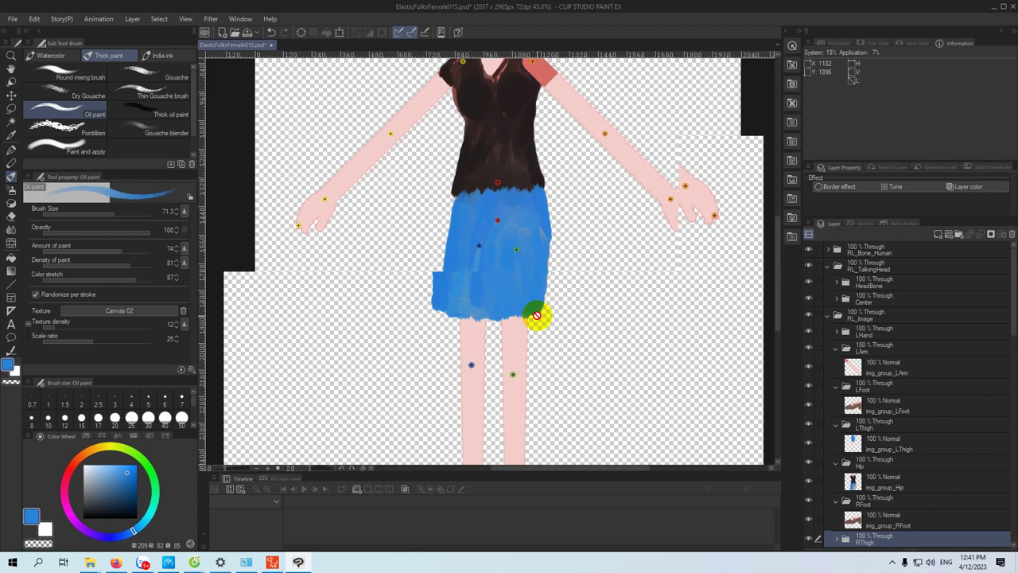
scroll(577, 305, up, 3)
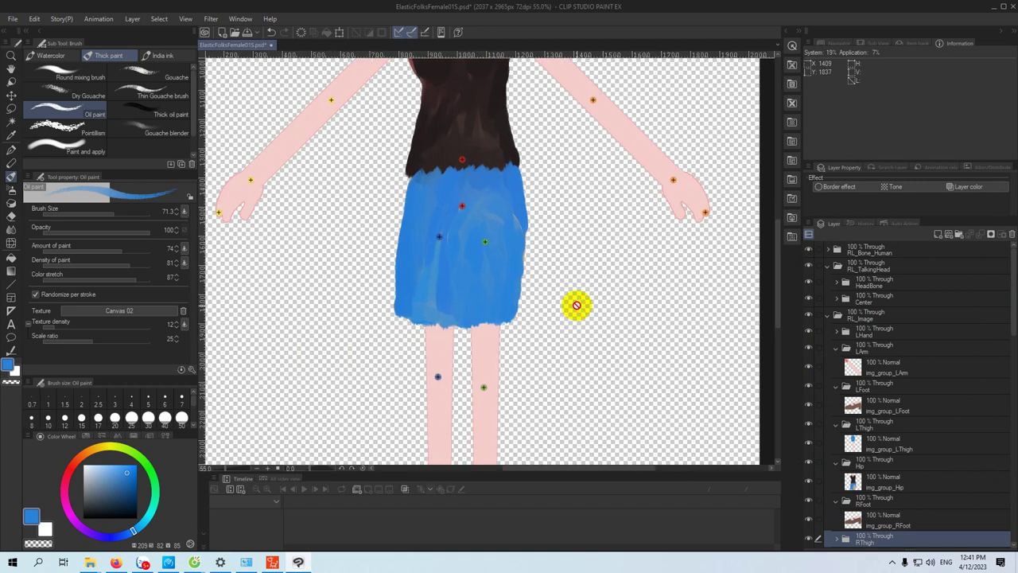
scroll(813, 449, down, 3)
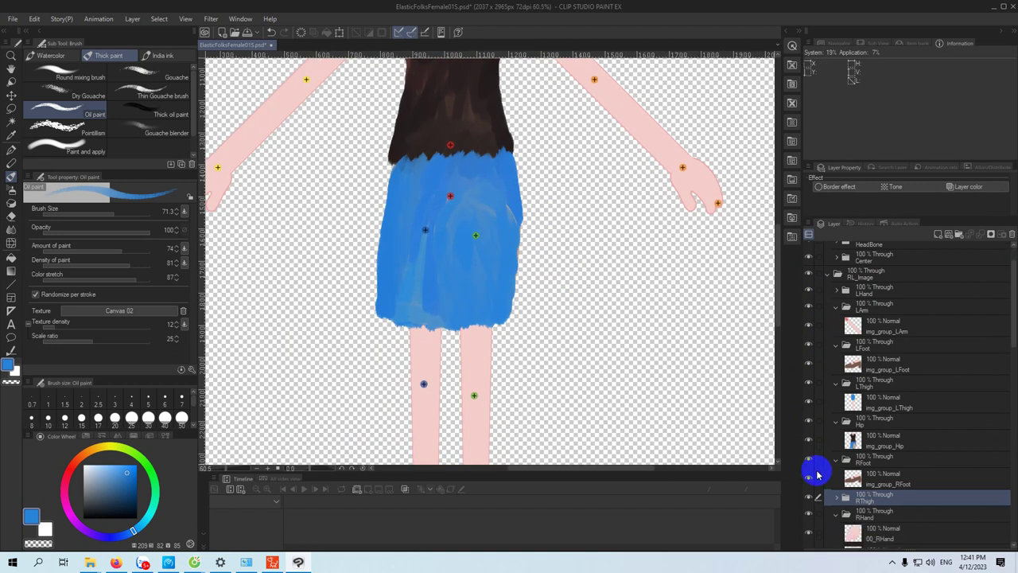
- Collapse the RHand and RArm folders in the layer list
click(833, 489)
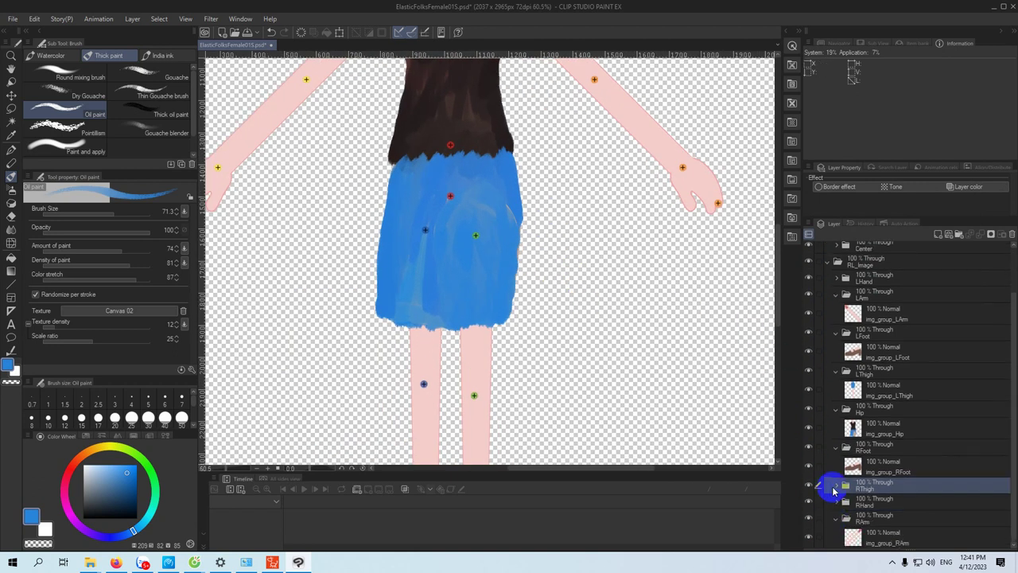
drag(809, 482, 811, 518)
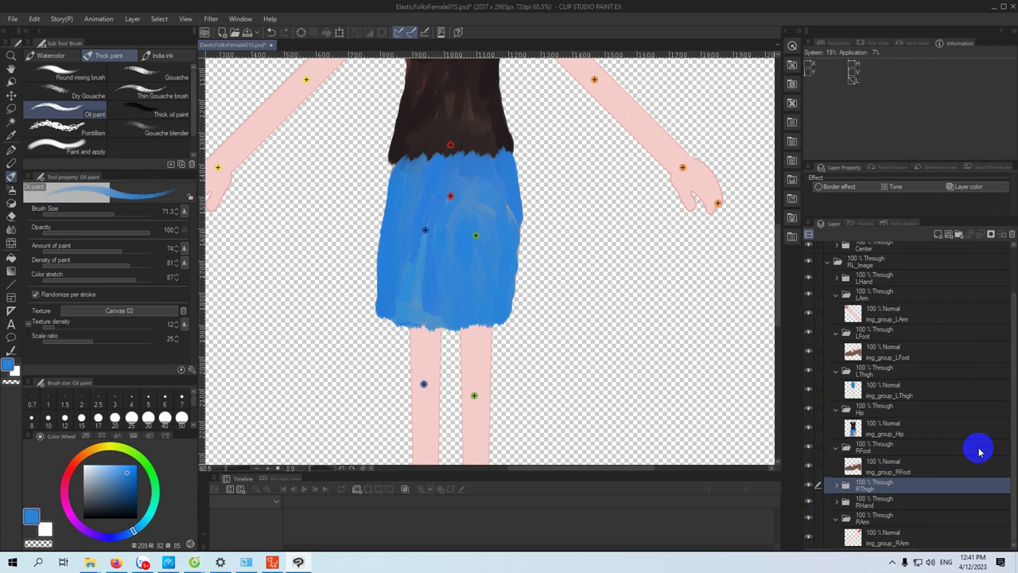
click(835, 521)
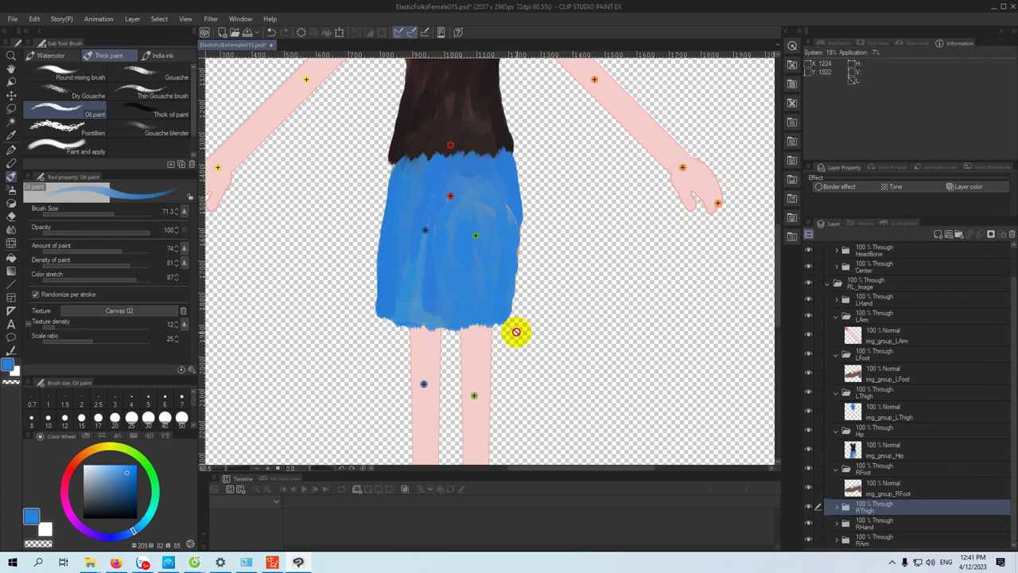
- Check the whole repainted figure and save the ElasticFolksFemale01S PSD file
scroll(515, 330, down, 3)
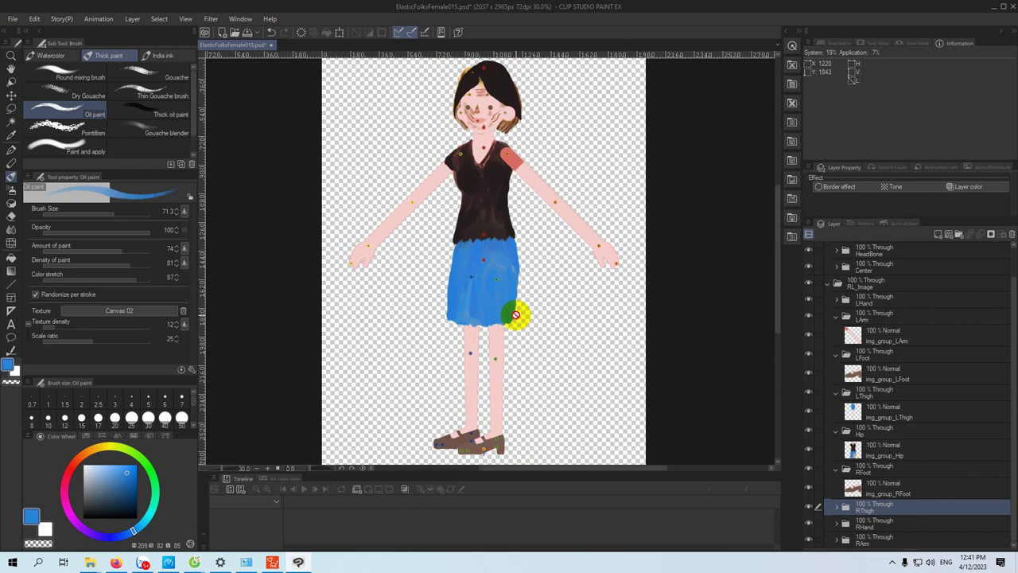
scroll(486, 280, up, 3)
scroll(486, 280, down, 4)
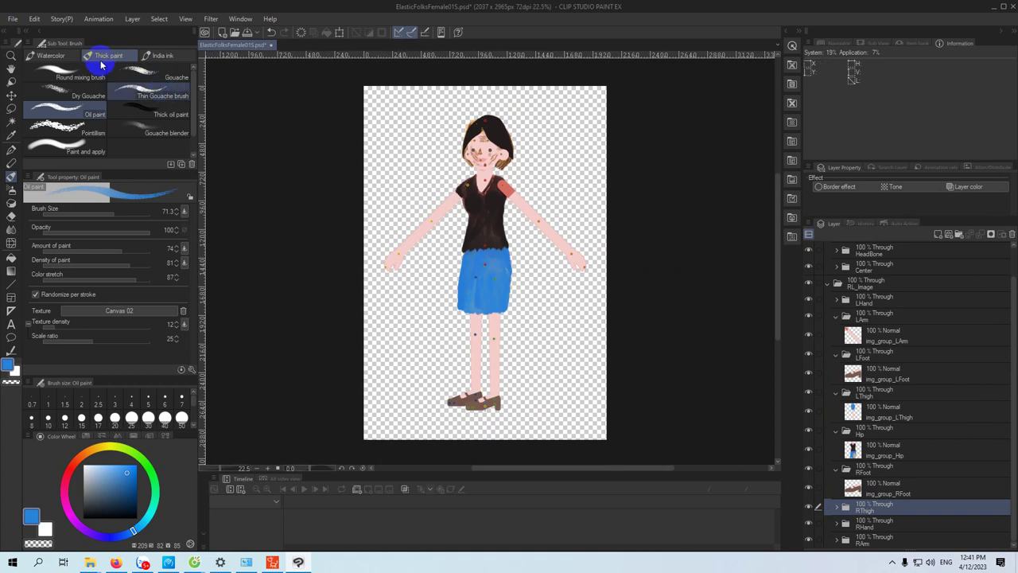
click(13, 18)
click(39, 104)
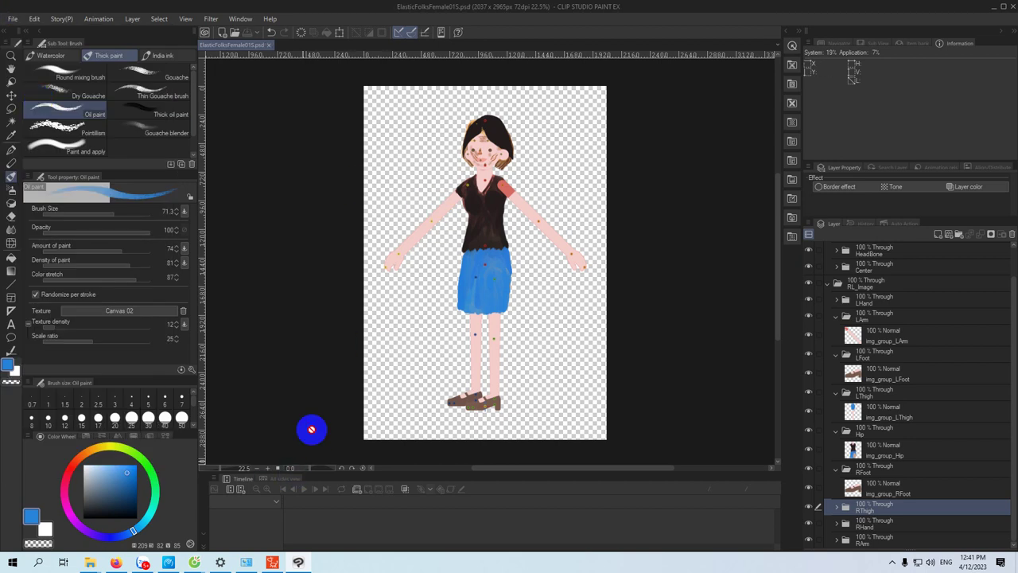
- Switch to Cartoon Animator 4 and take the updated character from Composer mode back to the stage
click(272, 562)
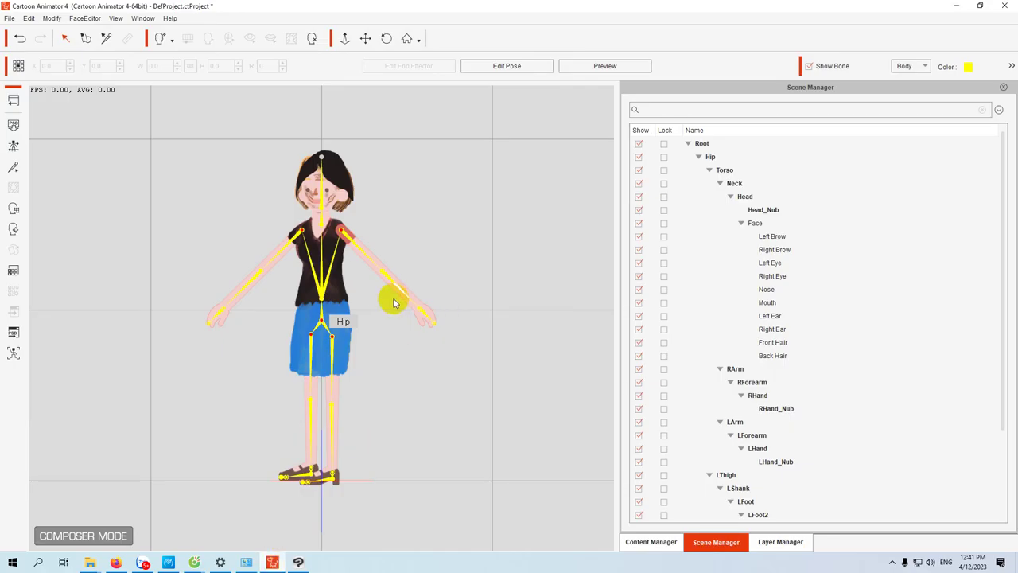
click(13, 102)
click(421, 295)
click(477, 315)
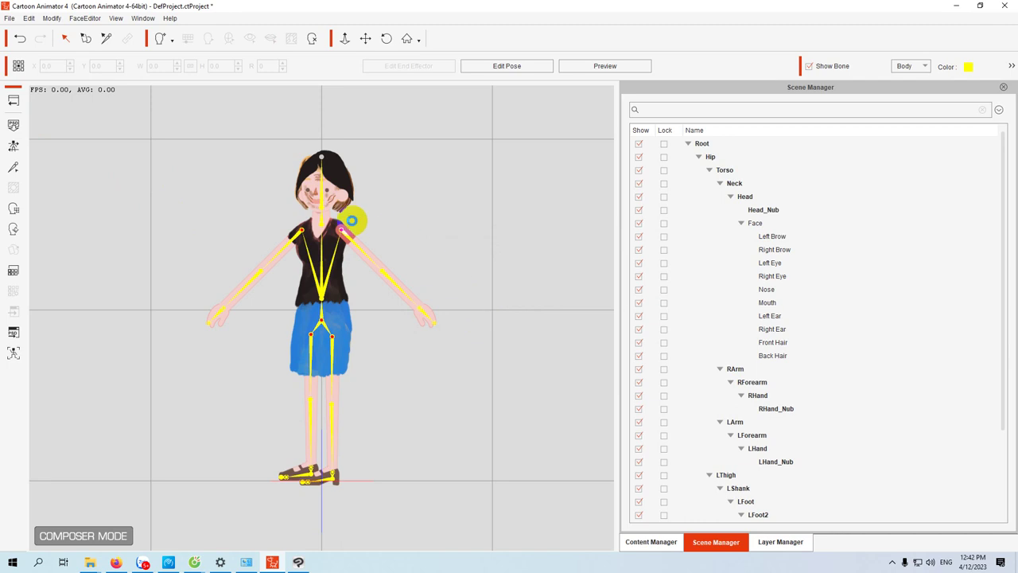
scroll(325, 300, up, 3)
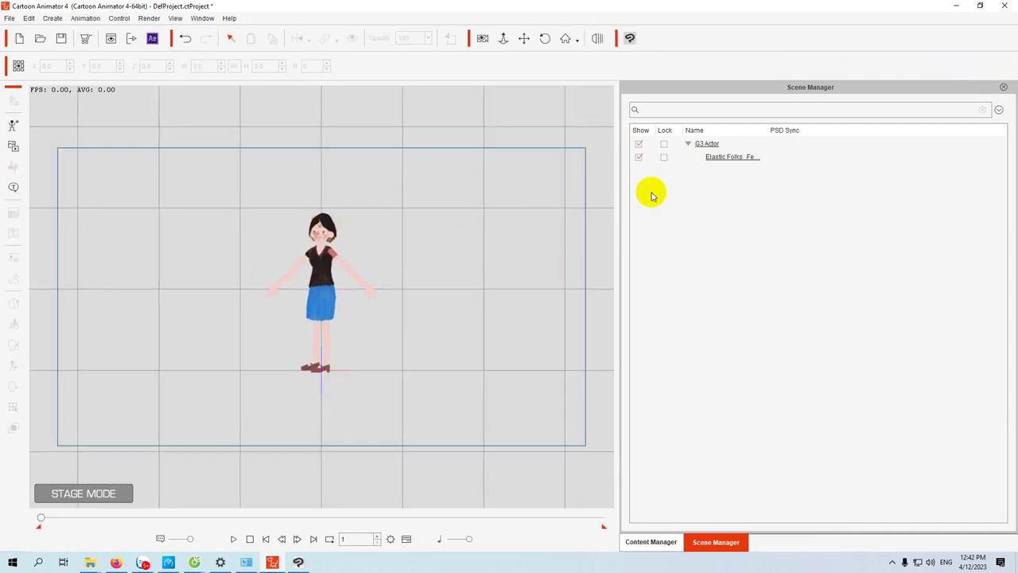
- Browse the animation templates to the Side motions of _Turners_Female under Motion, 1_G3 Human
click(640, 541)
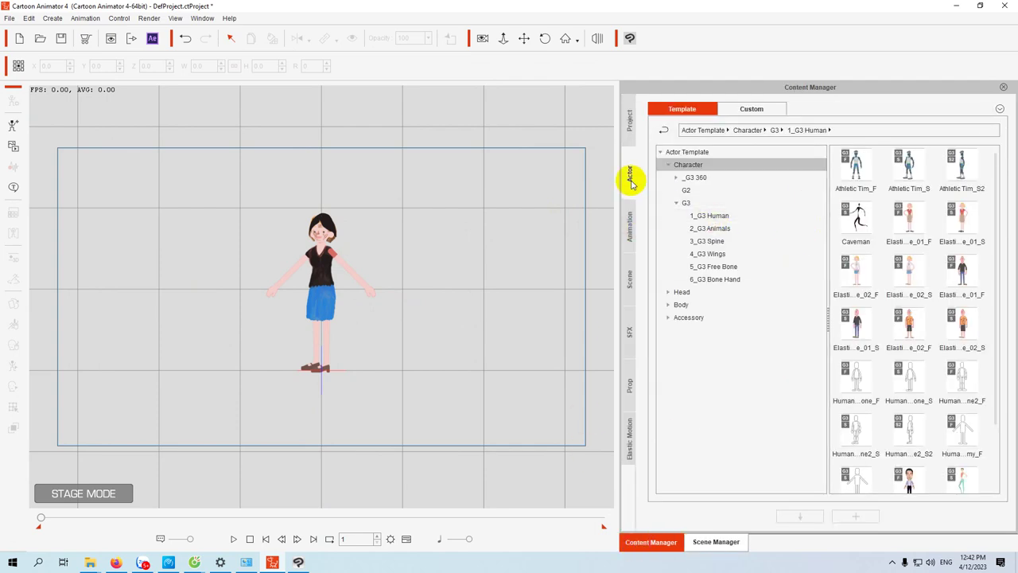
click(630, 227)
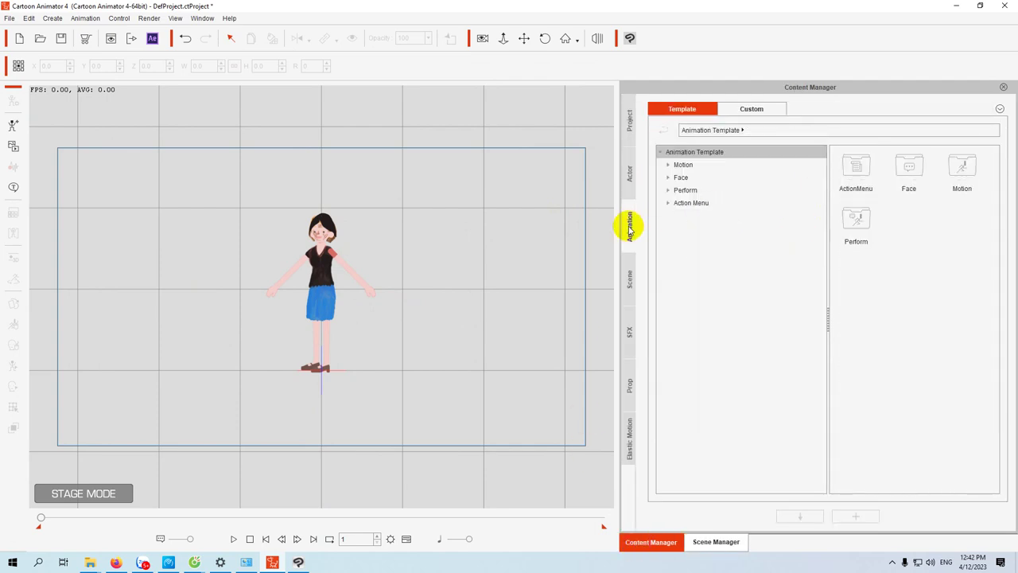
click(669, 166)
click(676, 177)
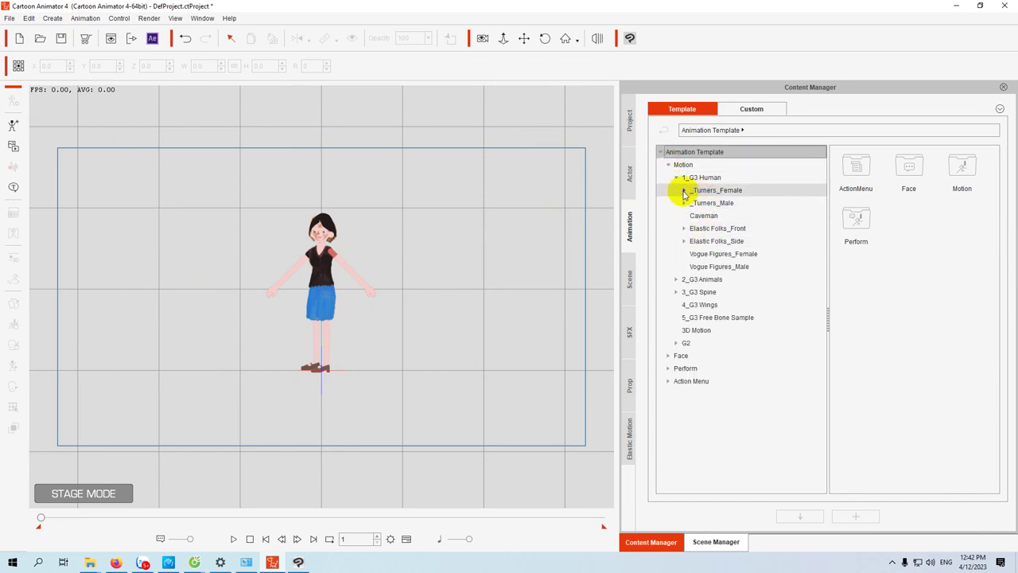
click(683, 194)
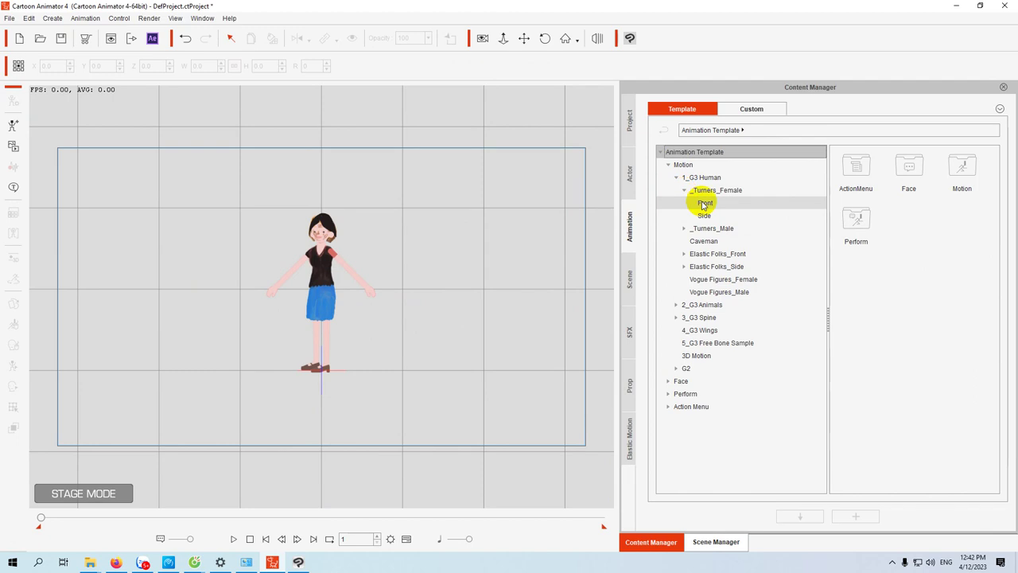
click(702, 202)
click(705, 216)
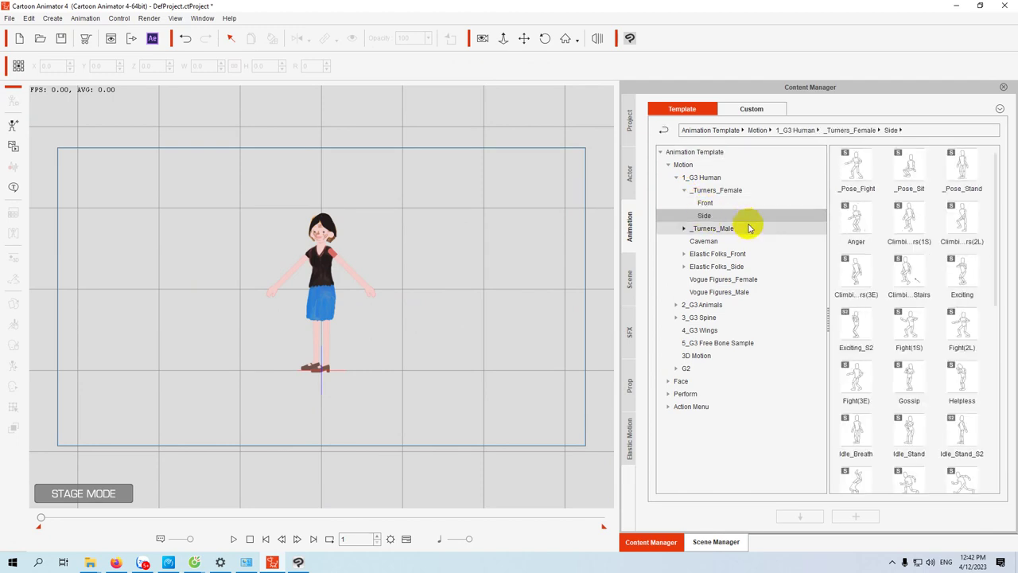
- Apply the climbing (1S) side motion and the _Pose_Stand pose to the character on the stage
drag(907, 229, 318, 283)
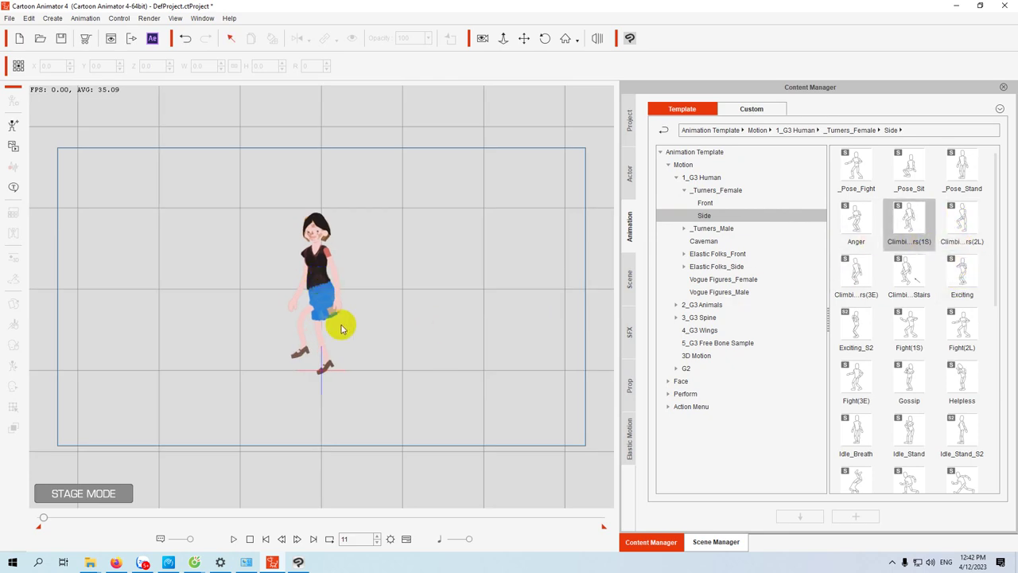
click(952, 174)
drag(952, 174, 342, 299)
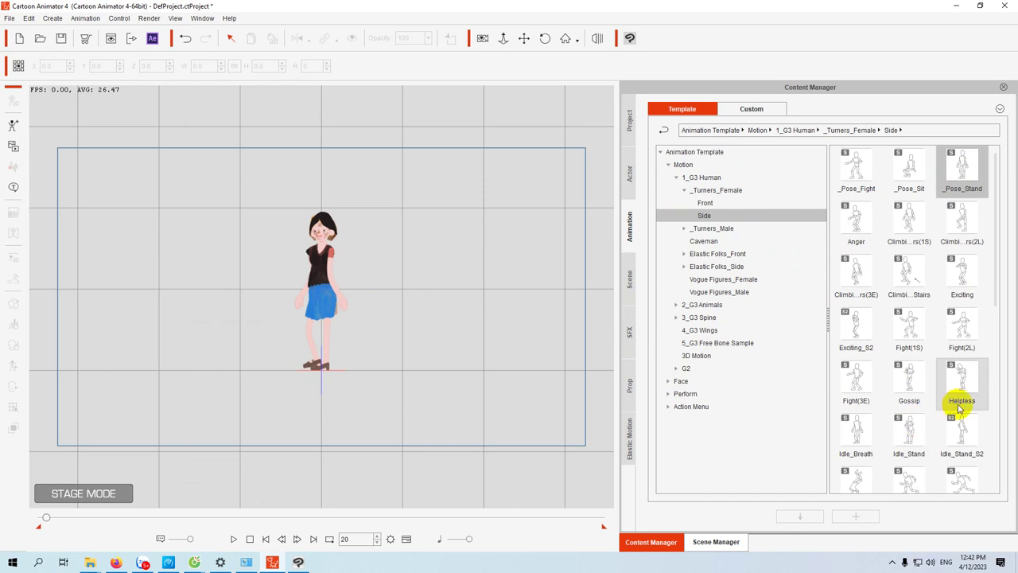
- Apply the Exciting motion from the _Turners_Female Front templates to the character on the stage
click(966, 333)
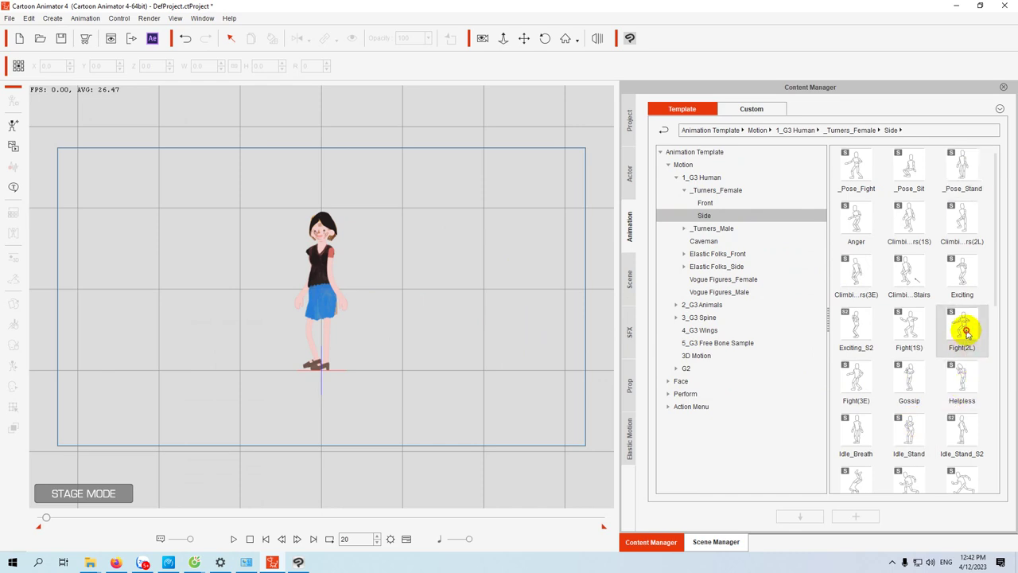
click(707, 203)
drag(856, 275, 319, 278)
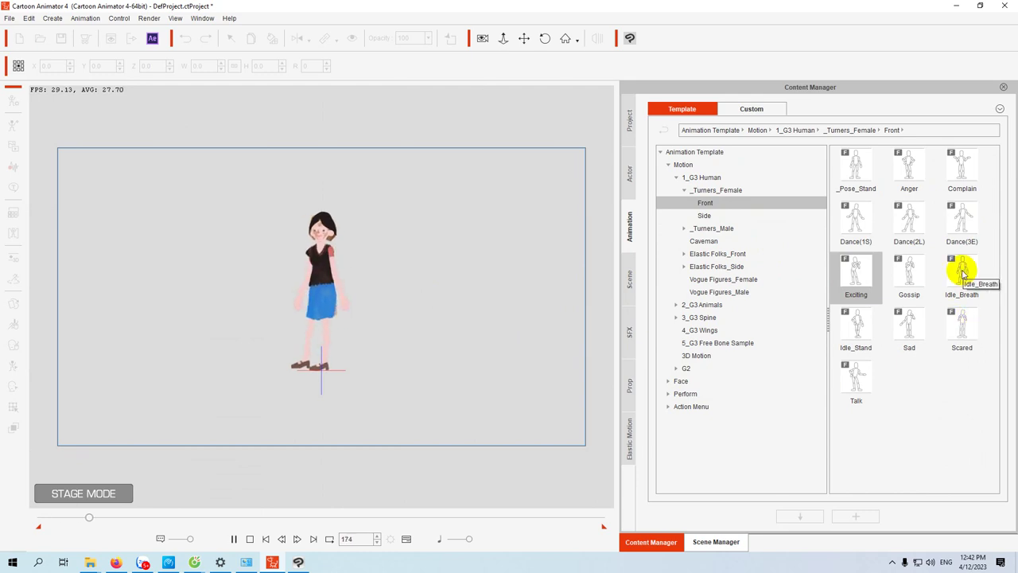
- Apply the Idle_Breath motion and the _Pose_Stand pose from the Front templates to the character on the stage
key(space)
drag(961, 272, 313, 288)
key(space)
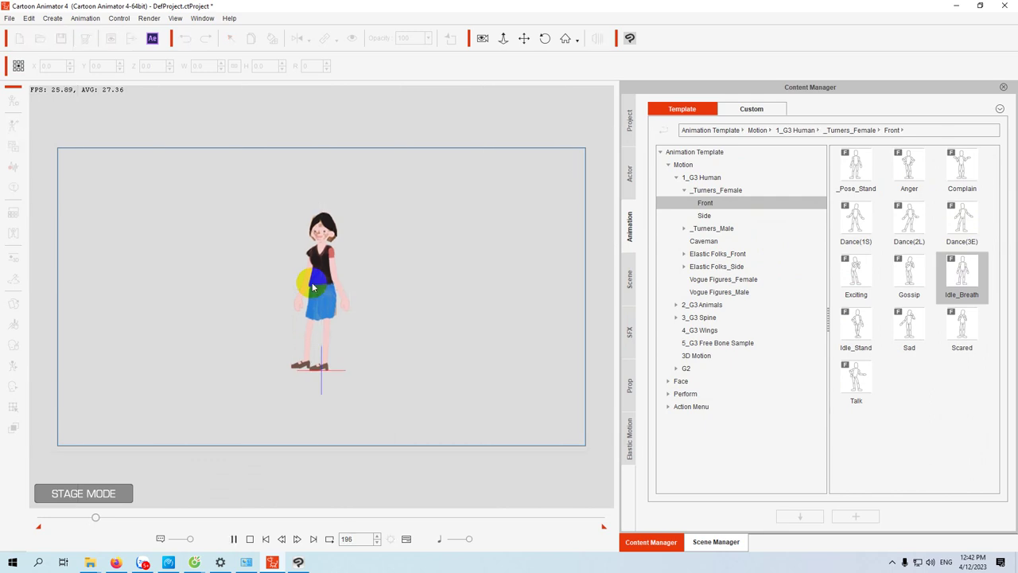
key(space)
drag(858, 164, 329, 293)
key(space)
key(space)
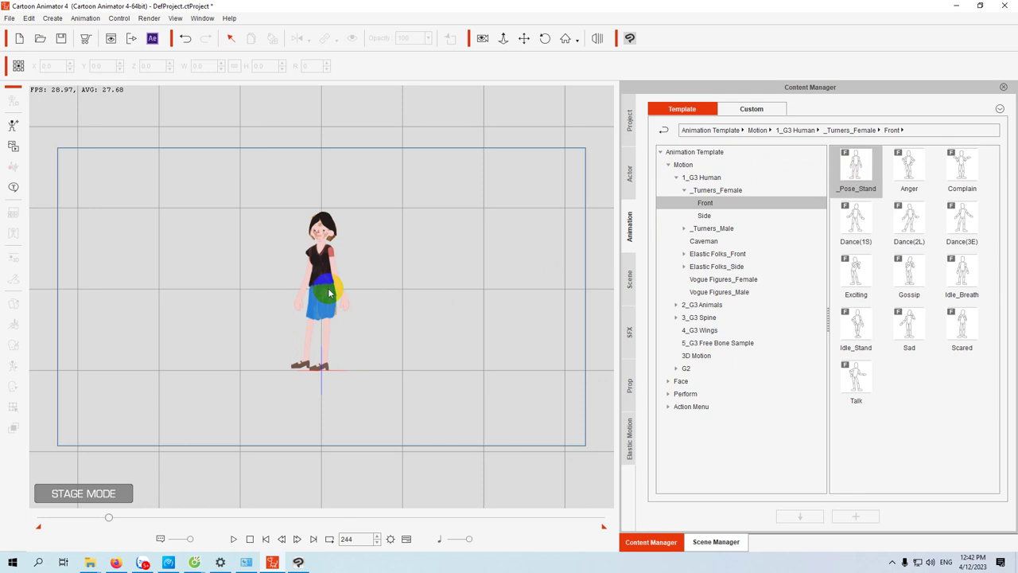
- Apply the Idle_Stand and Talk front motions to the character on the stage
click(325, 296)
drag(858, 328, 321, 289)
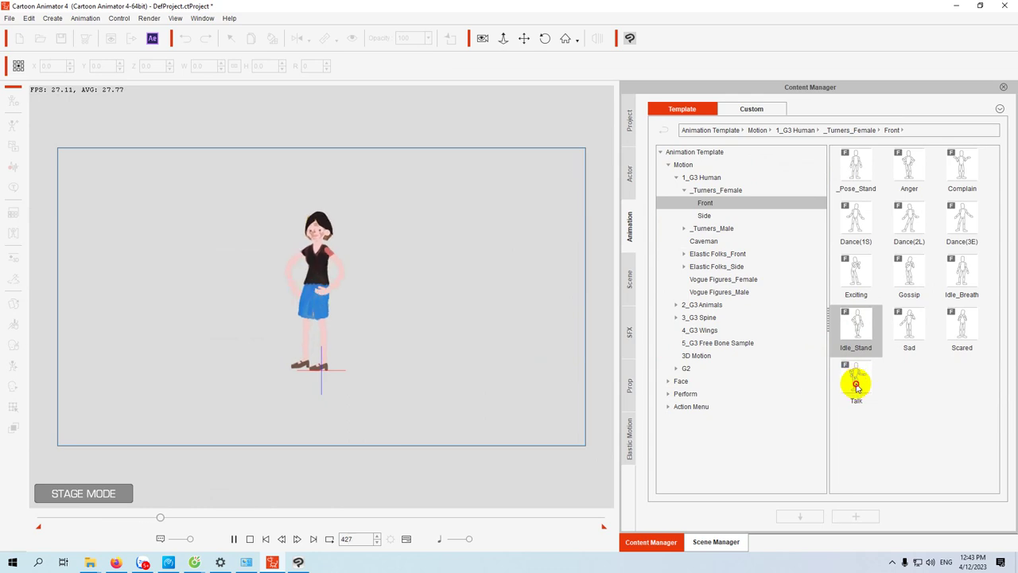
drag(853, 380, 849, 385)
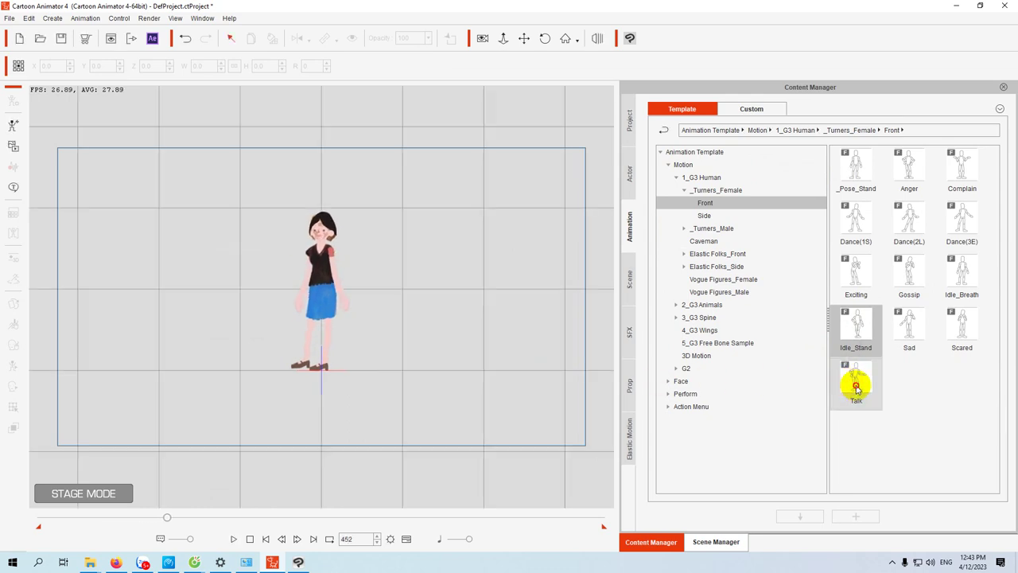
click(860, 384)
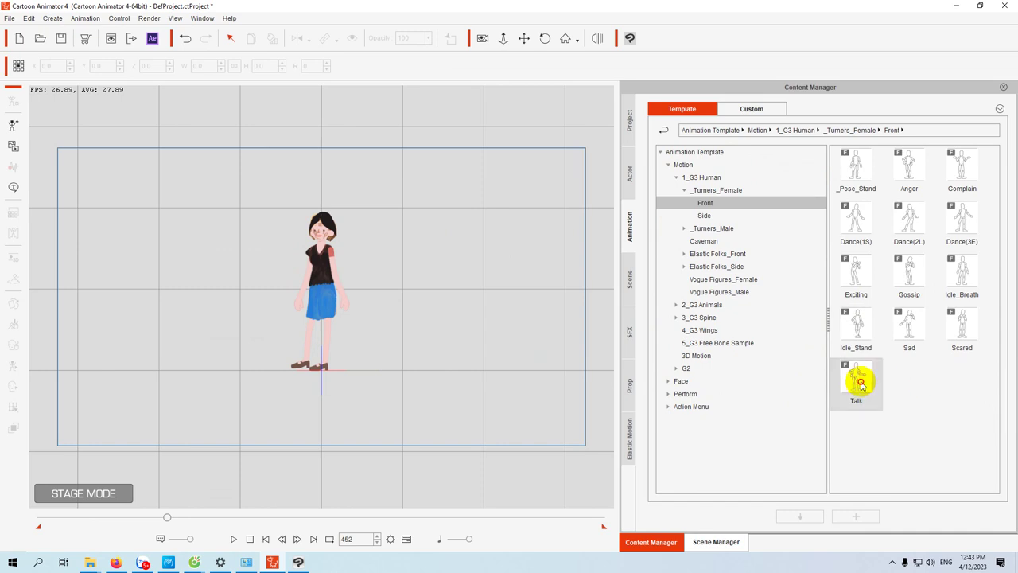
mouse_move(859, 384)
mouse_down()
mouse_move(743, 393)
mouse_move(326, 299)
mouse_up()
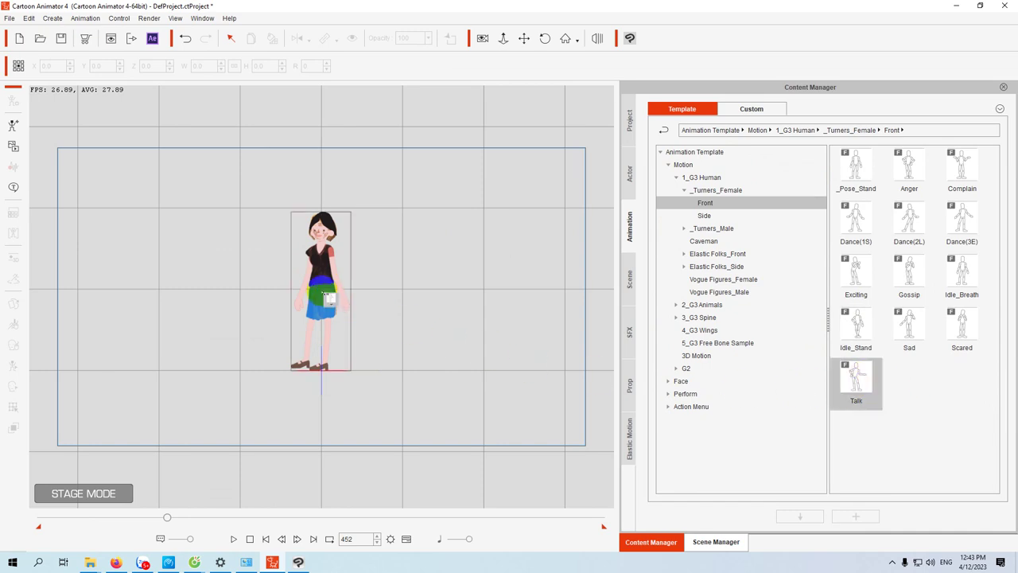
key(space)
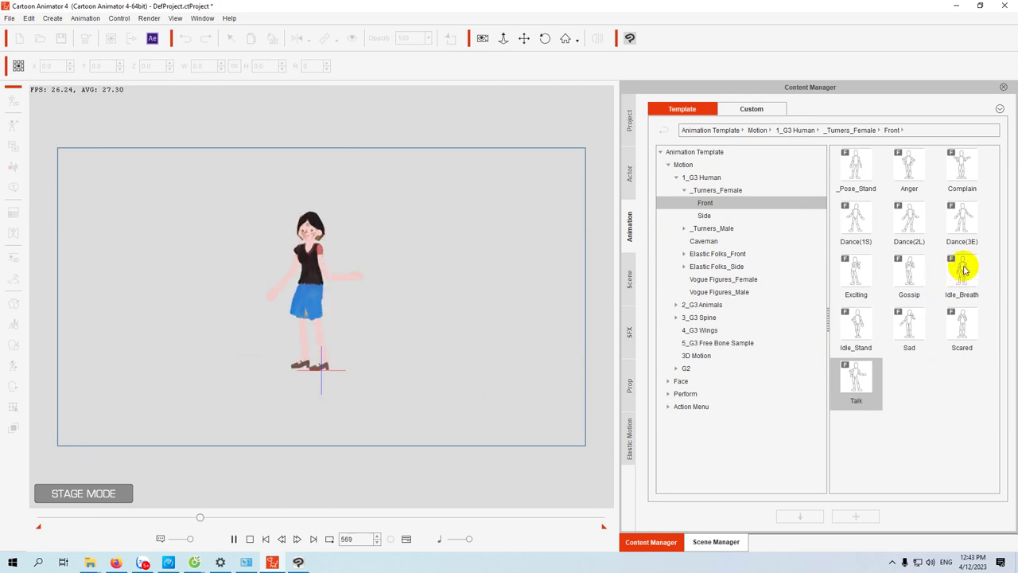
- Apply the Idle_Breath motion again, followed by the Dance(1S) and Dance(2L) motions, to the character
drag(963, 275, 324, 299)
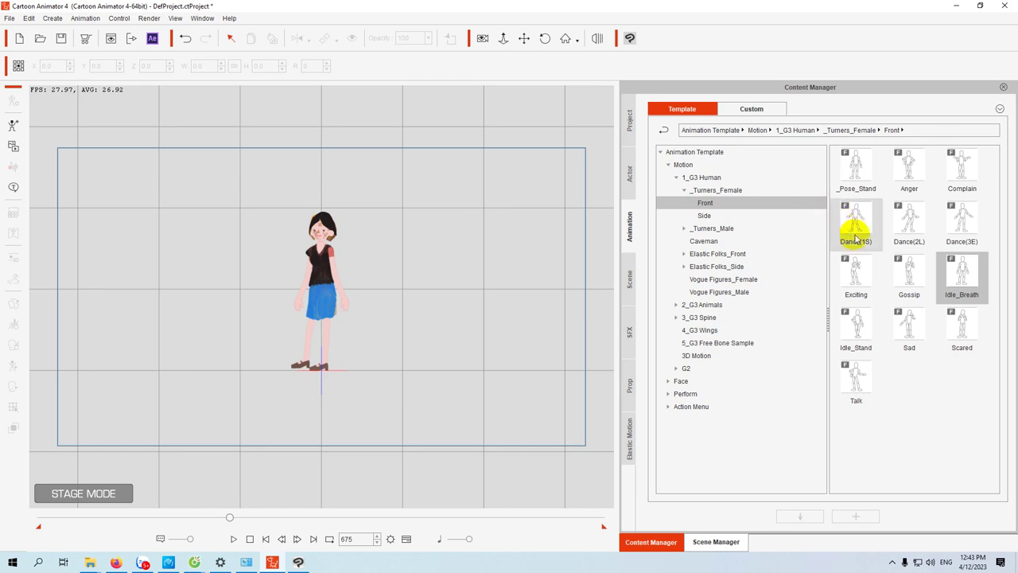
drag(861, 226, 324, 276)
drag(915, 216, 323, 289)
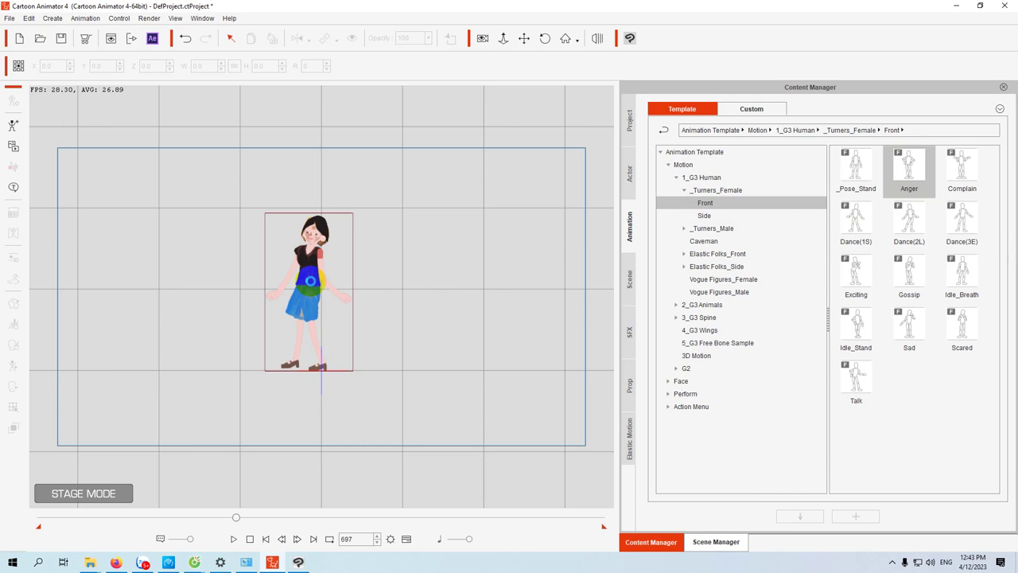
- Apply the Anger and Complain front motions to the character on the stage
drag(310, 280, 310, 280)
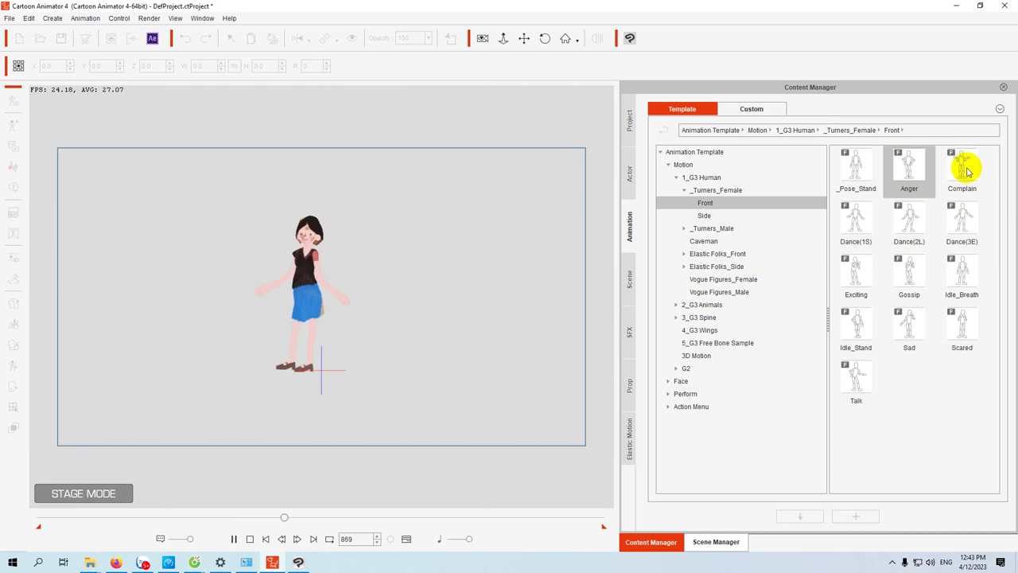
mouse_move(961, 168)
mouse_down()
mouse_move(959, 195)
mouse_move(605, 302)
mouse_move(389, 307)
mouse_move(907, 227)
mouse_move(988, 186)
mouse_move(970, 171)
mouse_move(964, 194)
mouse_move(734, 279)
mouse_move(321, 280)
mouse_up()
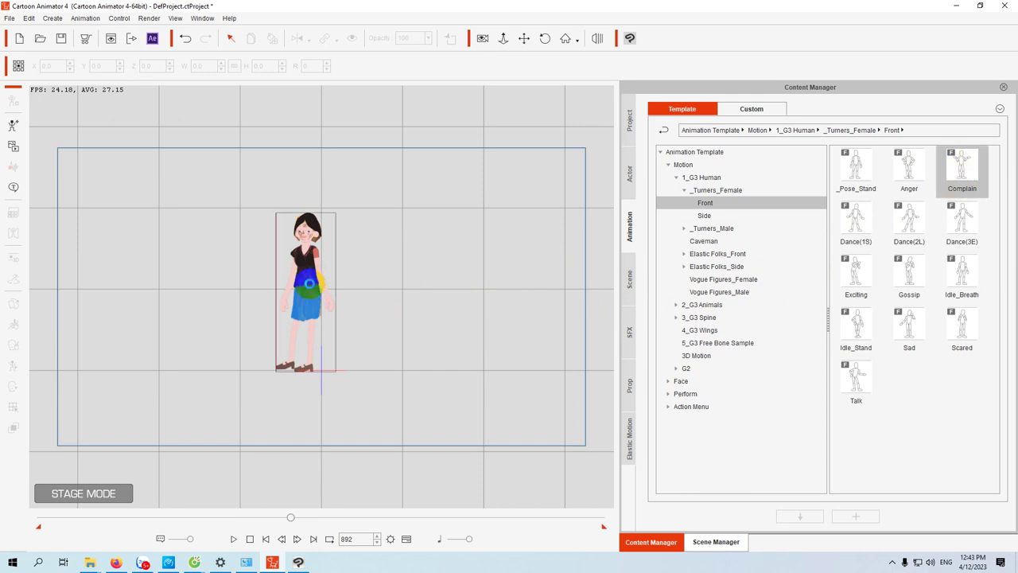
drag(308, 283, 310, 288)
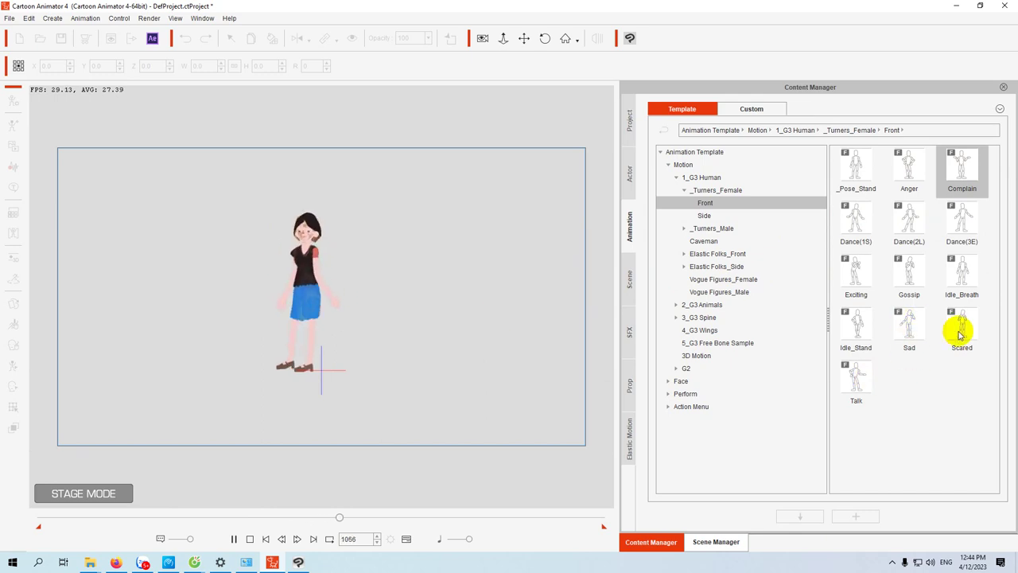
- Apply the Scared and Exciting front motions to the character on the stage
drag(962, 325, 299, 316)
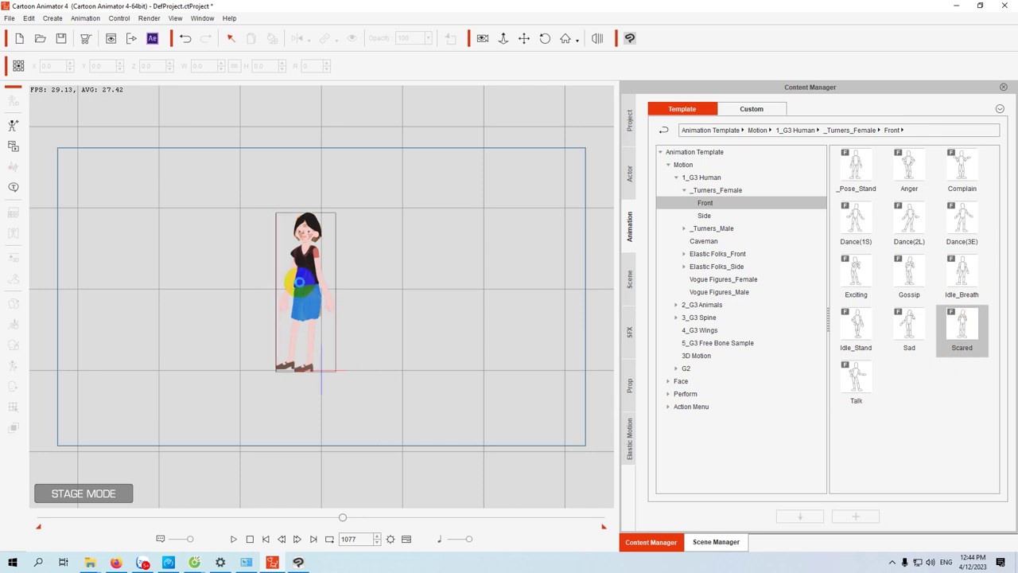
drag(300, 282, 299, 286)
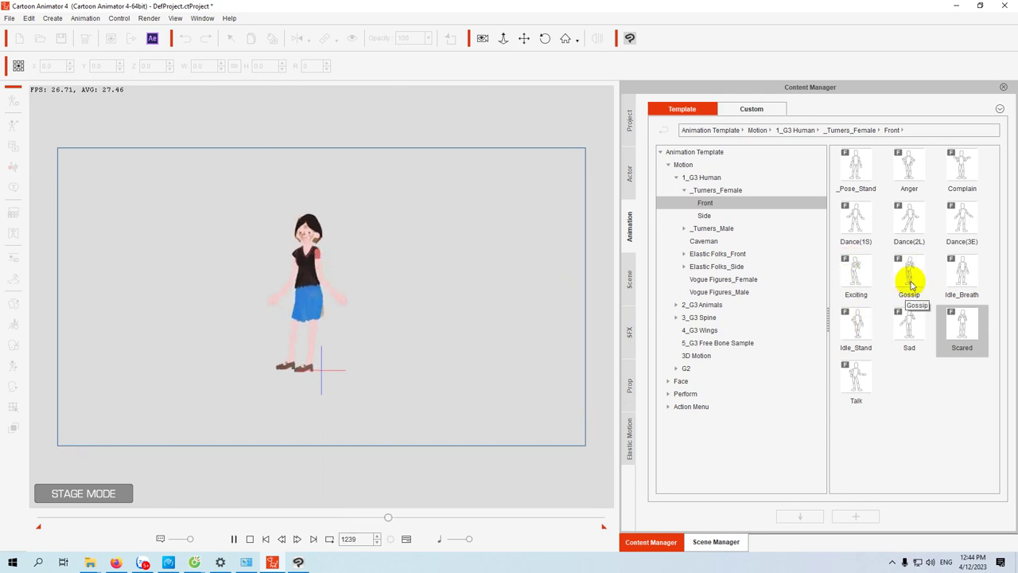
key(space)
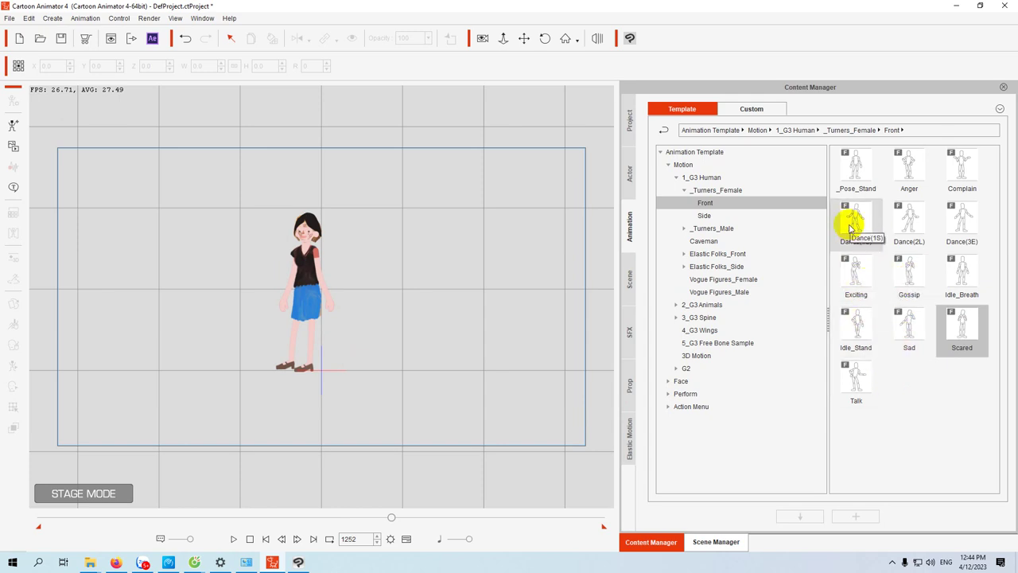
drag(853, 270, 314, 302)
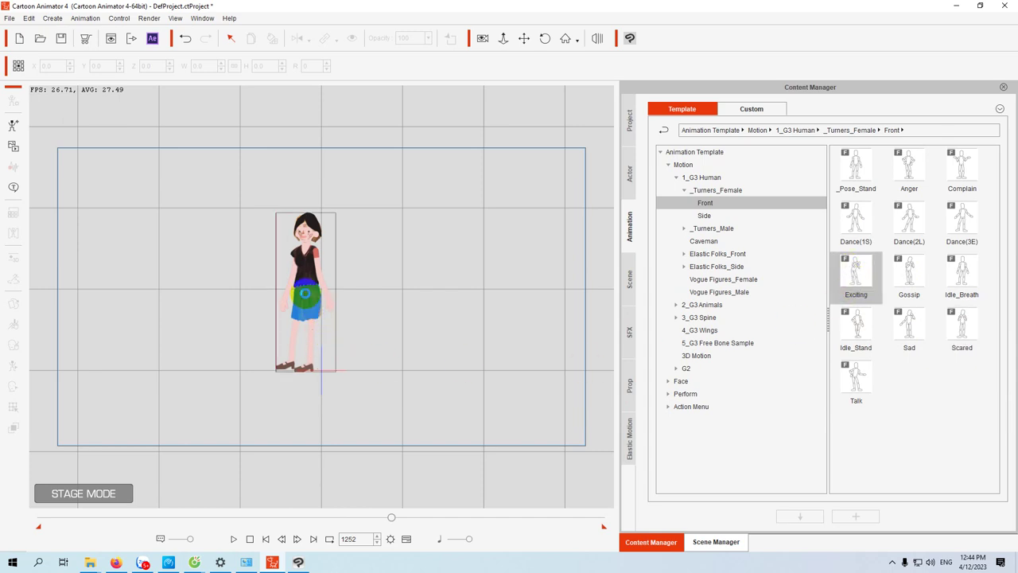
drag(310, 301, 311, 301)
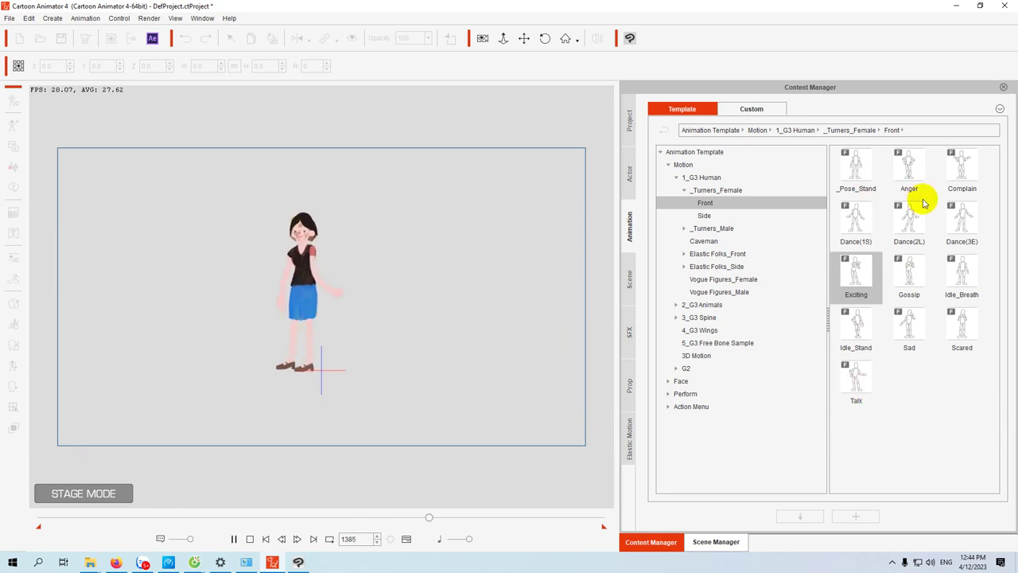
- Apply the Complain front motion to the character again and let it play before stopping
key(space)
drag(960, 173, 300, 288)
key(space)
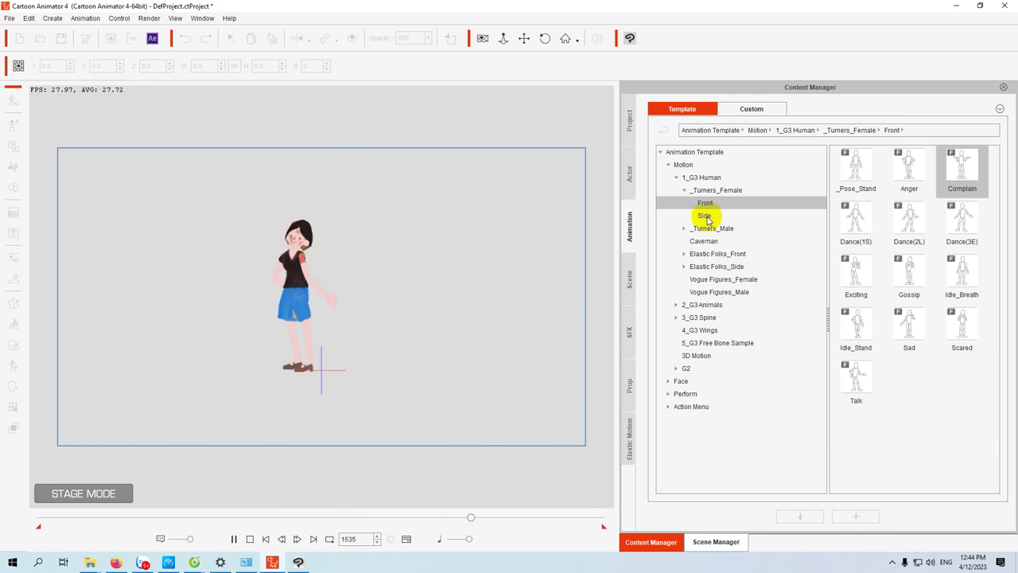
key(space)
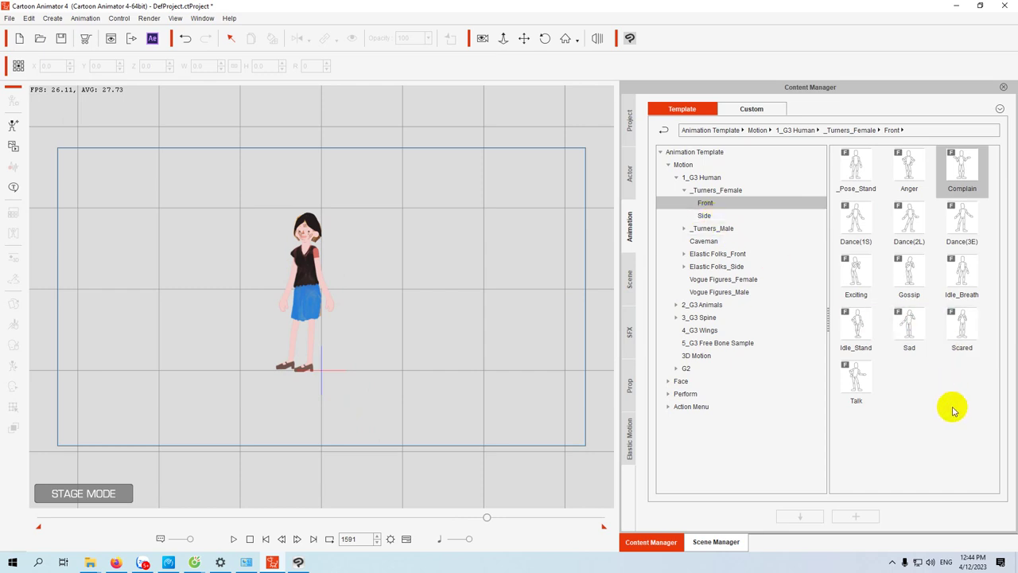
- Apply the stair-climbing (1S) and Fight(1S) motions from the _Turners_Female Side templates to the character
click(703, 215)
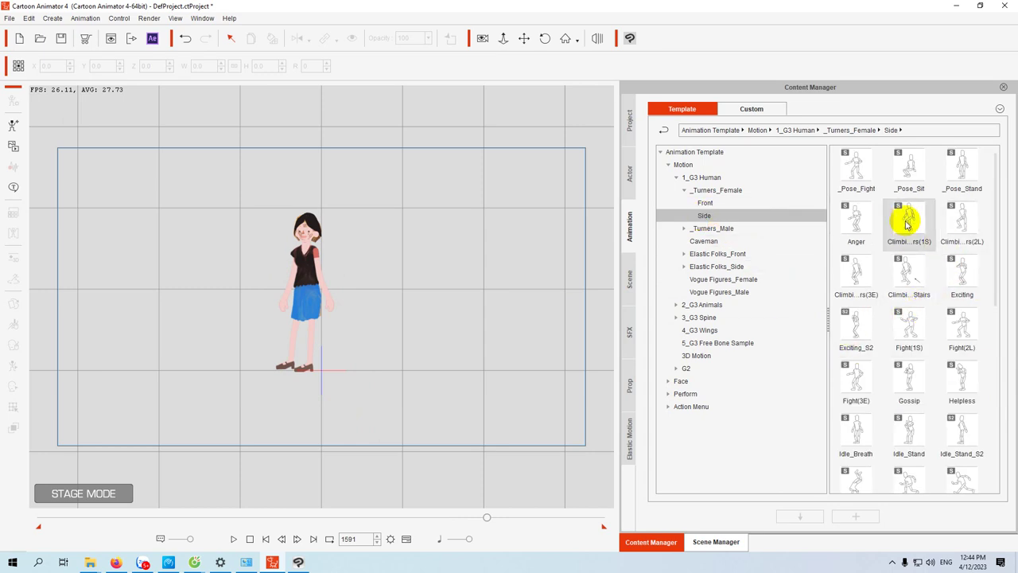
drag(911, 222, 311, 292)
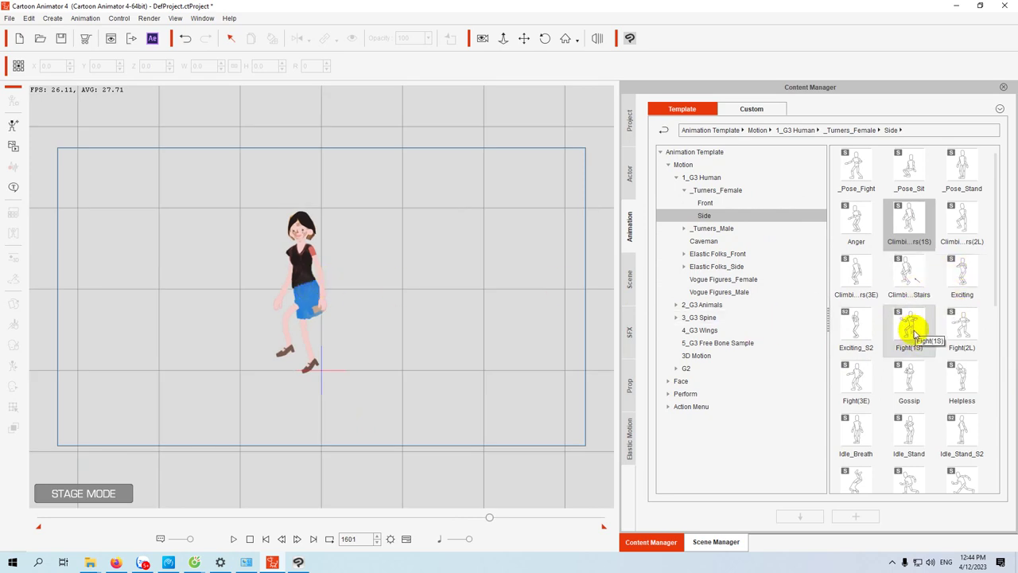
drag(913, 331, 306, 289)
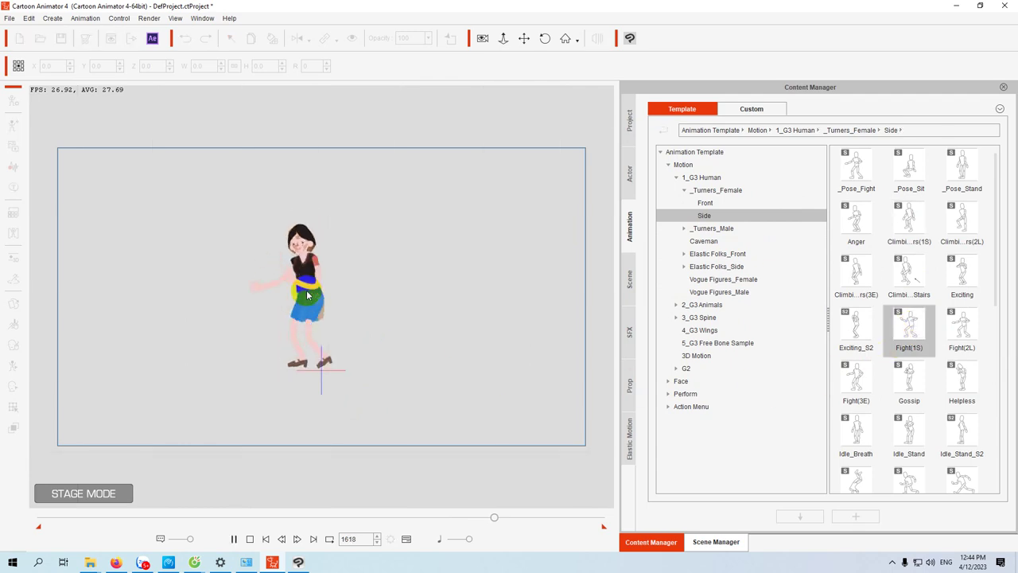
- Apply the forward walk (3E), forward walk (1S) and Walk(2L) side motions to the character
scroll(961, 429, down, 8)
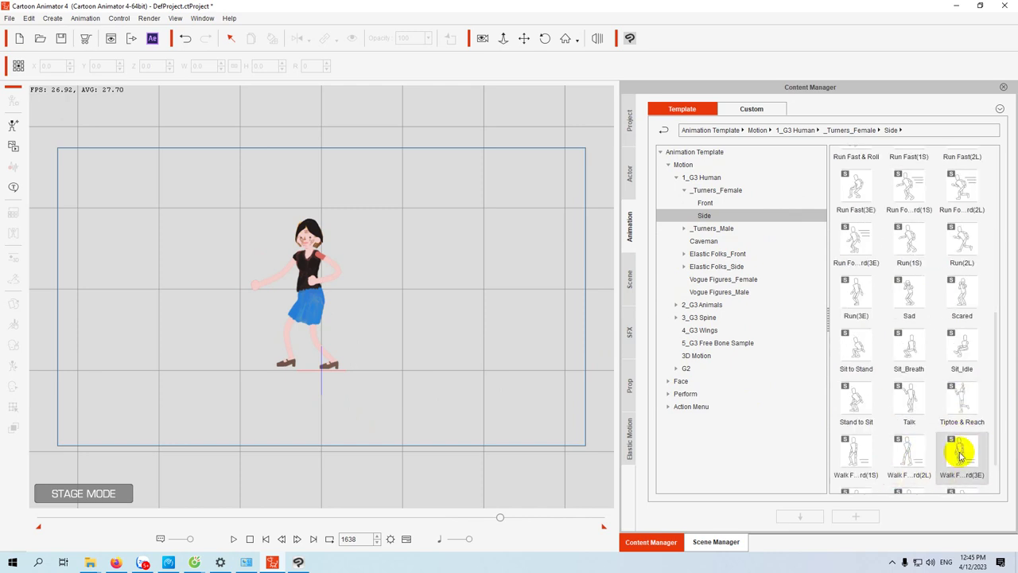
drag(959, 456, 312, 303)
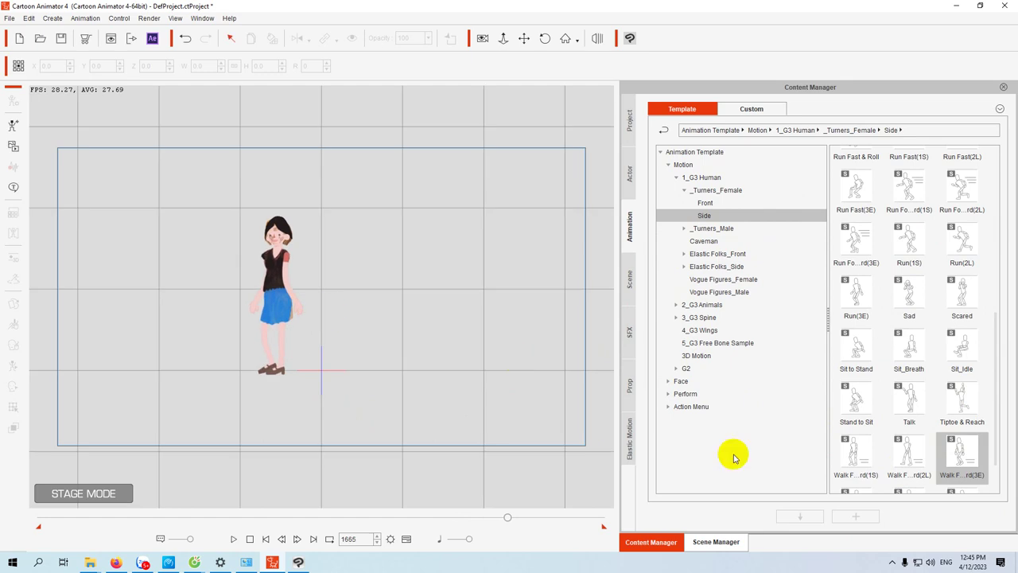
scroll(869, 443, down, 1)
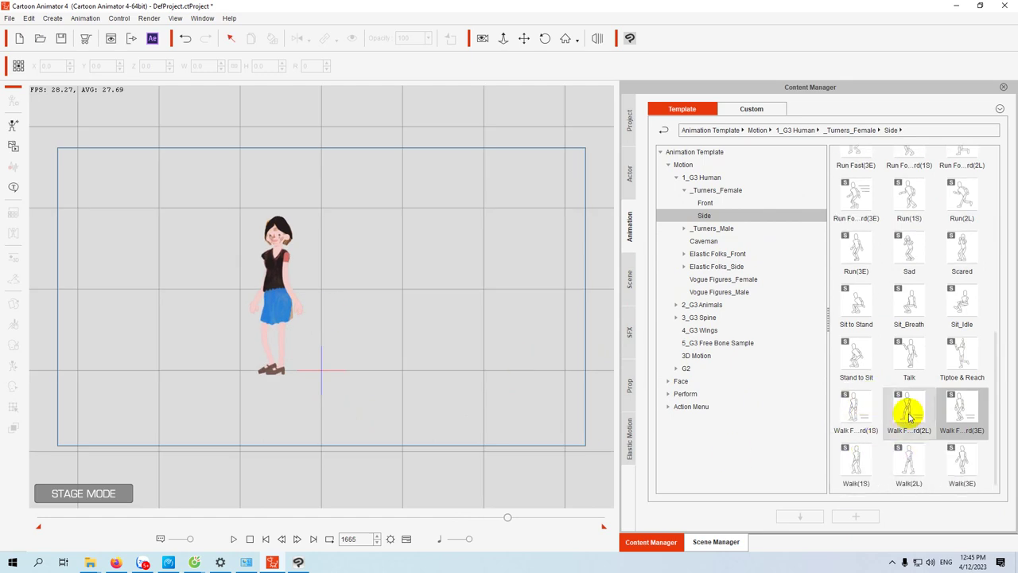
drag(853, 412, 270, 310)
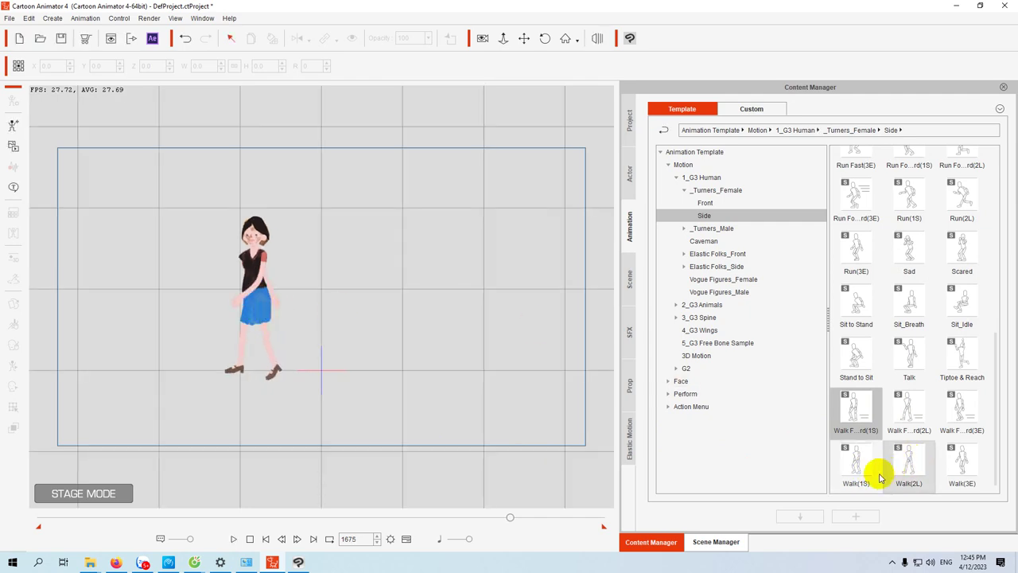
drag(907, 465, 245, 320)
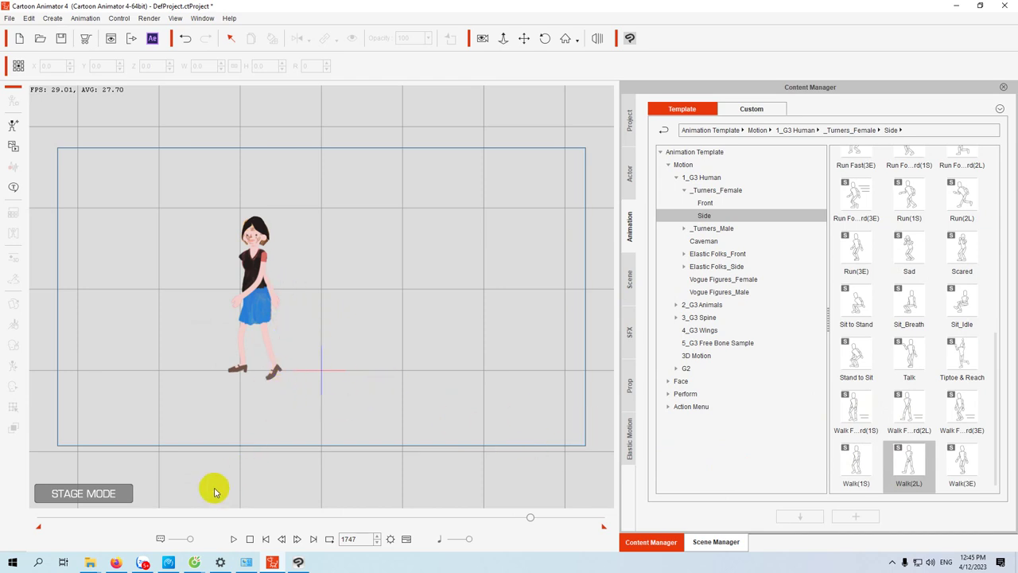
- Show the Timeline and play the whole animation from frame 1, pausing at frame 401
click(199, 19)
click(227, 138)
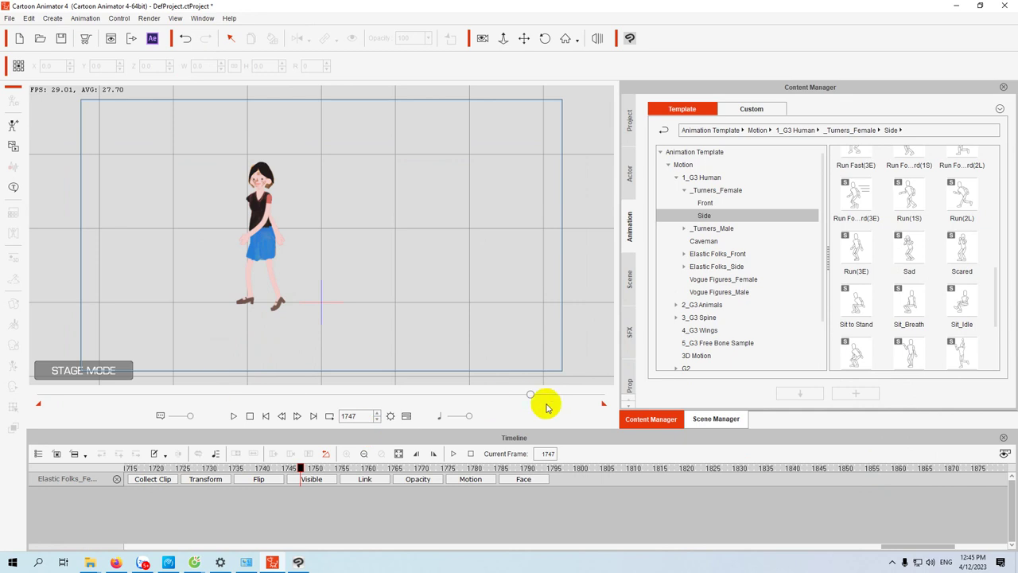
drag(531, 396, 30, 380)
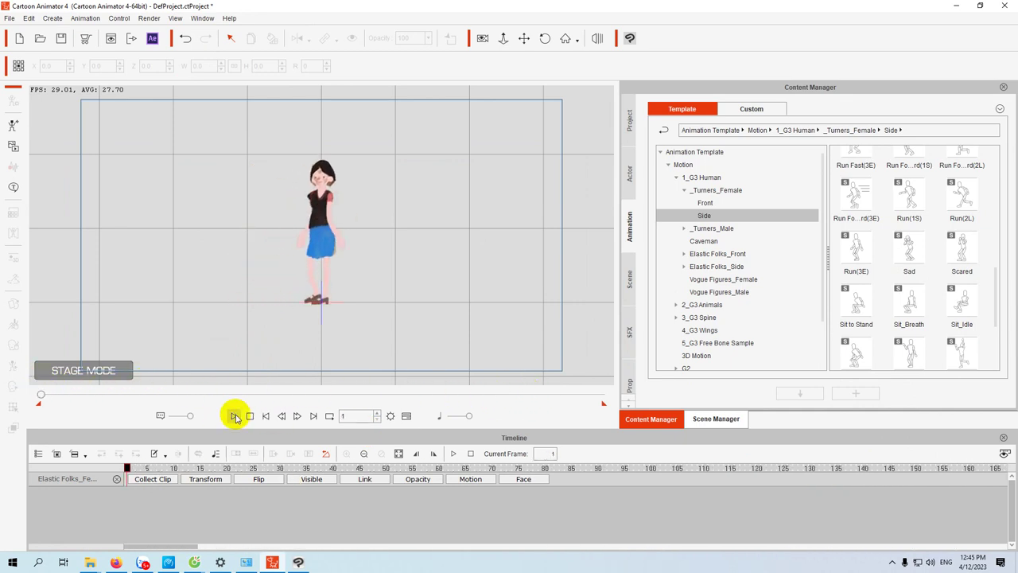
click(235, 417)
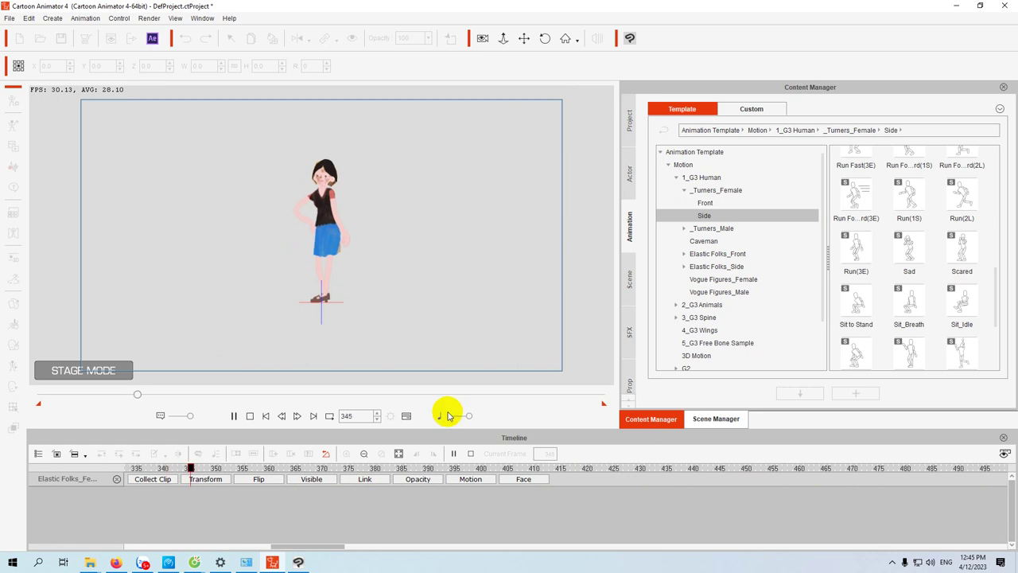
click(234, 417)
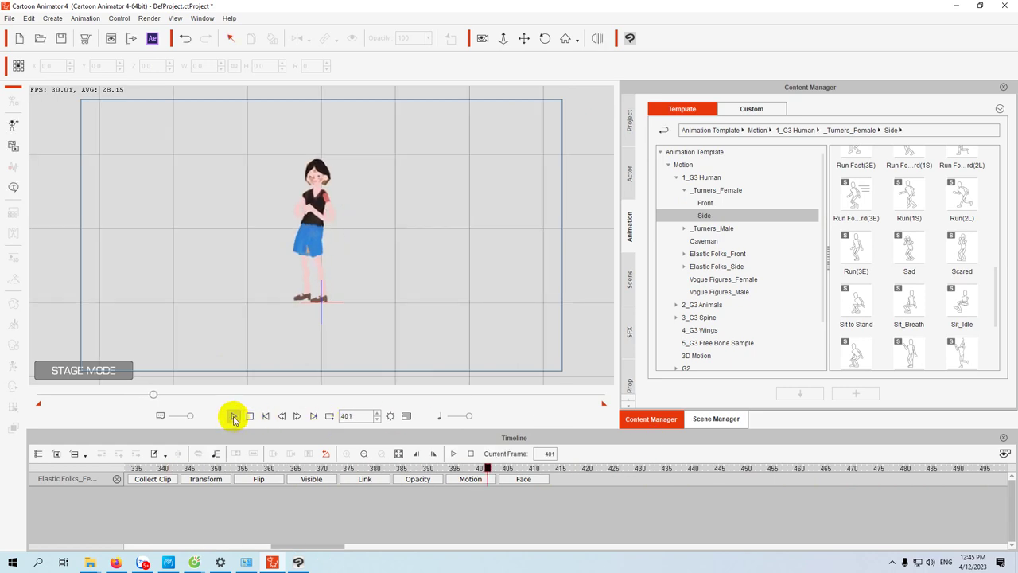
- Widen the stage area and examine the character's skirt and thighs up close at frame 401
scroll(334, 237, up, 4)
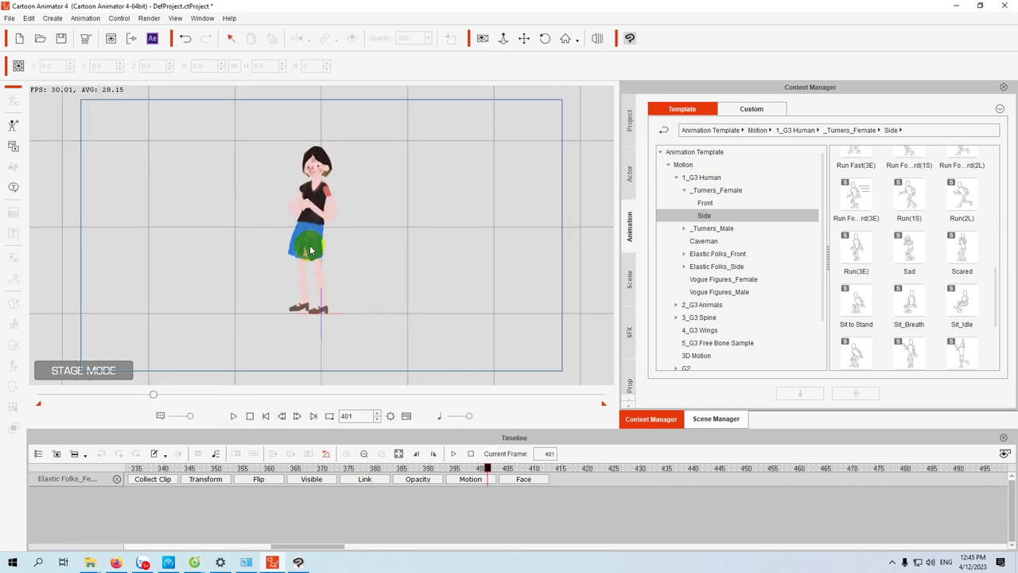
scroll(325, 234, up, 3)
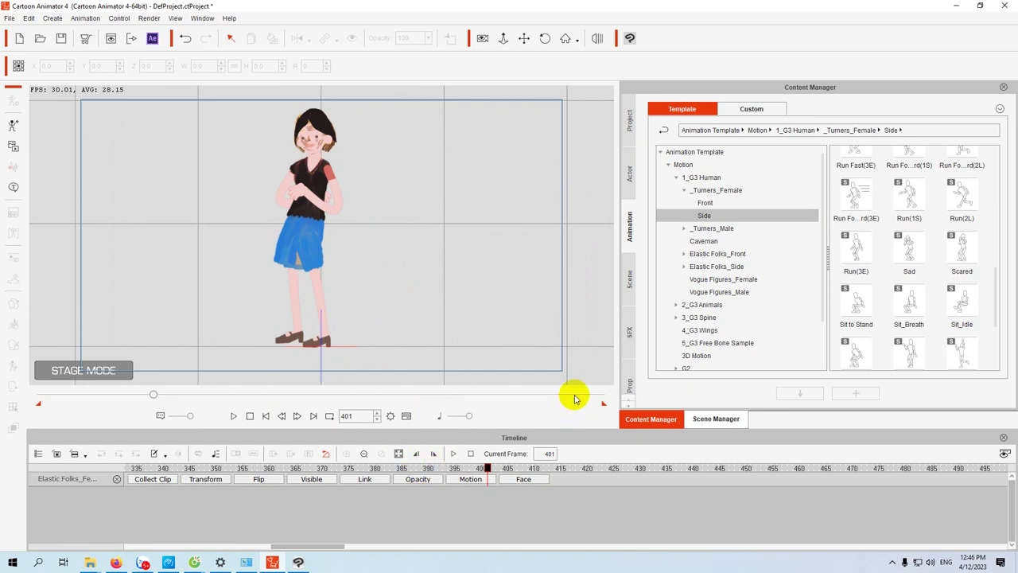
drag(618, 296, 750, 295)
scroll(374, 294, up, 4)
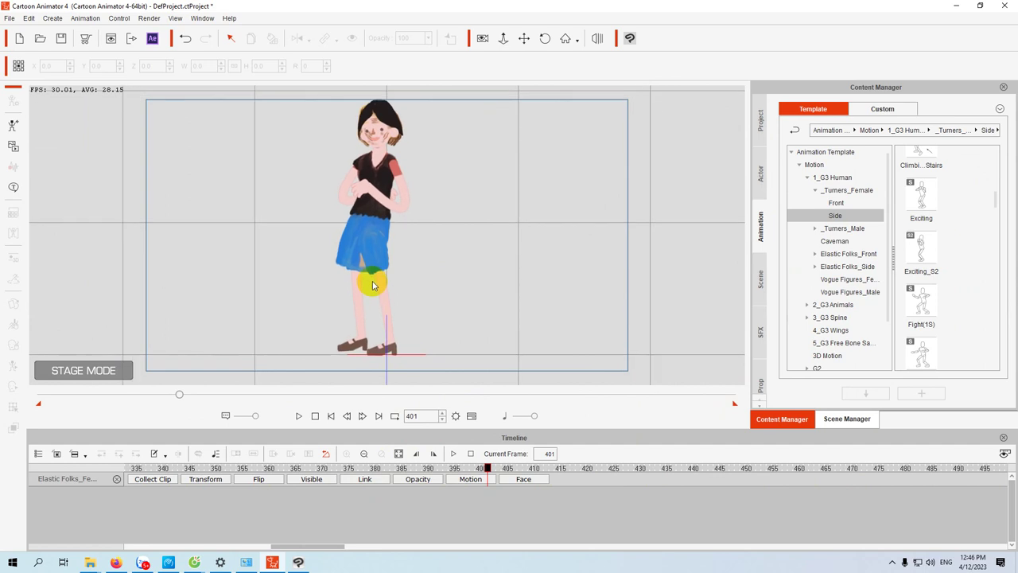
scroll(357, 285, up, 3)
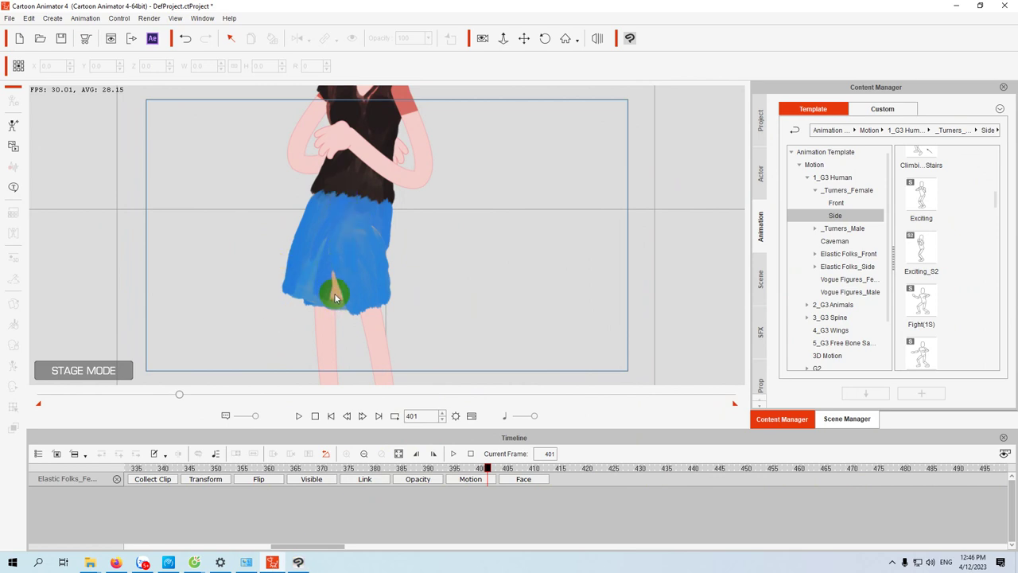
scroll(343, 249, down, 5)
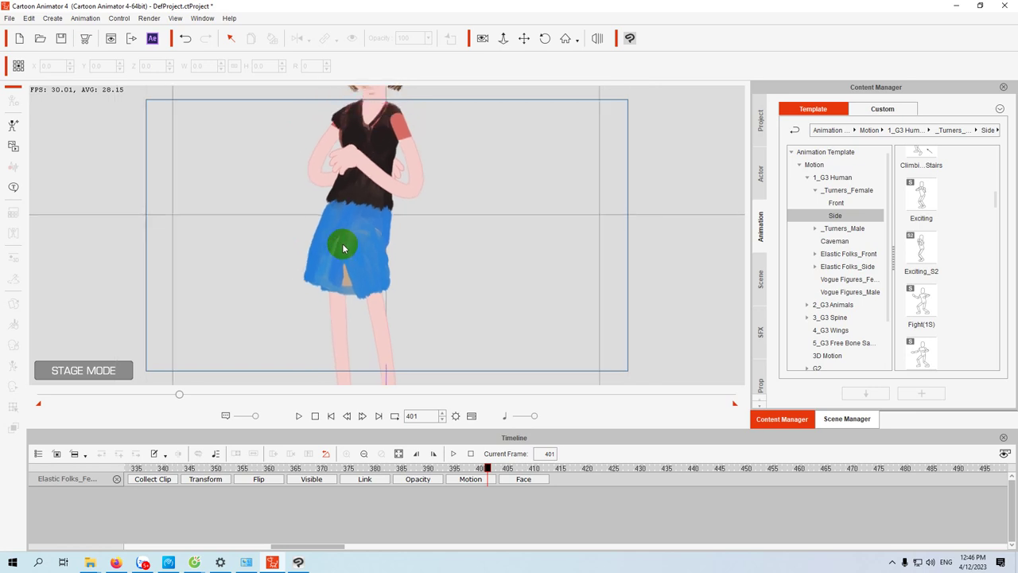
click(363, 180)
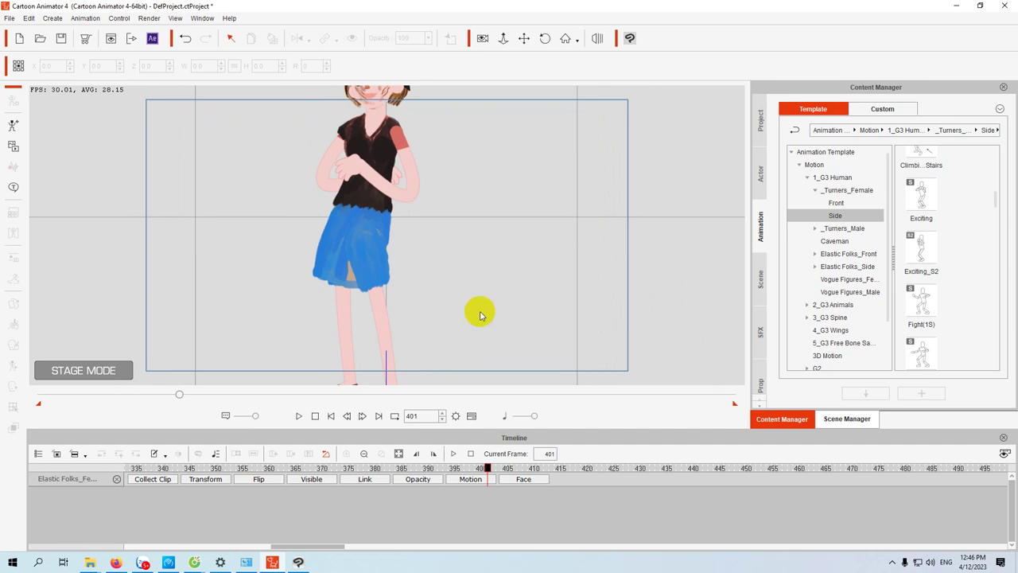
- Switch to CLIP STUDIO PAINT and examine the skirt and legs in the character's PSD artwork
click(297, 562)
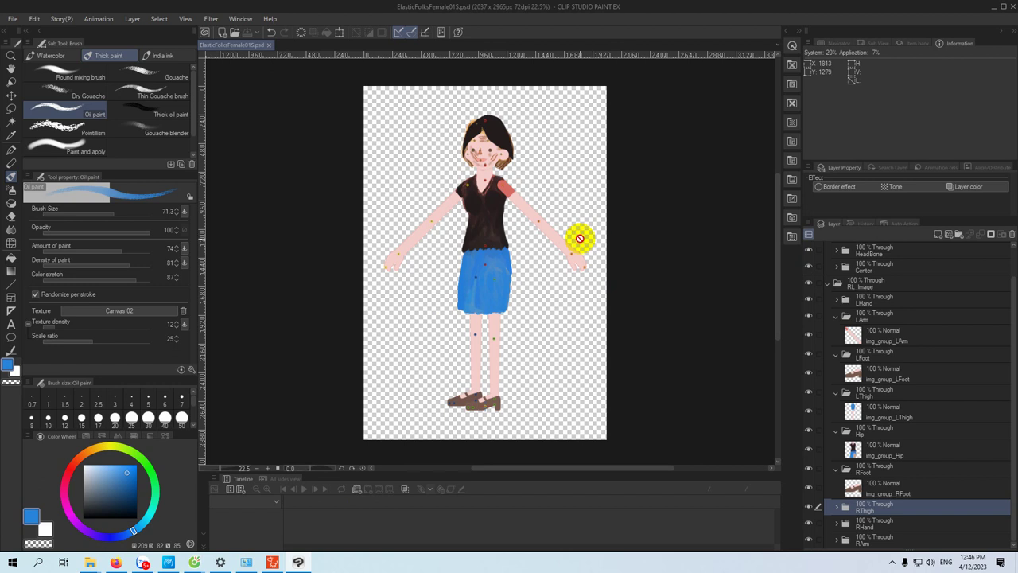
scroll(493, 342, up, 3)
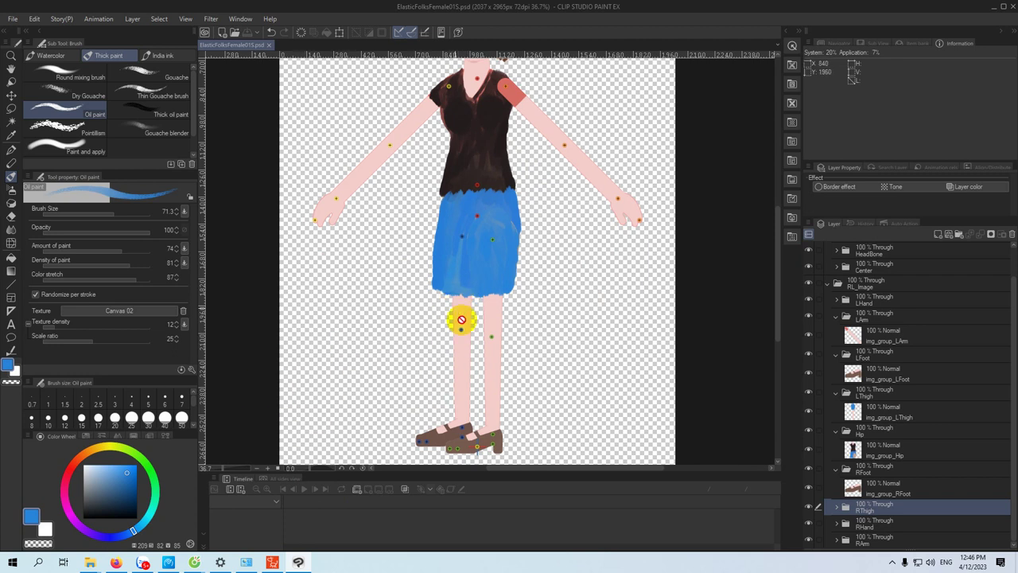
click(894, 563)
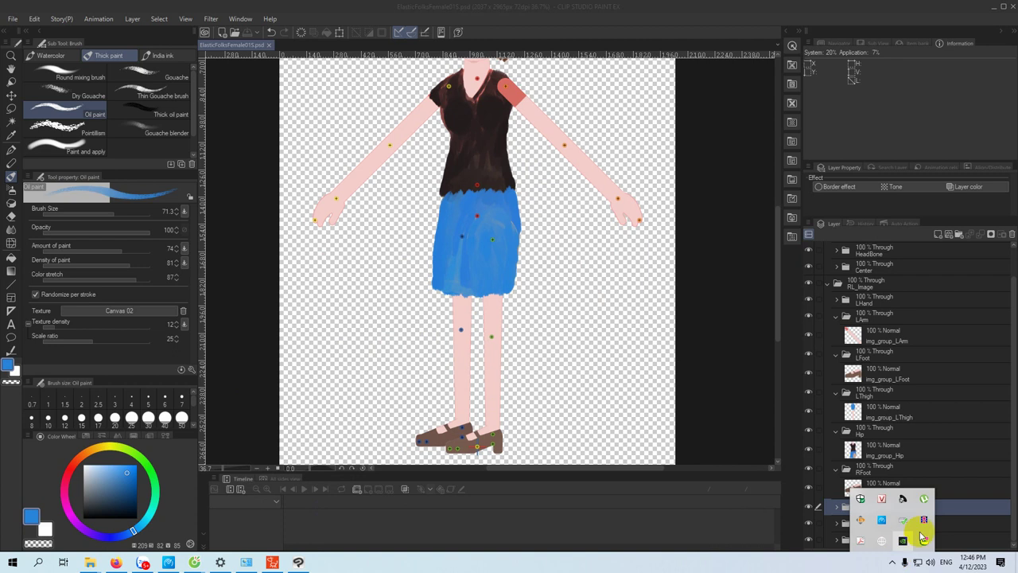